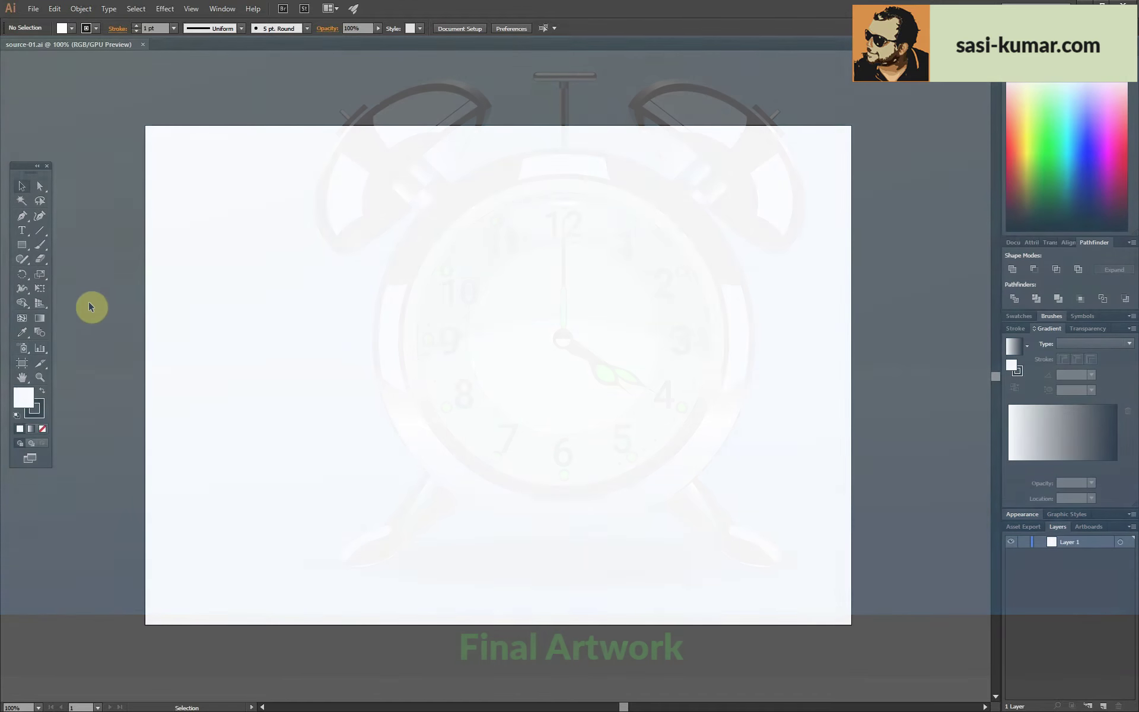
# - Drag out a large circle near the middle of the blank artboard with the Ellipse tool
pyautogui.moveTo(22, 244); pyautogui.dragTo(59, 272)
# - Draw and centre the circle, then give it a vertical -90° linear gradient fill
pyautogui.moveTo(498, 341); pyautogui.dragTo(589, 453)
pyautogui.press('v')
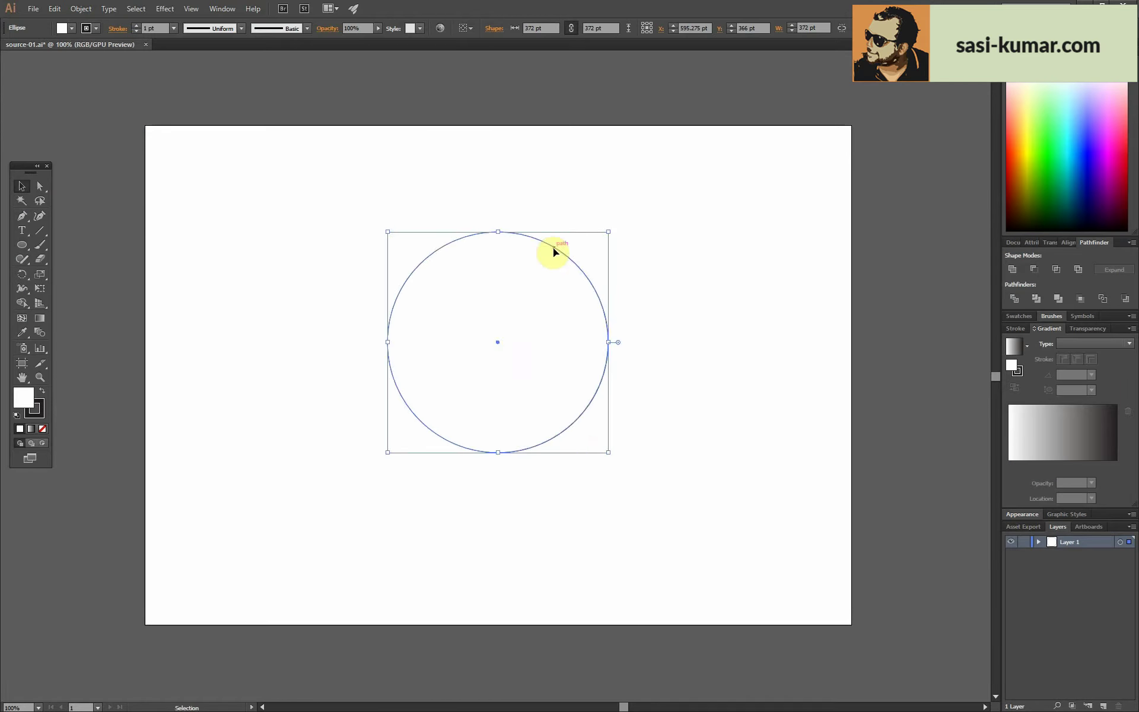
pyautogui.moveTo(553, 248); pyautogui.dragTo(558, 268)
pyautogui.click(614, 205)
pyautogui.click(545, 265)
pyautogui.click(31, 428)
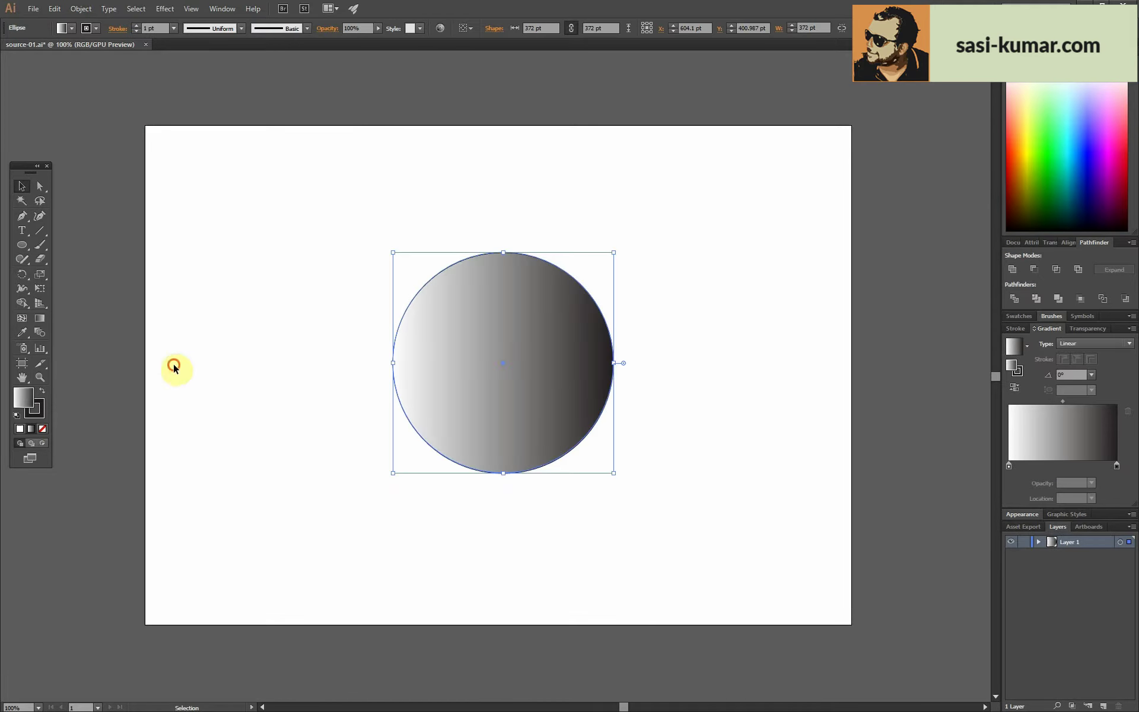
pyautogui.click(40, 318)
pyautogui.moveTo(509, 503); pyautogui.dragTo(509, 503)
pyautogui.click(22, 186)
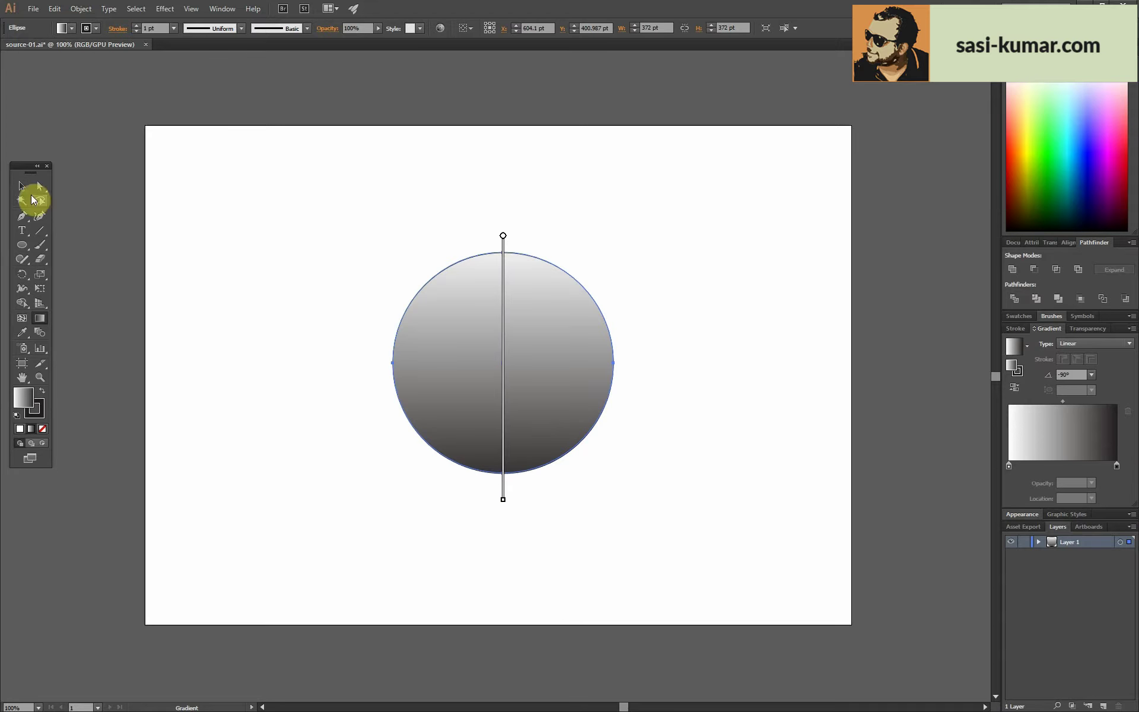
# - Set the first gradient stop to black and the last stop to a grayscale grey
pyautogui.doubleClick(1010, 466)
pyautogui.click(982, 570)
pyautogui.doubleClick(1116, 466)
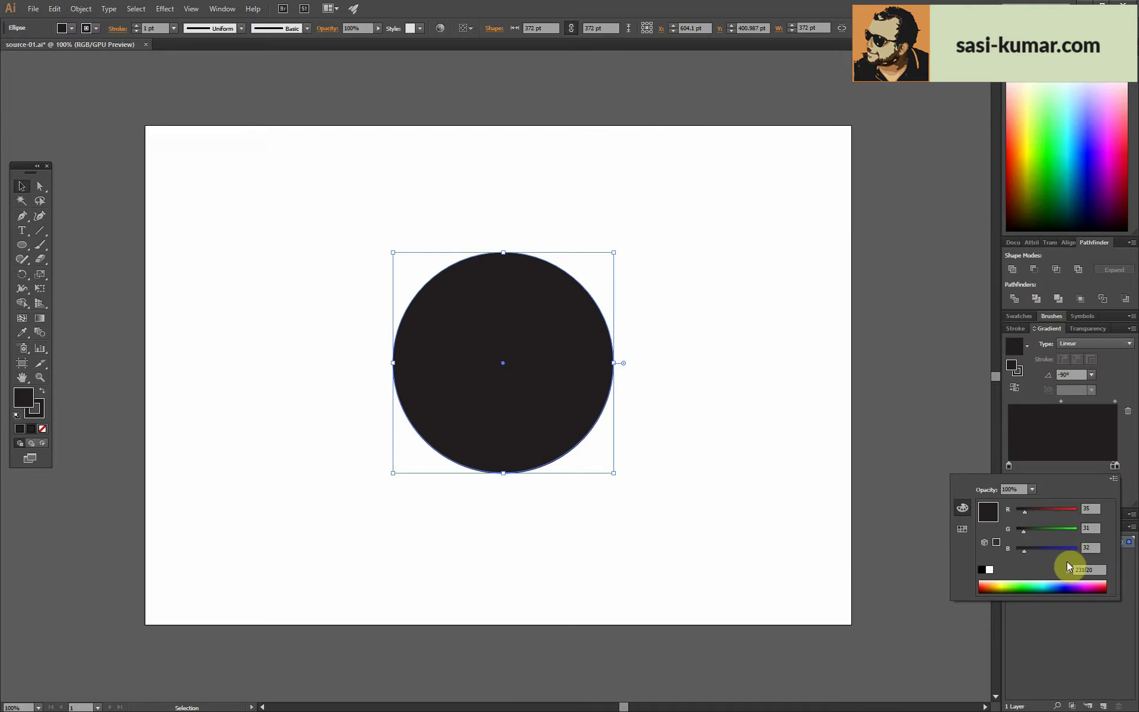
pyautogui.click(1113, 478)
pyautogui.click(1044, 480)
pyautogui.click(1009, 585)
pyautogui.press('Escape')
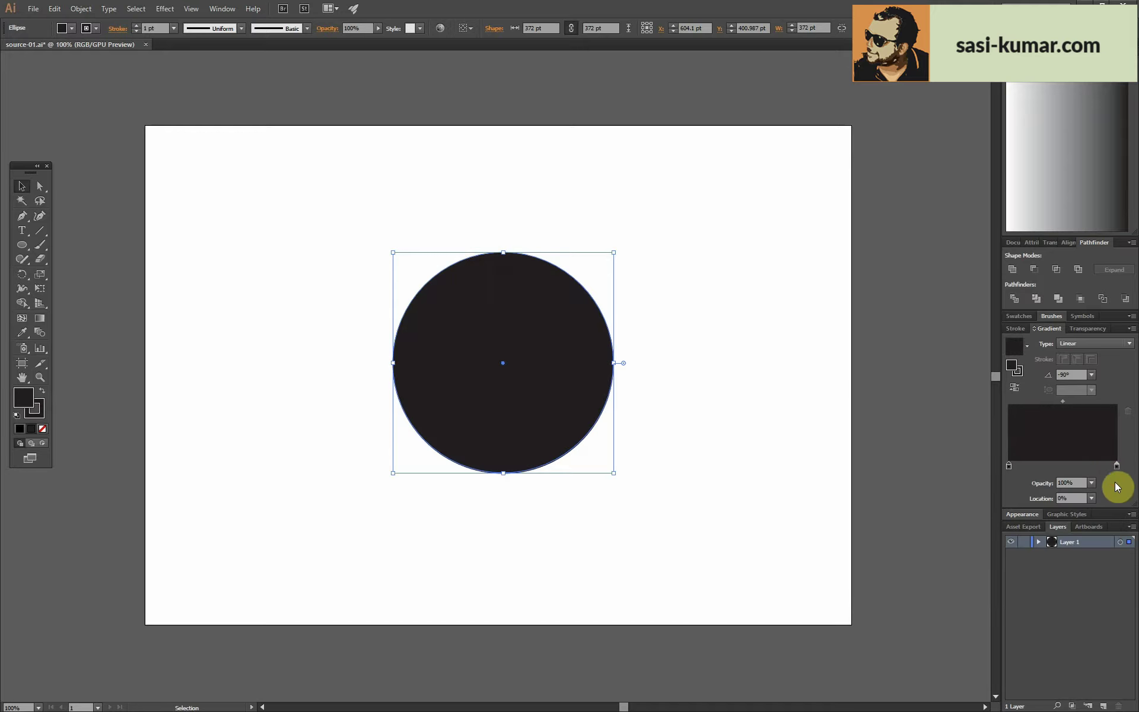
pyautogui.click(1117, 467)
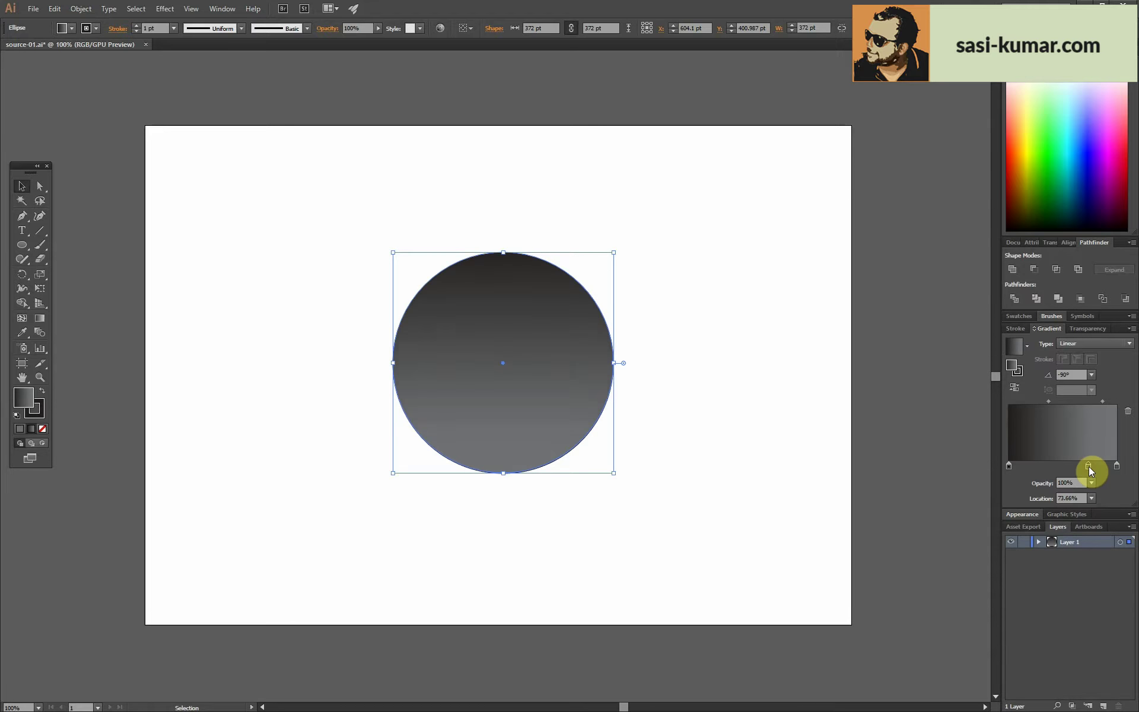
# - Add gradient stops: a 44% grey middle, a white stop and a black stop near the start
pyautogui.doubleClick(1088, 466)
pyautogui.click(1043, 510)
pyautogui.moveTo(1044, 511); pyautogui.dragTo(1035, 511)
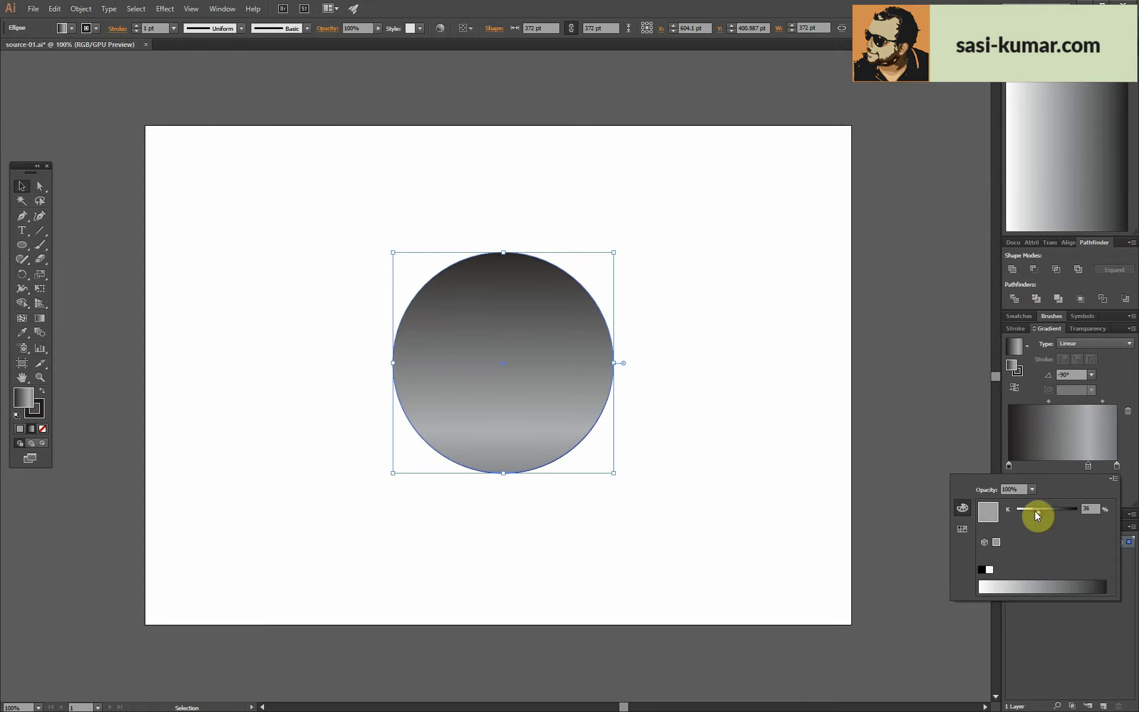
pyautogui.click(1058, 467)
pyautogui.doubleClick(1058, 466)
pyautogui.click(989, 570)
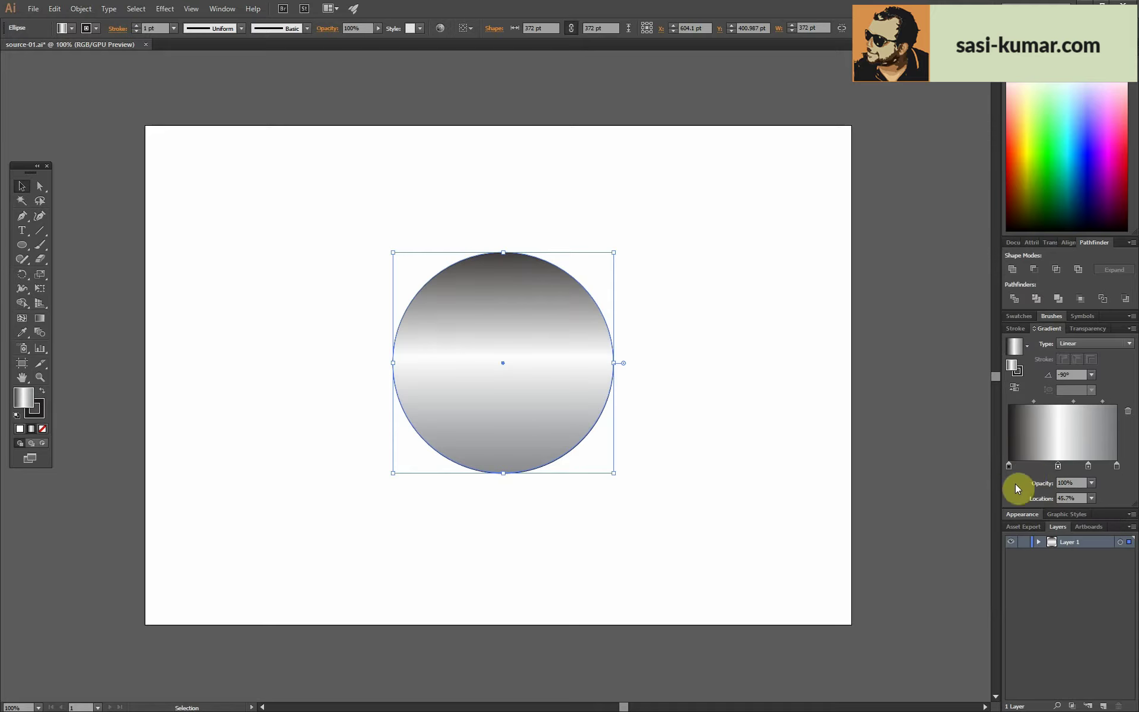
pyautogui.doubleClick(1027, 466)
pyautogui.click(982, 569)
# - Stretch the gradient vertically across the circle and confirm its outline colour
pyautogui.press('g')
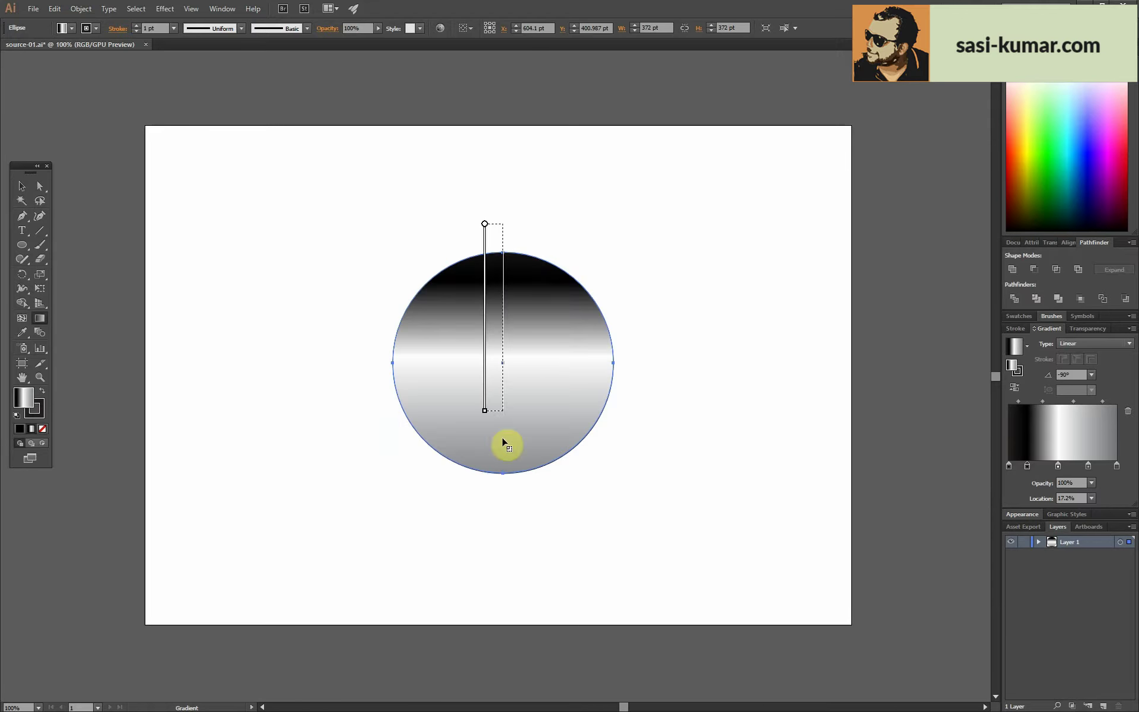
pyautogui.moveTo(501, 244); pyautogui.dragTo(501, 564)
pyautogui.press('v')
pyautogui.click(399, 508)
pyautogui.click(486, 390)
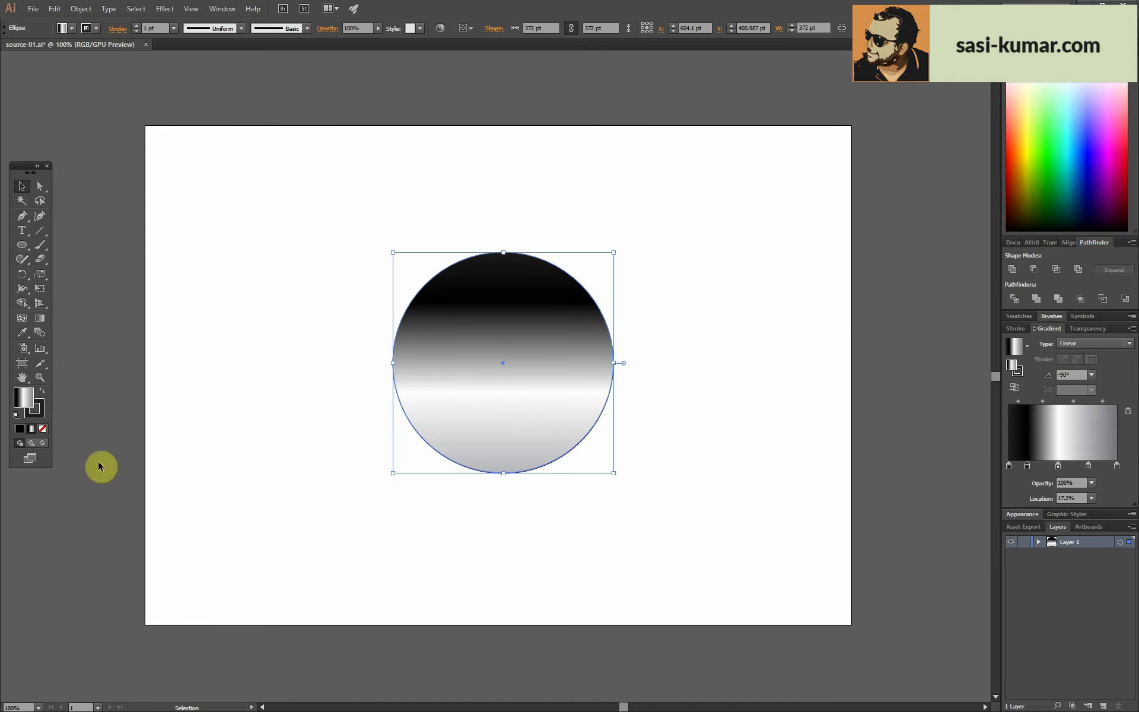
pyautogui.doubleClick(40, 416)
pyautogui.press('Return')
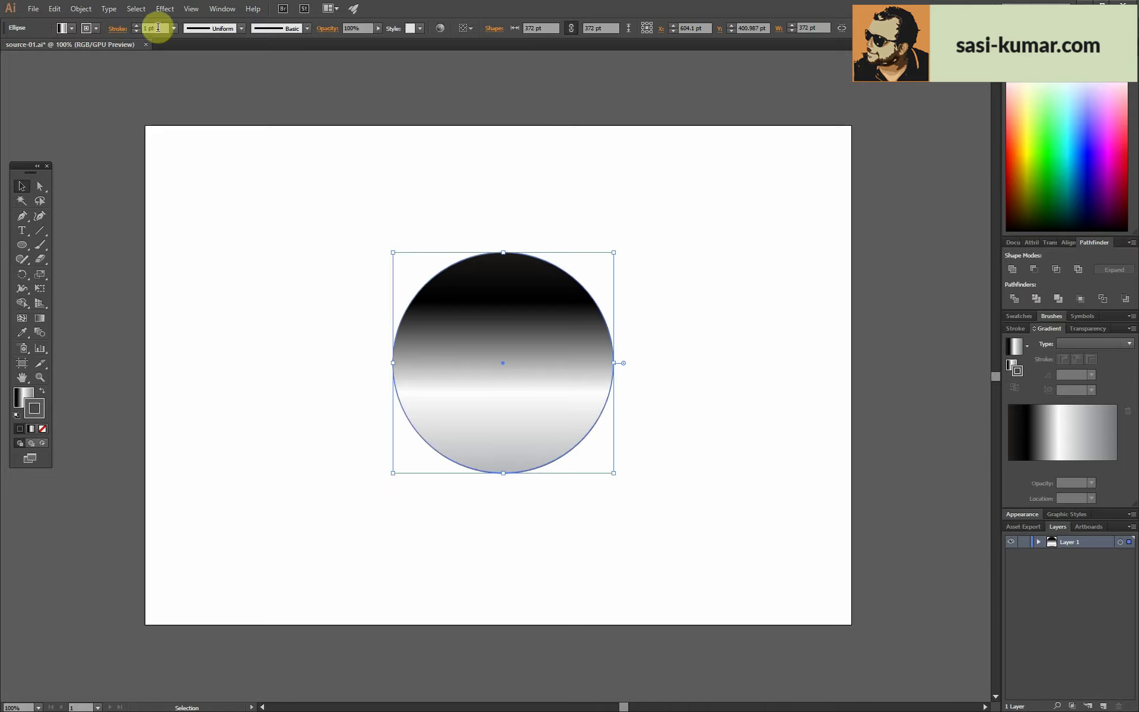
pyautogui.write('2')
# - Draw a smaller no-fill circle on top and subtract it with Pathfinder Minus Front
pyautogui.moveTo(557, 344); pyautogui.dragTo(510, 328)
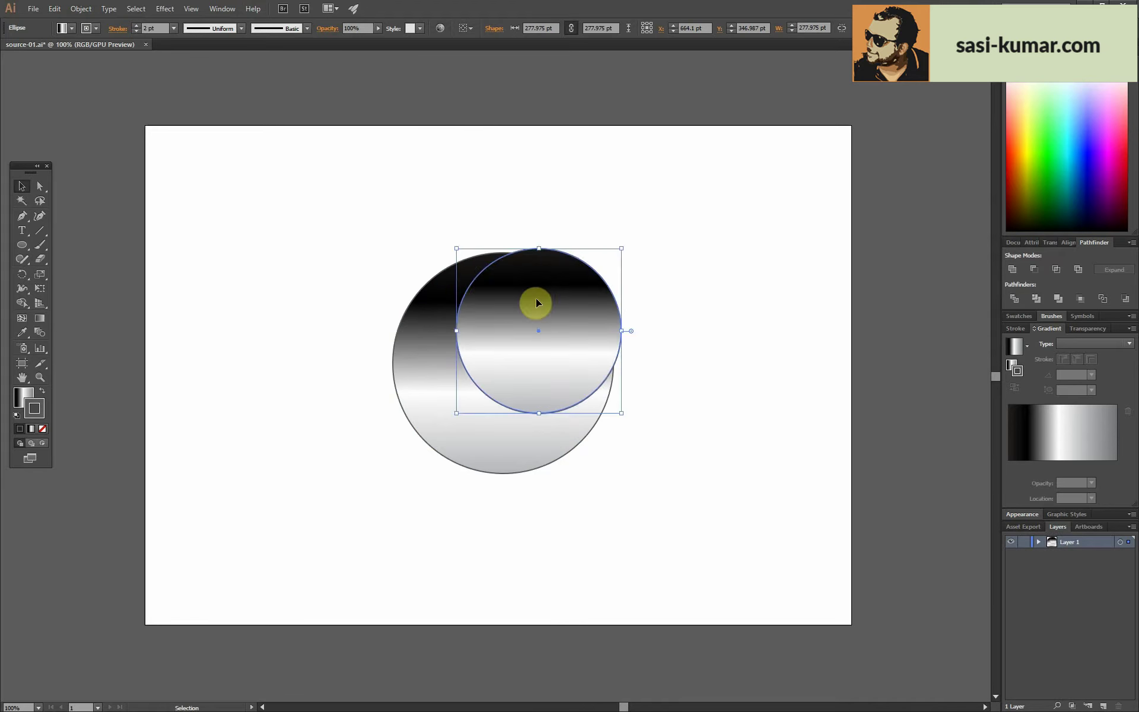
pyautogui.click(43, 433)
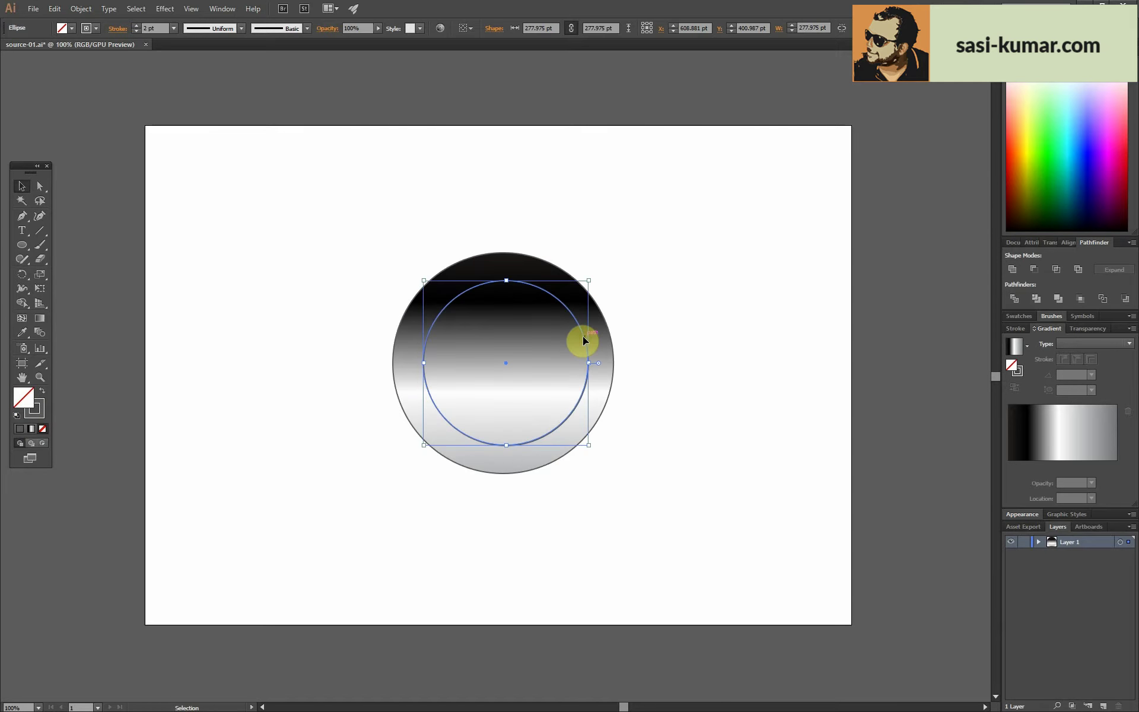
pyautogui.keyDown('shift'); pyautogui.click(583, 336); pyautogui.keyUp('shift')
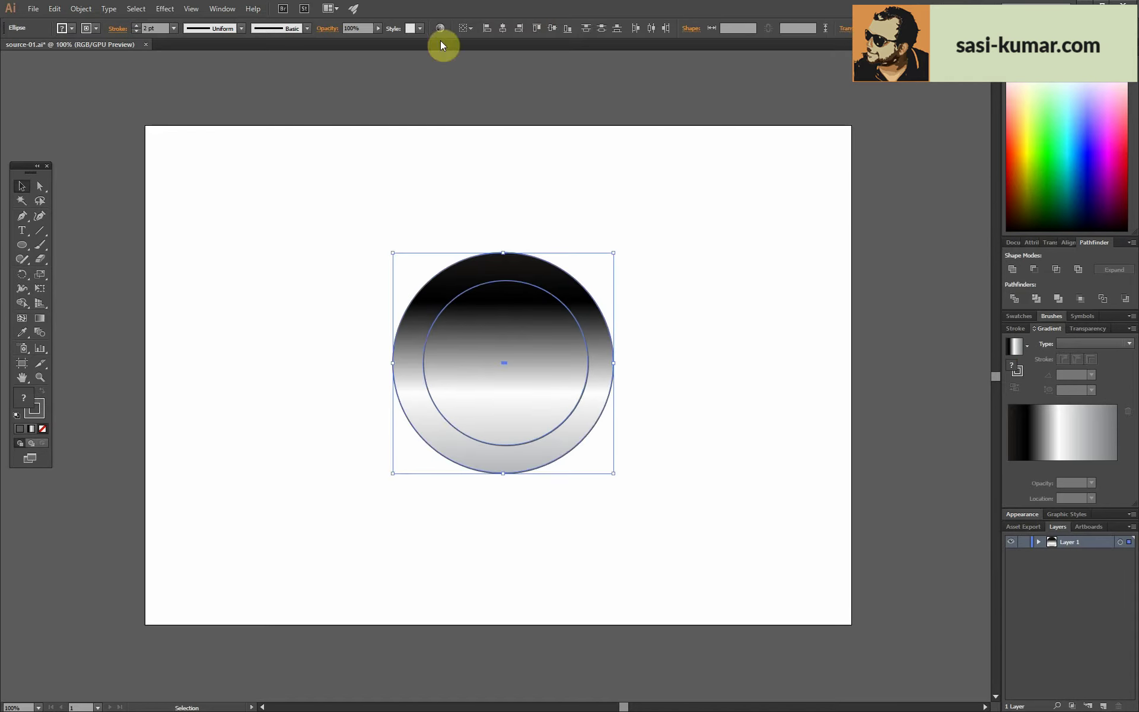
pyautogui.click(1046, 277)
pyautogui.click(775, 200)
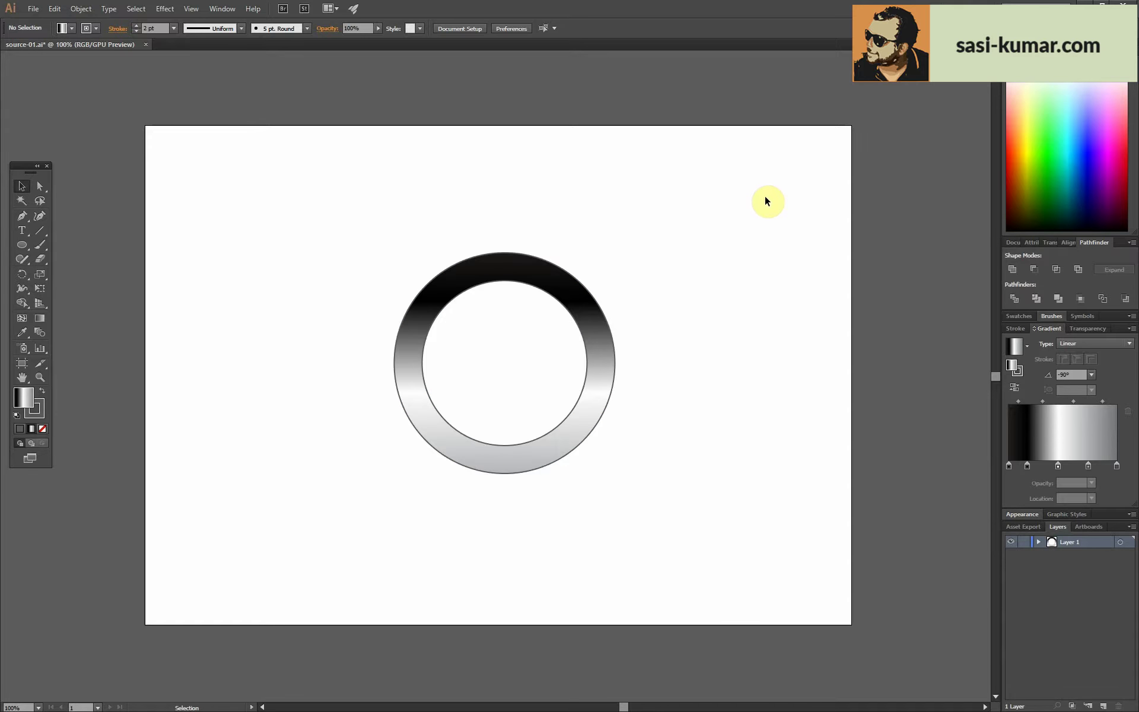
# - Draw a new circle, move it into the ring's centre and give it a grey fill
pyautogui.click(22, 244)
pyautogui.moveTo(305, 235); pyautogui.dragTo(368, 317)
pyautogui.click(22, 185)
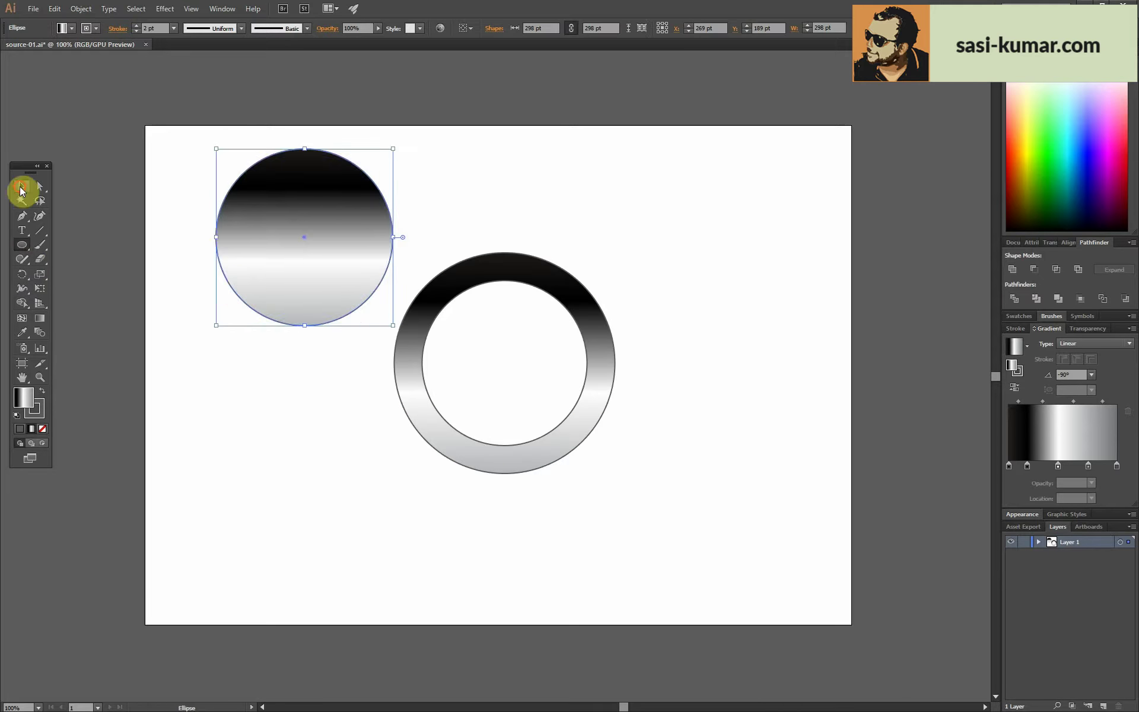
pyautogui.moveTo(294, 201); pyautogui.dragTo(500, 330)
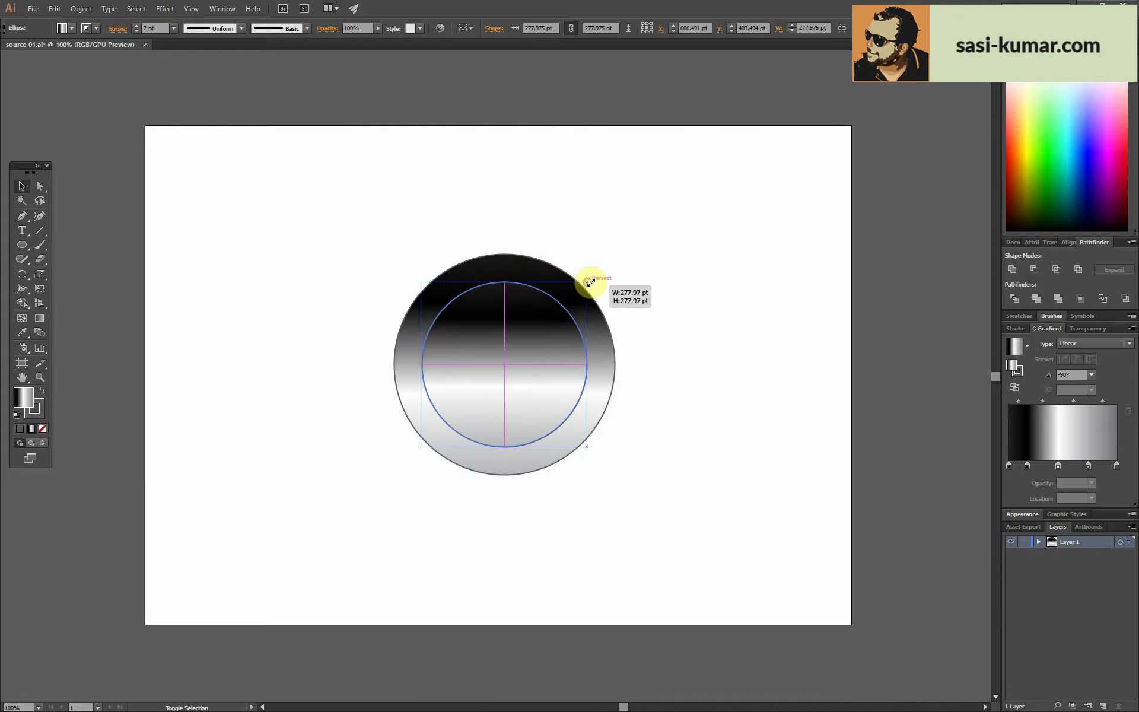
pyautogui.click(279, 336)
pyautogui.click(412, 376)
# - Set the dial circle's fill to light grey-cyan #c4cecd in the Color Picker
pyautogui.doubleClick(23, 397)
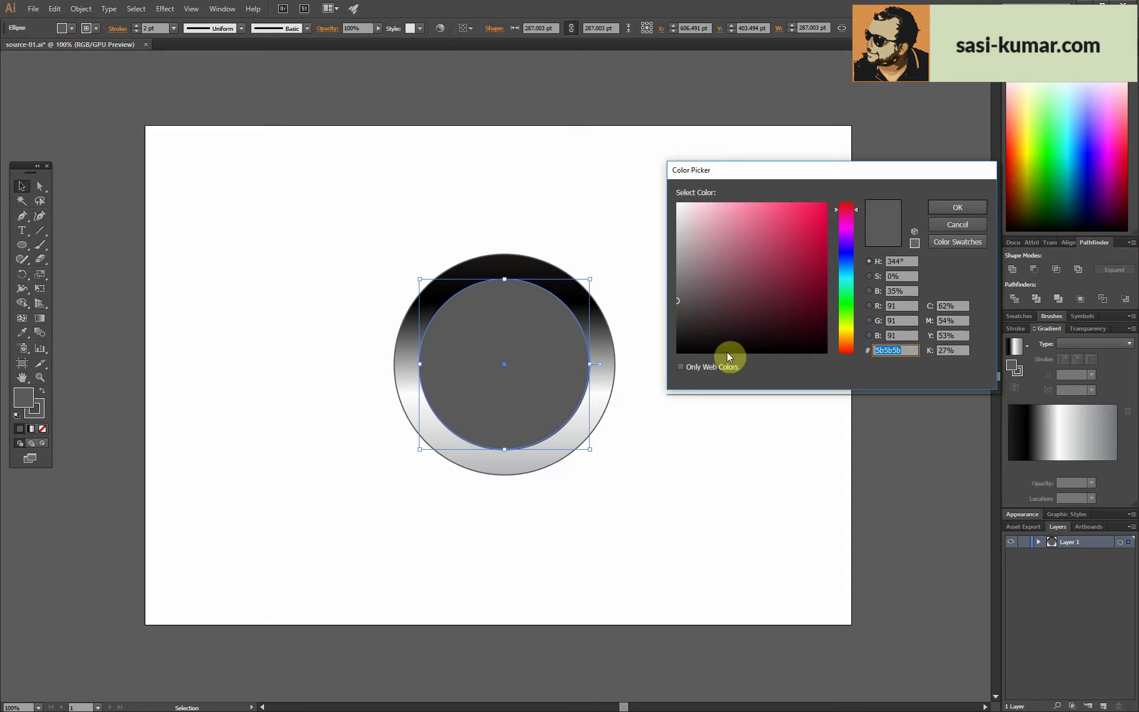
pyautogui.moveTo(674, 224); pyautogui.dragTo(678, 226)
pyautogui.click(840, 282)
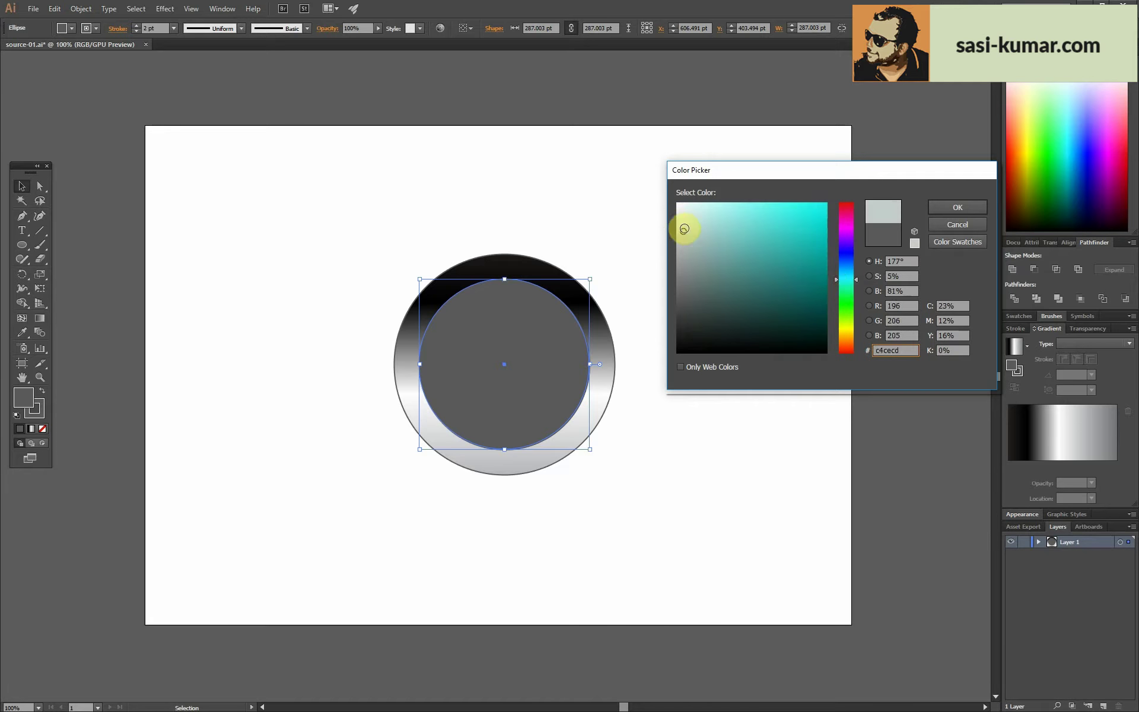
pyautogui.click(958, 208)
pyautogui.click(746, 230)
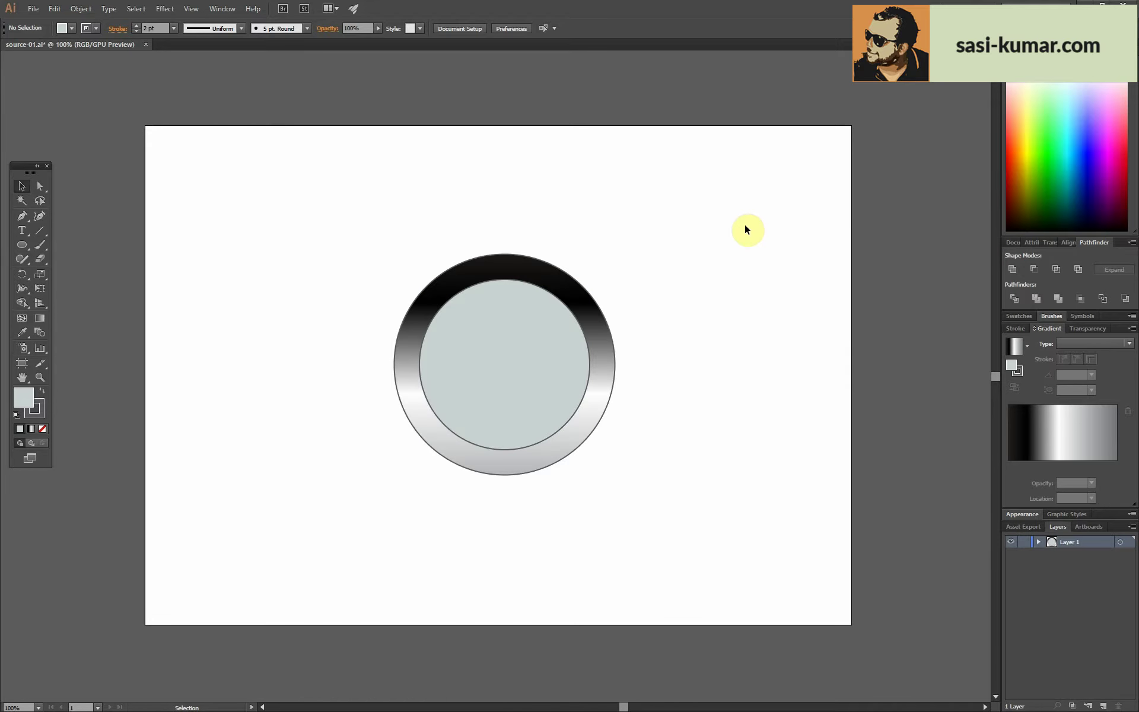
# - Change the selected circle's fill to near-white
pyautogui.click(516, 332)
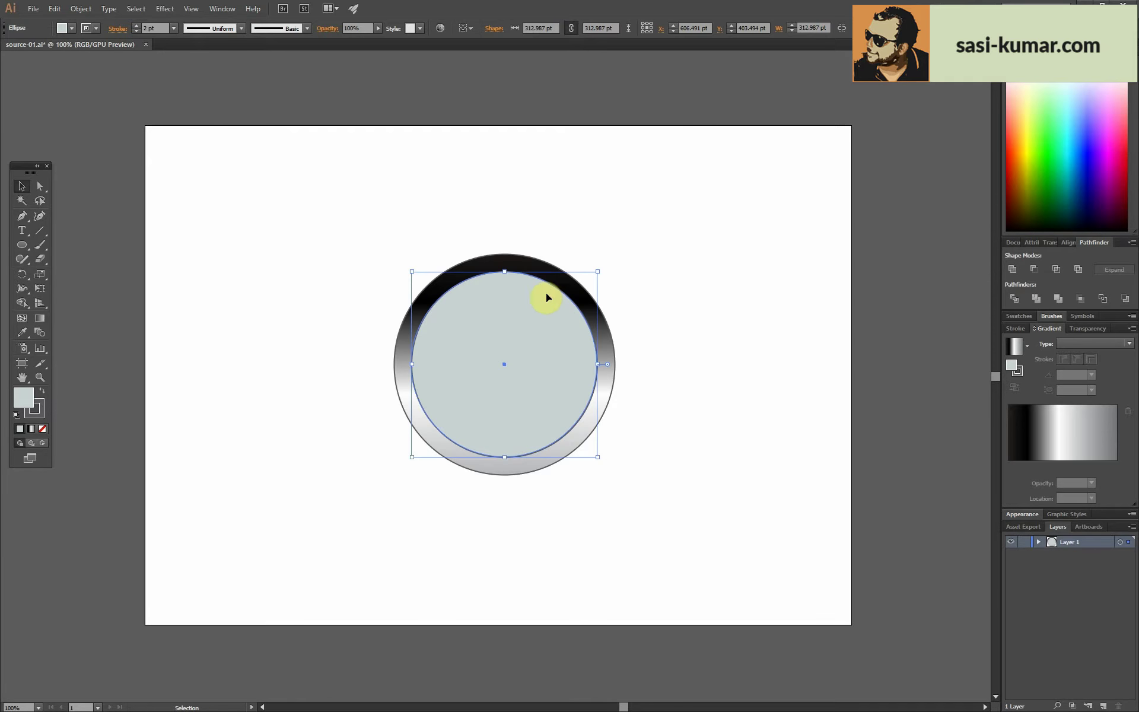
pyautogui.doubleClick(23, 398)
pyautogui.click(682, 207)
pyautogui.click(959, 206)
pyautogui.click(767, 252)
# - Make a 312.987 pt white compound-path ring with no stroke and place it on the bezel
pyautogui.click(526, 330)
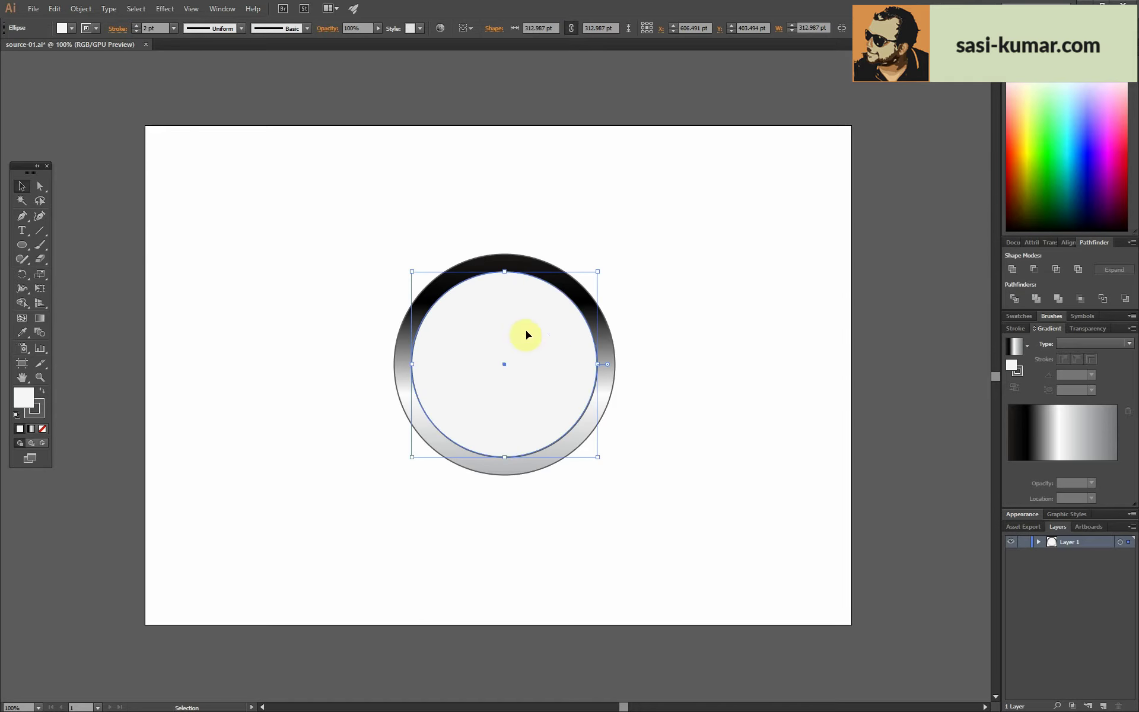
pyautogui.hotkey('ctrl', 'c')
pyautogui.hotkey('ctrl', 'f')
pyautogui.click(600, 525)
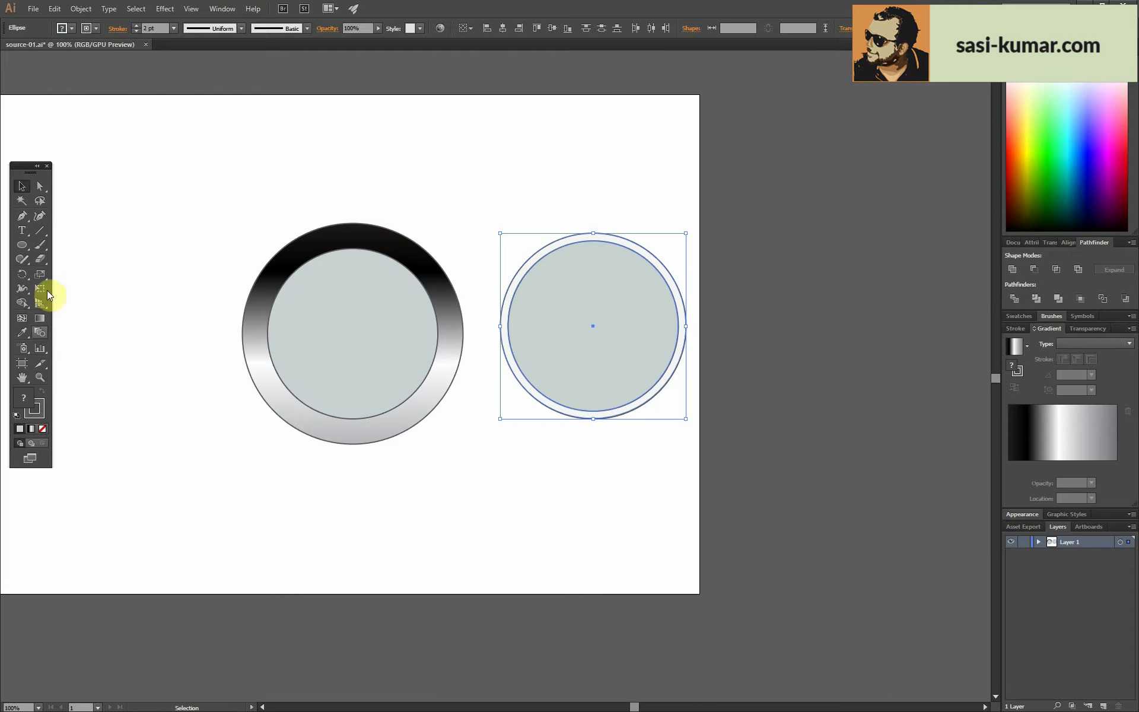
pyautogui.hotkey('ctrl', '8')
pyautogui.click(42, 429)
pyautogui.moveTo(618, 237); pyautogui.dragTo(378, 245)
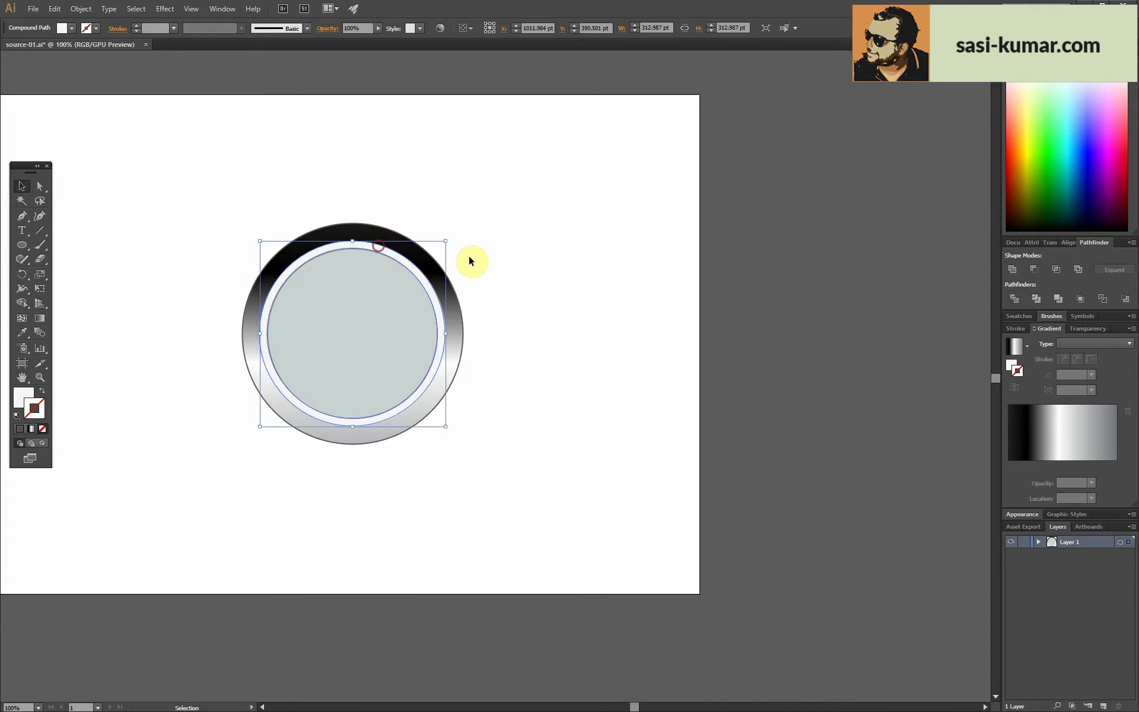
pyautogui.click(472, 237)
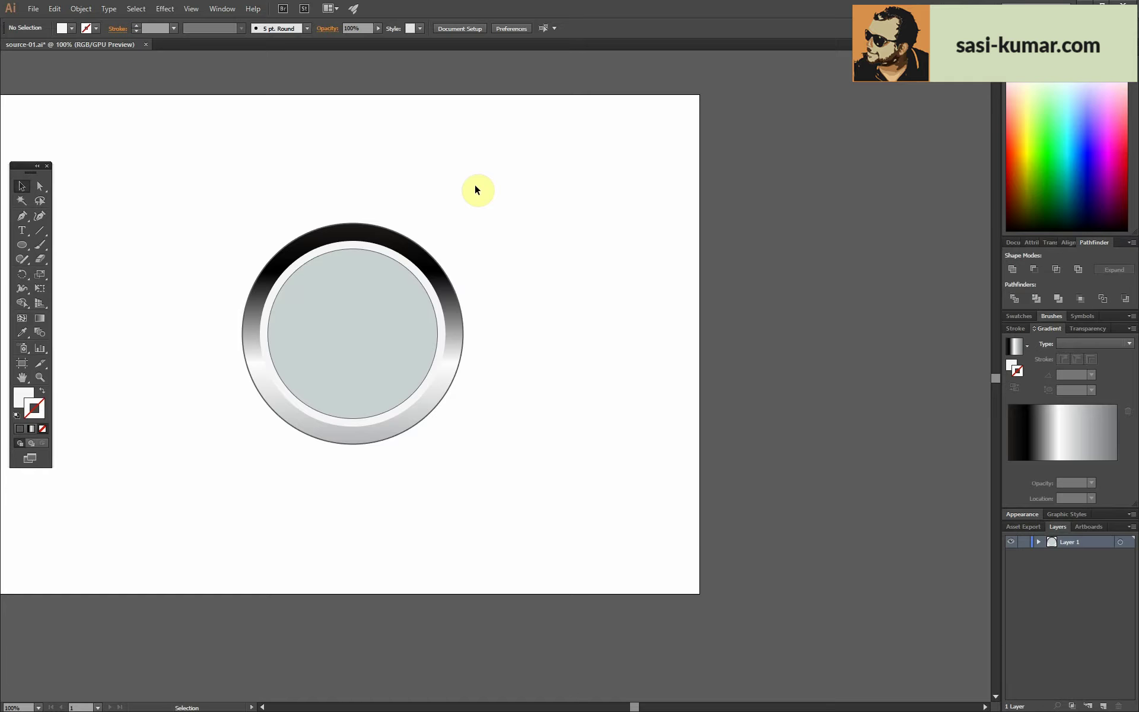
pyautogui.hotkey('ctrl', 'a')
# - Centre and zoom in on the clock face, then isolate the white ring for editing
pyautogui.click(516, 188)
pyautogui.moveTo(422, 182); pyautogui.dragTo(490, 174)
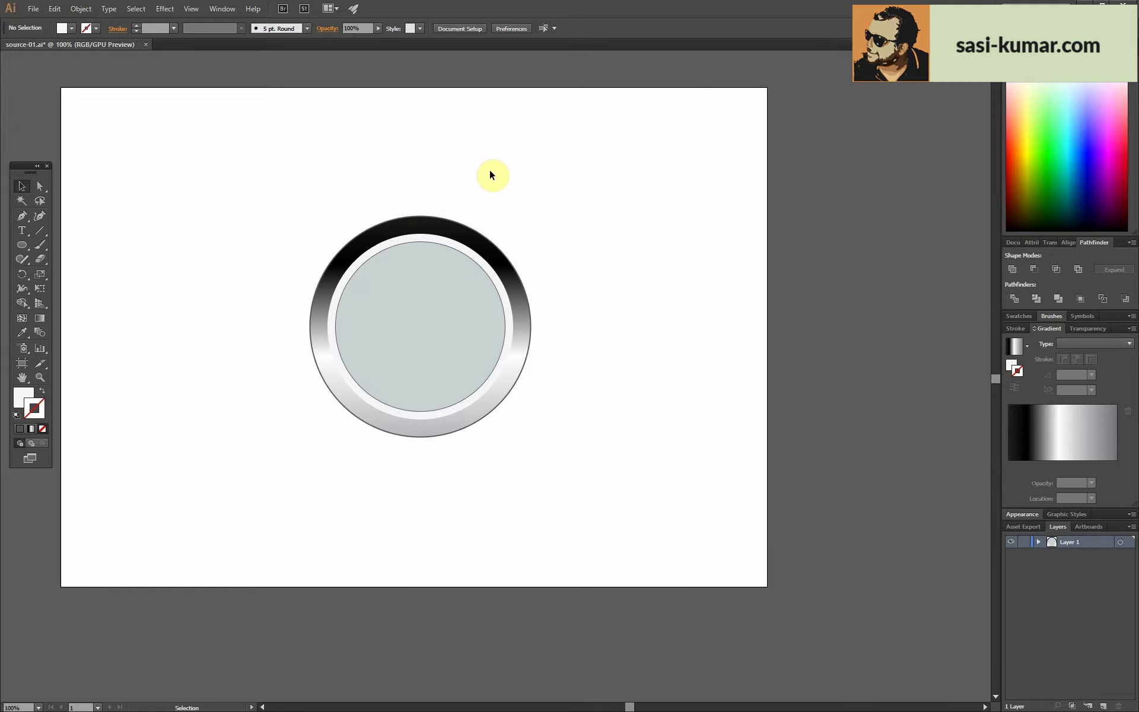
pyautogui.hotkey('ctrl', '=')
pyautogui.click(489, 173)
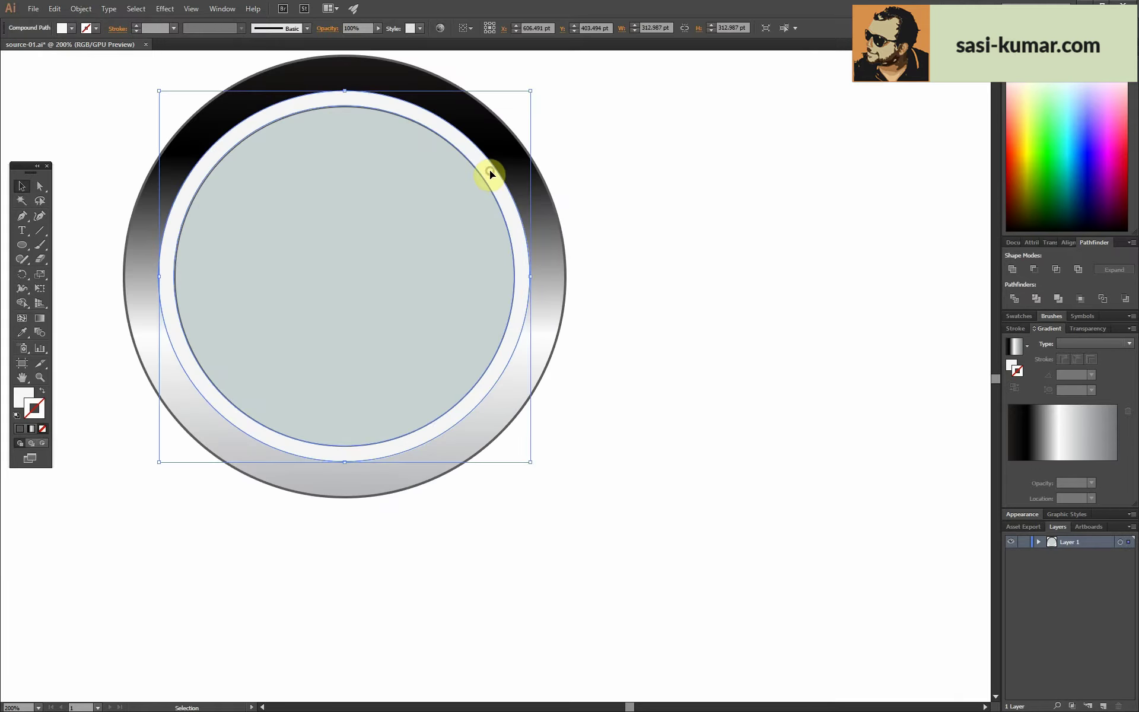
pyautogui.doubleClick(489, 173)
# - Draw a large circle overlapping the ring's lower part, then exit isolation mode
pyautogui.click(22, 244)
pyautogui.hotkey('ctrl', '-')
pyautogui.moveTo(364, 311); pyautogui.dragTo(596, 534)
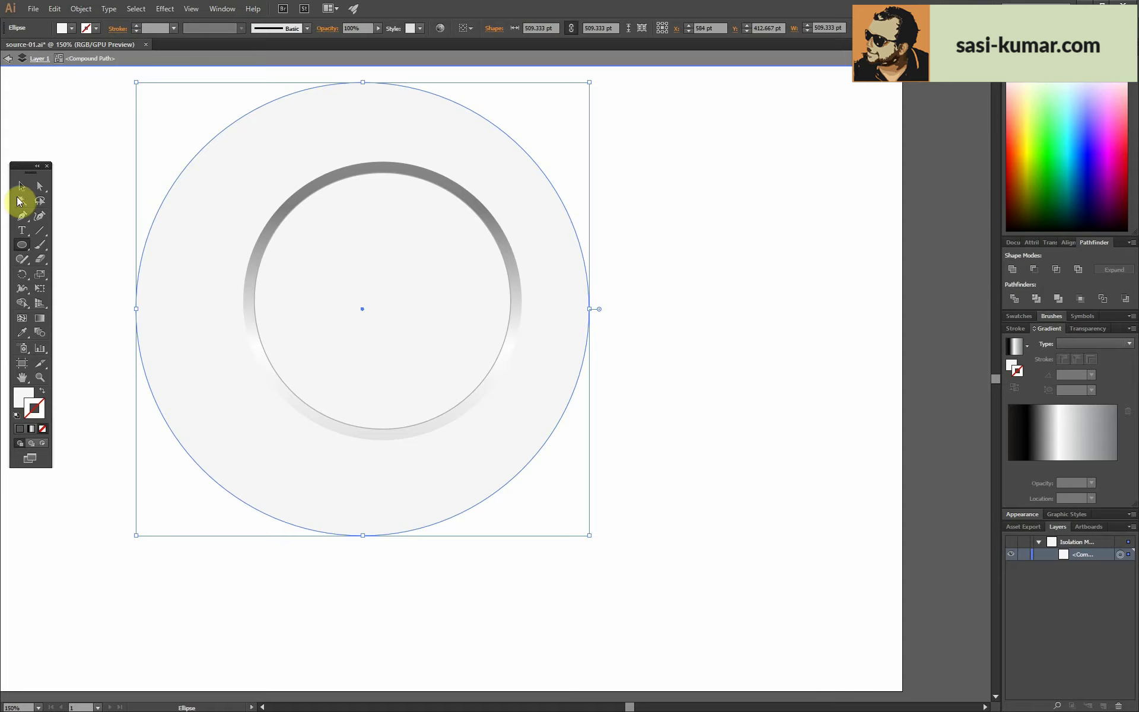
pyautogui.click(22, 186)
pyautogui.moveTo(376, 112)
pyautogui.mouseDown()
pyautogui.moveTo(473, 394)
pyautogui.moveTo(447, 324)
pyautogui.moveTo(433, 323)
pyautogui.mouseUp()
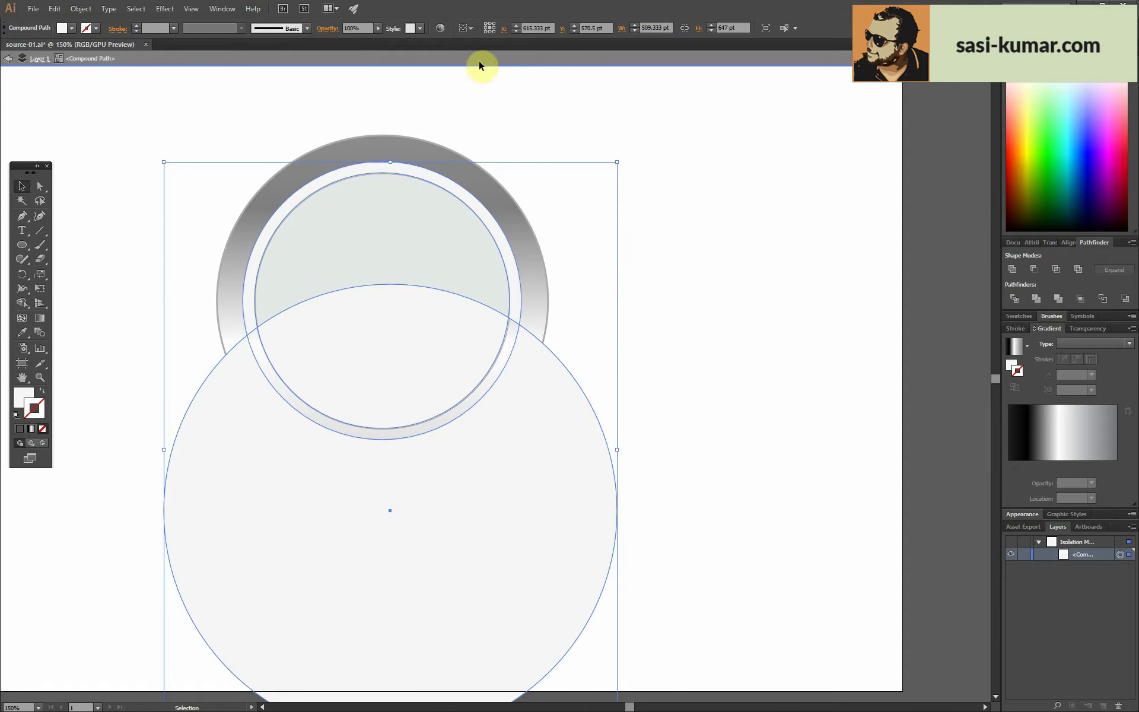
pyautogui.click(521, 41)
pyautogui.doubleClick(618, 234)
# - Delete the large circle, then undo until it is restored
pyautogui.click(483, 610)
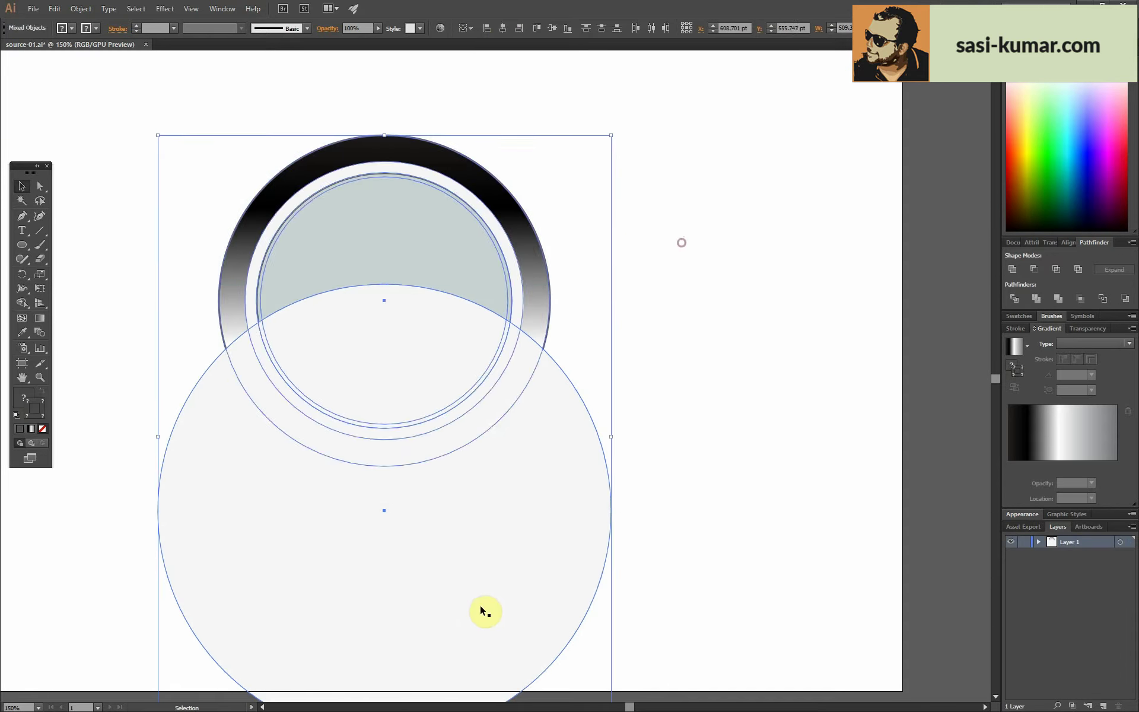
pyautogui.press('Delete')
pyautogui.hotkey('ctrl', 'z')
pyautogui.hotkey('ctrl', 'z')
pyautogui.hotkey('ctrl', 'z')
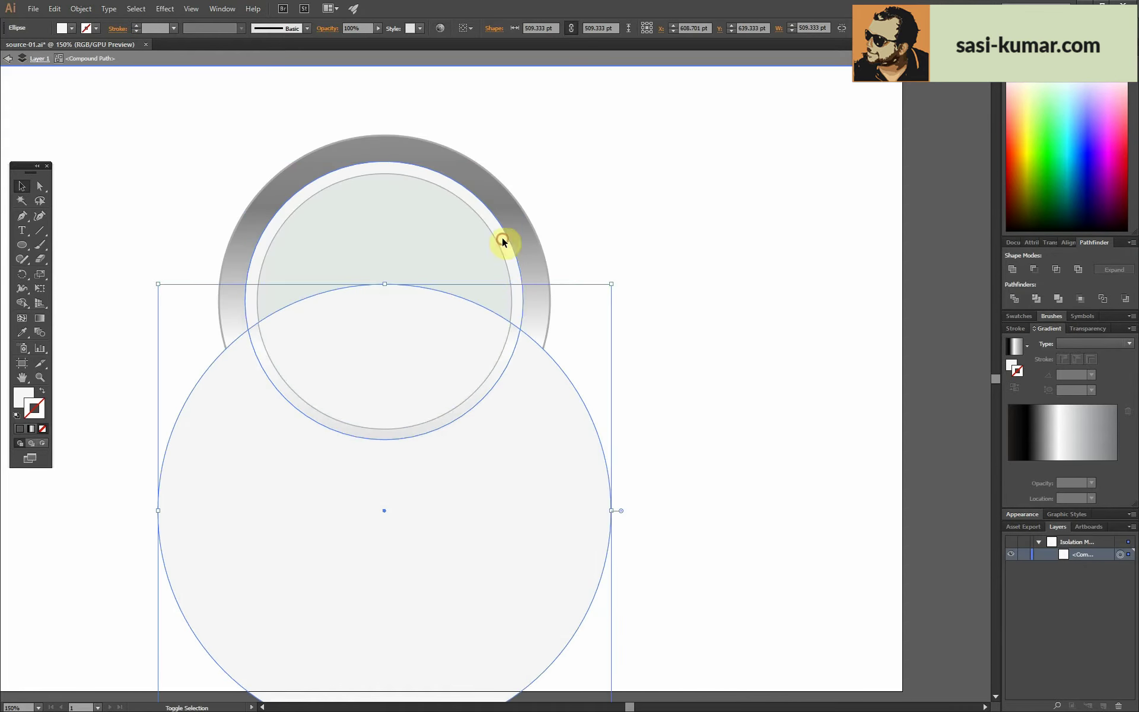
pyautogui.hotkey('ctrl', 'z')
pyautogui.hotkey('ctrl', 'shift', 'z')
pyautogui.hotkey('ctrl', 'shift', 'z')
pyautogui.hotkey('ctrl', 'z')
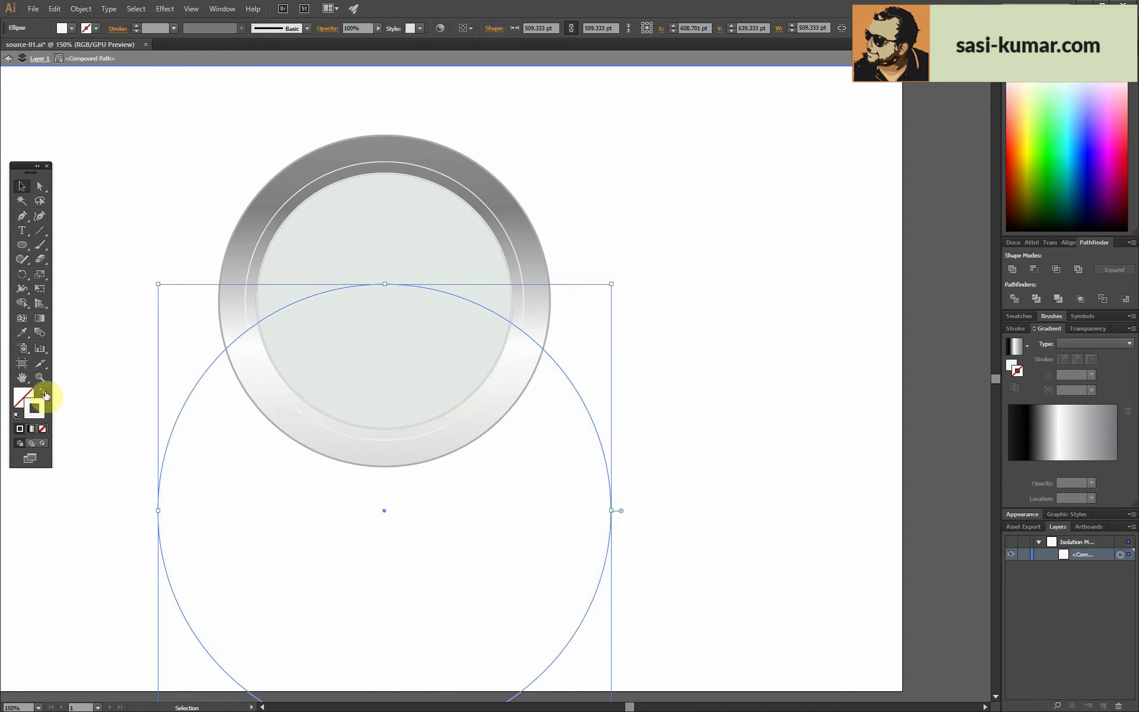
pyautogui.hotkey('ctrl', 'z')
# - Apply Pathfinder Trim and fill the resulting lower crescent white
pyautogui.click(1043, 301)
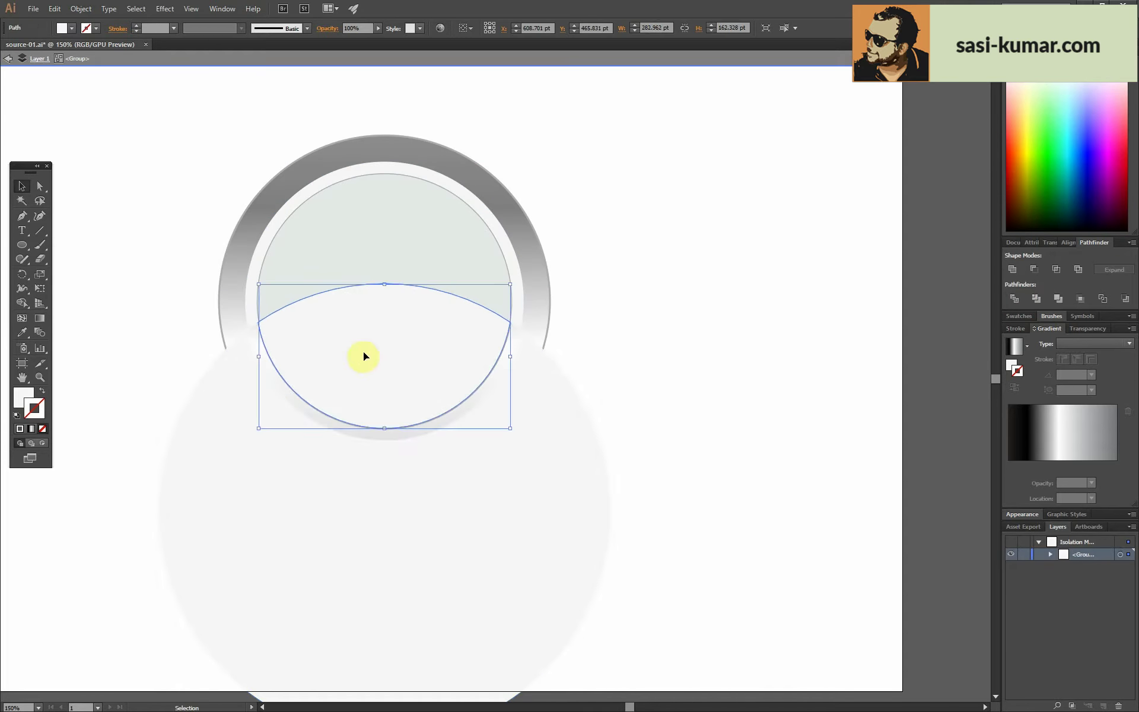
pyautogui.click(260, 354)
pyautogui.doubleClick(107, 436)
pyautogui.click(259, 361)
pyautogui.doubleClick(258, 361)
pyautogui.doubleClick(23, 397)
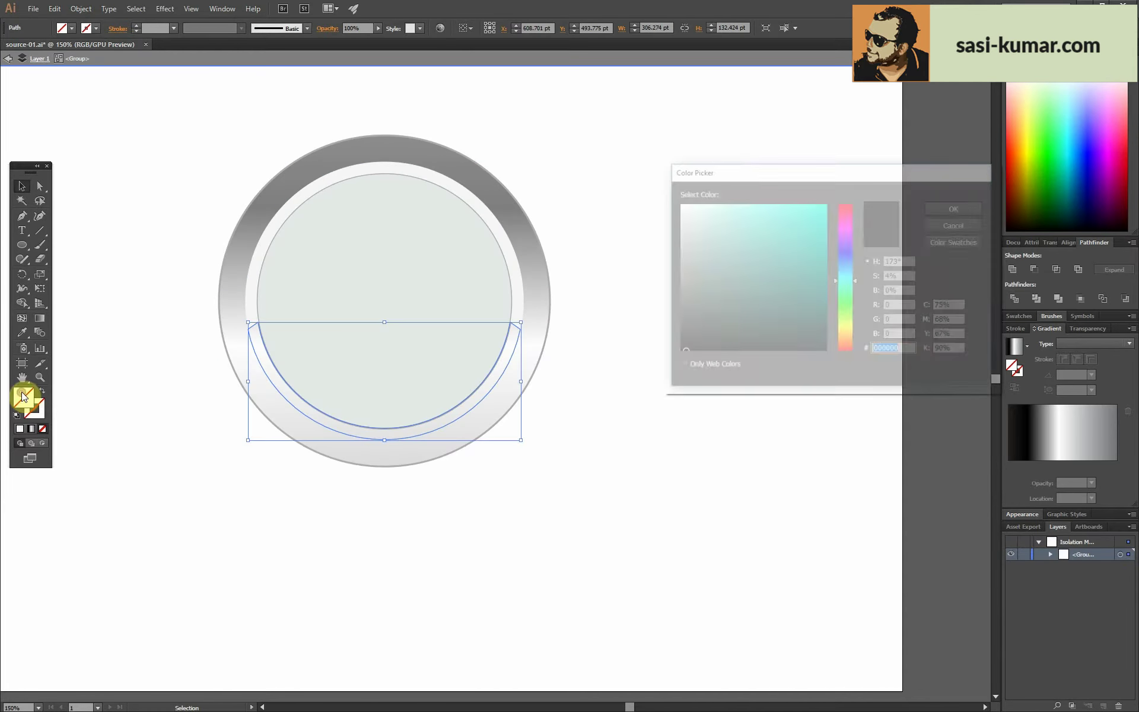
pyautogui.press('Return')
pyautogui.doubleClick(98, 411)
pyautogui.doubleClick(24, 397)
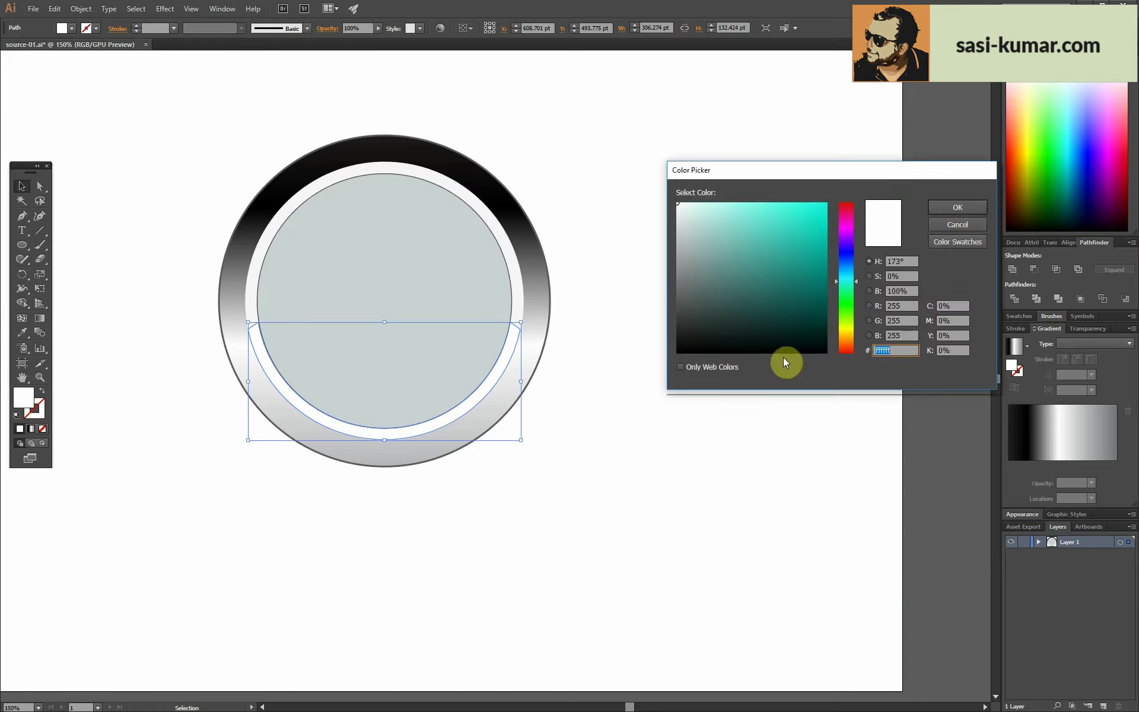
pyautogui.press('Return')
# - Give the crescent a radial black-to-white gradient dragged upward toward the dial centre
pyautogui.doubleClick(301, 408)
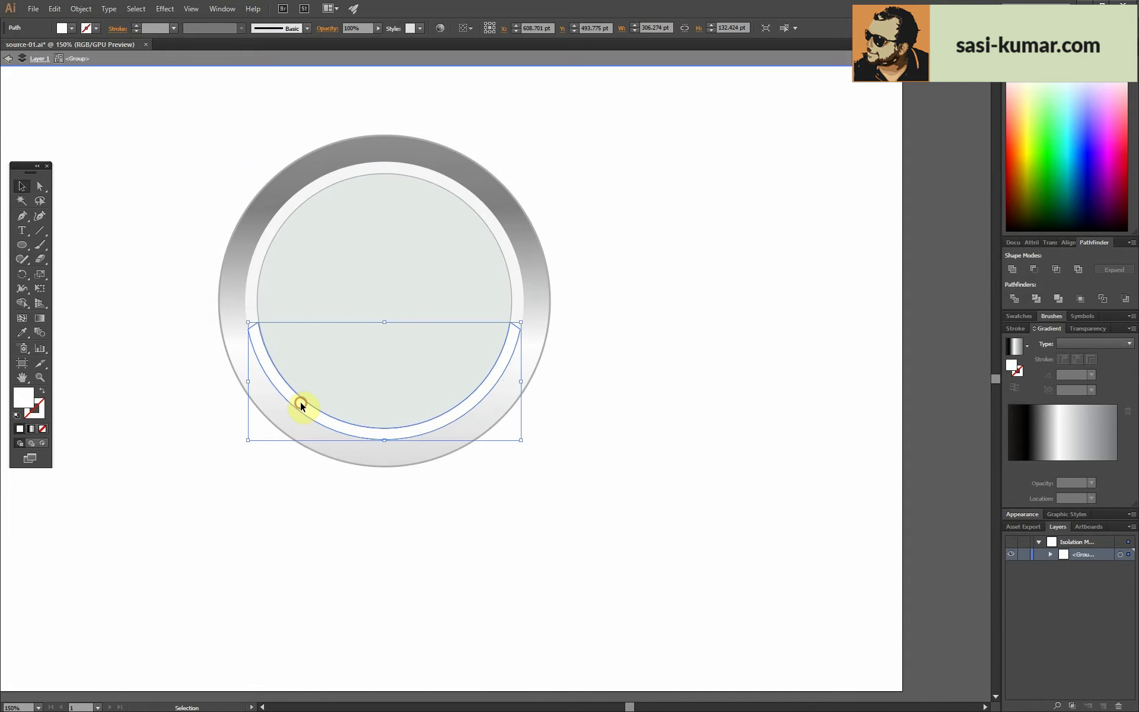
pyautogui.press('.')
pyautogui.moveTo(384, 522); pyautogui.dragTo(382, 287)
pyautogui.moveTo(386, 436); pyautogui.dragTo(385, 340)
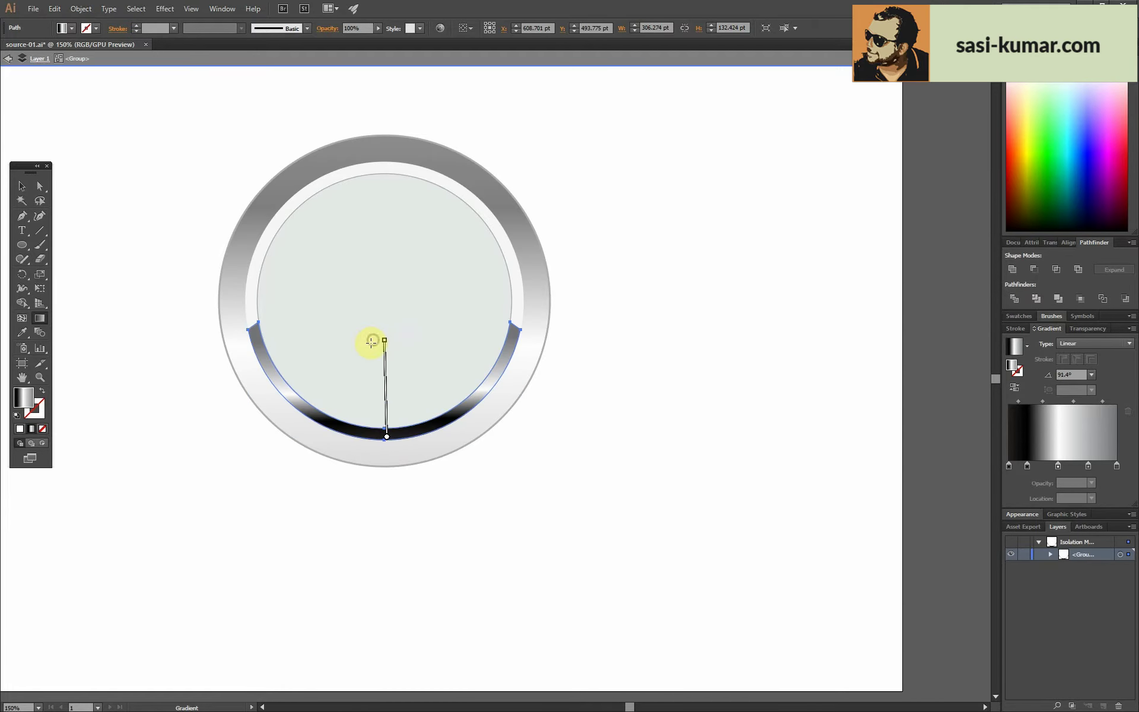
pyautogui.click(1104, 344)
pyautogui.click(1091, 355)
pyautogui.moveTo(384, 436); pyautogui.dragTo(384, 280)
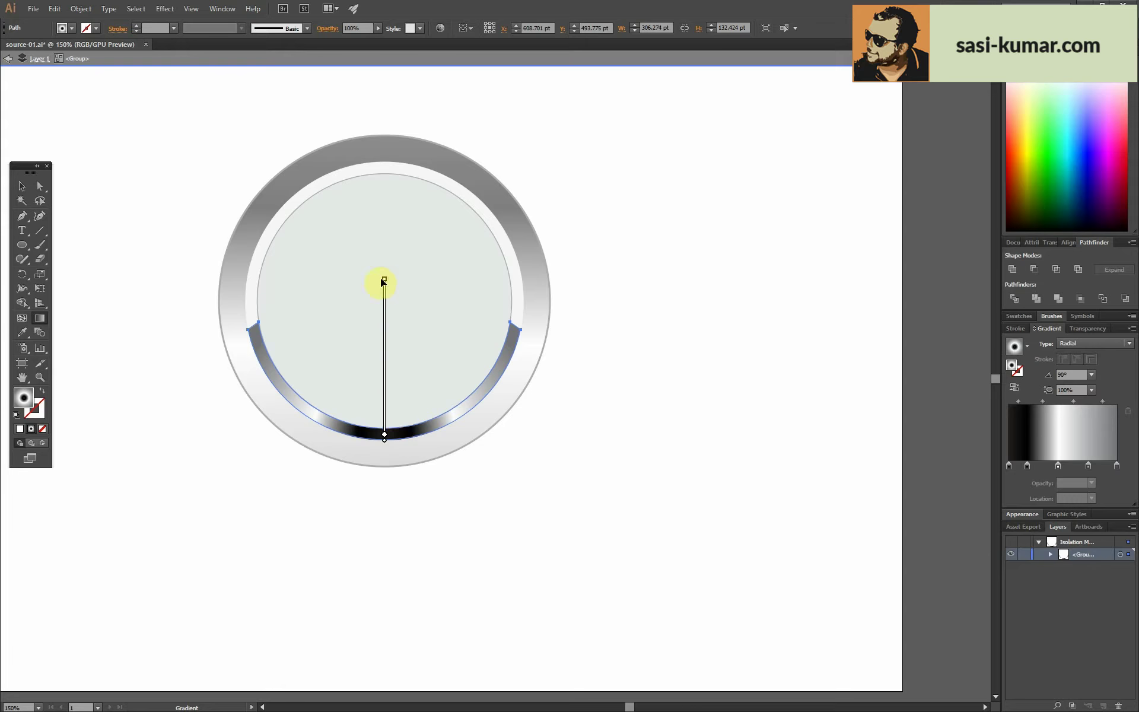
pyautogui.moveTo(376, 470); pyautogui.dragTo(389, 244)
pyautogui.press('v')
pyautogui.doubleClick(149, 183)
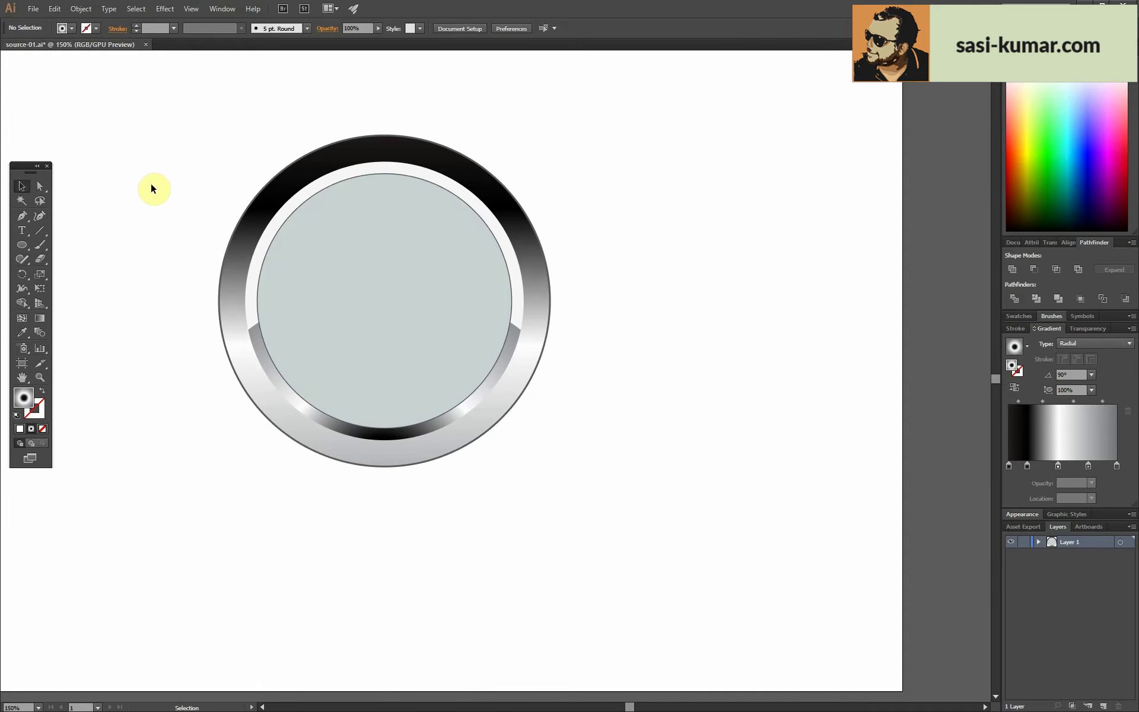
# - Enlarge the outer ring's radial gradient so it spans the whole bezel
pyautogui.doubleClick(399, 436)
pyautogui.press('g')
pyautogui.moveTo(381, 470); pyautogui.dragTo(389, 65)
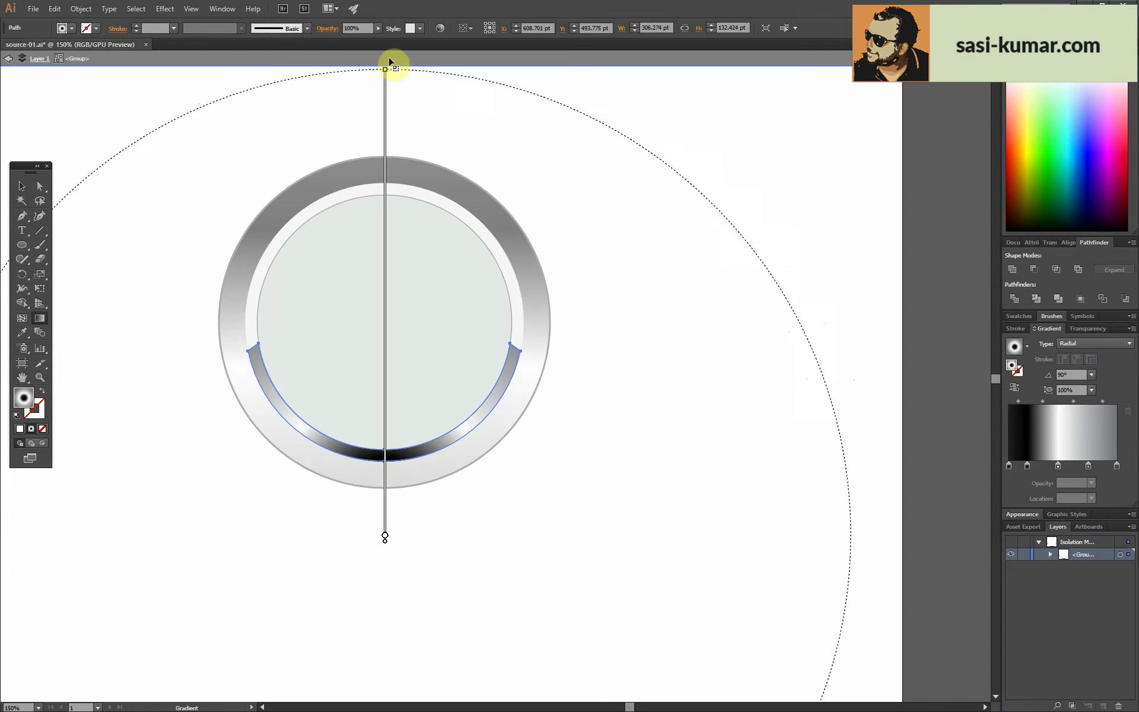
pyautogui.press('v')
pyautogui.click(230, 259)
pyautogui.doubleClick(231, 259)
pyautogui.scroll(-3, 238, 250)
pyautogui.scroll(5, 400, 318)
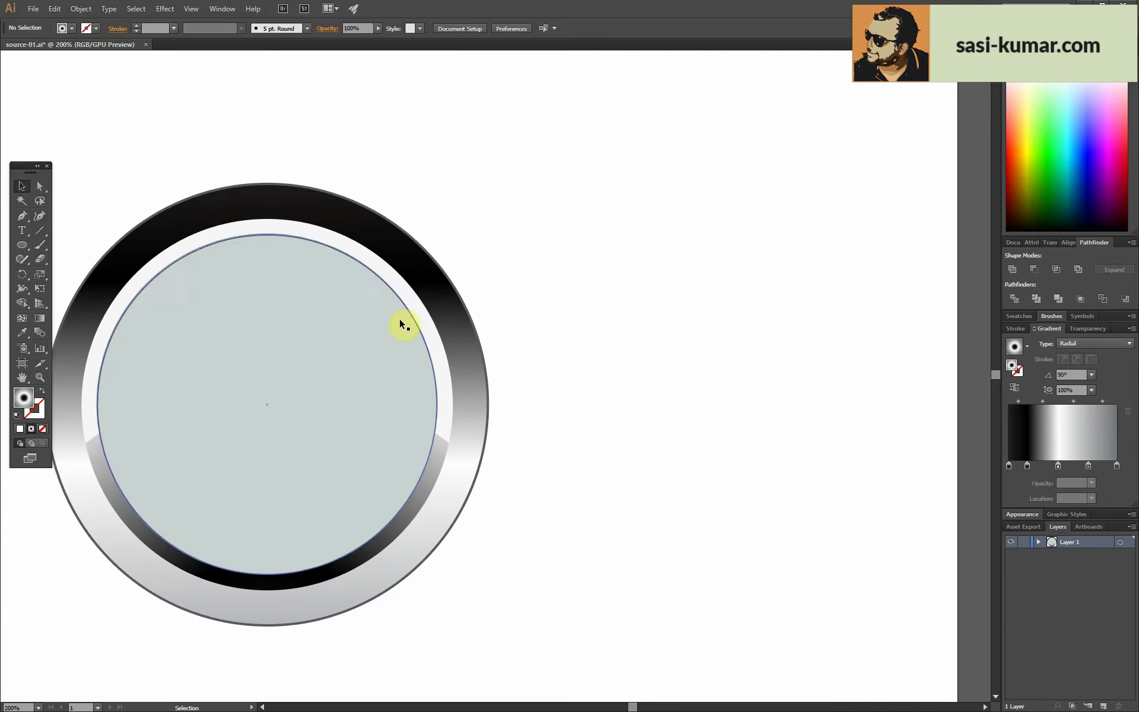
pyautogui.moveTo(640, 424); pyautogui.dragTo(649, 407)
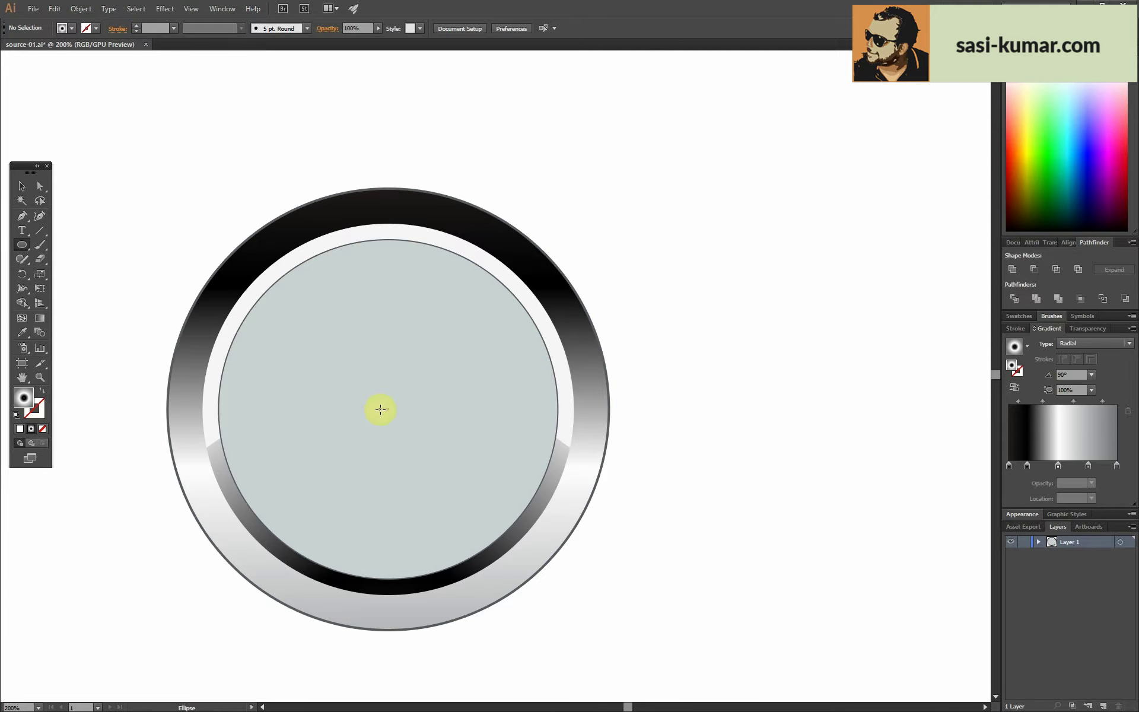
# - Draw a gradient-filled circle, centre it on the ring and shrink it to fit the bezel
pyautogui.moveTo(380, 410); pyautogui.dragTo(585, 587)
pyautogui.press('v')
pyautogui.scroll(-2, 186, 692)
pyautogui.moveTo(407, 261); pyautogui.dragTo(989, 244)
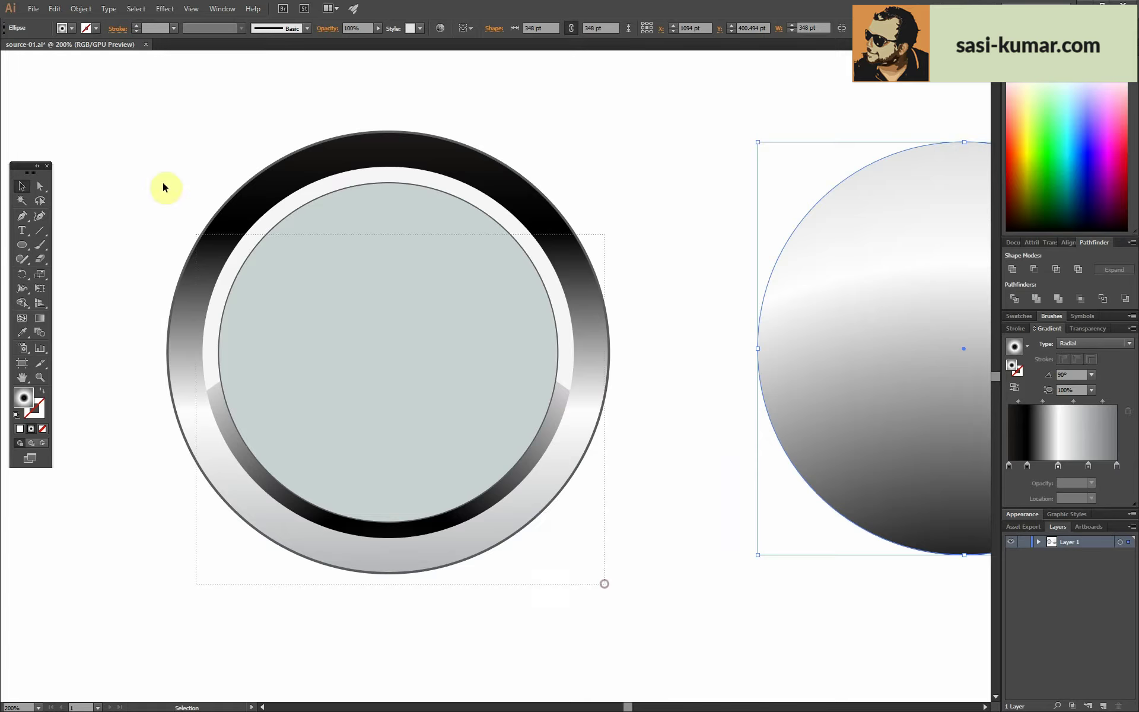
pyautogui.moveTo(604, 584); pyautogui.dragTo(165, 187)
pyautogui.keyDown('shift'); pyautogui.click(765, 204); pyautogui.keyUp('shift')
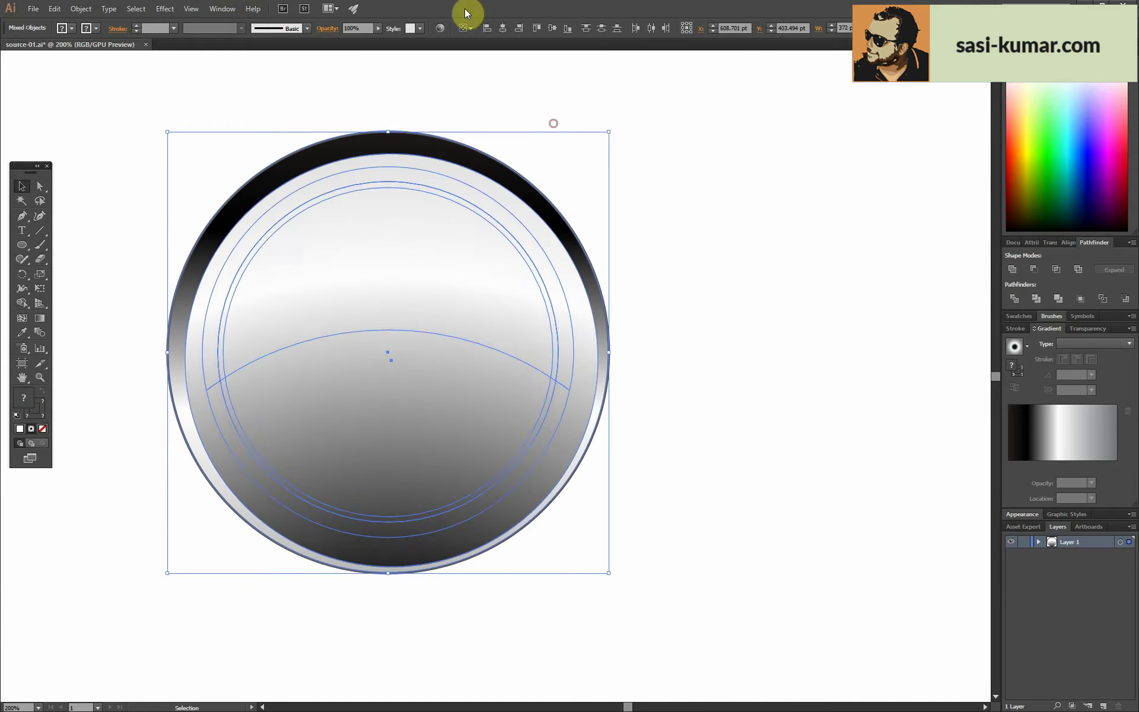
pyautogui.click(657, 217)
pyautogui.click(448, 206)
pyautogui.moveTo(597, 571); pyautogui.dragTo(604, 570)
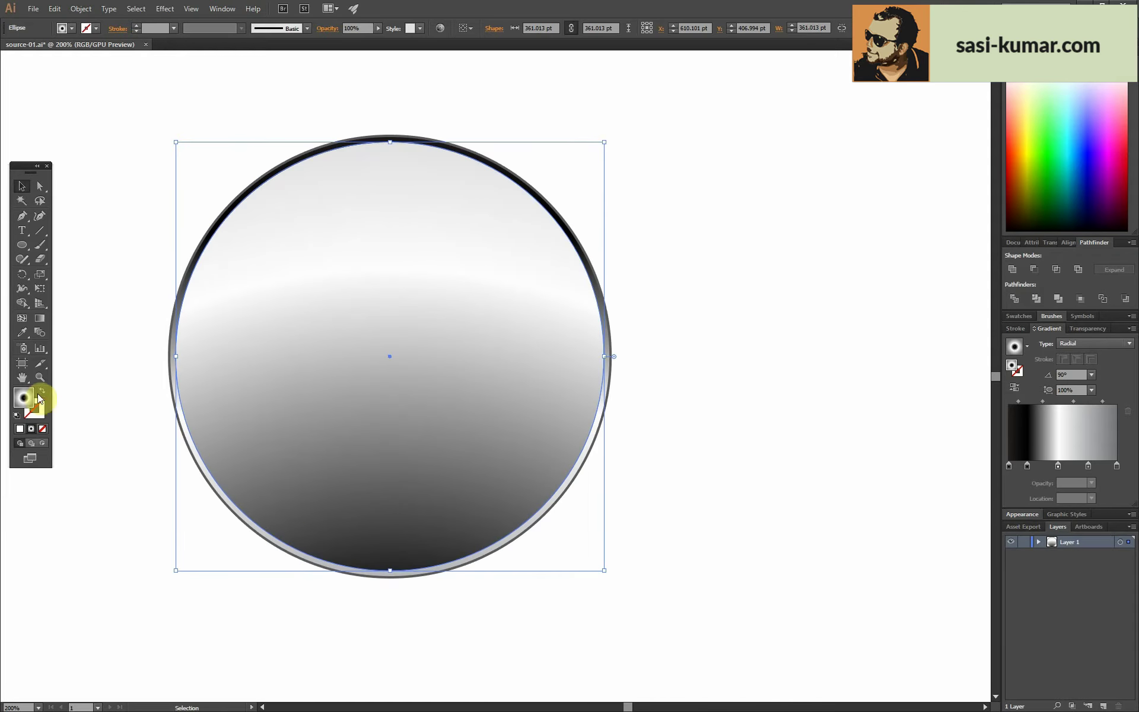
# - Swap the gradient circle's fill and stroke, comparing both versions before keeping the swap
pyautogui.click(500, 305)
pyautogui.click(42, 390)
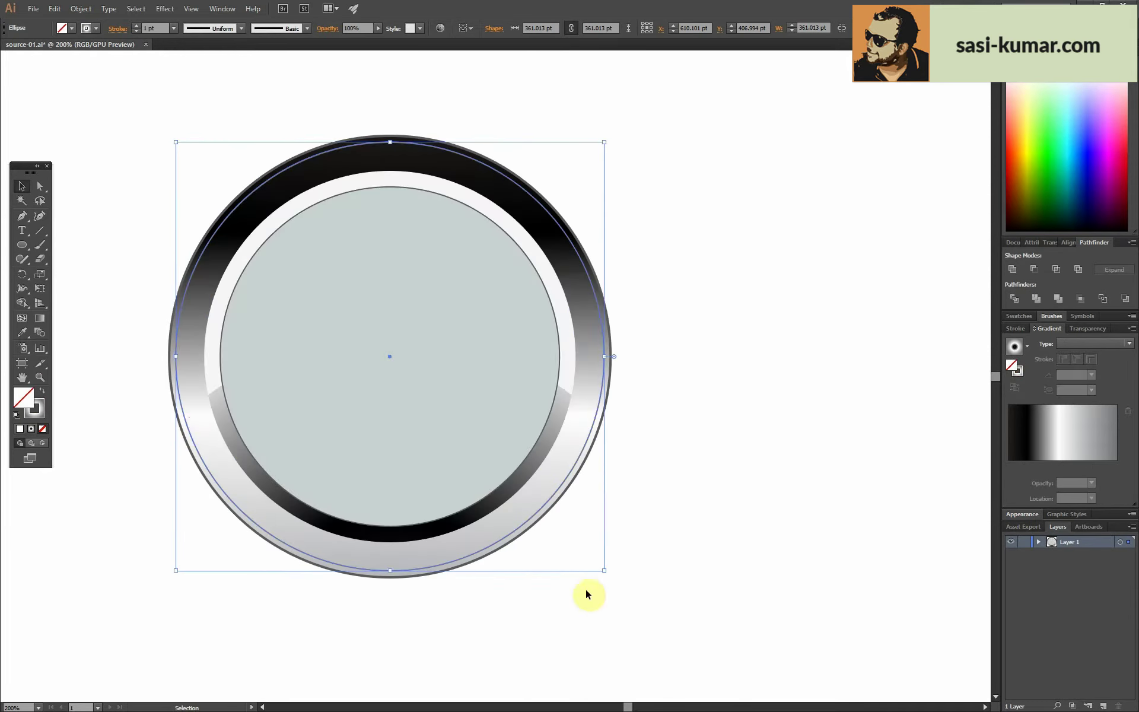
pyautogui.click(609, 617)
pyautogui.click(585, 554)
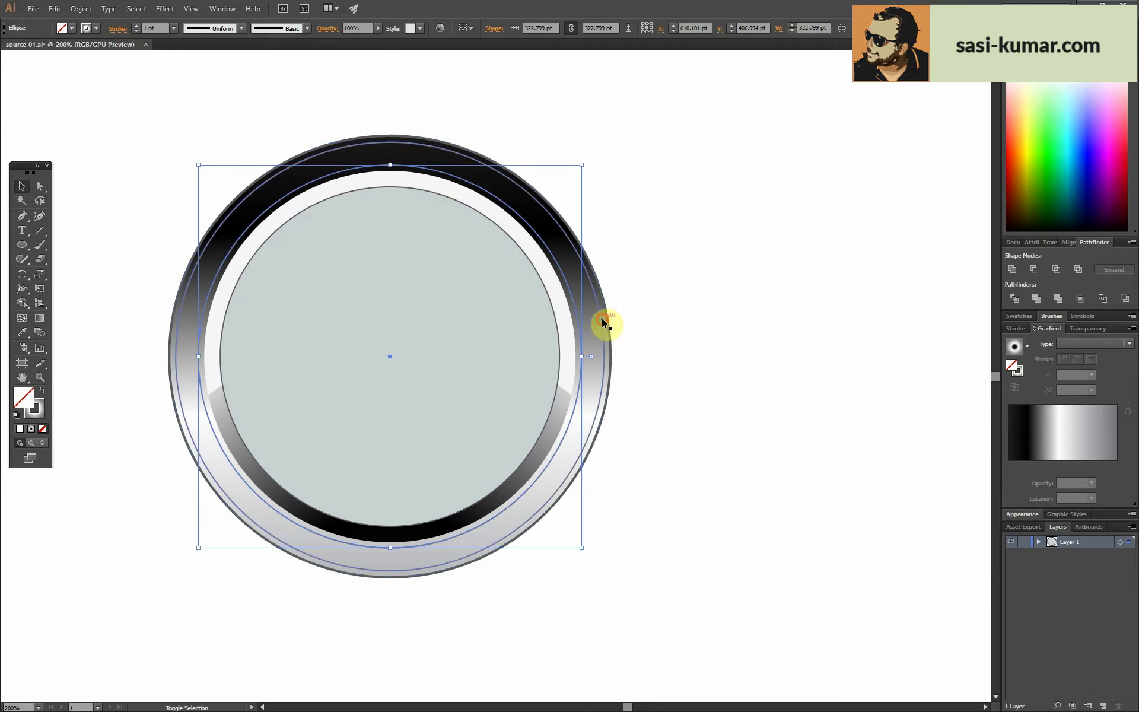
pyautogui.click(41, 390)
pyautogui.click(703, 262)
# - Sample a white fill onto the compound ring shape with the Eyedropper
pyautogui.click(454, 160)
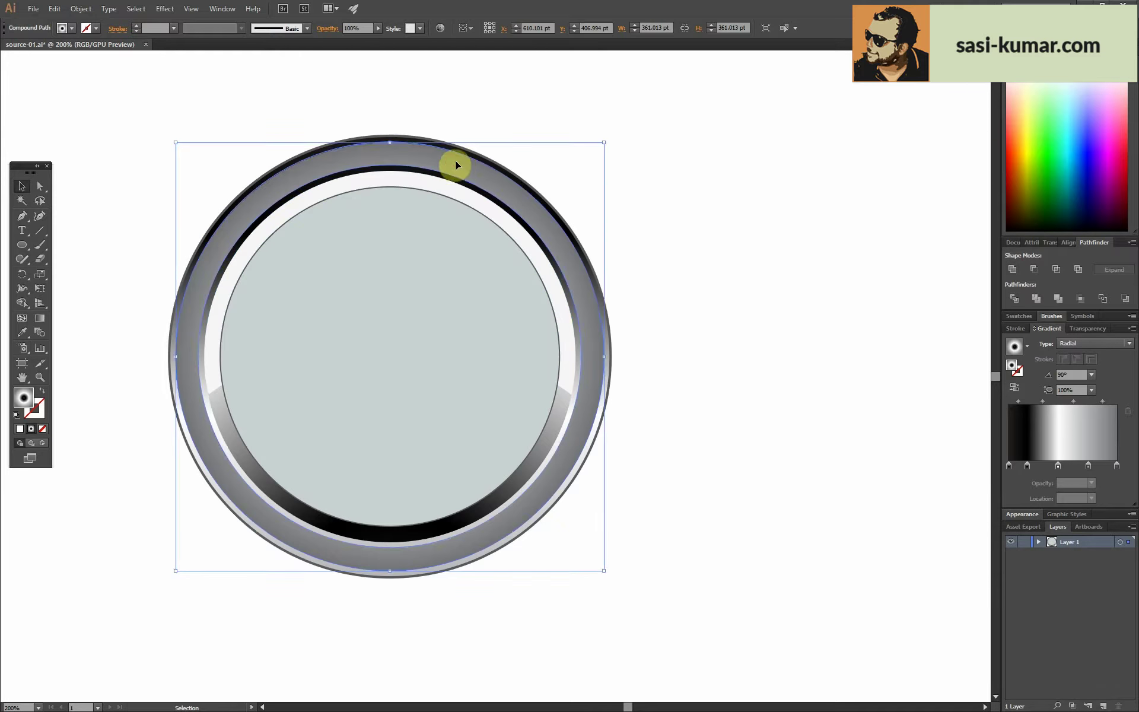
pyautogui.press('i')
pyautogui.click(111, 207)
pyautogui.press('v')
pyautogui.click(795, 313)
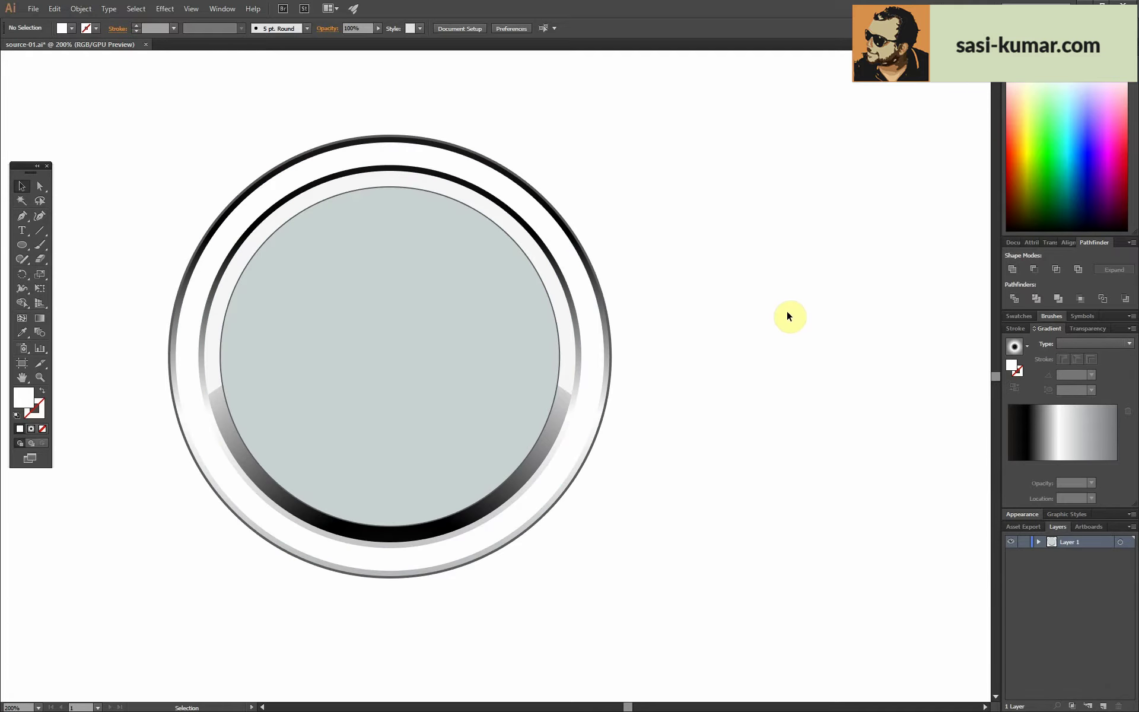
pyautogui.click(591, 314)
# - Draw a wide ellipse over the clock's top half and select all the artwork
pyautogui.moveTo(22, 245); pyautogui.dragTo(73, 255)
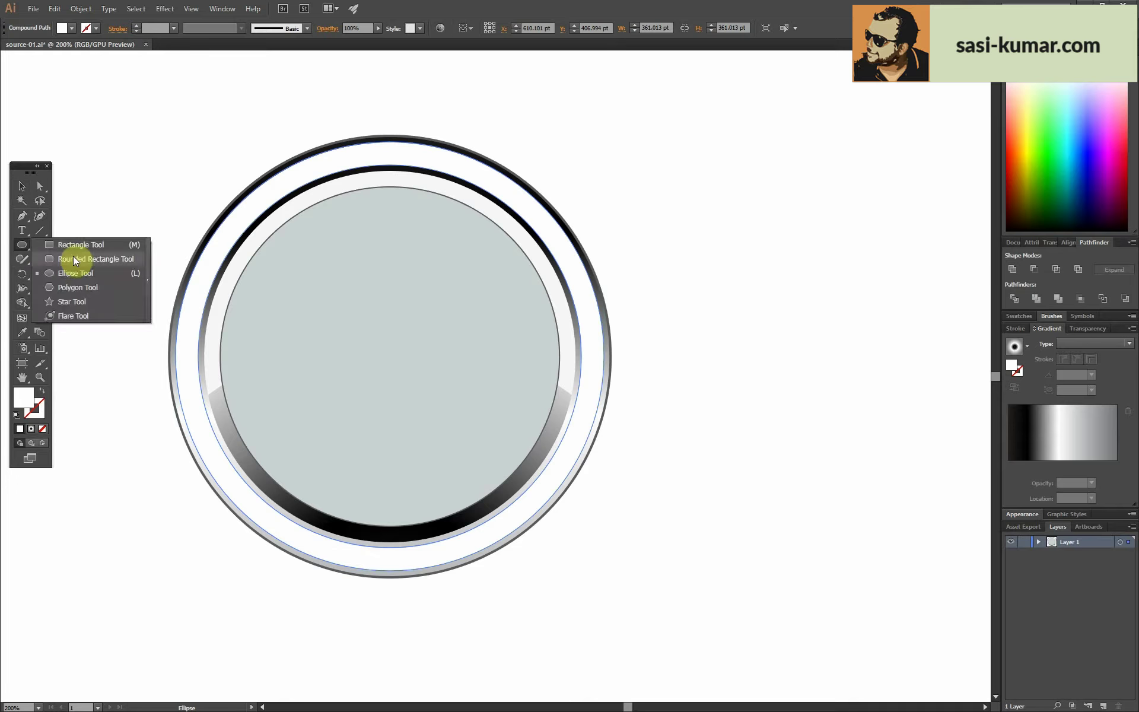
pyautogui.click(52, 273)
pyautogui.moveTo(118, 111); pyautogui.dragTo(668, 463)
pyautogui.click(22, 185)
pyautogui.hotkey('ctrl', 'a')
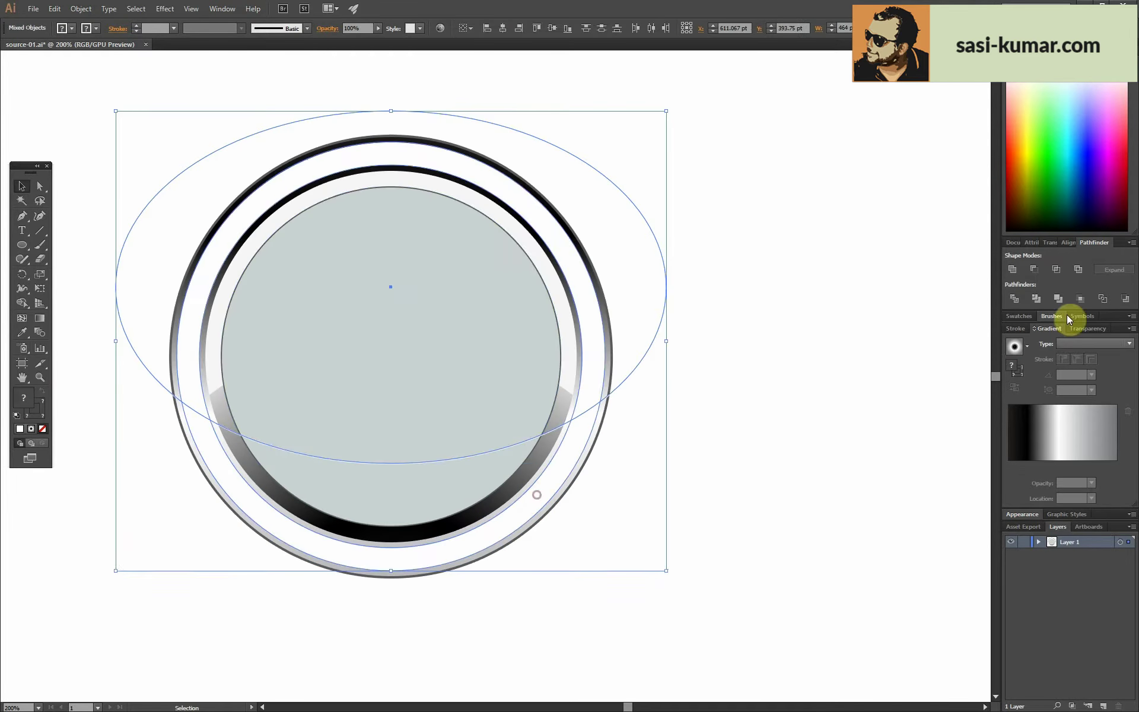
# - Split the ring along the ellipse, delete the excess and shade the lower half grey
pyautogui.doubleClick(478, 449)
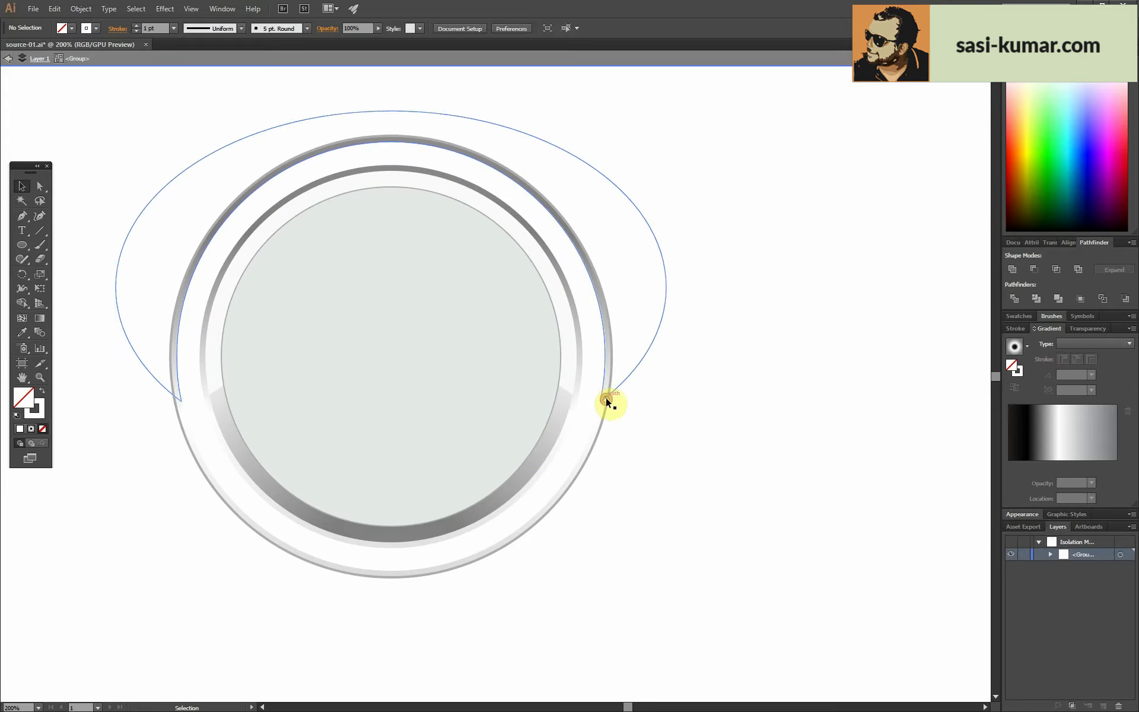
pyautogui.click(606, 398)
pyautogui.press('Delete')
pyautogui.doubleClick(649, 412)
pyautogui.click(443, 350)
pyautogui.click(159, 253)
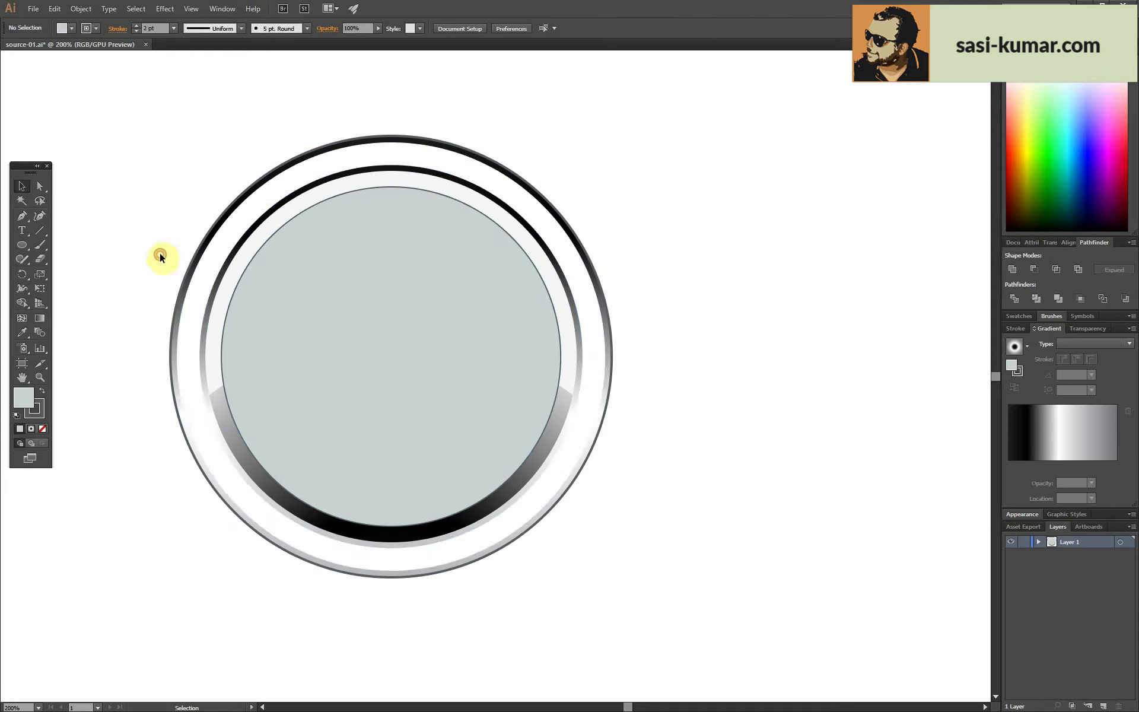
pyautogui.hotkey('ctrl', 'z')
pyautogui.hotkey('ctrl', 'z')
pyautogui.hotkey('ctrl', 'shift', 'z')
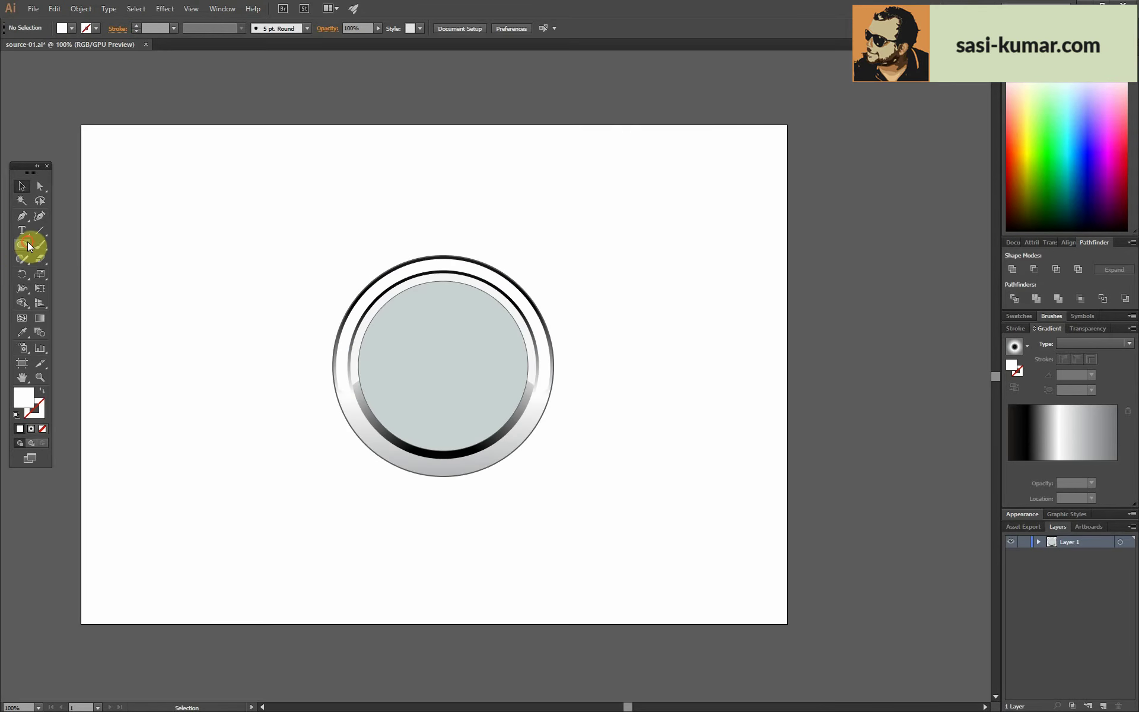
# - Draw a black-filled circle and duplicate it just below the original
pyautogui.moveTo(232, 258); pyautogui.dragTo(290, 267)
pyautogui.press('v')
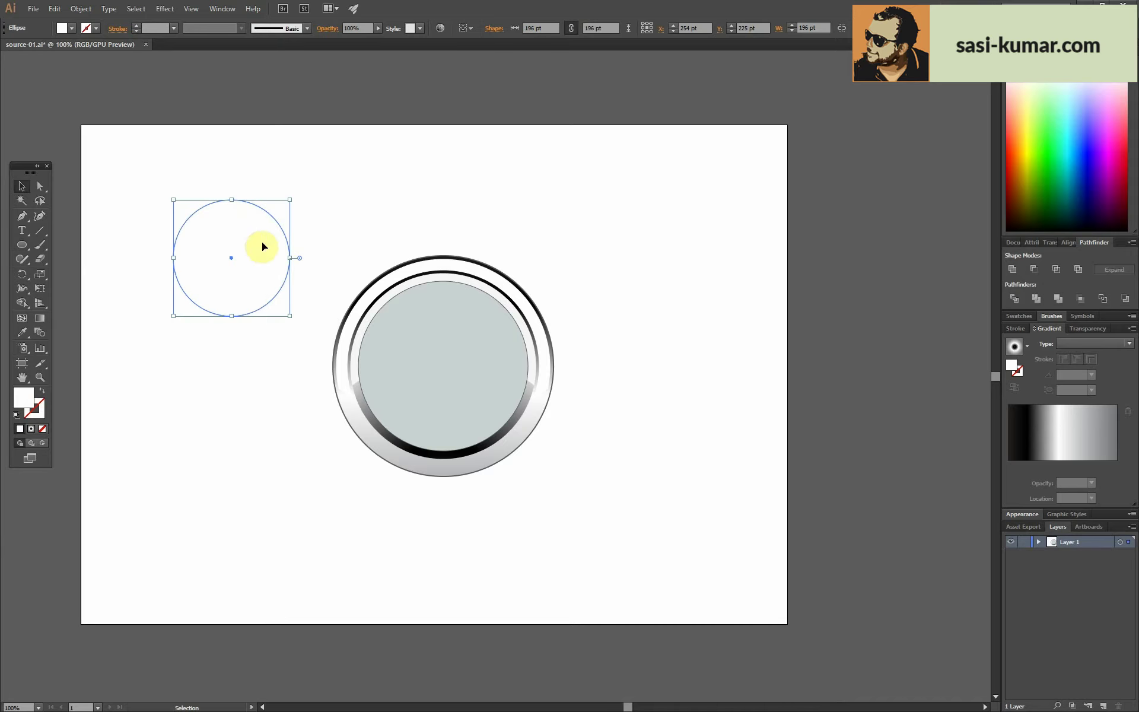
pyautogui.doubleClick(23, 397)
pyautogui.click(955, 209)
pyautogui.click(212, 271)
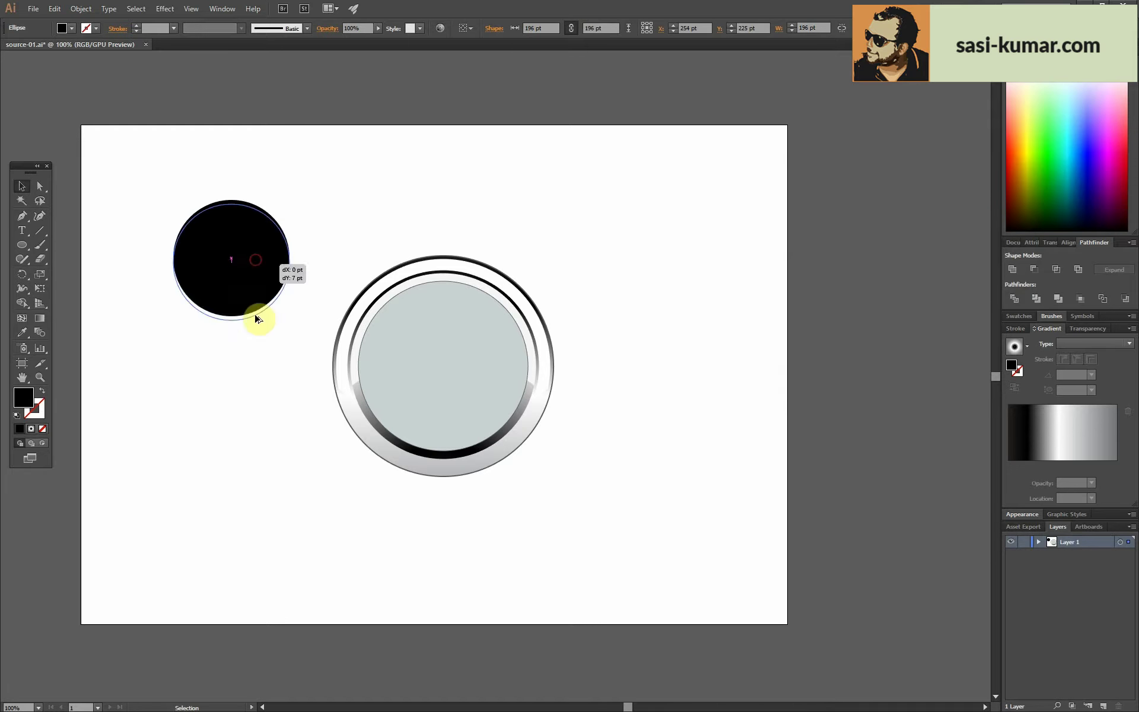
pyautogui.moveTo(289, 259)
pyautogui.mouseDown()
pyautogui.moveTo(291, 319)
pyautogui.moveTo(330, 309)
pyautogui.moveTo(261, 383)
pyautogui.mouseUp()
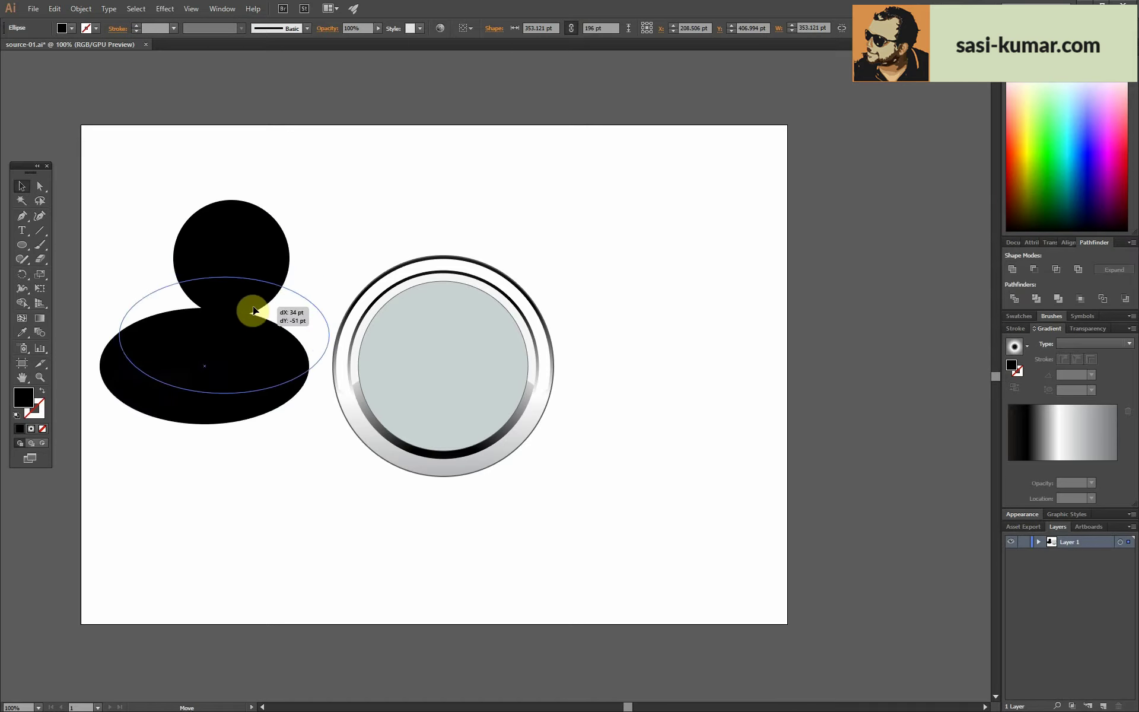
# - Reshape both circles into overlapping ellipses and subtract one to form a bell cap
pyautogui.click(234, 318)
pyautogui.moveTo(232, 316); pyautogui.dragTo(233, 277)
pyautogui.moveTo(222, 359); pyautogui.dragTo(230, 242)
pyautogui.moveTo(295, 163); pyautogui.dragTo(267, 250)
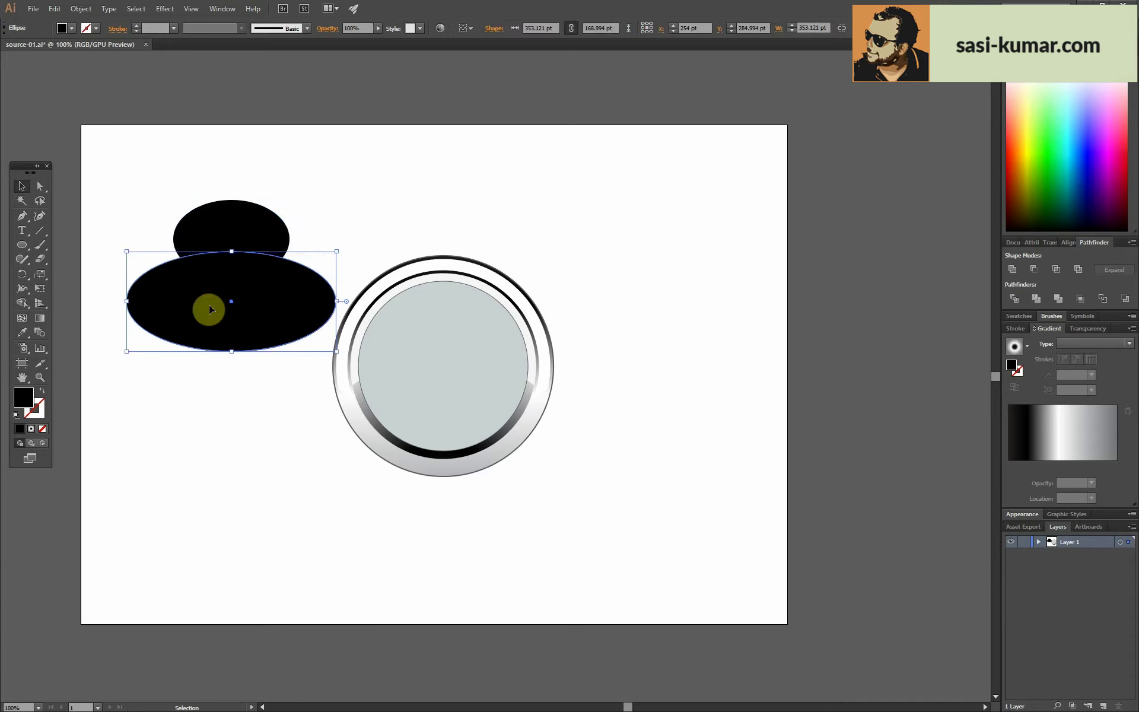
pyautogui.click(1034, 269)
# - Rotate the bell cap 45° and place it on the ring's upper-left edge
pyautogui.press('r')
pyautogui.press('Return')
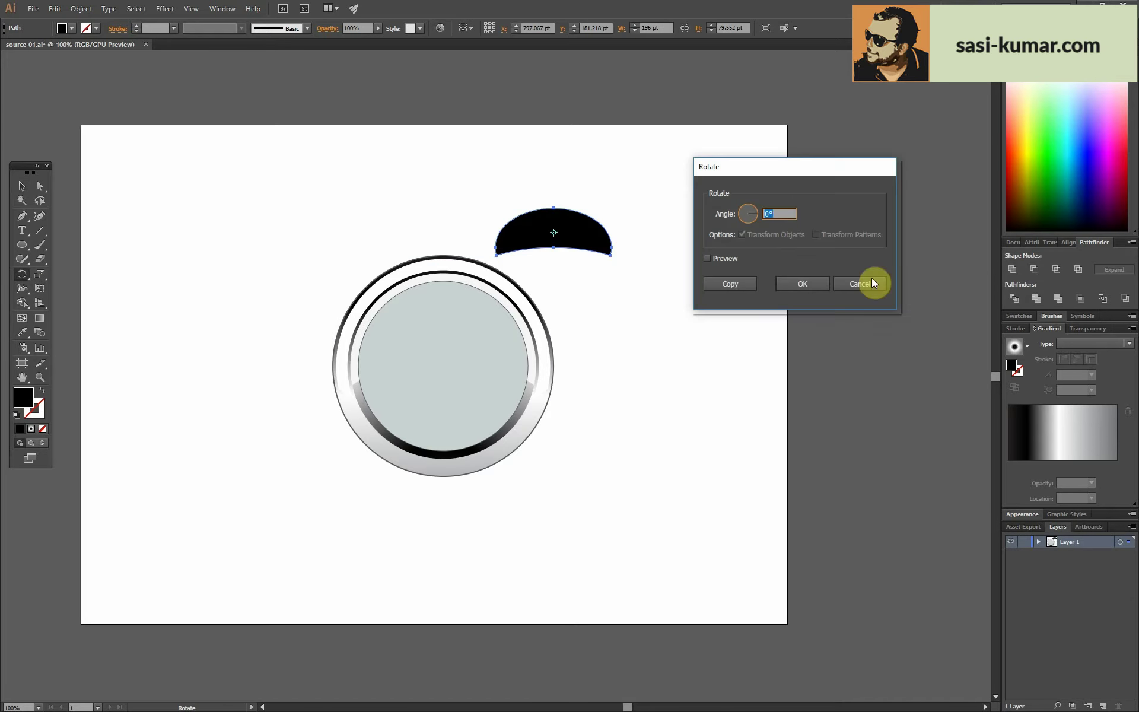
pyautogui.click(802, 283)
pyautogui.press('v')
pyautogui.moveTo(588, 213); pyautogui.dragTo(380, 264)
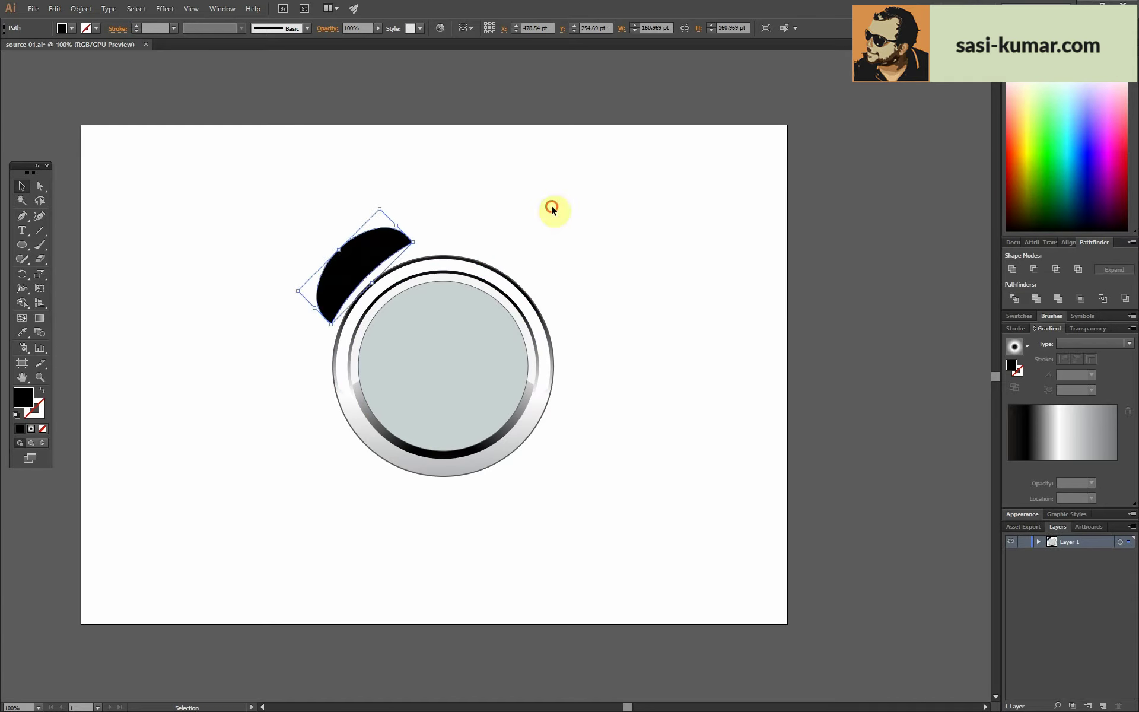
# - Mirror a copy of the cap to the right side and send both bells behind the ring
pyautogui.doubleClick(22, 275)
pyautogui.click(658, 296)
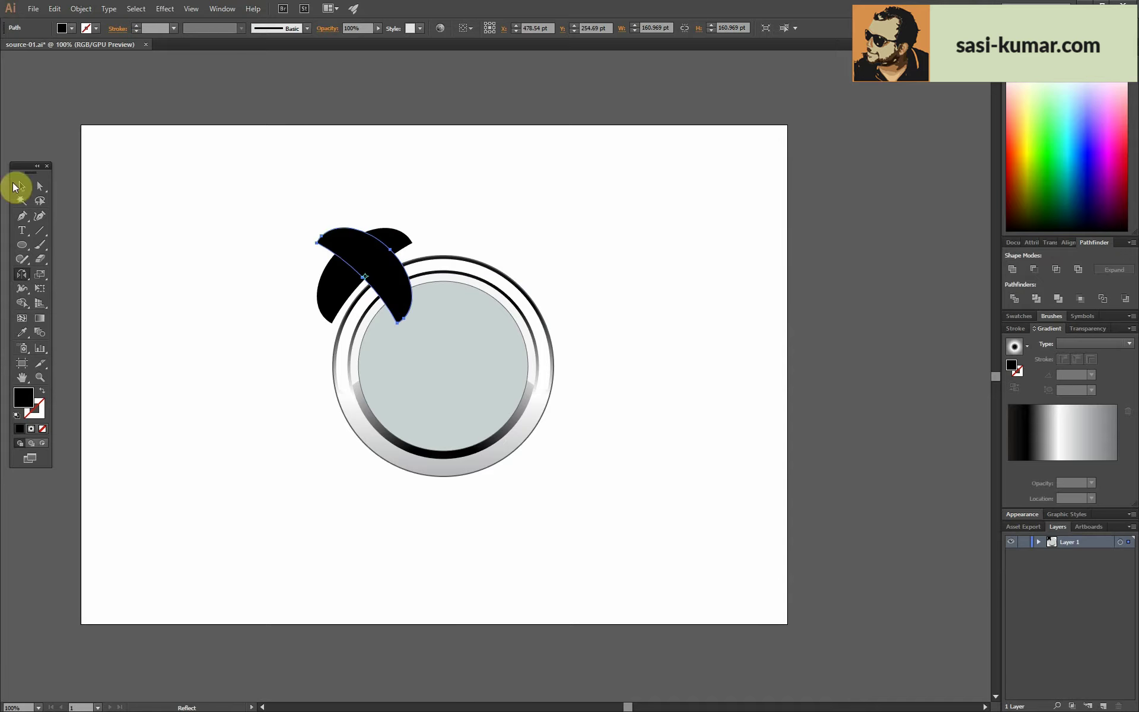
pyautogui.moveTo(524, 258); pyautogui.dragTo(467, 223)
pyautogui.hotkey('ctrl', 'shift', '[')
pyautogui.click(549, 186)
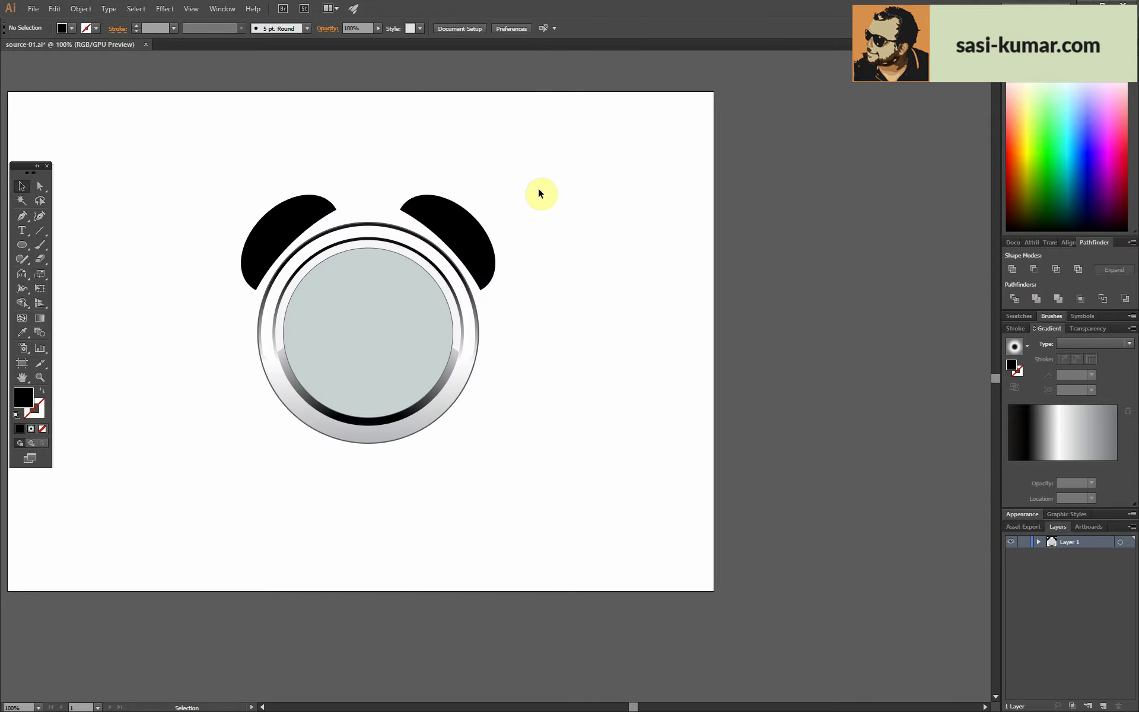
pyautogui.hotkey('ctrl', '=')
# - Draw a new circle beside the clock and squash it into a flat ellipse
pyautogui.doubleClick(398, 218)
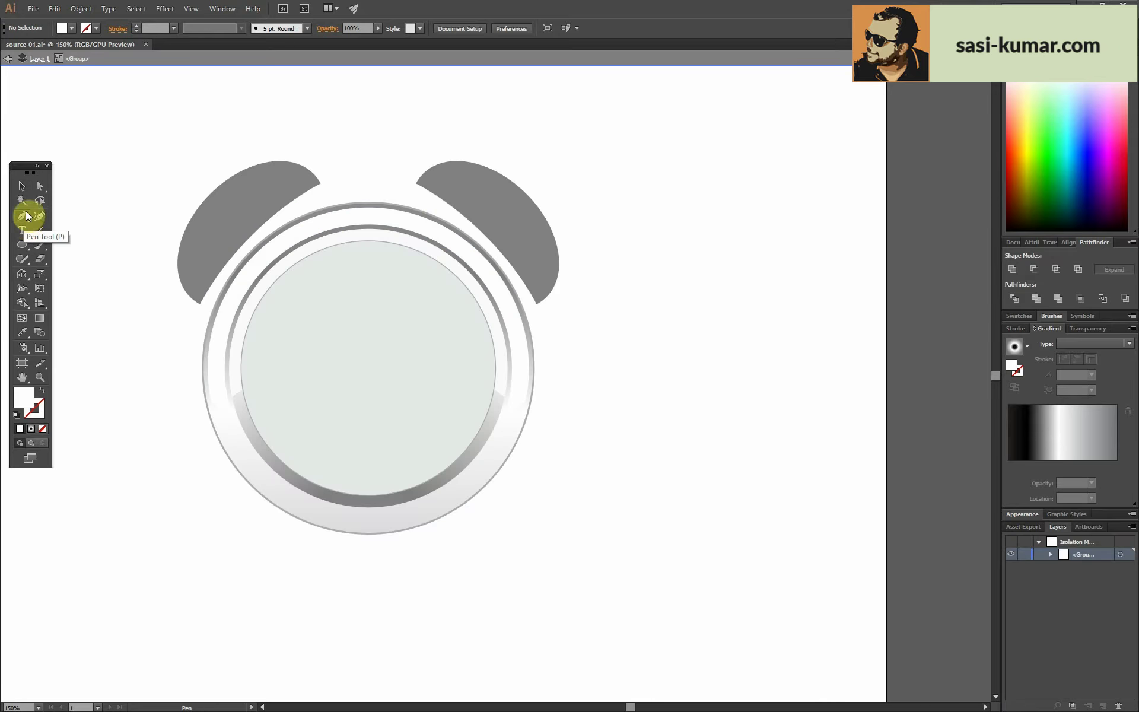
pyautogui.click(21, 185)
pyautogui.doubleClick(132, 246)
pyautogui.press('l')
pyautogui.moveTo(692, 228); pyautogui.dragTo(780, 254)
pyautogui.press('v')
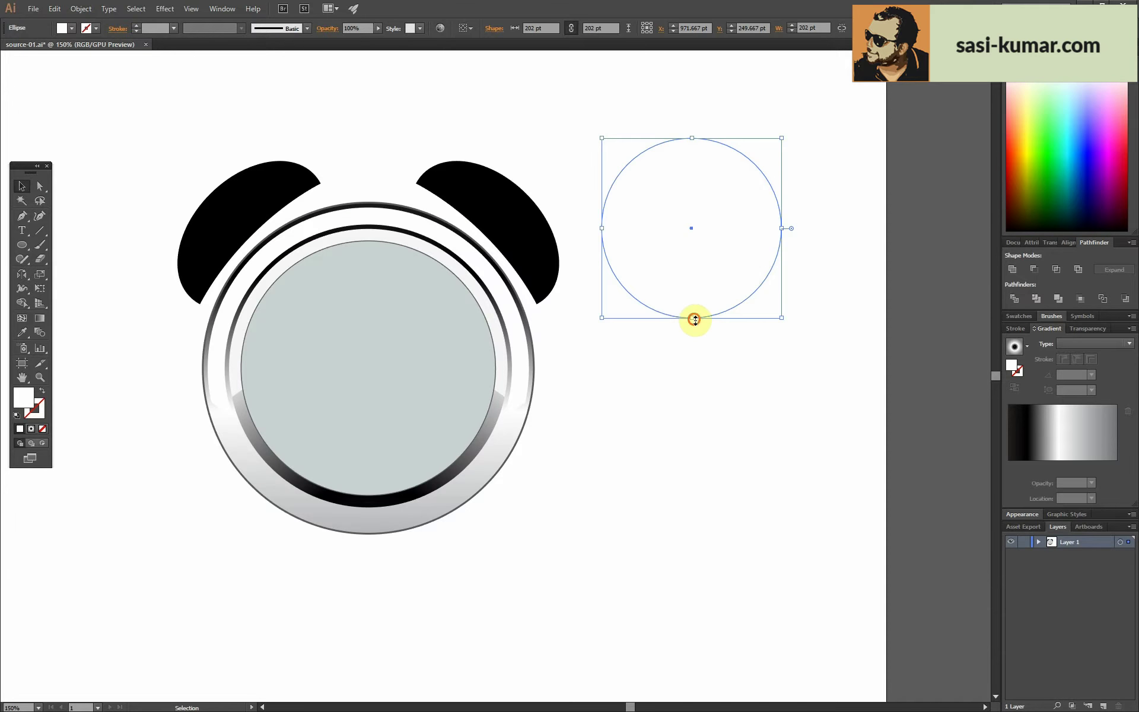
pyautogui.moveTo(695, 319); pyautogui.dragTo(694, 228)
pyautogui.moveTo(781, 180); pyautogui.dragTo(821, 221)
pyautogui.hotkey('ctrl', 'z')
# - Tilt the flat ellipse with Rotate and move it onto the left bell
pyautogui.press('s')
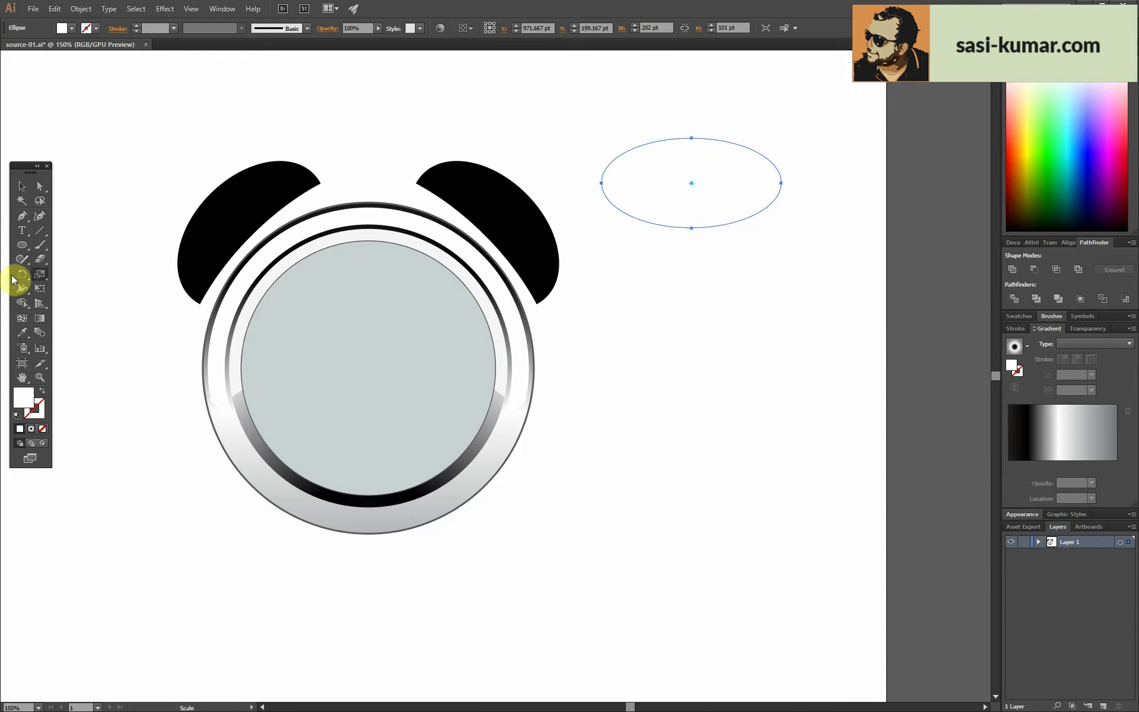
pyautogui.doubleClick(21, 273)
pyautogui.click(778, 279)
pyautogui.press('v')
pyautogui.moveTo(728, 115); pyautogui.dragTo(298, 174)
pyautogui.moveTo(21, 245); pyautogui.dragTo(59, 262)
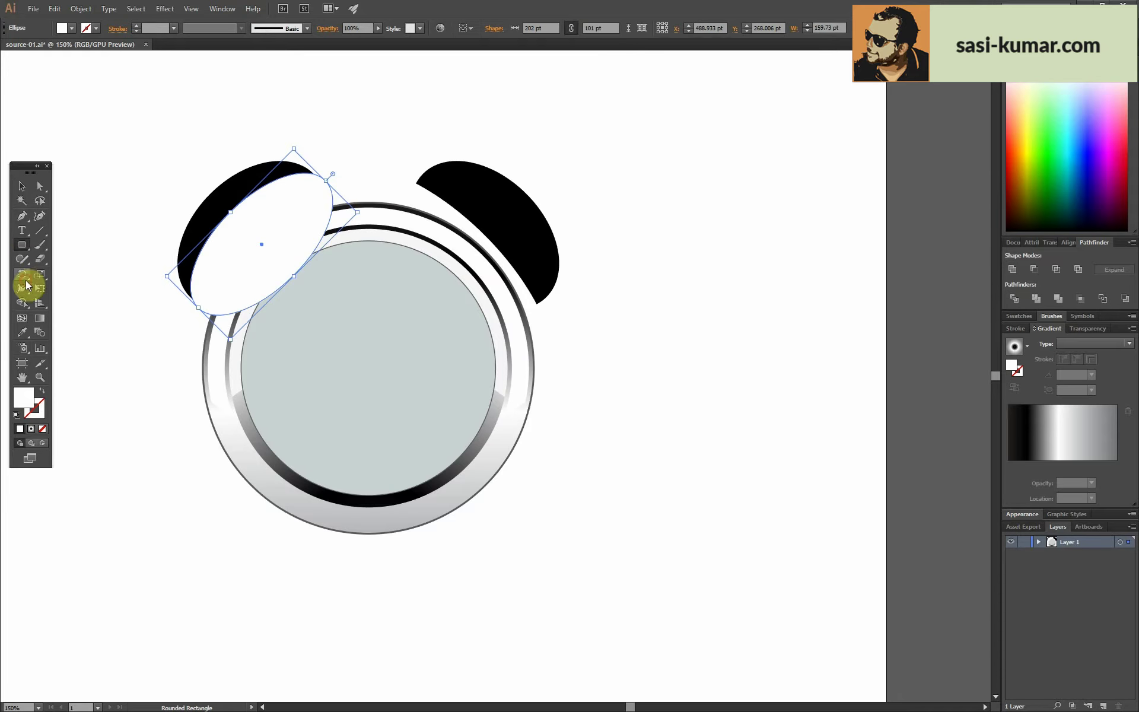
# - Reflect a copy of the ellipse on a vertical axis and place it on the right bell
pyautogui.doubleClick(26, 279)
pyautogui.click(656, 297)
pyautogui.click(21, 186)
pyautogui.moveTo(241, 215); pyautogui.dragTo(454, 220)
pyautogui.click(359, 245)
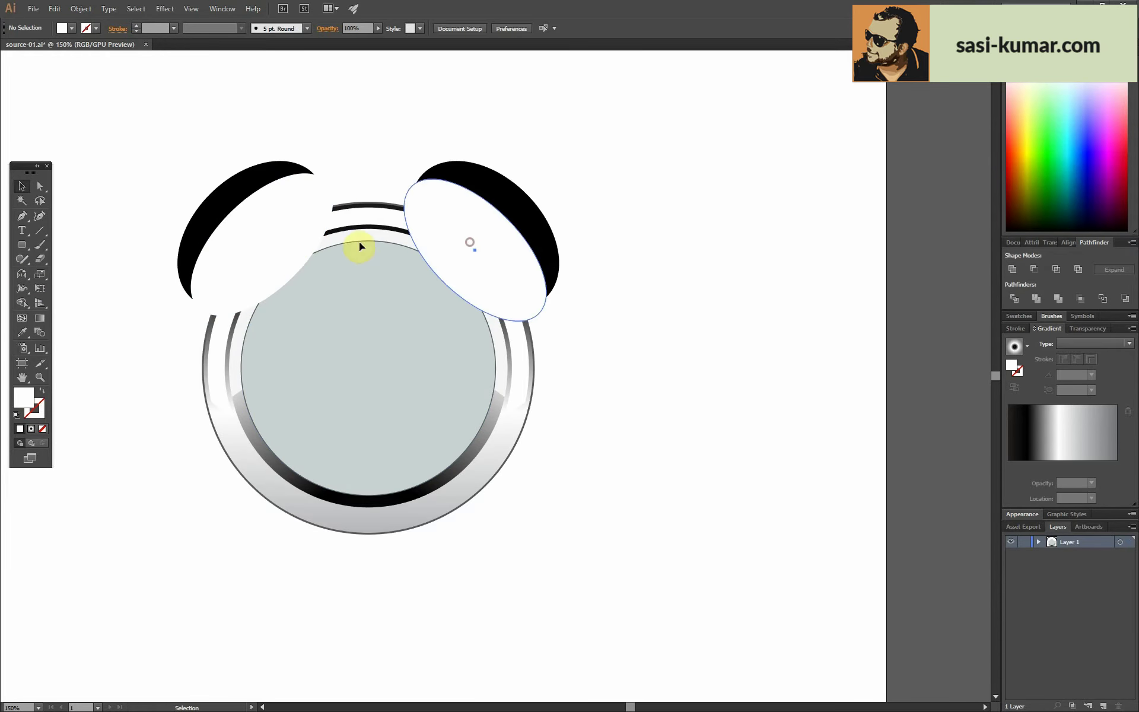
# - Cut both ellipses out of the bells with Pathfinder Minus Front
pyautogui.keyDown('shift'); pyautogui.click(474, 249); pyautogui.keyUp('shift')
pyautogui.click(1033, 270)
pyautogui.click(781, 295)
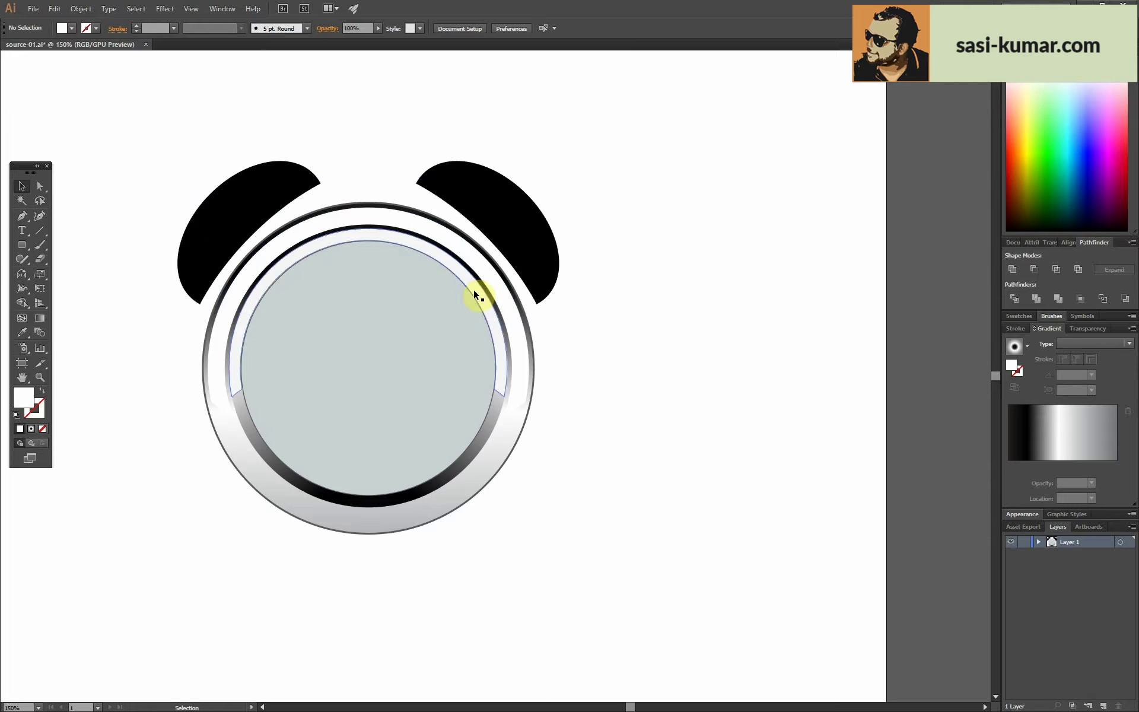
pyautogui.doubleClick(474, 293)
pyautogui.click(517, 363)
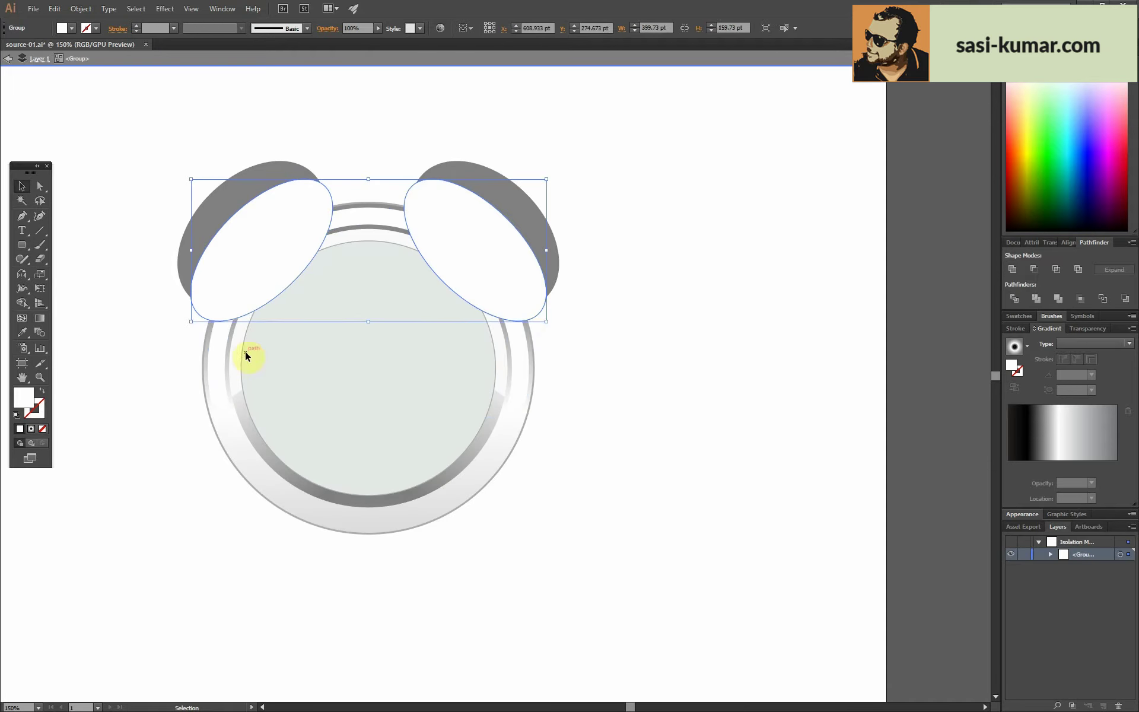
pyautogui.click(1023, 304)
pyautogui.click(488, 247)
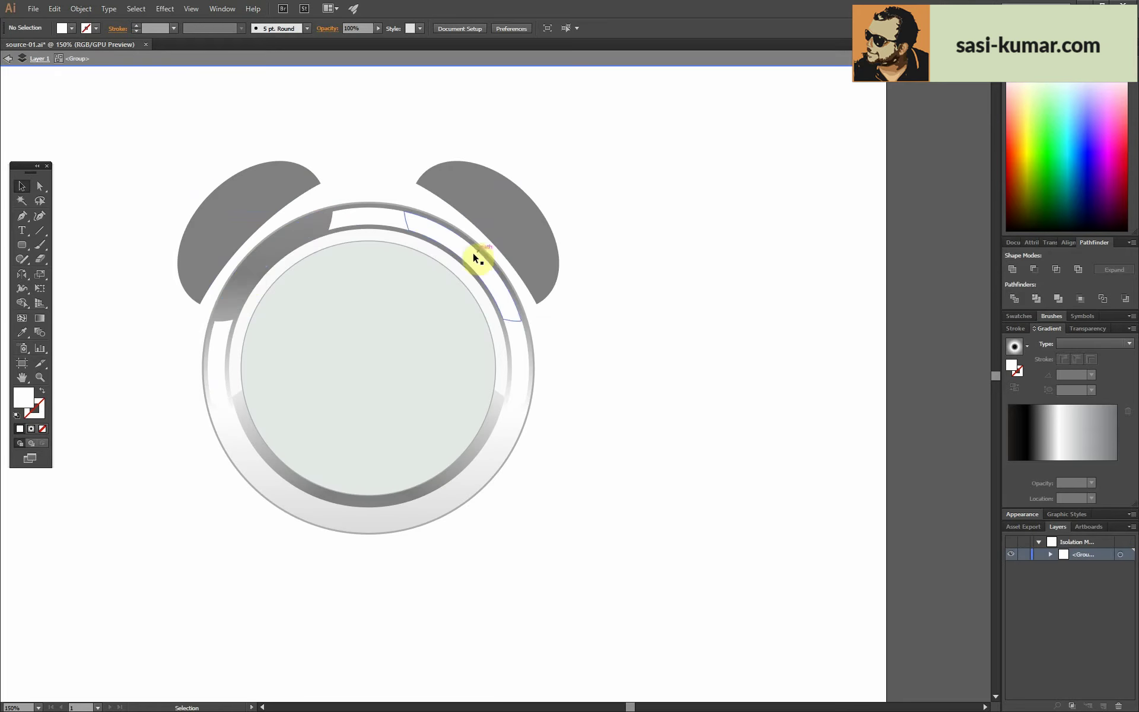
pyautogui.doubleClick(618, 283)
pyautogui.hotkey('ctrl', '-')
# - Apply a vertical linear gradient across the outer ring, running from top to bottom
pyautogui.click(479, 296)
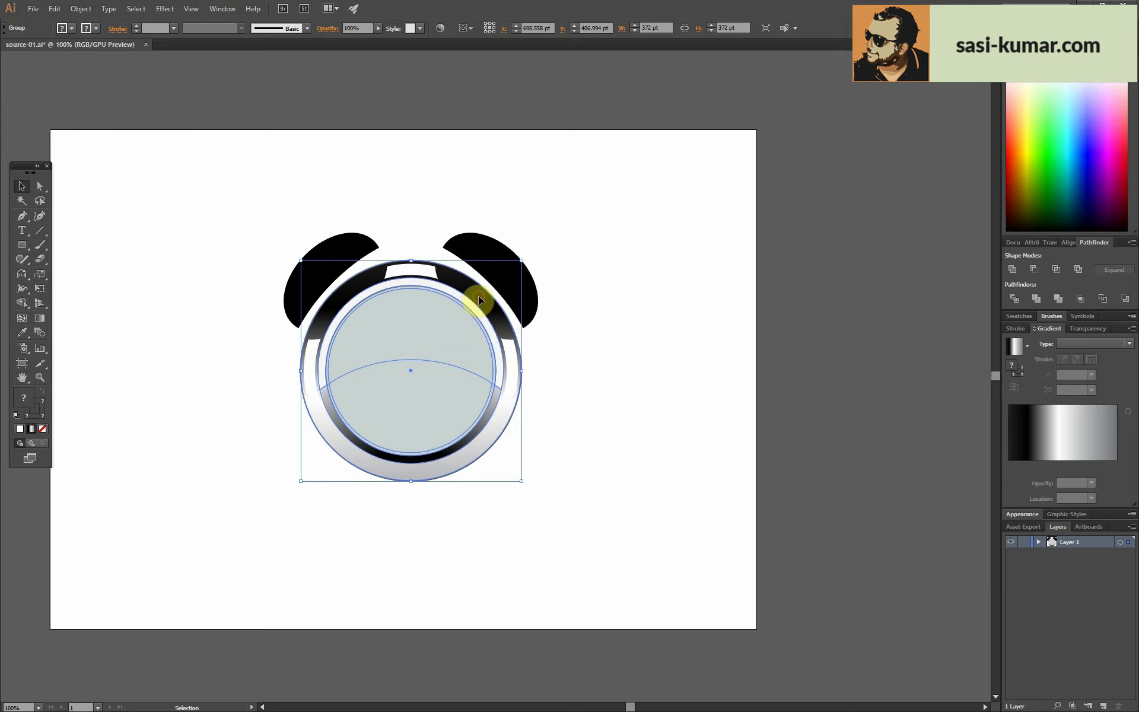
pyautogui.press('g')
pyautogui.moveTo(411, 260); pyautogui.dragTo(420, 464)
pyautogui.moveTo(411, 302); pyautogui.dragTo(428, 555)
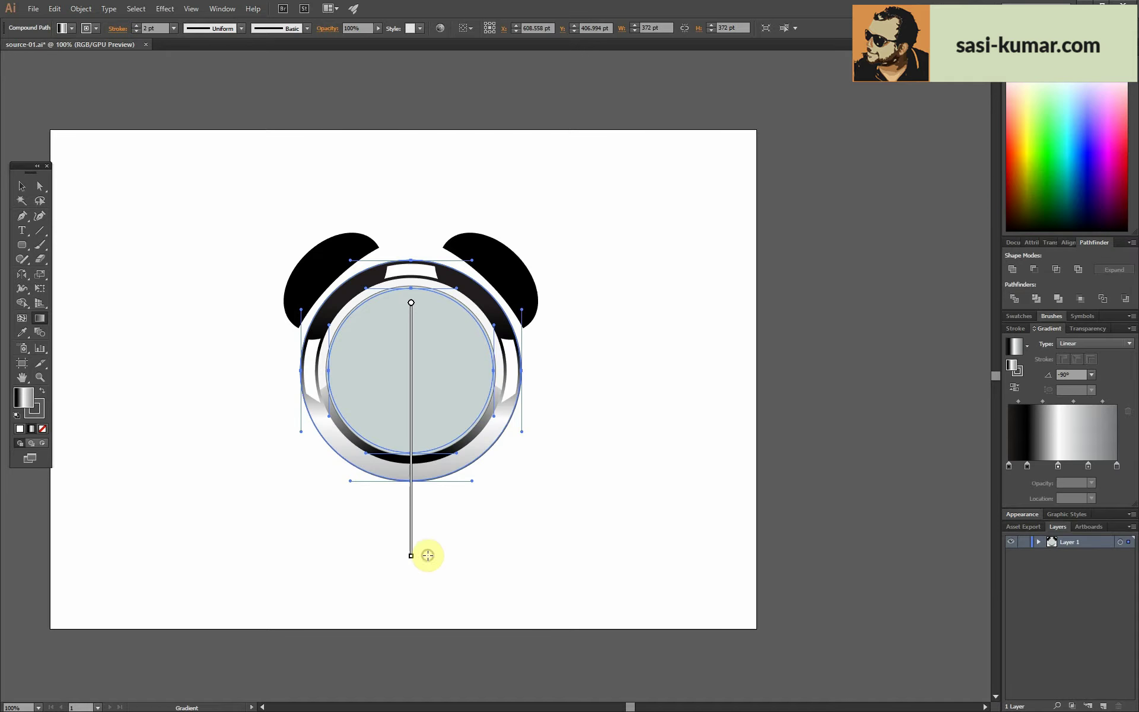
pyautogui.click(21, 186)
pyautogui.click(620, 319)
pyautogui.scroll(-2, 621, 318)
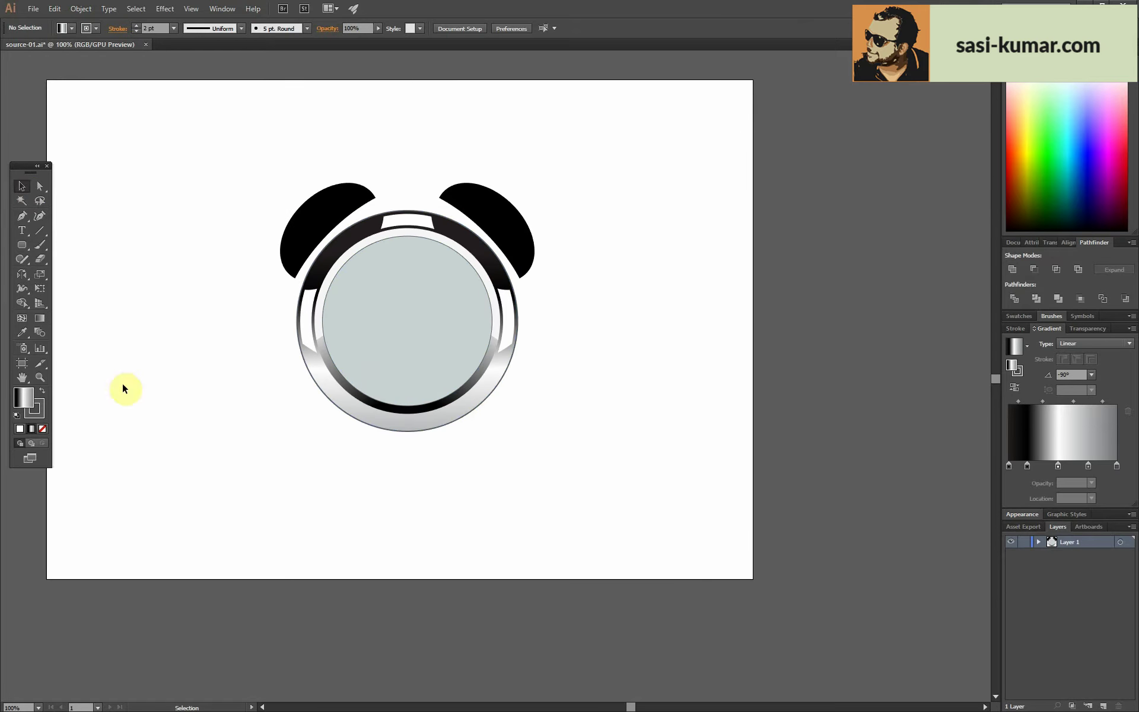
# - Move the ring gradient's black stop to the far left (0%) in the Gradient panel
pyautogui.click(451, 272)
pyautogui.doubleClick(1009, 467)
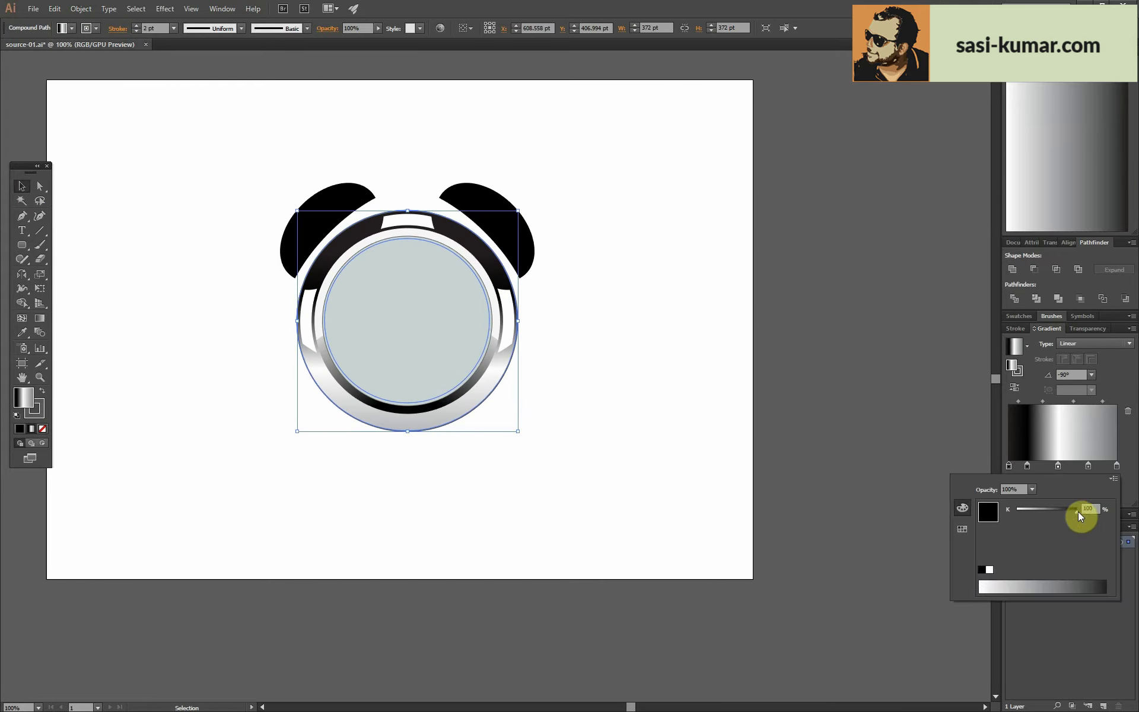
pyautogui.click(793, 386)
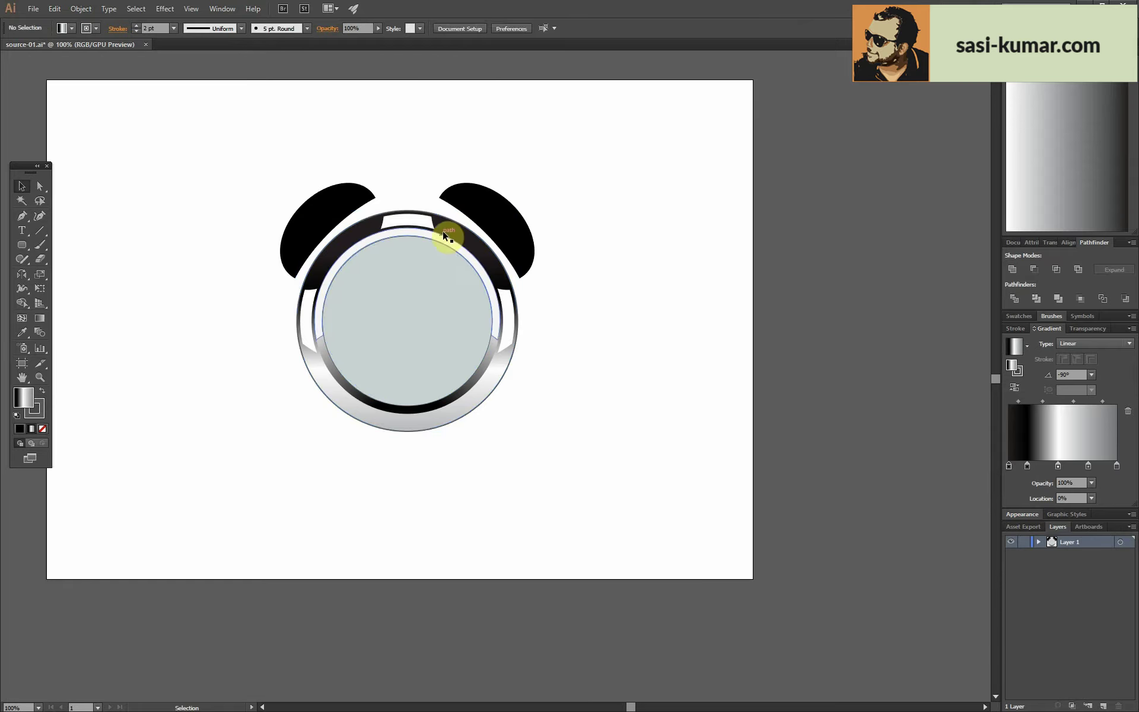
pyautogui.moveTo(1023, 468); pyautogui.dragTo(1009, 468)
pyautogui.doubleClick(1009, 468)
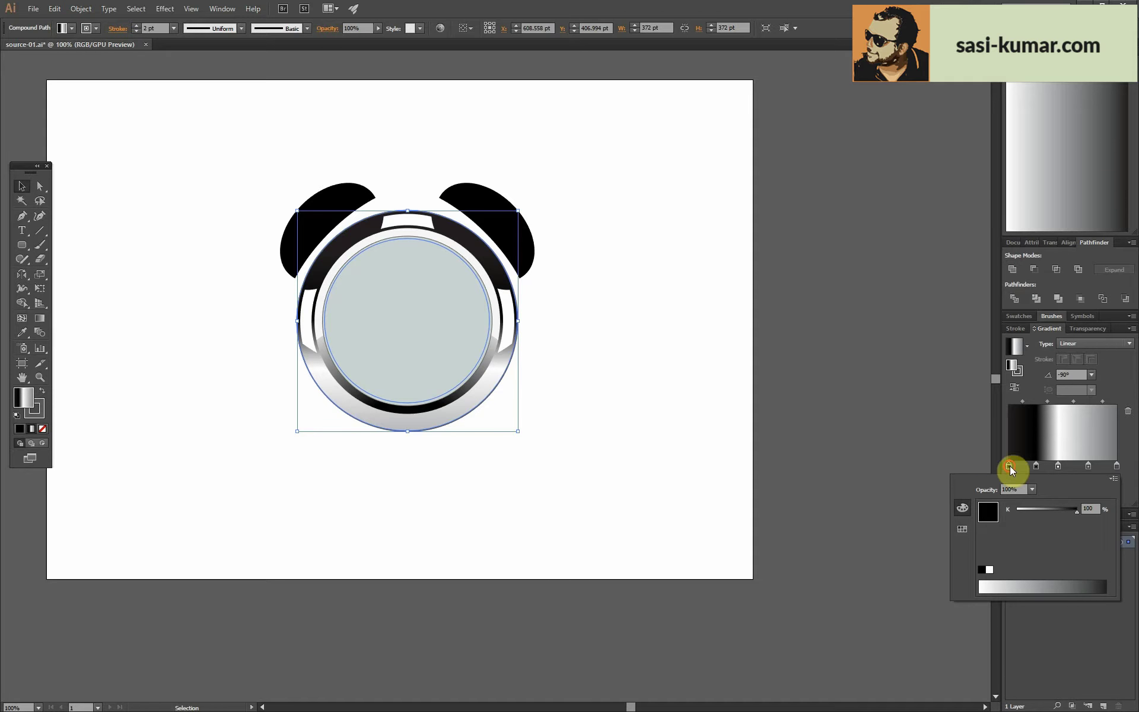
pyautogui.press('Escape')
pyautogui.click(671, 220)
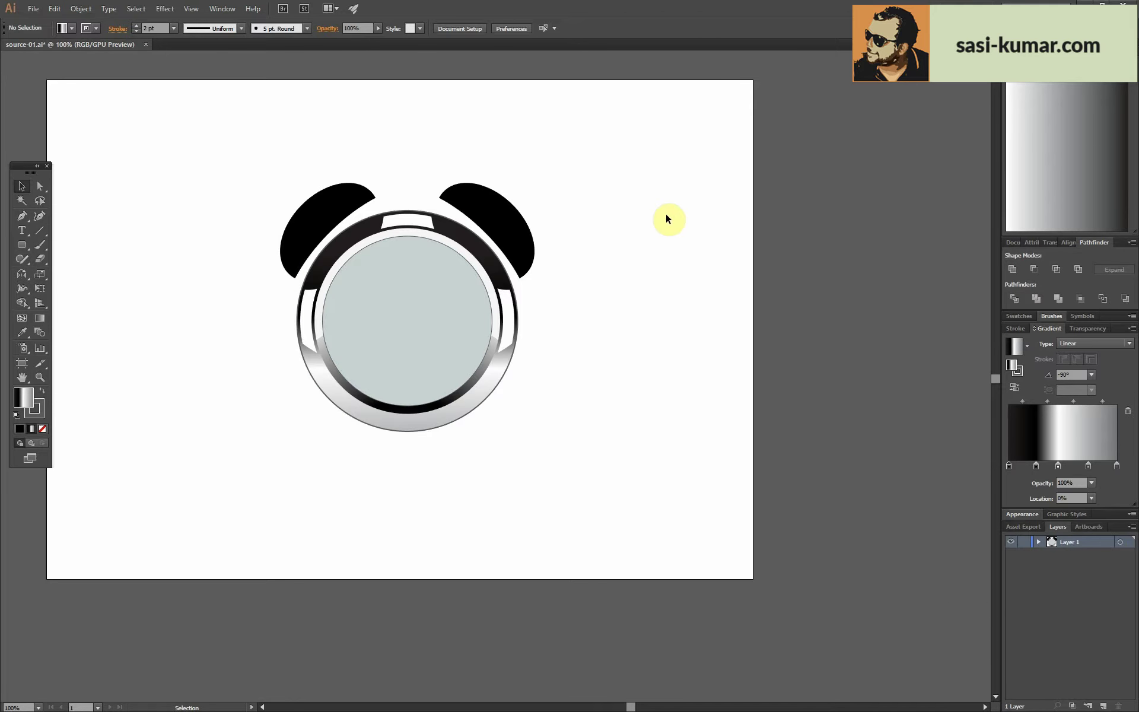
pyautogui.hotkey('ctrl', '+')
# - Draw a small circle at the dial's top and give it a bright green fill
pyautogui.moveTo(33, 250); pyautogui.dragTo(71, 271)
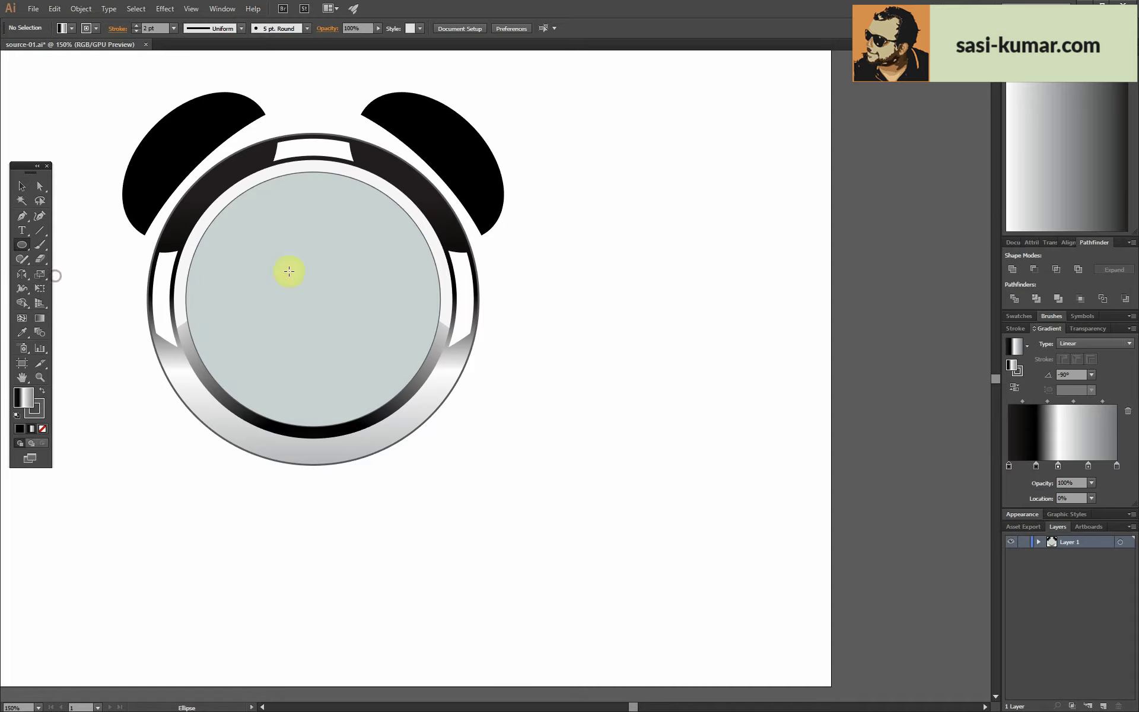
pyautogui.moveTo(319, 191); pyautogui.dragTo(328, 199)
pyautogui.doubleClick(27, 400)
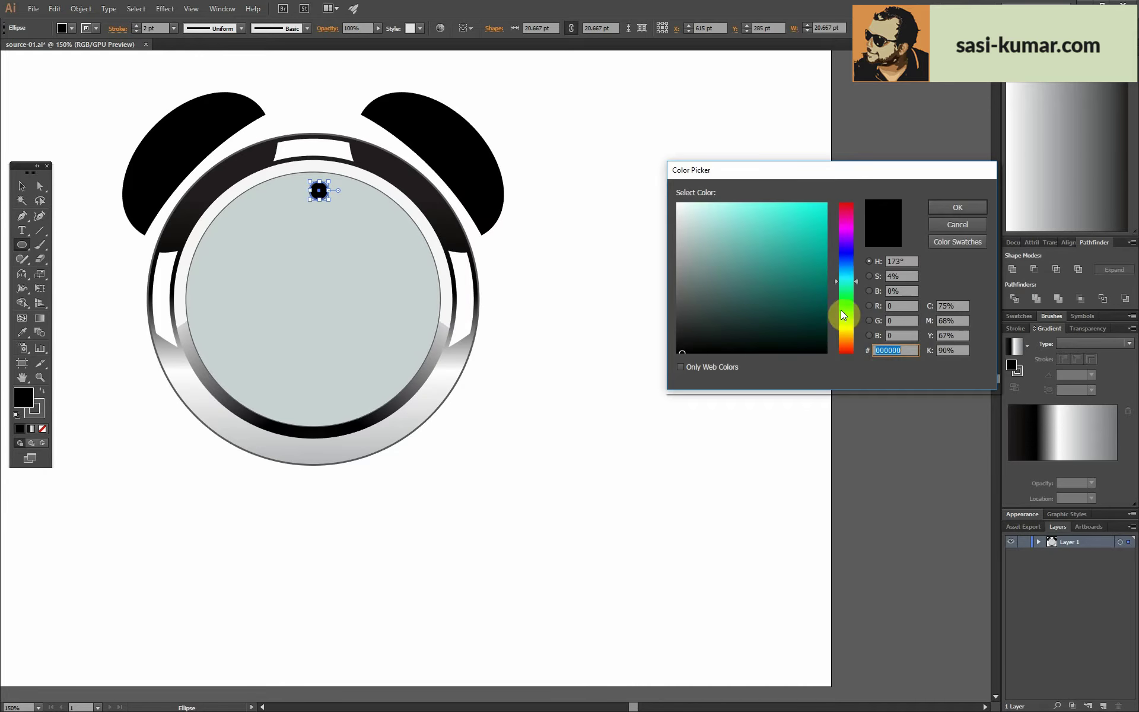
pyautogui.click(845, 307)
pyautogui.click(828, 200)
pyautogui.click(951, 217)
# - Switch the document colour mode to RGB
pyautogui.click(83, 9)
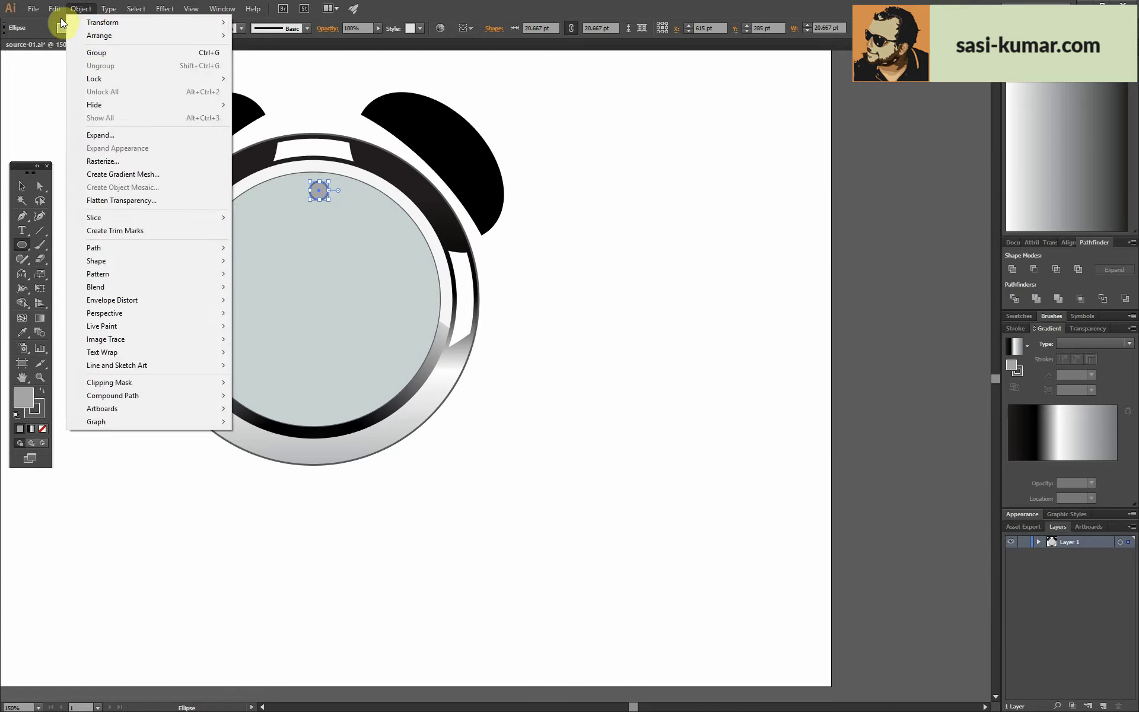
pyautogui.click(86, 12)
pyautogui.click(55, 8)
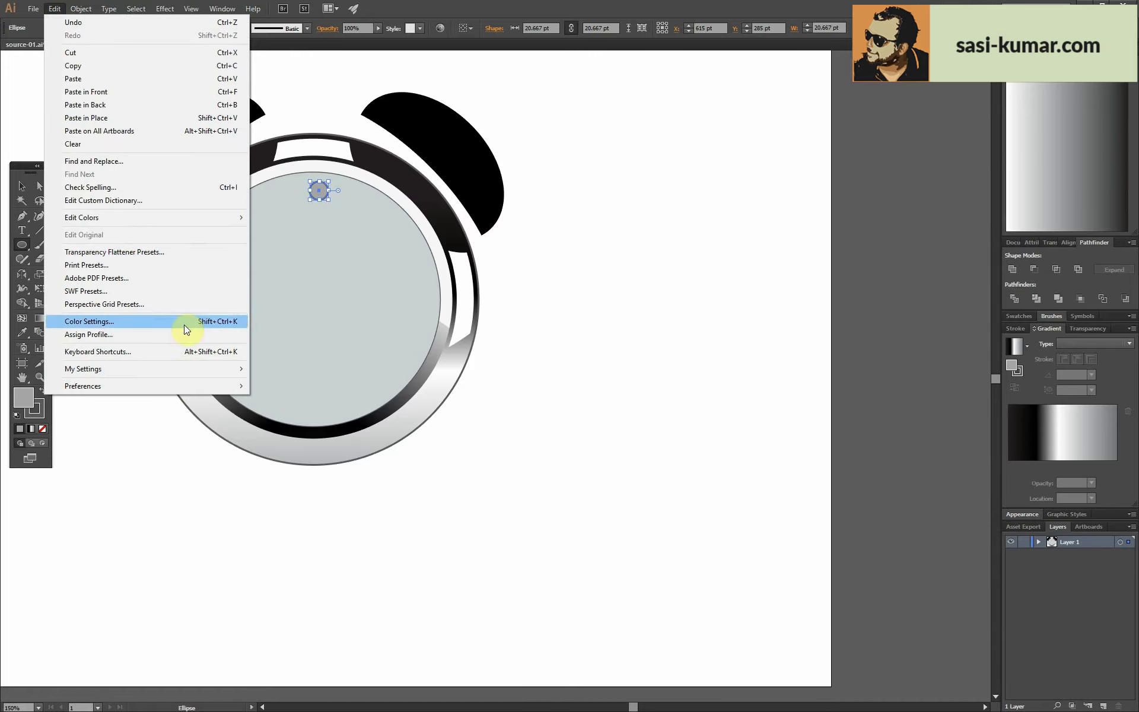
pyautogui.moveTo(80, 290)
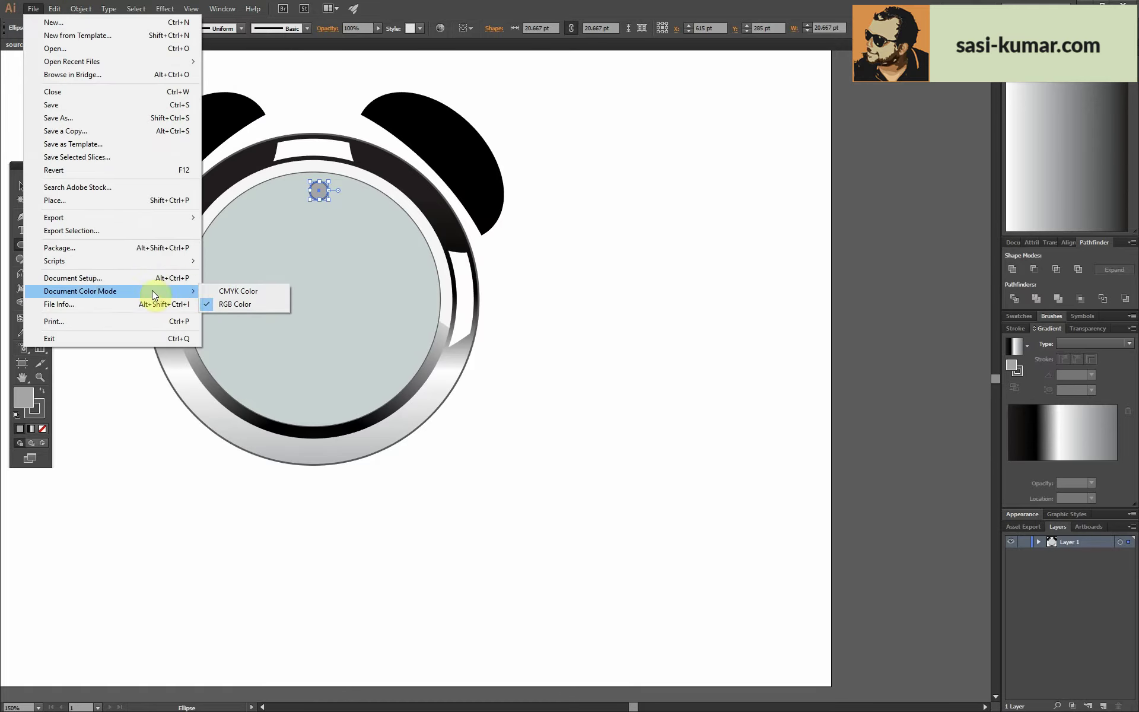
pyautogui.click(246, 305)
pyautogui.click(1097, 81)
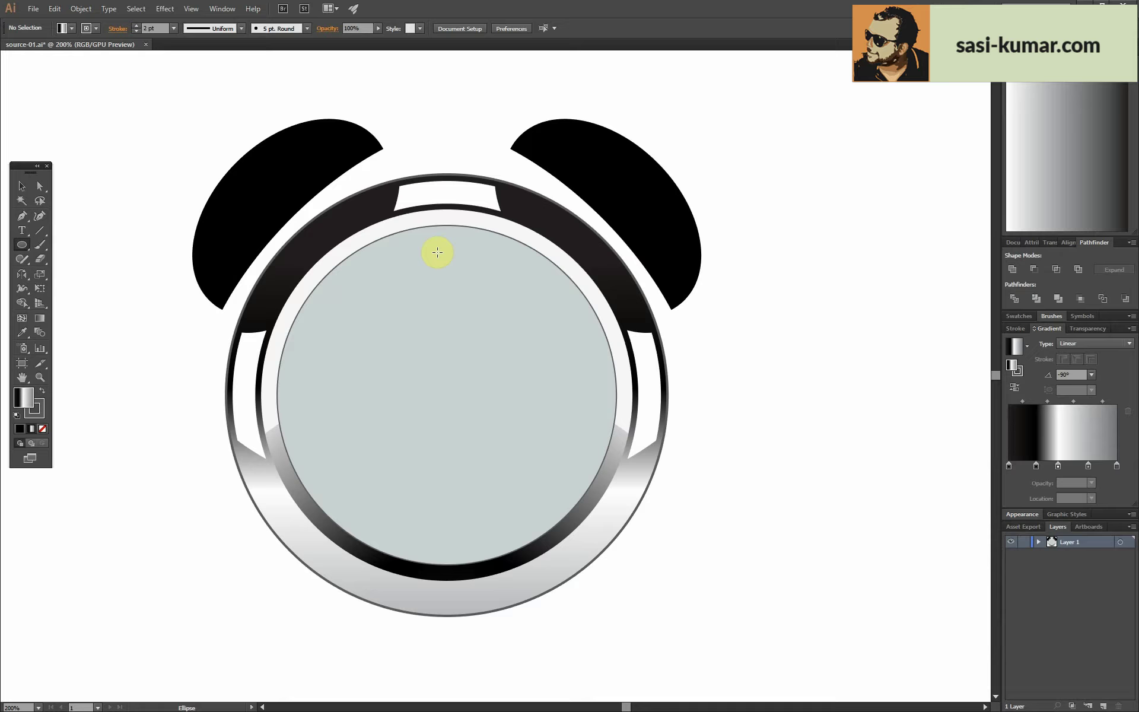
# - Draw a smaller circle at the dial's top and fill it pure green 26ff00
pyautogui.moveTo(440, 240); pyautogui.dragTo(463, 262)
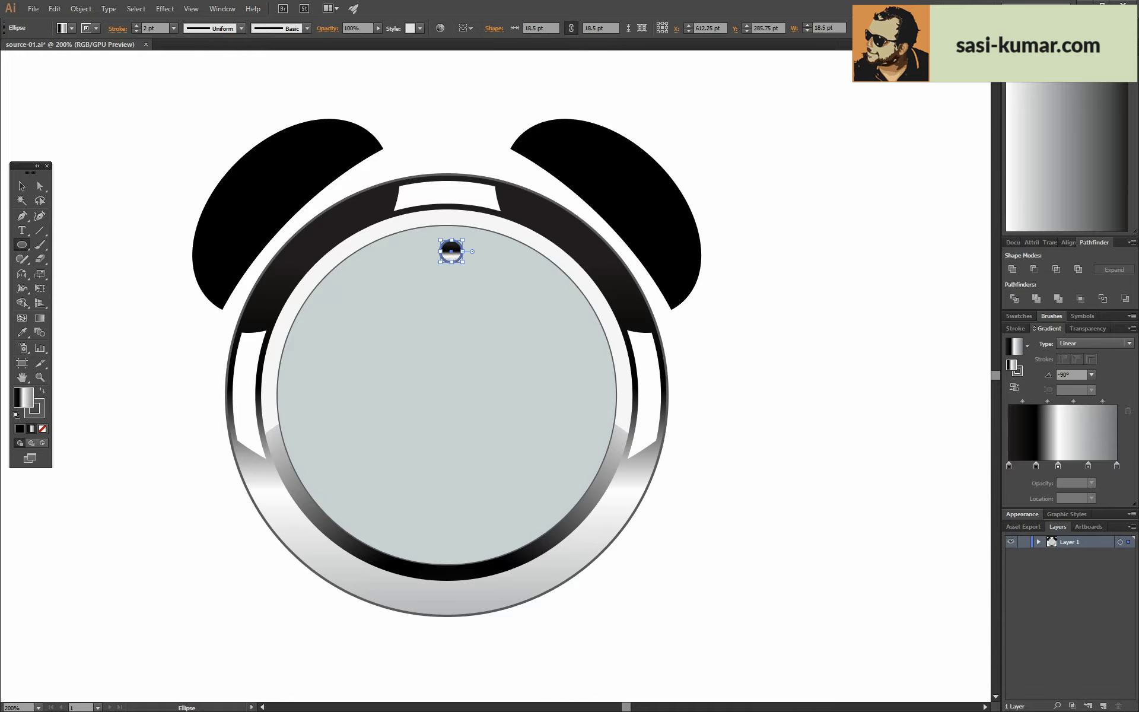
pyautogui.click(1050, 166)
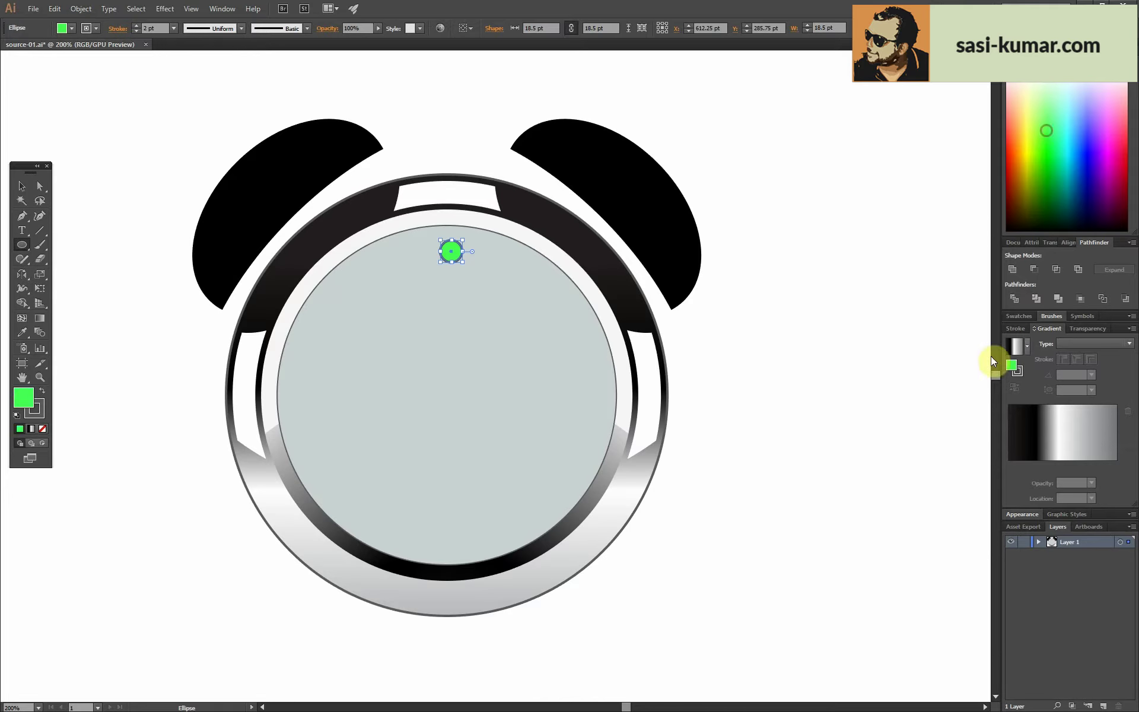
pyautogui.doubleClick(1011, 364)
pyautogui.press('Return')
pyautogui.press('v')
pyautogui.hotkey('ctrl', 'shift', 'a')
pyautogui.hotkey('ctrl', '=')
pyautogui.hotkey('ctrl', '=')
pyautogui.hotkey('ctrl', '=')
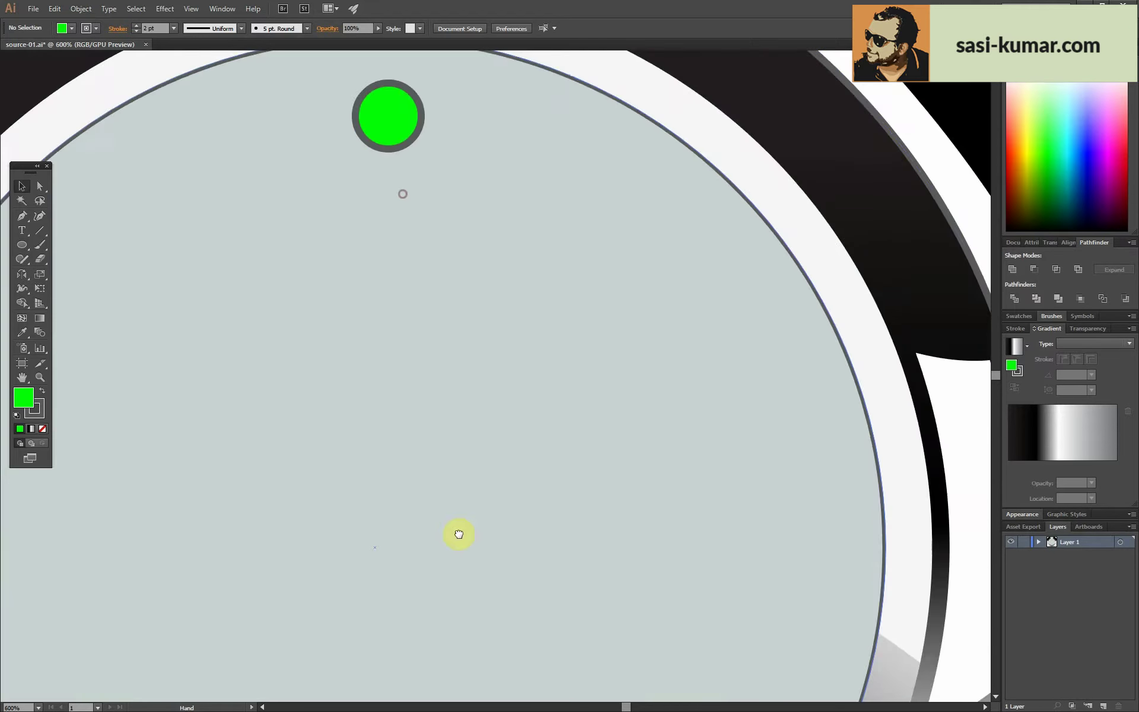
pyautogui.scroll(5, 458, 534)
# - Expand the green circle's fill and stroke and nudge the dot up to the dial's edge
pyautogui.click(394, 355)
pyautogui.click(80, 9)
pyautogui.click(197, 217)
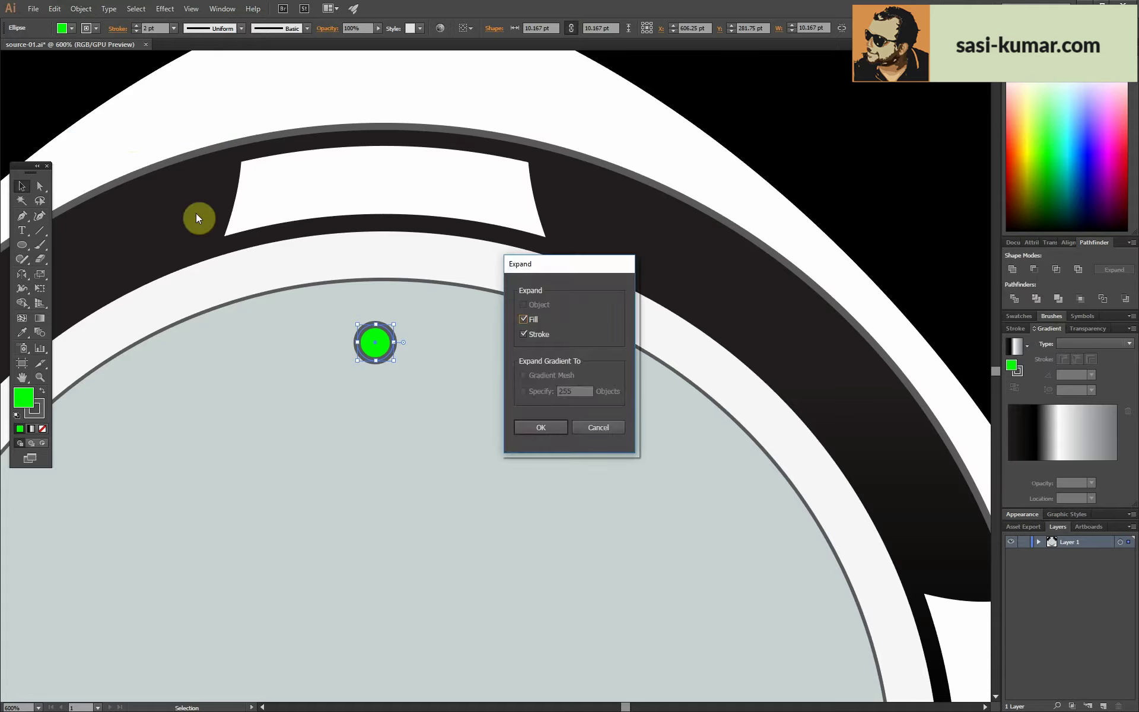
pyautogui.click(540, 427)
pyautogui.hotkey('ctrl', '-')
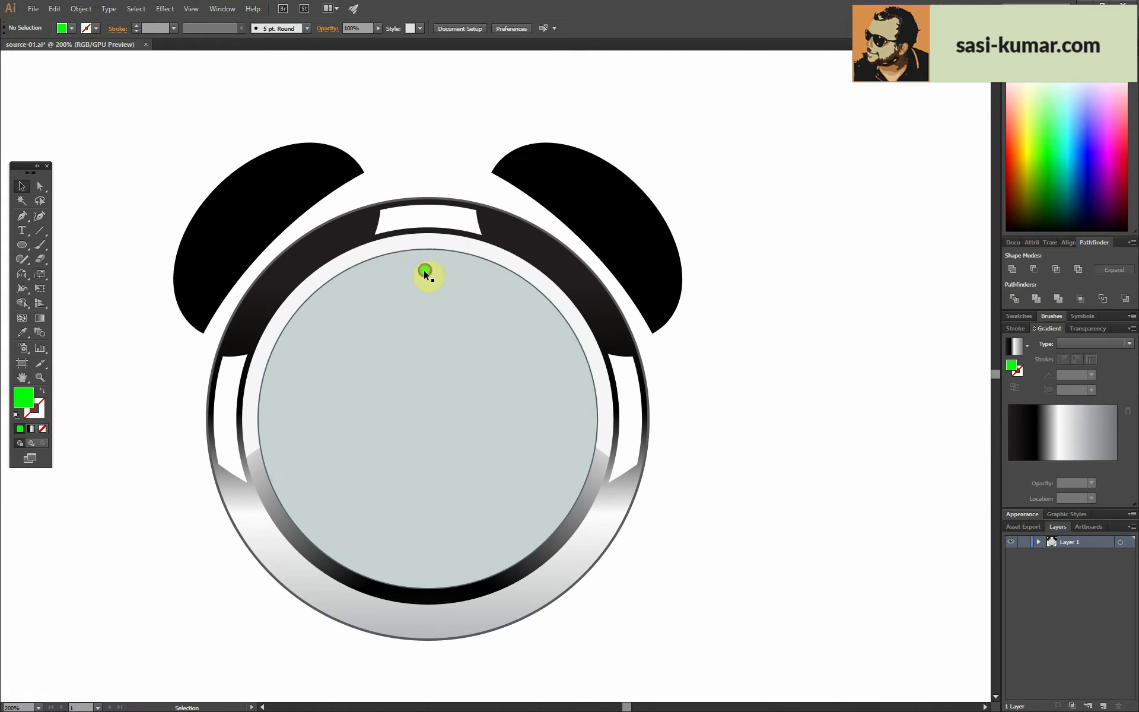
pyautogui.moveTo(423, 270); pyautogui.dragTo(429, 226)
# - Place a copy of the green dot at the dial's bottom and work out the spacing angle on a calculator
pyautogui.moveTo(431, 534); pyautogui.dragTo(431, 534)
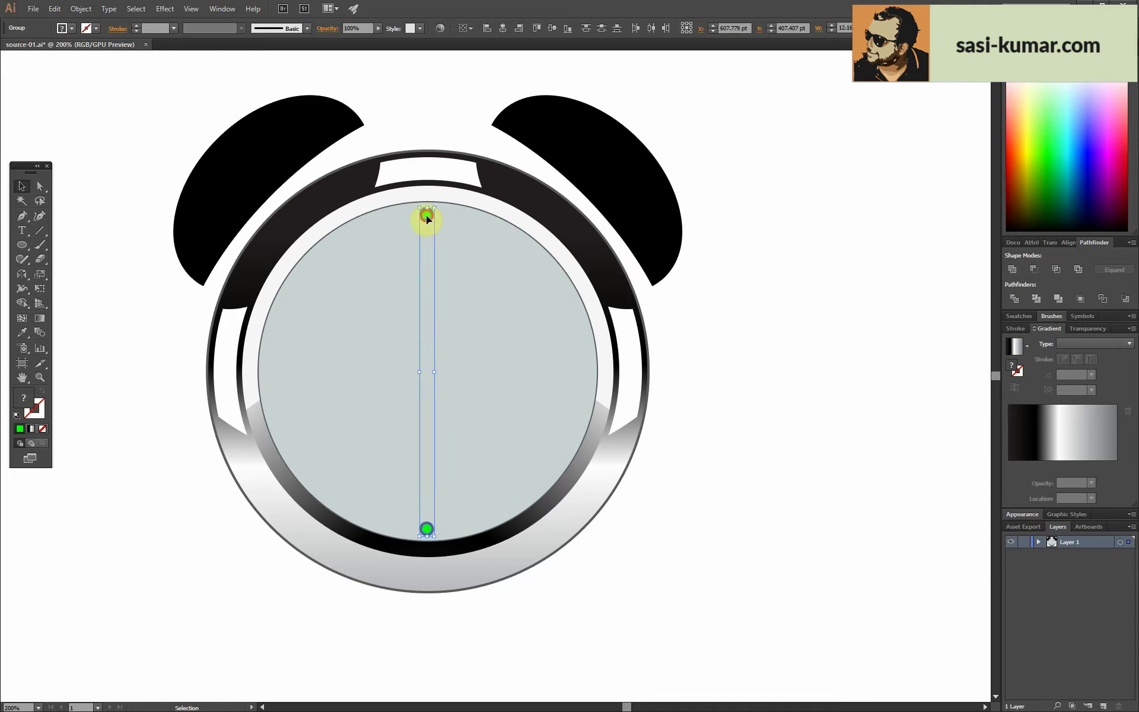
pyautogui.click(463, 86)
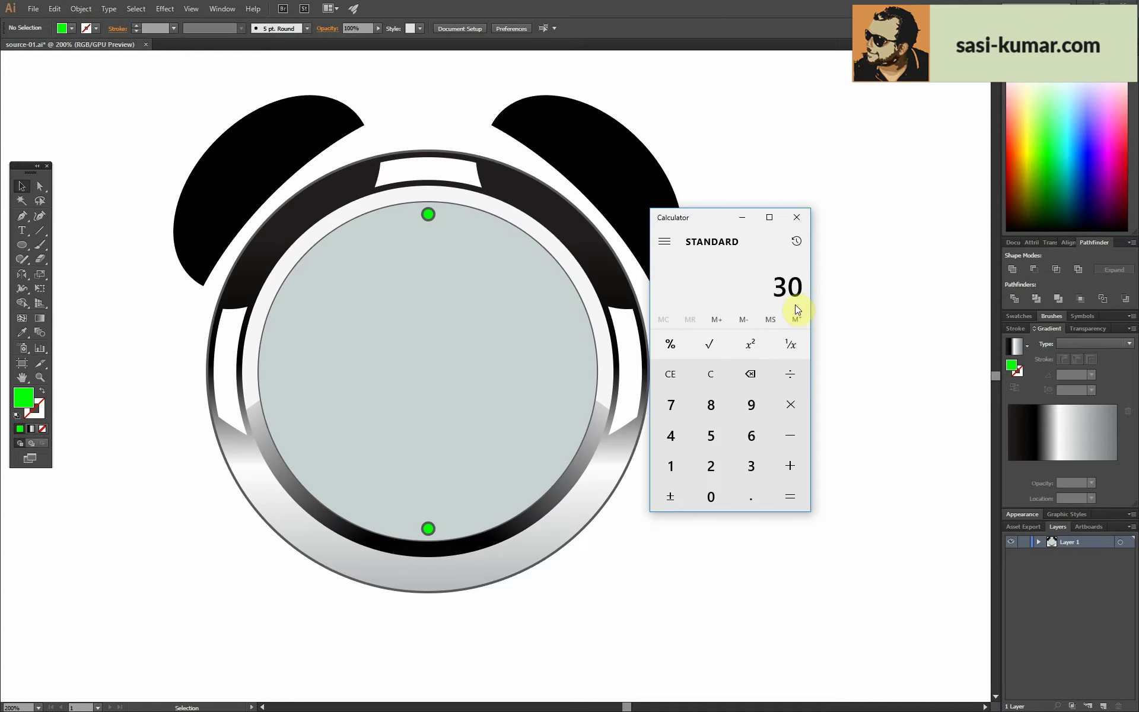
pyautogui.moveTo(731, 219); pyautogui.dragTo(864, 126)
pyautogui.click(875, 123)
# - Rotate-copy the green dot pair by 30° and repeat the transform to complete twelve hour markers
pyautogui.click(428, 214)
pyautogui.click(22, 275)
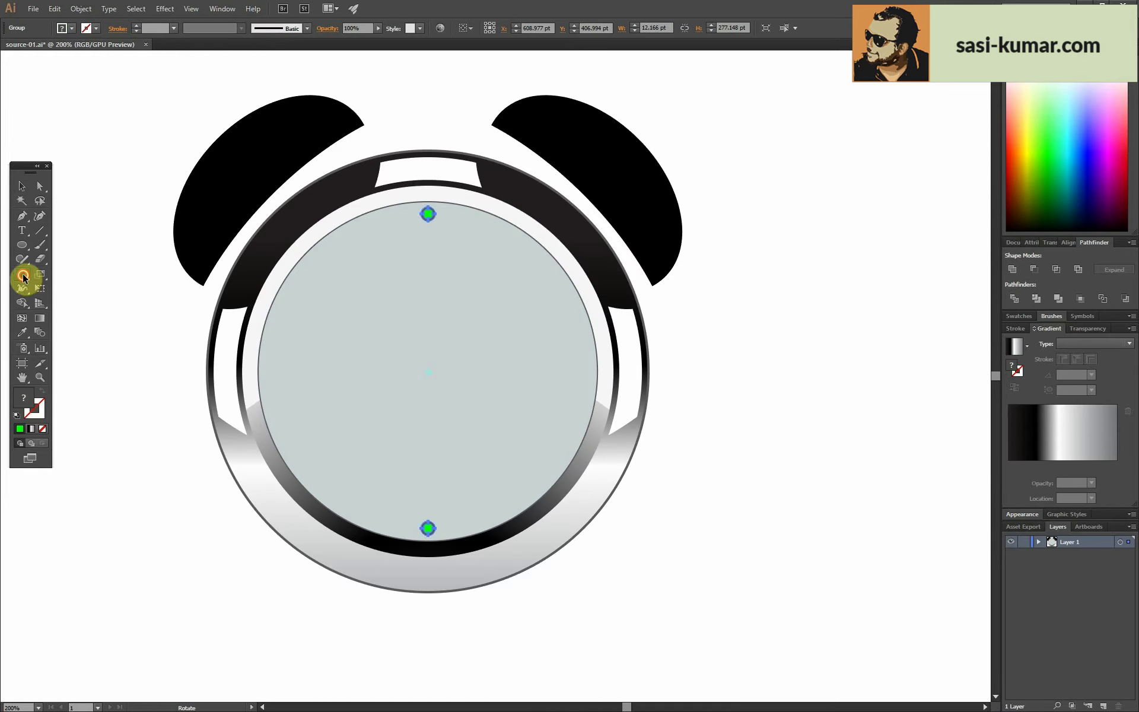
pyautogui.doubleClick(23, 275)
pyautogui.click(731, 284)
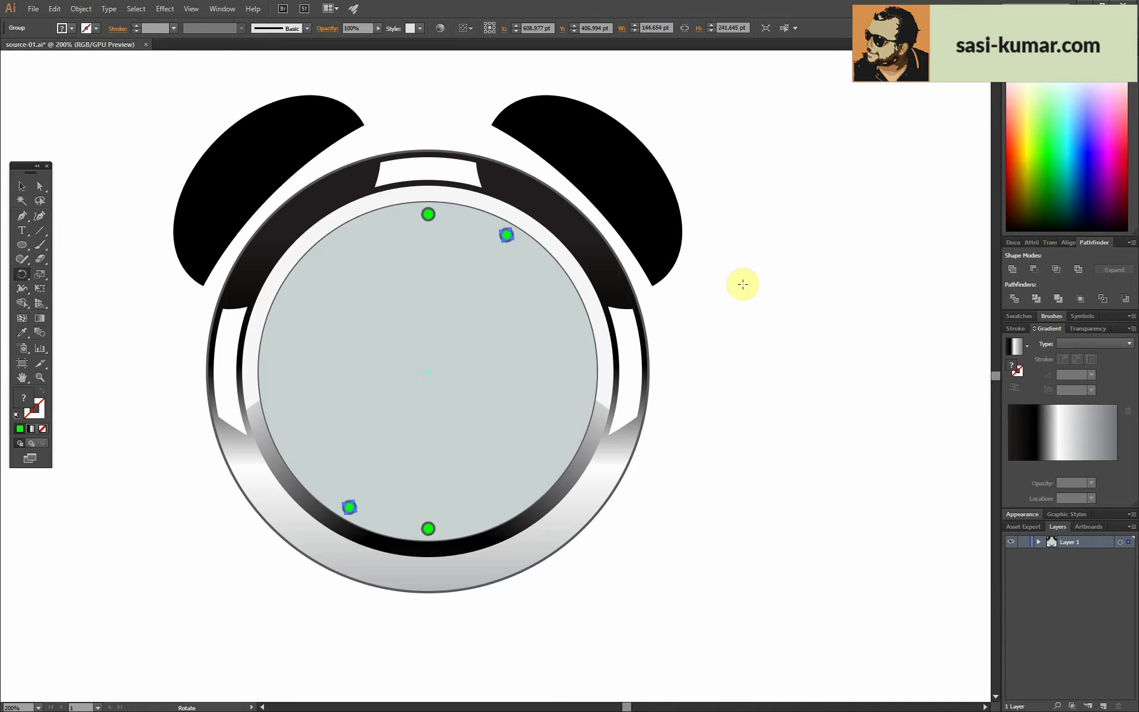
pyautogui.click(53, 8)
pyautogui.click(81, 9)
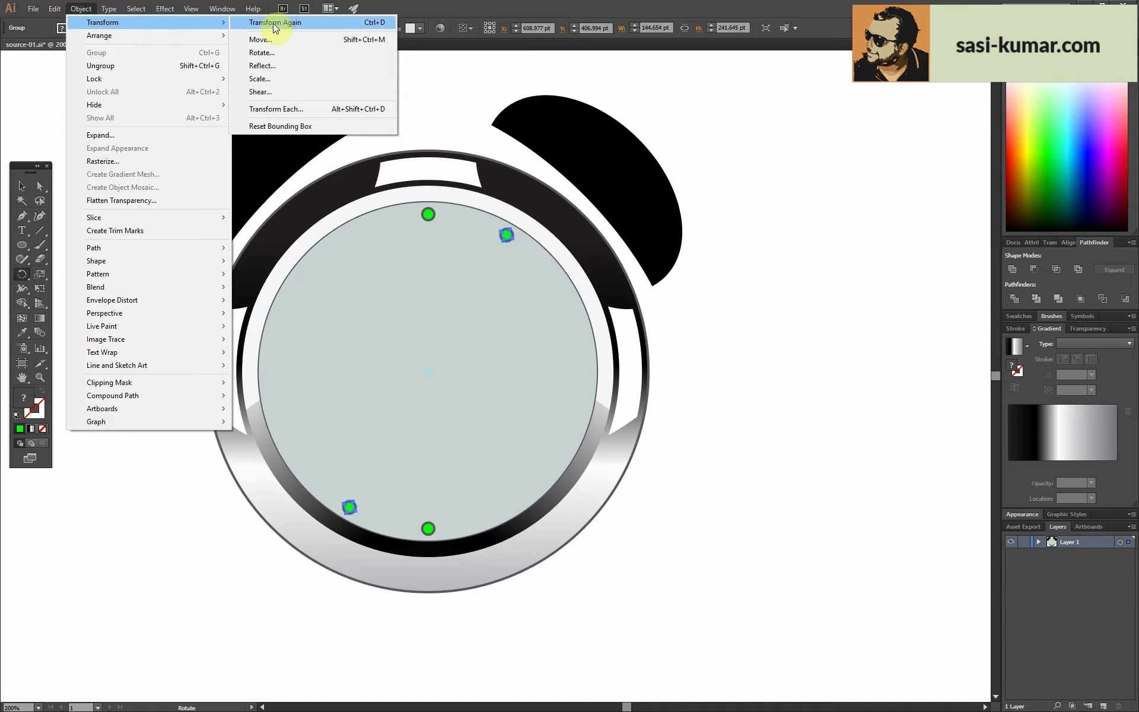
pyautogui.press('Escape')
pyautogui.press('v')
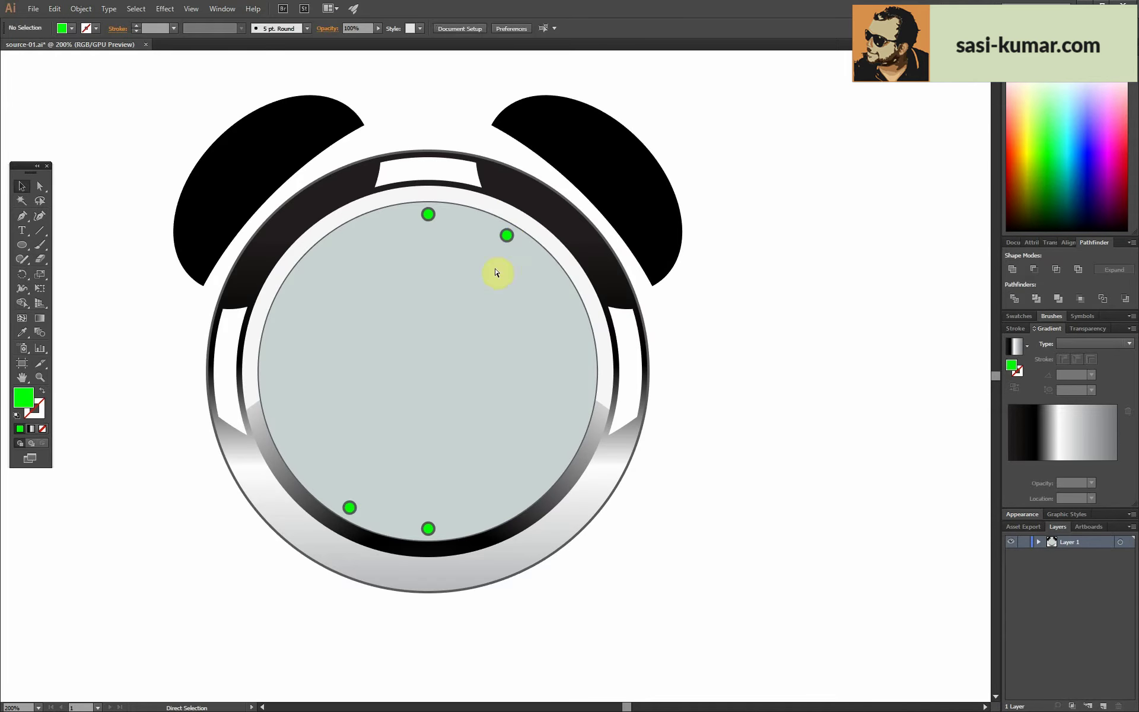
pyautogui.hotkey('ctrl', 'd')
# - Shift-select the green hour markers around the dial together, then deselect
pyautogui.click(758, 369)
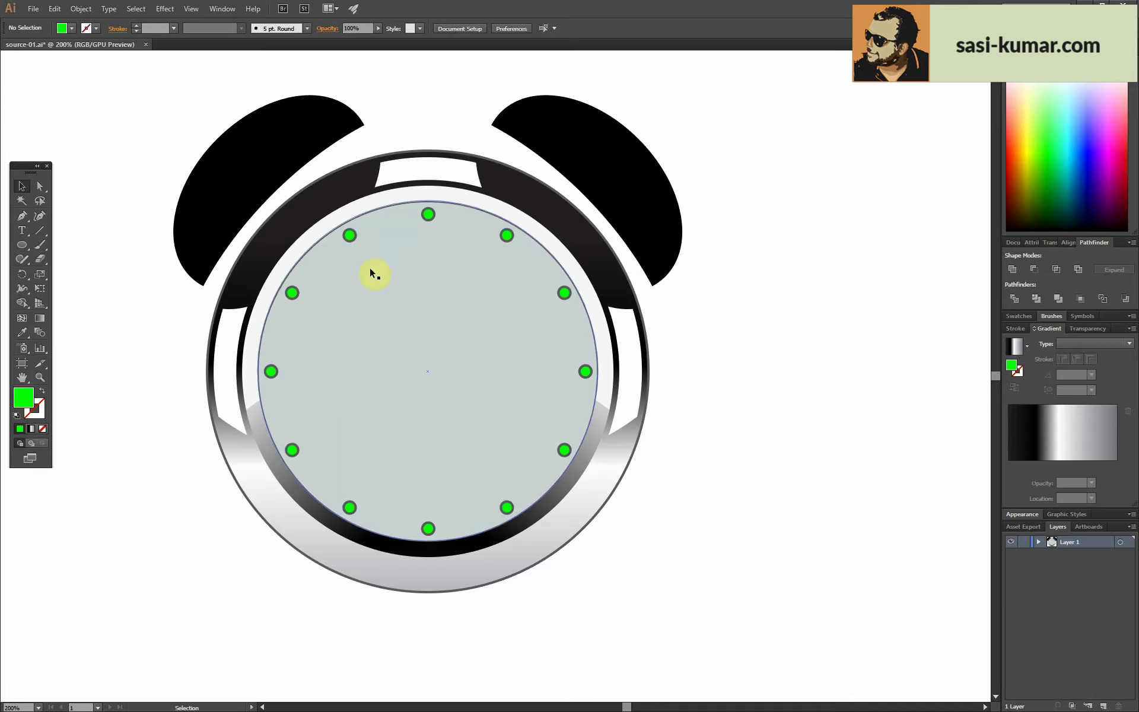
pyautogui.click(428, 215)
pyautogui.keyDown('shift'); pyautogui.click(427, 528); pyautogui.keyUp('shift')
pyautogui.keyDown('shift'); pyautogui.click(506, 235); pyautogui.keyUp('shift')
pyautogui.keyDown('shift'); pyautogui.click(585, 371); pyautogui.keyUp('shift')
pyautogui.keyDown('shift'); pyautogui.click(565, 449); pyautogui.keyUp('shift')
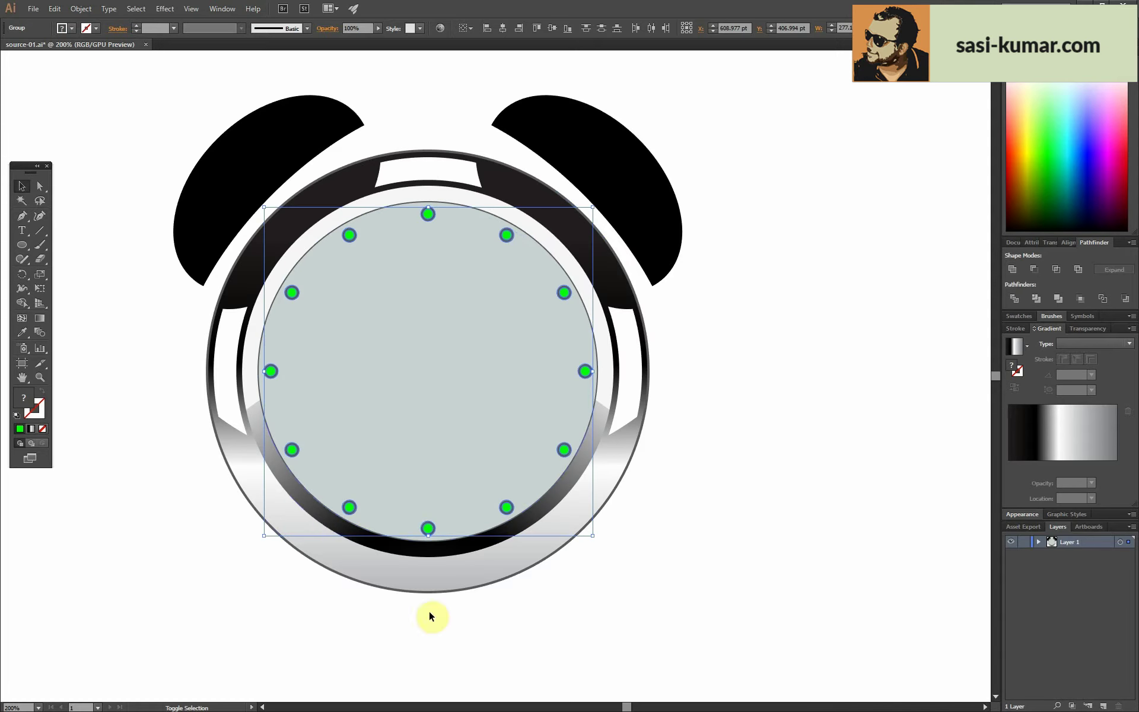
pyautogui.hotkey('ctrl', 'shift', 'a')
# - Zoom in on the top hour marker and draw a tiny black-filled circle there
pyautogui.moveTo(460, 63); pyautogui.dragTo(460, 170)
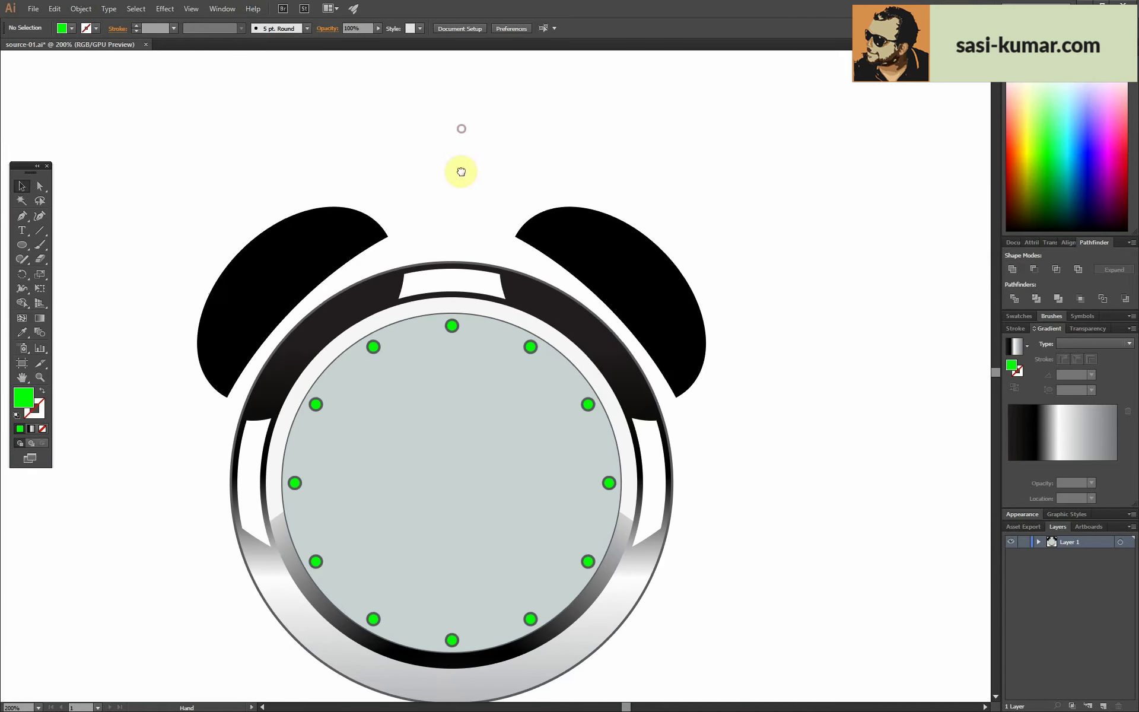
pyautogui.hotkey('ctrl', '+')
pyautogui.hotkey('ctrl', '+')
pyautogui.hotkey('ctrl', '+')
pyautogui.hotkey('ctrl', '+')
pyautogui.hotkey('ctrl', '+')
pyautogui.hotkey('ctrl', '+')
pyautogui.press('l')
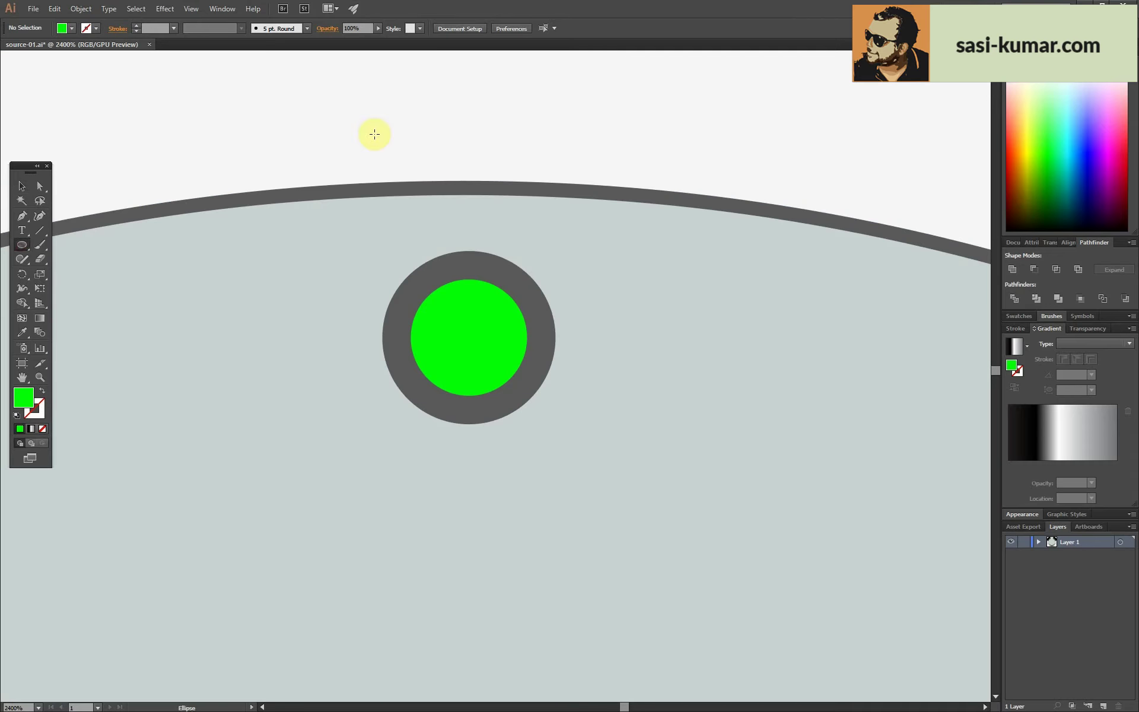
pyautogui.moveTo(374, 132)
pyautogui.mouseDown()
pyautogui.moveTo(394, 150)
pyautogui.moveTo(470, 334)
pyautogui.mouseUp()
pyautogui.click(25, 189)
pyautogui.doubleClick(24, 398)
pyautogui.press('Return')
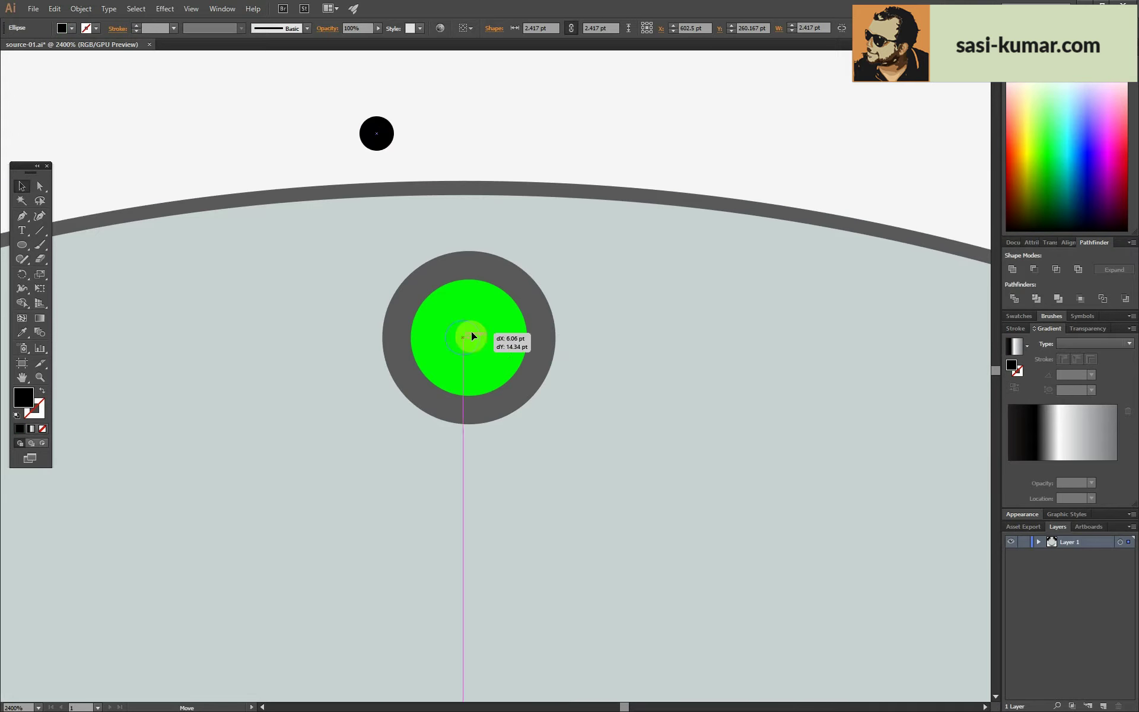
# - Zoom out and select the black dot in the top marker, bringing the bottom marker into view
pyautogui.hotkey('ctrl', '-')
pyautogui.hotkey('ctrl', '-')
pyautogui.hotkey('ctrl', '-')
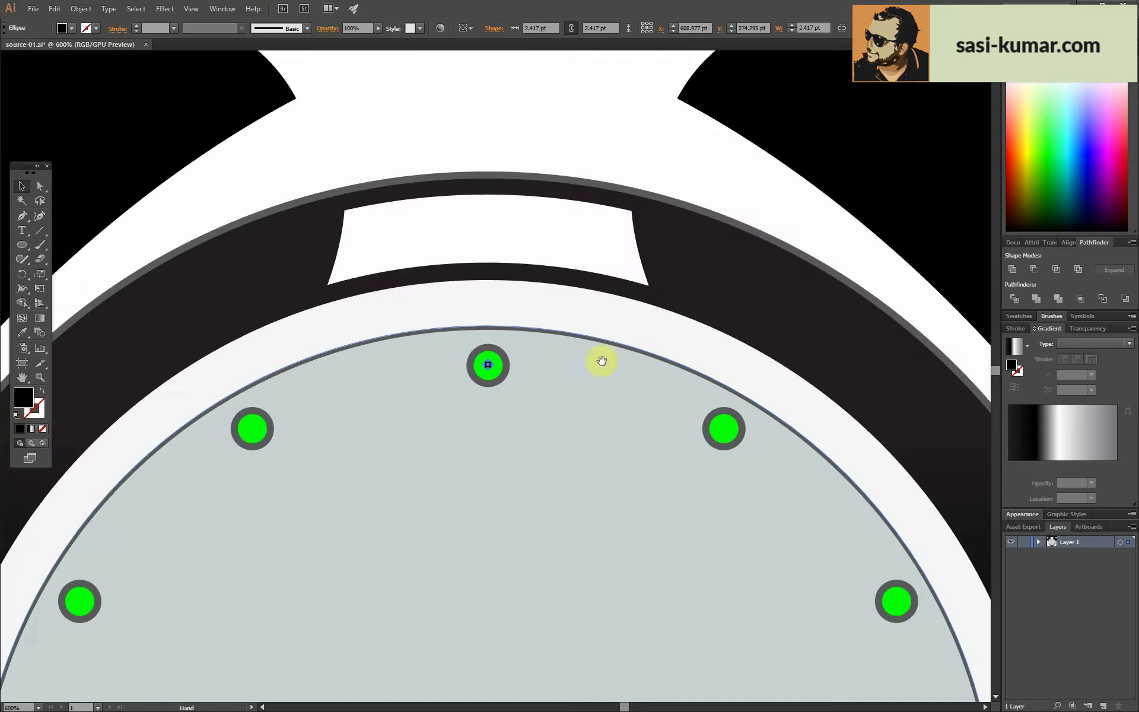
pyautogui.scroll(5, 532, 180)
pyautogui.hotkey('ctrl', '-')
pyautogui.hotkey('ctrl', '-')
pyautogui.hotkey('ctrl', 'shift', 'a')
pyautogui.click(475, 243)
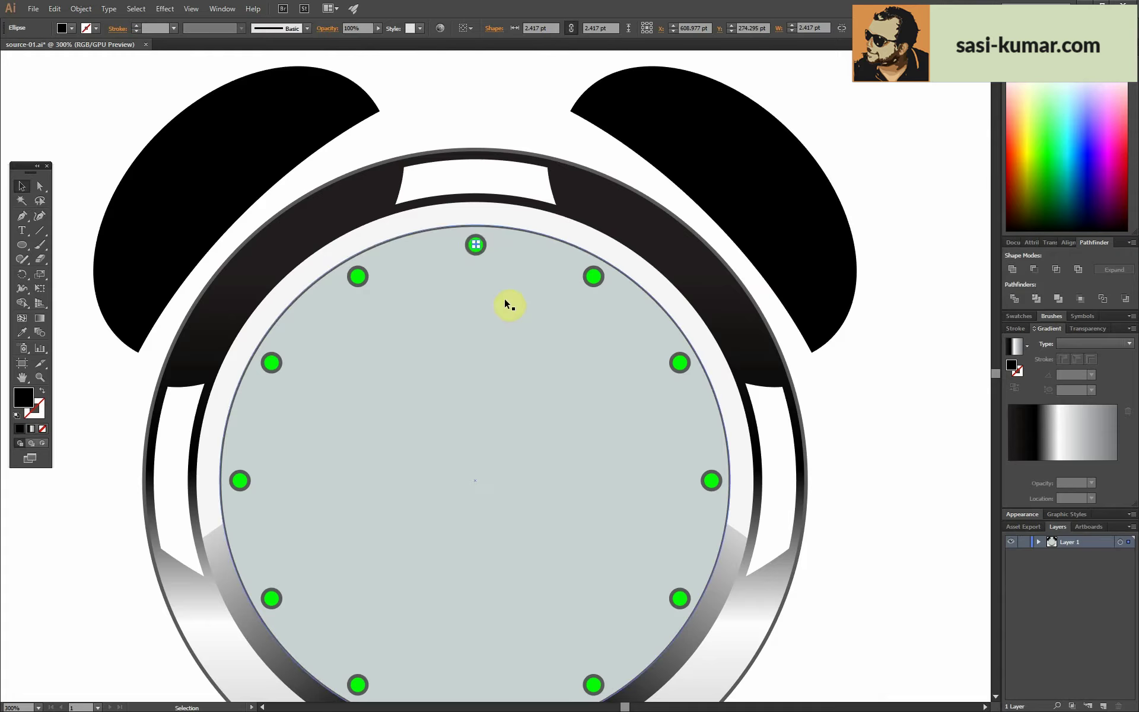
pyautogui.scroll(5, 513, 232)
pyautogui.scroll(-3, 534, 415)
pyautogui.hotkey('ctrl', '-')
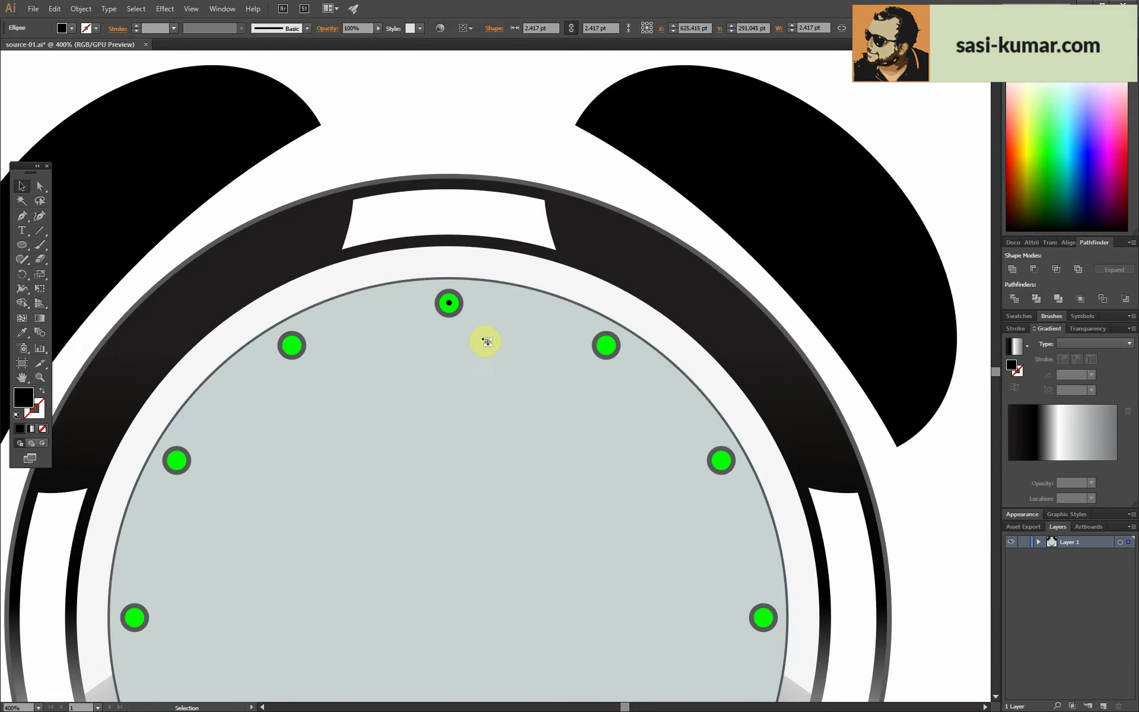
pyautogui.scroll(-10, 462, 348)
pyautogui.hotkey('ctrl', 'shift', 'a')
pyautogui.scroll(5, 563, 267)
pyautogui.scroll(2, 563, 267)
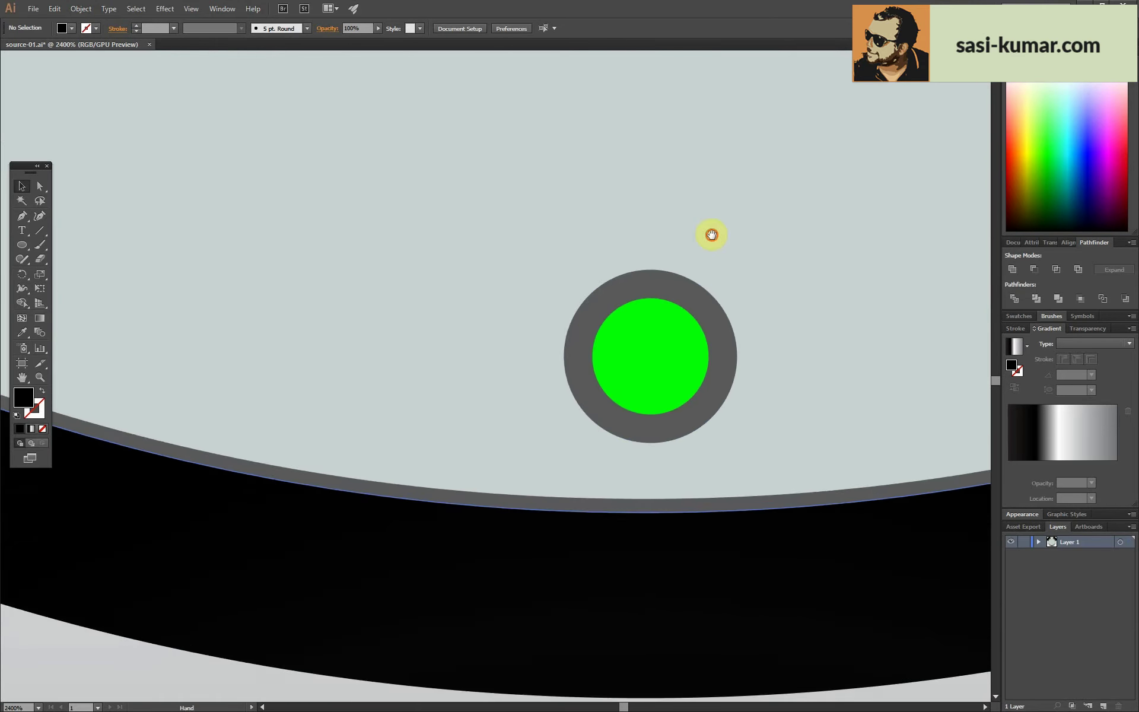
# - Copy the black dot into the centre of the bottom hour marker
pyautogui.moveTo(709, 234); pyautogui.dragTo(504, 220)
pyautogui.click(501, 385)
pyautogui.moveTo(450, 330); pyautogui.dragTo(451, 330)
pyautogui.scroll(-3, 695, 349)
pyautogui.scroll(-4, 694, 349)
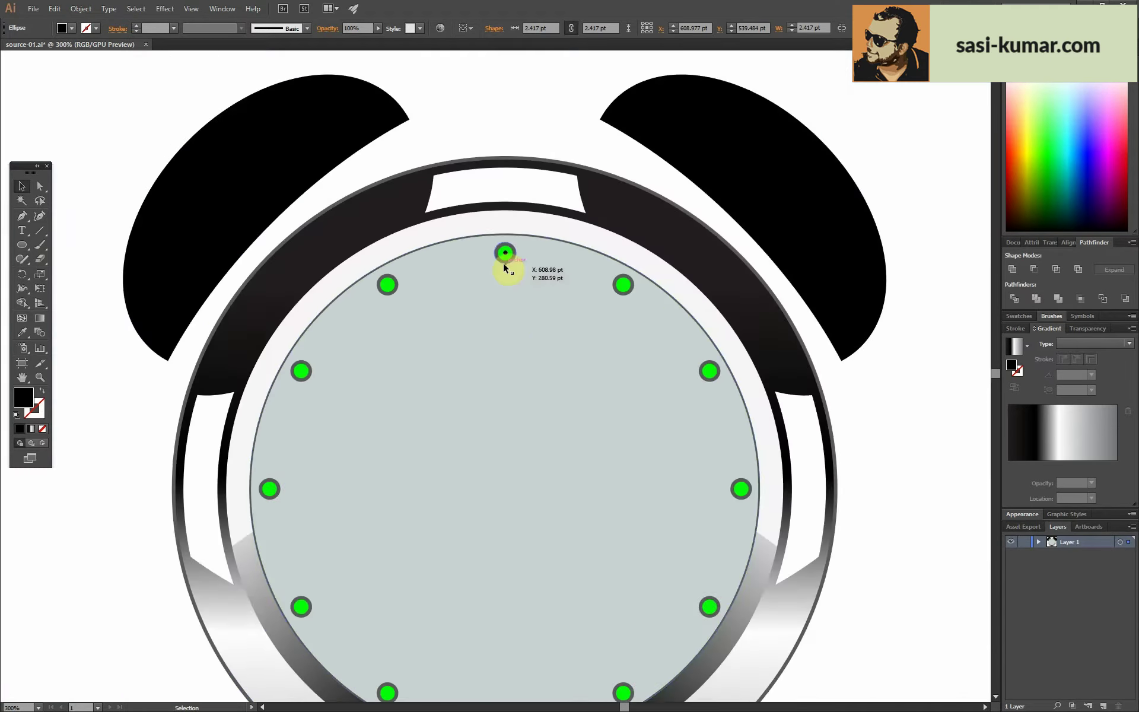
pyautogui.keyDown('shift'); pyautogui.click(503, 255); pyautogui.keyUp('shift')
pyautogui.scroll(-2, 609, 308)
pyautogui.scroll(-1, 547, 110)
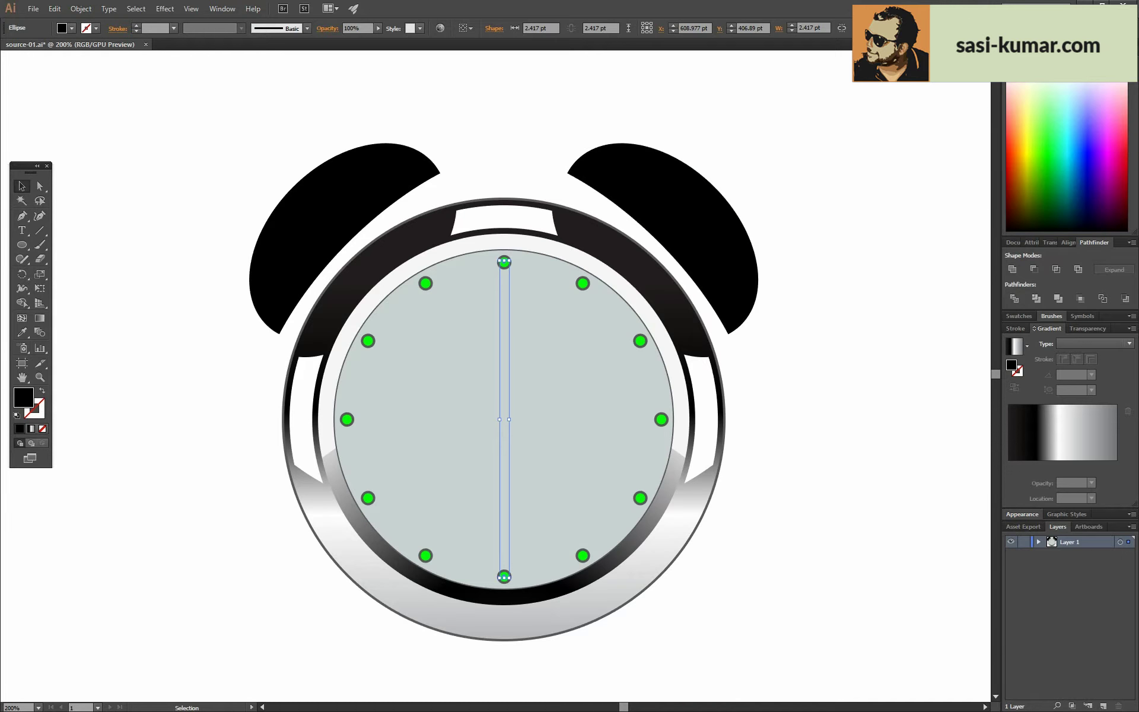
# - Rotate-copy the black dot pair by 6° and repeat with Ctrl+D around the whole dial
pyautogui.hotkey('alt', 'Tab')
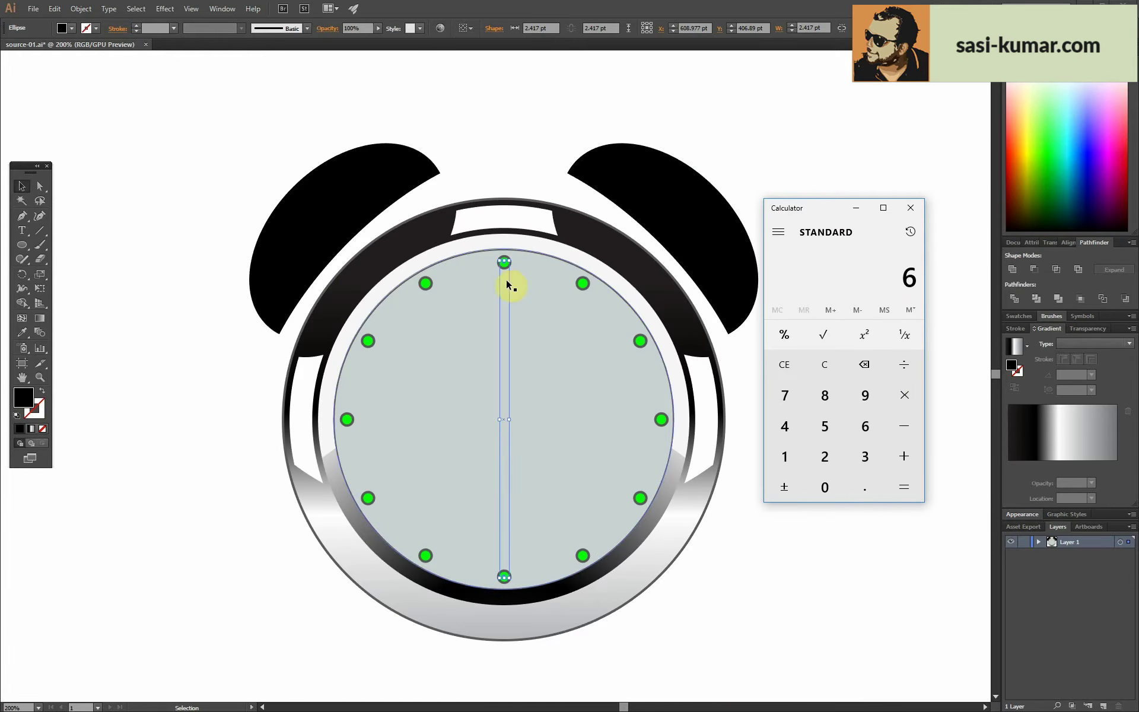
pyautogui.doubleClick(22, 274)
pyautogui.click(810, 283)
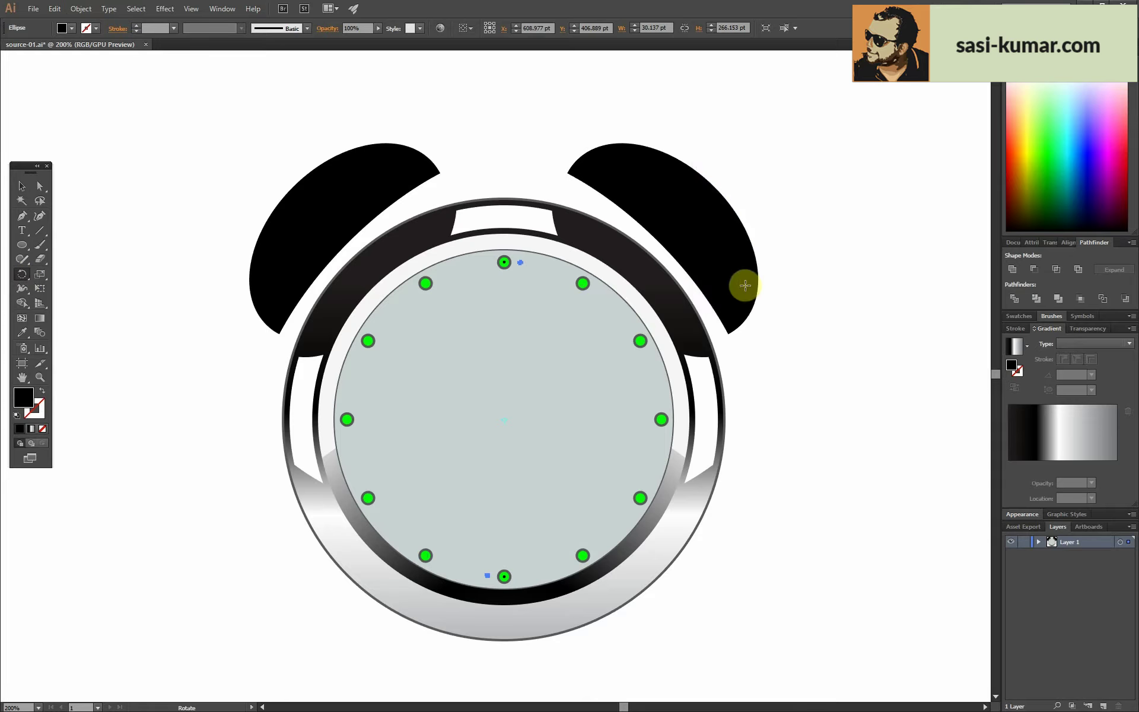
pyautogui.click(81, 8)
pyautogui.moveTo(147, 23)
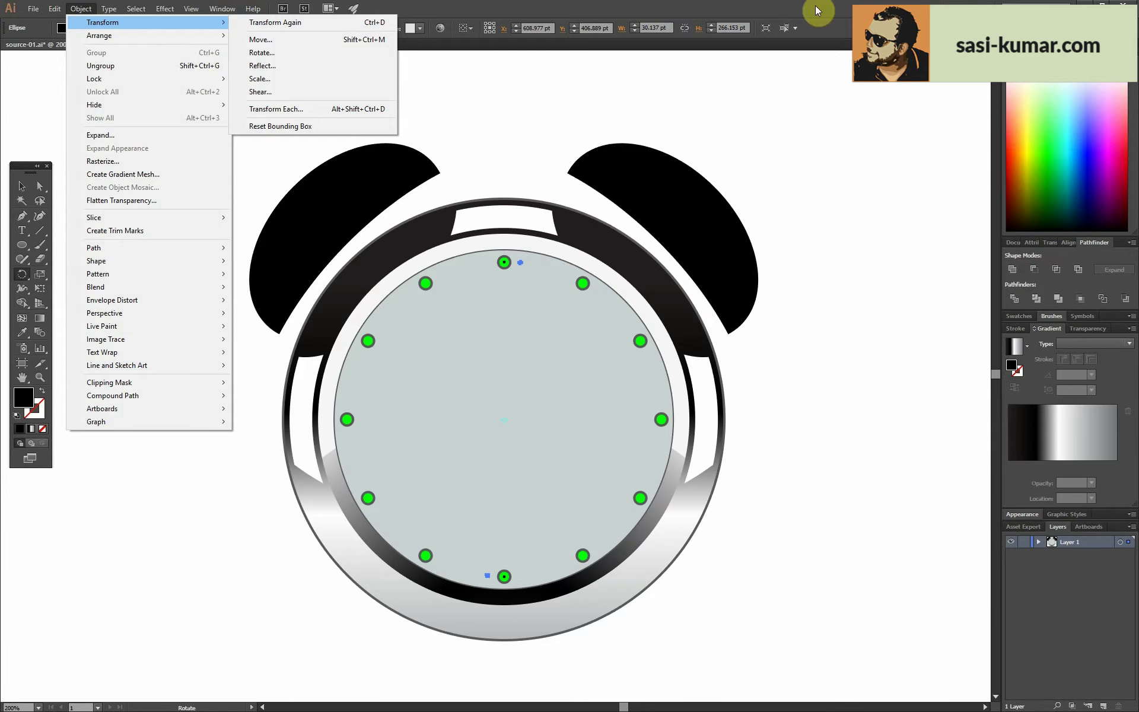
pyautogui.press('Escape')
pyautogui.hotkey('ctrl', 'd')
pyautogui.hotkey('ctrl', 'd')
pyautogui.hotkey('ctrl', 'd')
pyautogui.hotkey('ctrl', 'd')
pyautogui.hotkey('ctrl', 'd')
pyautogui.hotkey('ctrl', 'd')
pyautogui.hotkey('ctrl', 'd')
pyautogui.hotkey('ctrl', 'd')
pyautogui.hotkey('ctrl', 'd')
pyautogui.hotkey('ctrl', 'd')
pyautogui.hotkey('ctrl', 'd')
pyautogui.hotkey('ctrl', 'd')
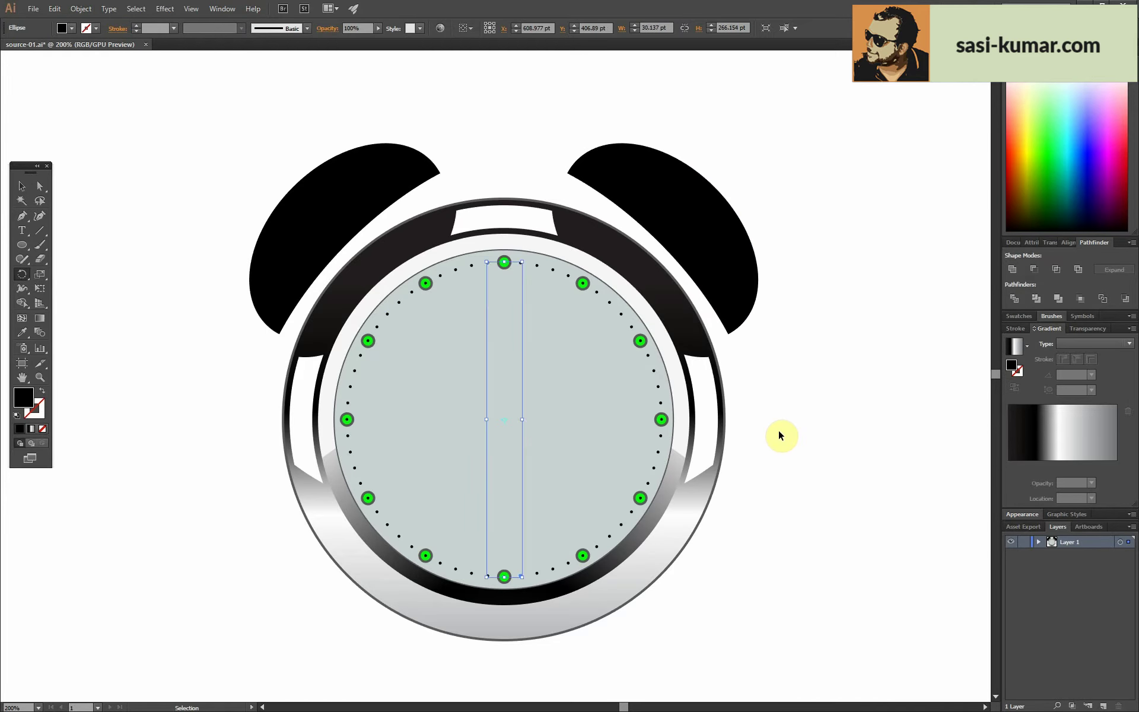
# - Select the minute dots at the 9 and 3 markers, then deselect and zoom out
pyautogui.press('v')
pyautogui.click(778, 430)
pyautogui.rightClick(579, 288)
pyautogui.press('Escape')
pyautogui.click(351, 386)
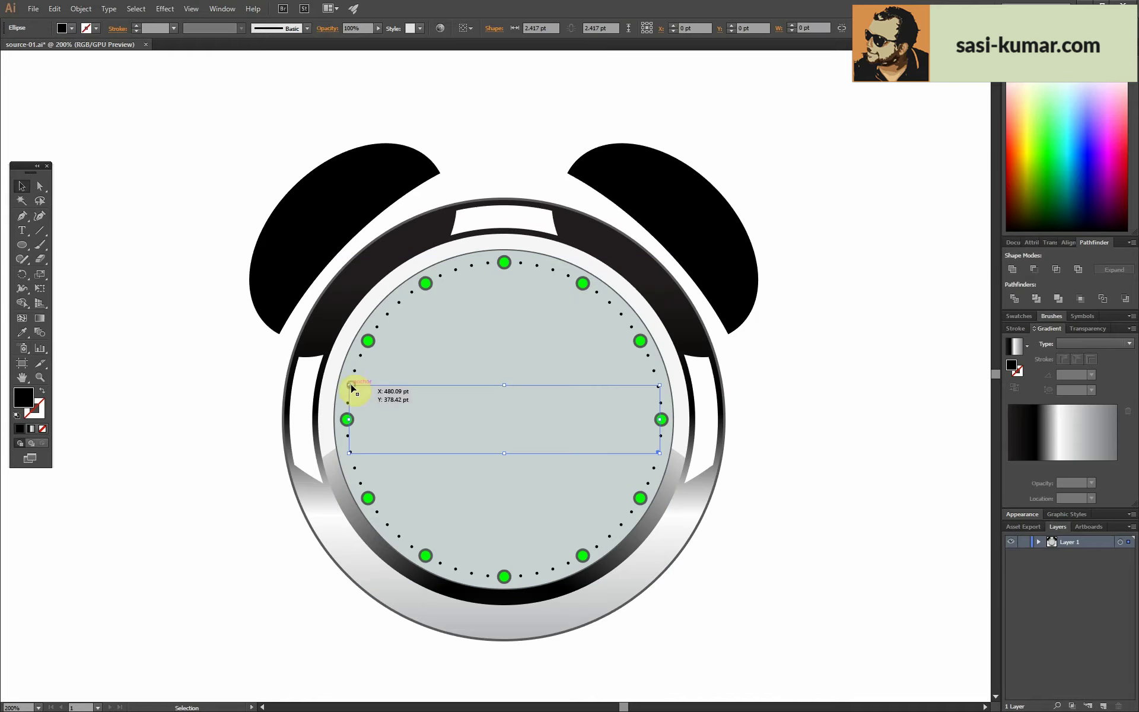
pyautogui.click(771, 611)
pyautogui.hotkey('ctrl', '-')
pyautogui.hotkey('ctrl', '-')
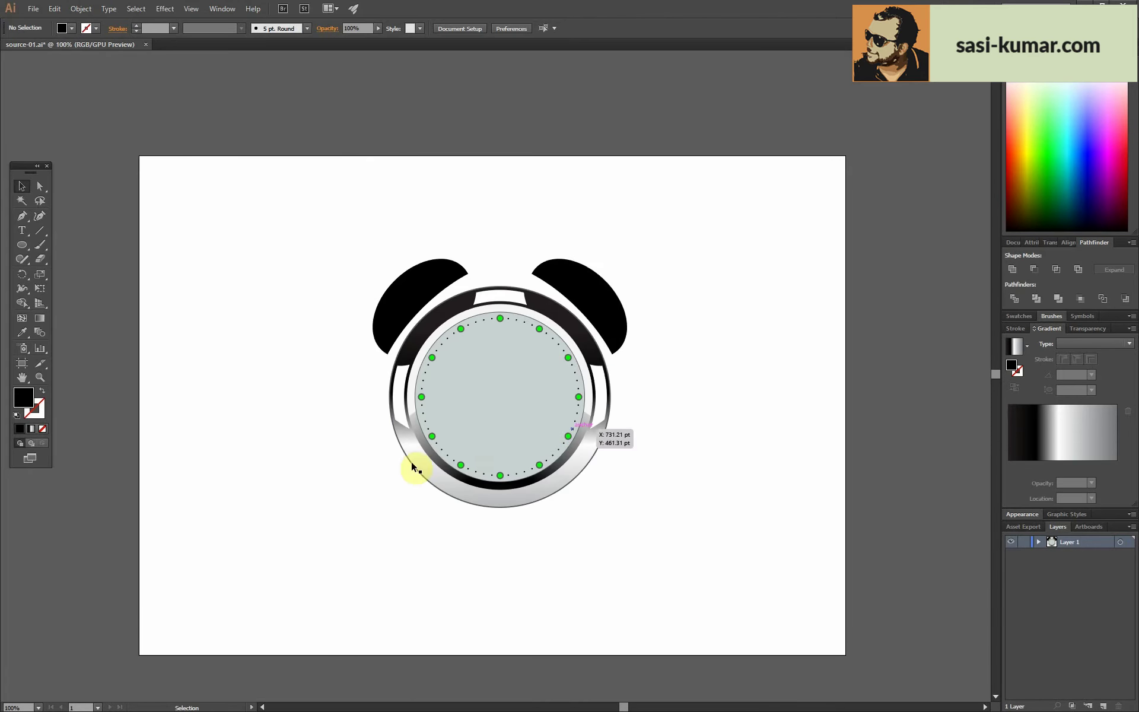
# - Select the curved arc inside the dial group and fill it black
pyautogui.click(485, 400)
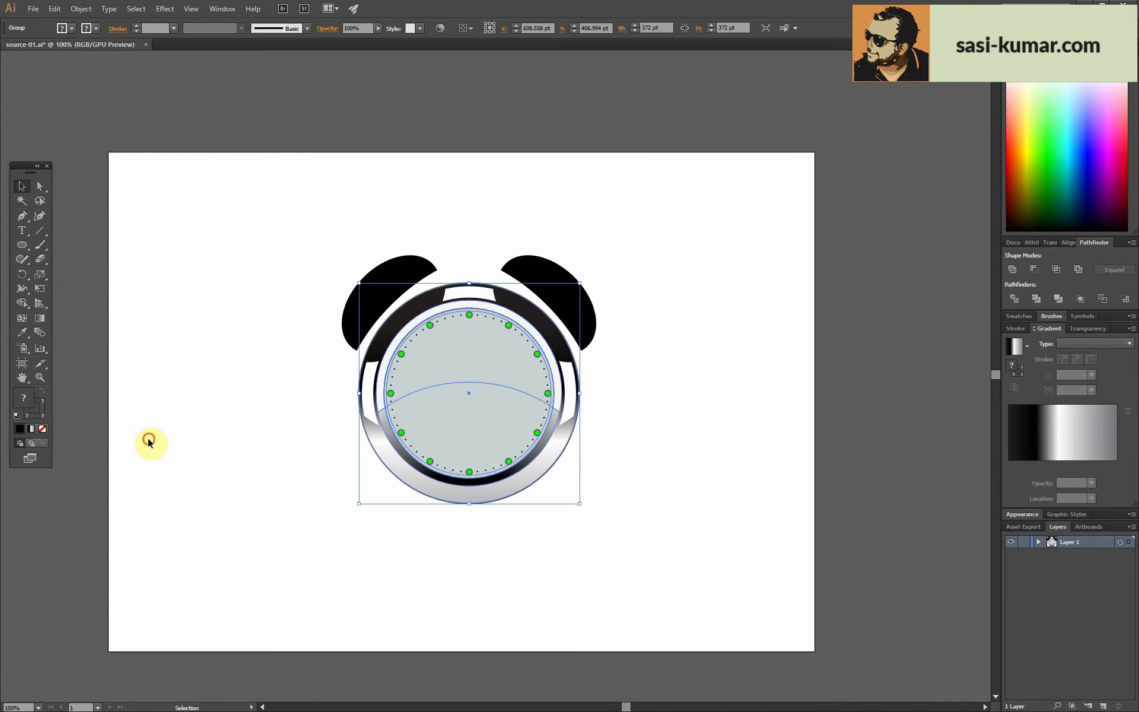
pyautogui.doubleClick(509, 390)
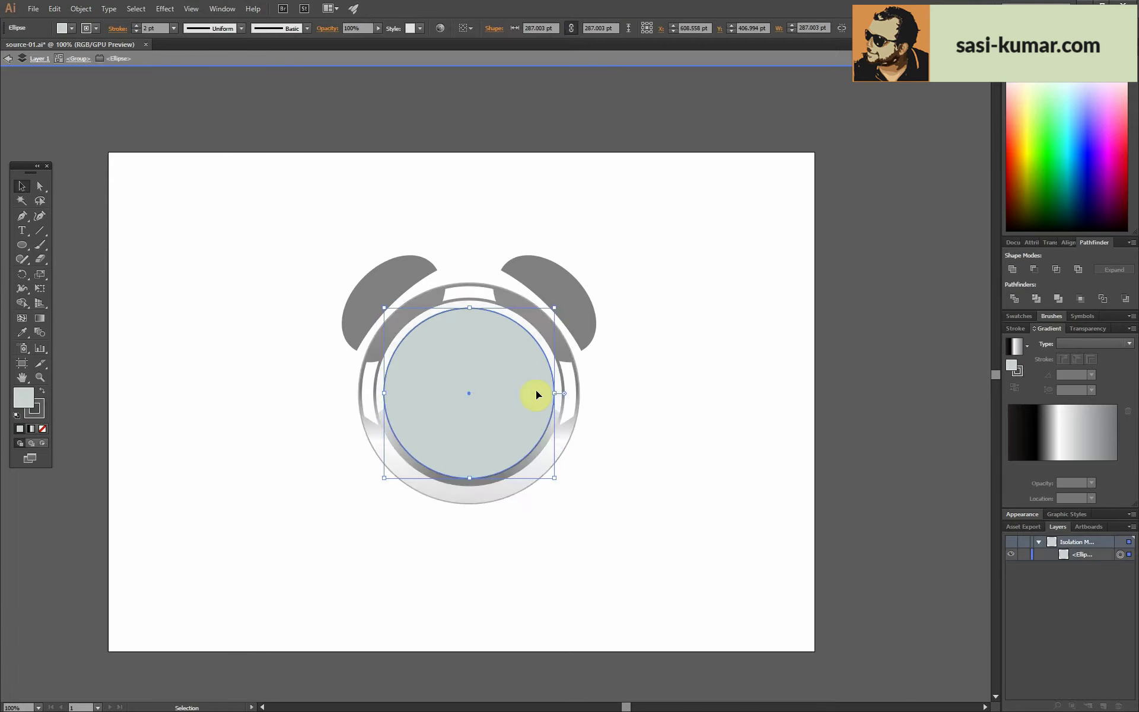
pyautogui.press('Escape')
pyautogui.click(493, 384)
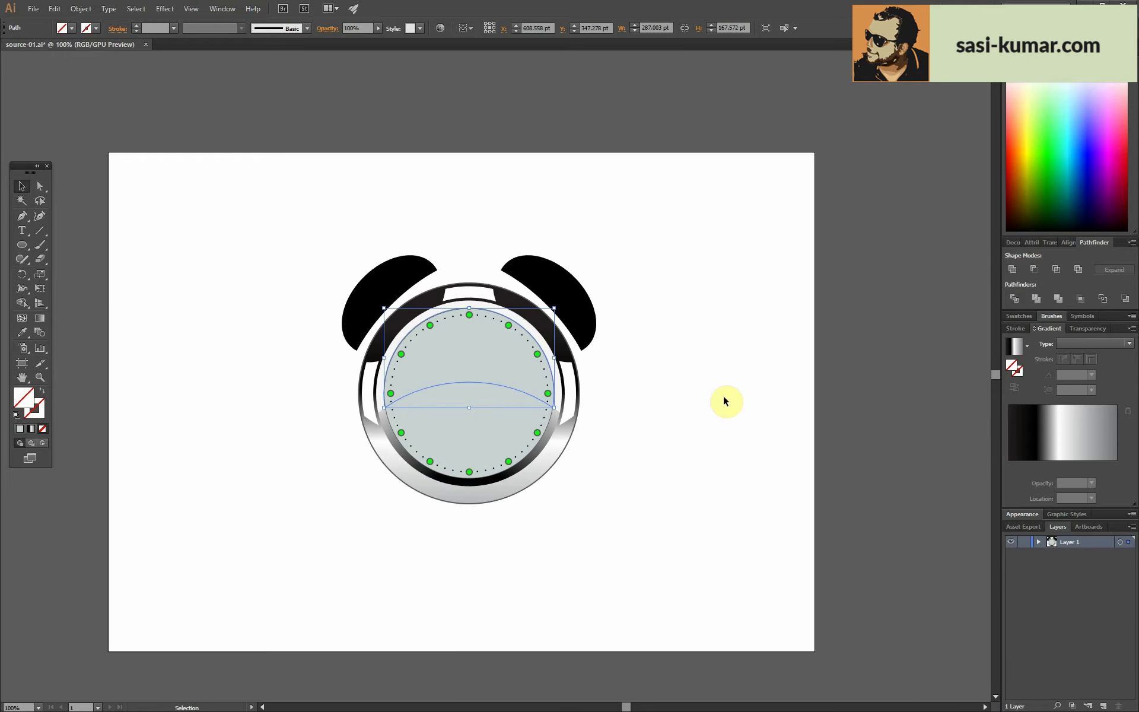
pyautogui.doubleClick(23, 397)
pyautogui.click(679, 331)
pyautogui.click(953, 208)
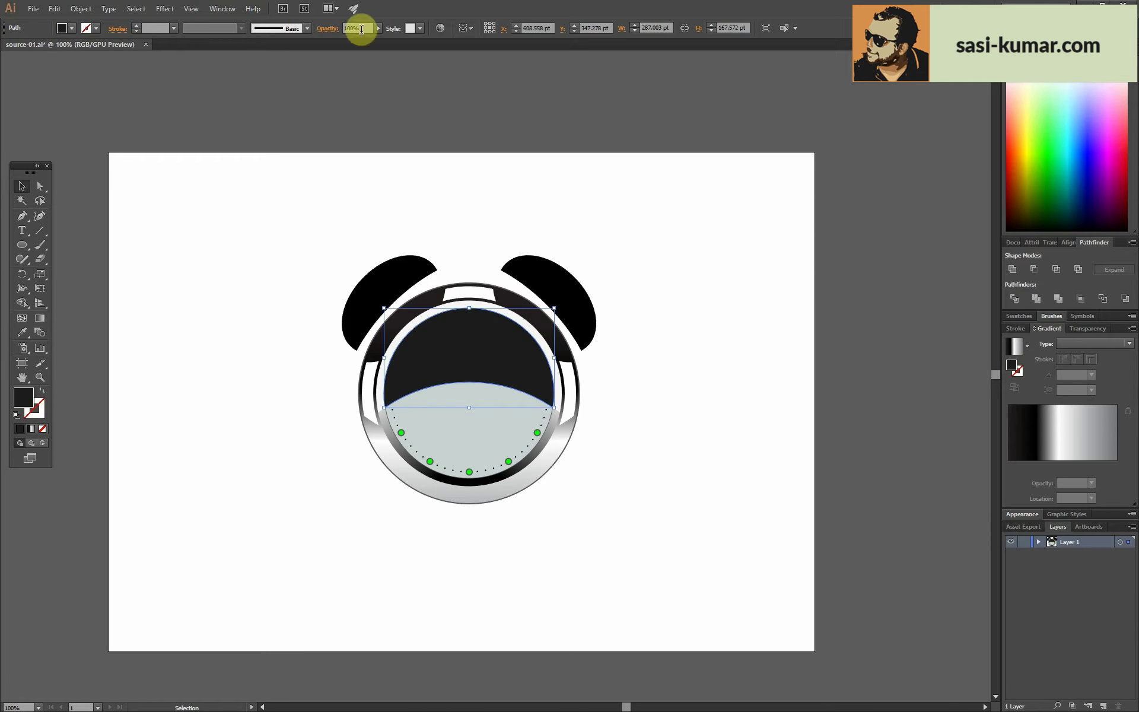
pyautogui.doubleClick(24, 397)
pyautogui.click(937, 214)
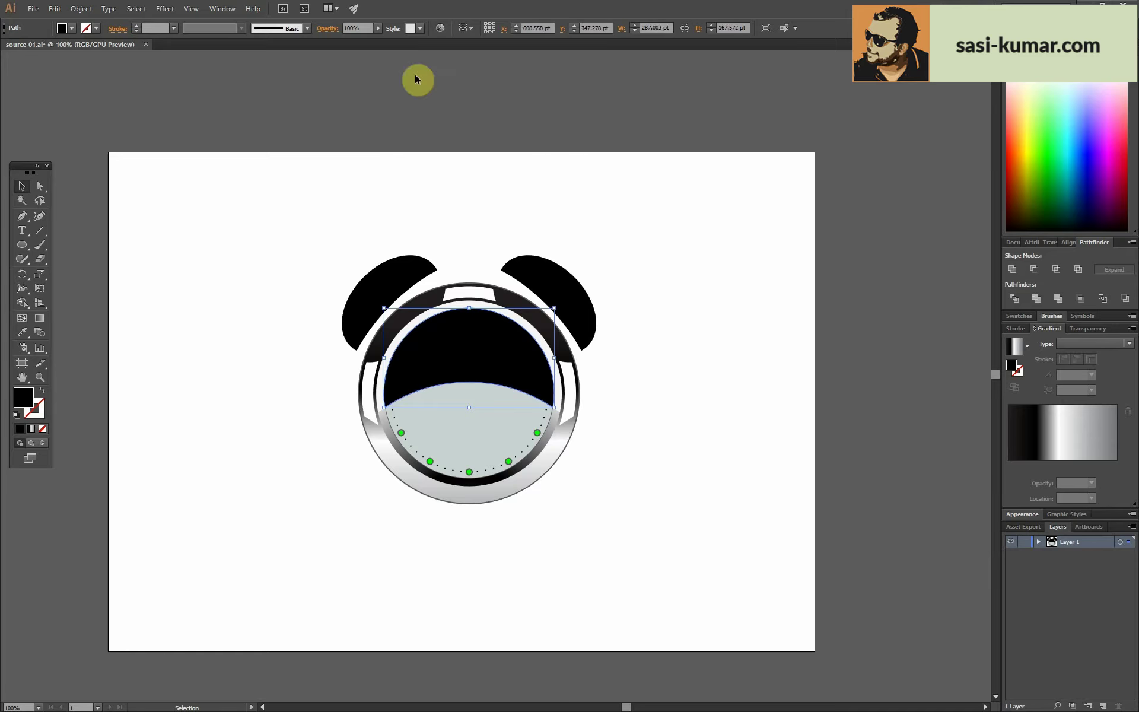
# - Set the black arc's opacity to 15% and recentre the clock in view
pyautogui.press('1')
pyautogui.press('5')
pyautogui.click(629, 196)
pyautogui.moveTo(675, 234); pyautogui.dragTo(715, 236)
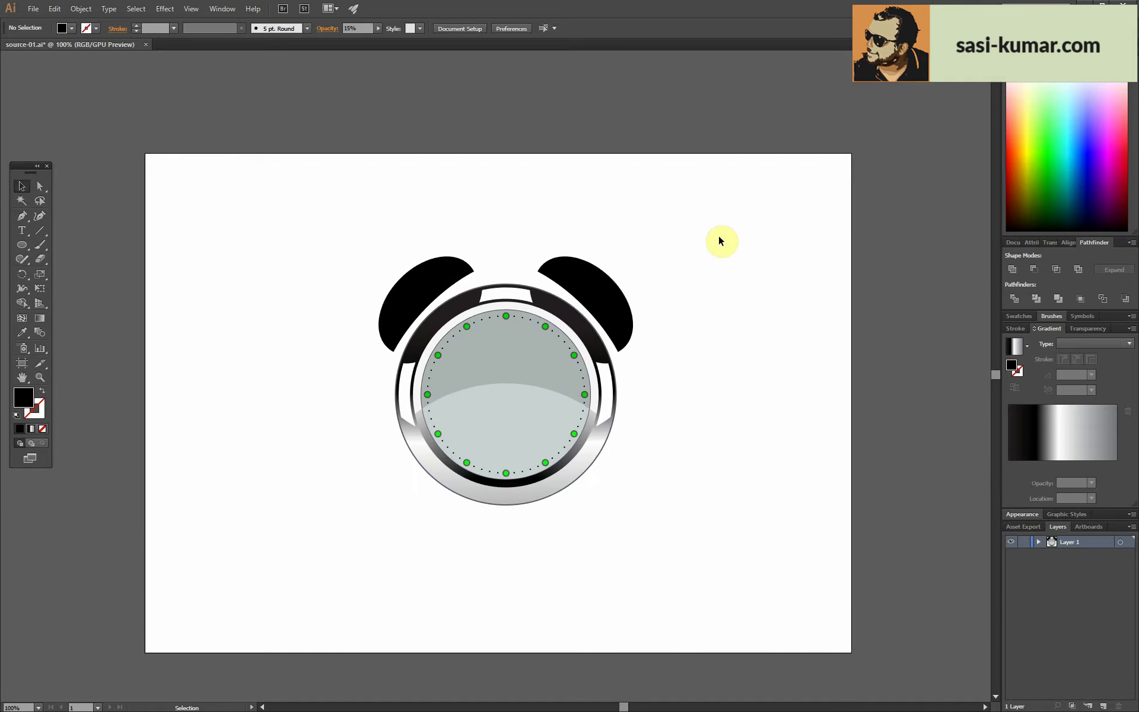
pyautogui.click(582, 312)
pyautogui.click(520, 162)
# - Inside the face group, scale a smaller concentric copy of the face circle and give it a pale fill
pyautogui.hotkey('ctrl', '+')
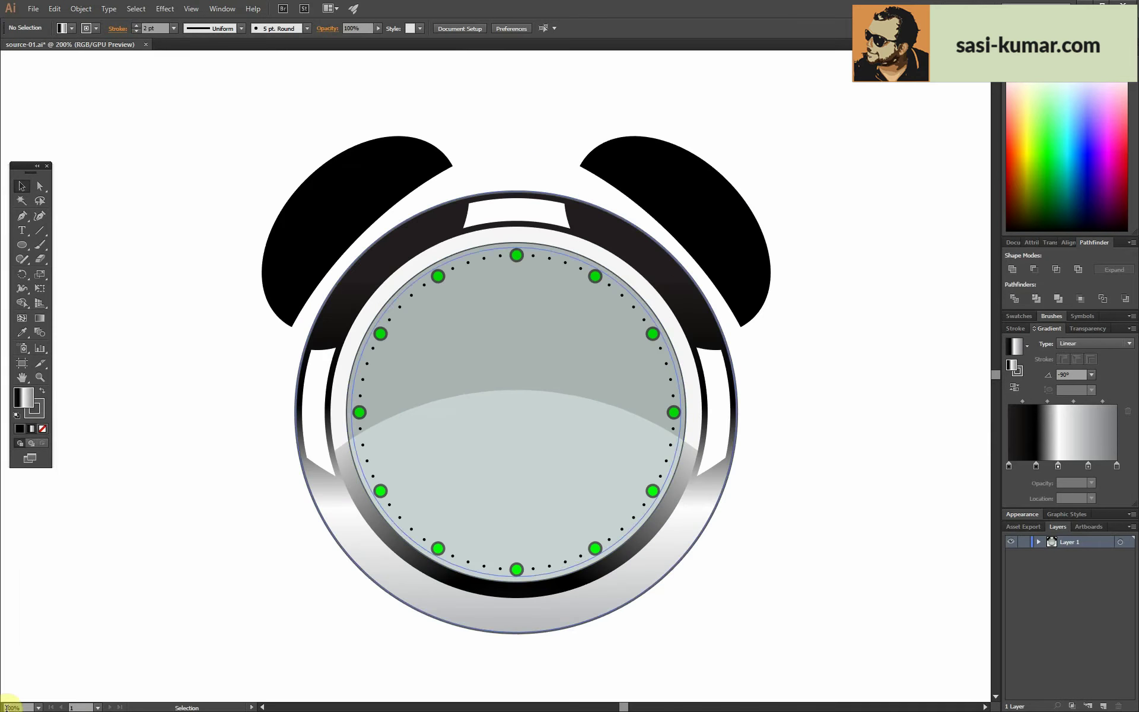
pyautogui.click(509, 455)
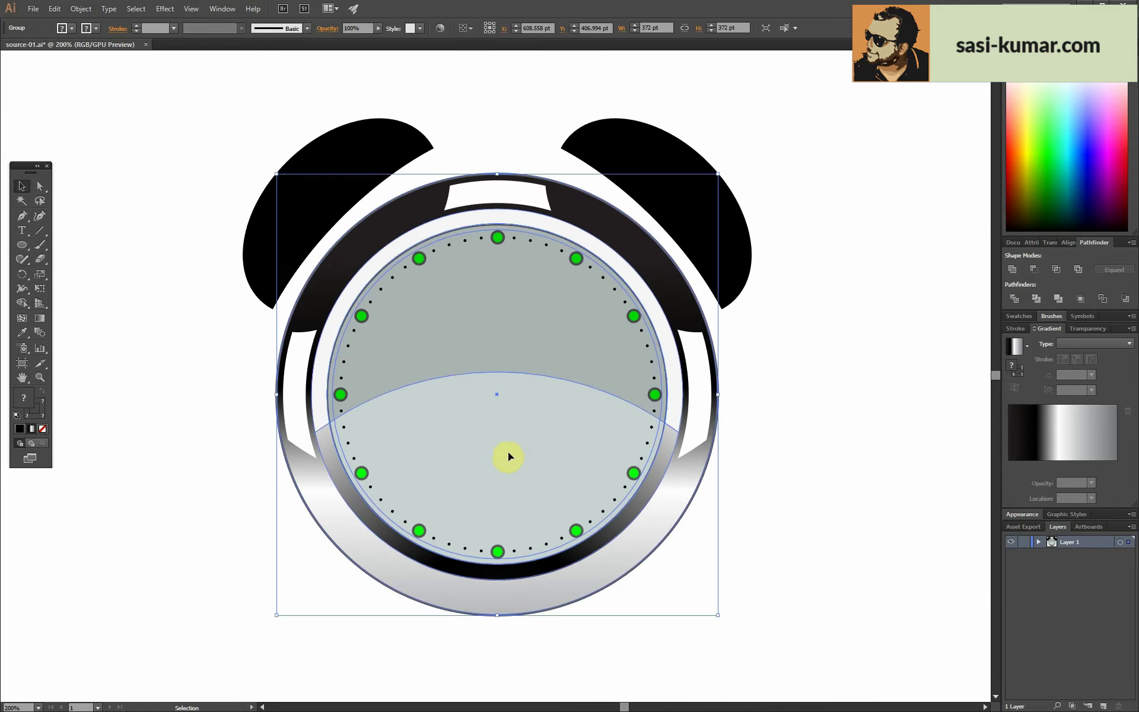
pyautogui.click(813, 422)
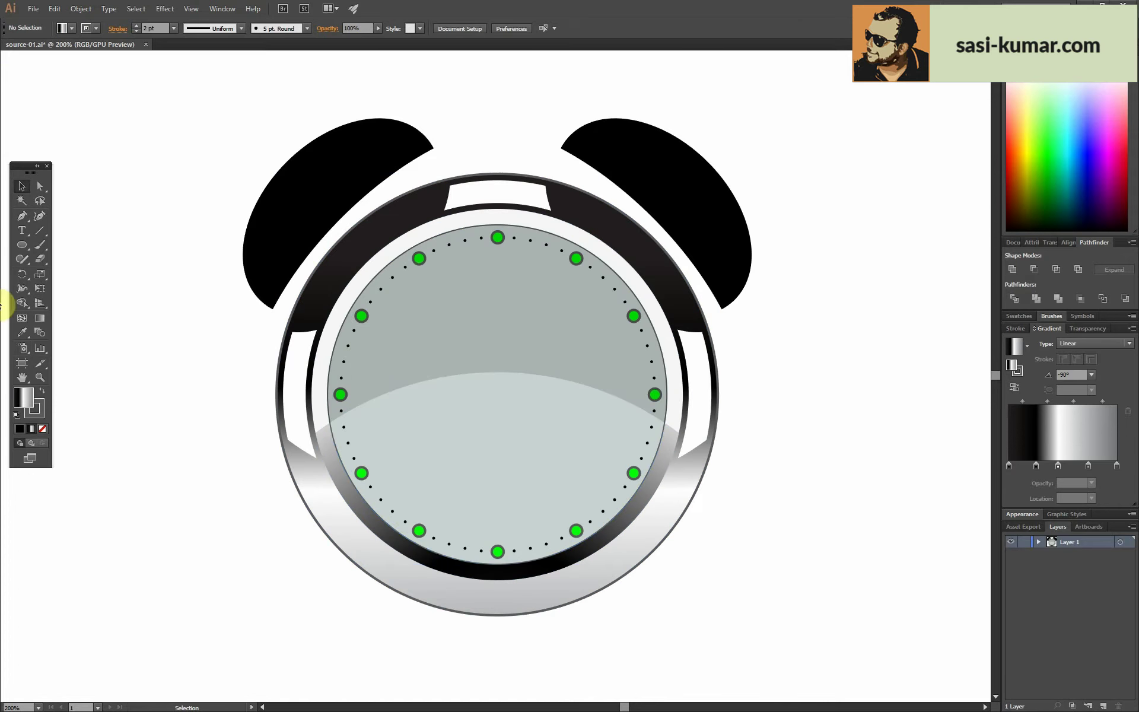
pyautogui.doubleClick(519, 429)
pyautogui.moveTo(656, 242)
pyautogui.mouseDown()
pyautogui.moveTo(617, 287)
pyautogui.moveTo(608, 284)
pyautogui.mouseUp()
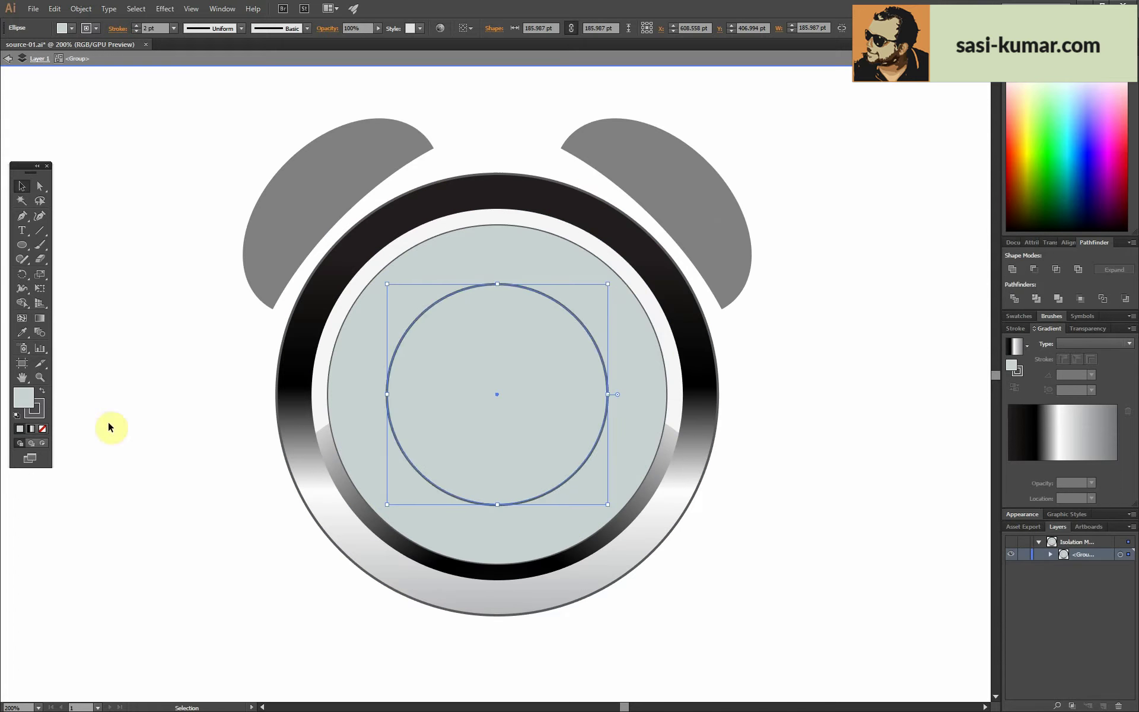
pyautogui.doubleClick(23, 396)
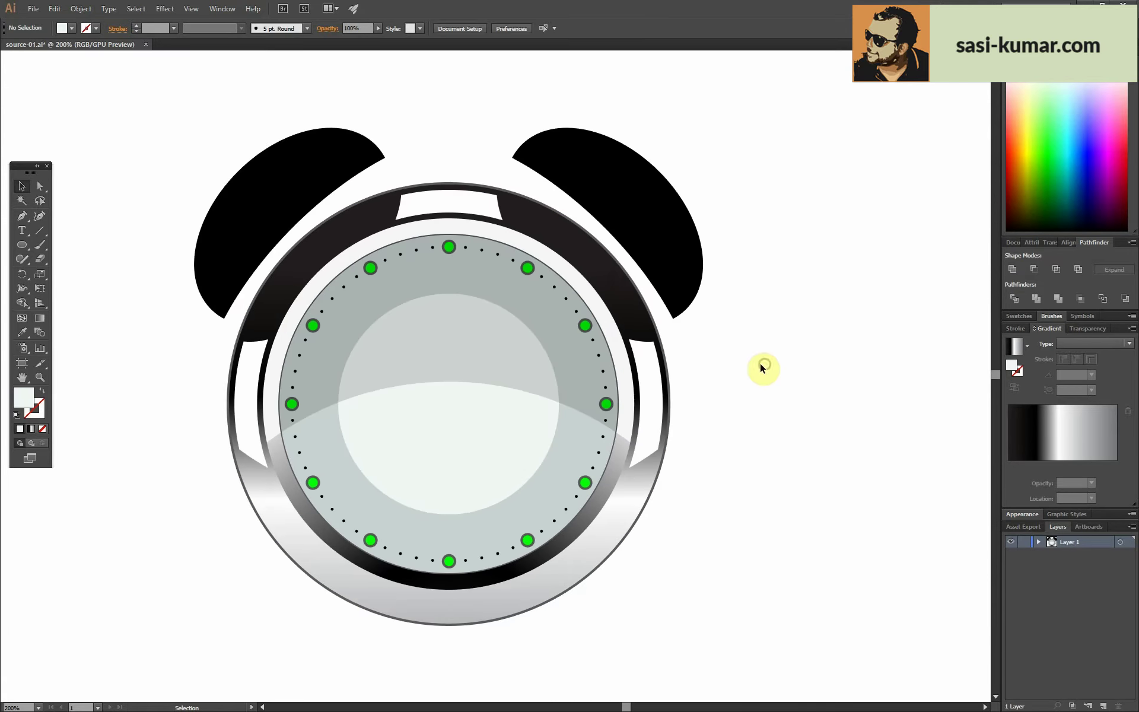
pyautogui.hotkey('ctrl', '+')
pyautogui.doubleClick(507, 284)
# - Draw a black ellipse and position it over the dial's top edge
pyautogui.click(852, 297)
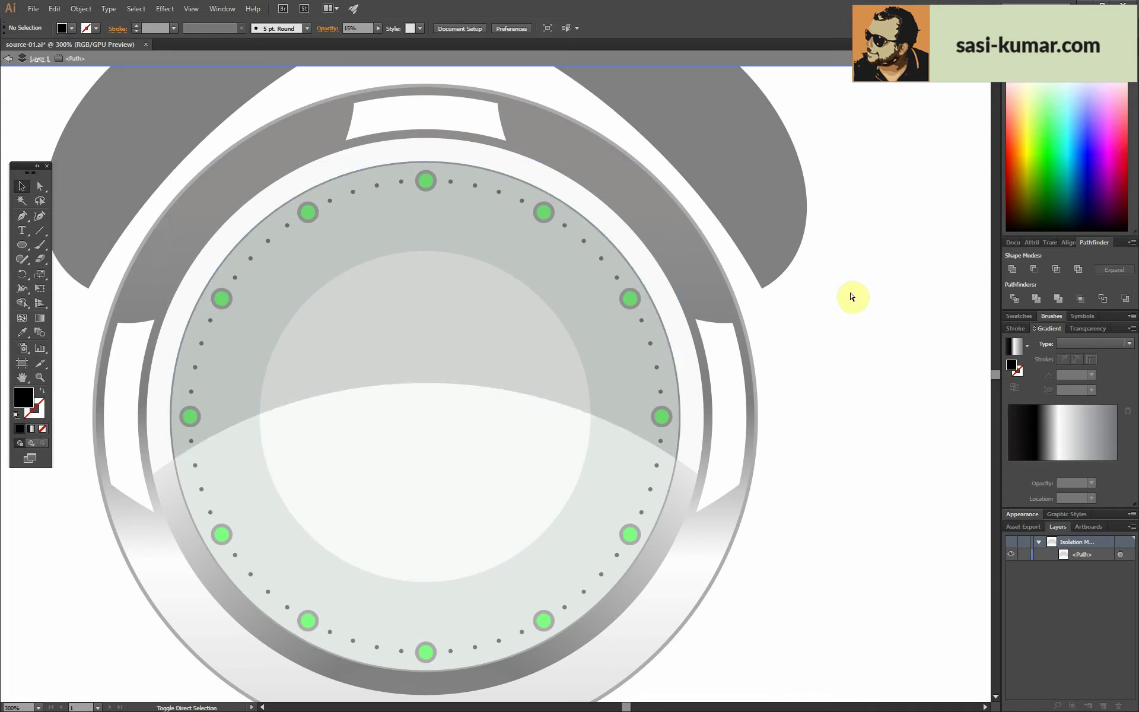
pyautogui.hotkey('ctrl', 'a')
pyautogui.moveTo(681, 160); pyautogui.dragTo(663, 198)
pyautogui.press('l')
pyautogui.moveTo(297, 140); pyautogui.dragTo(506, 256)
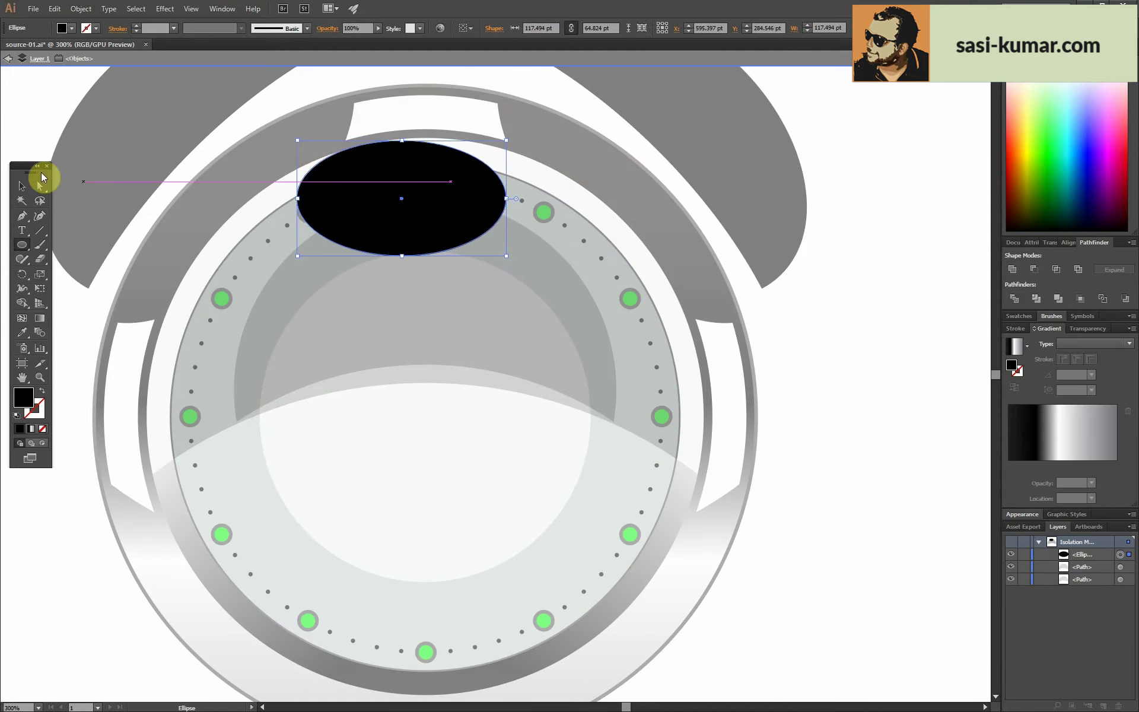
pyautogui.press('v')
pyautogui.moveTo(367, 208); pyautogui.dragTo(389, 195)
pyautogui.click(422, 311)
pyautogui.hotkey('ctrl', 'shift', 'a')
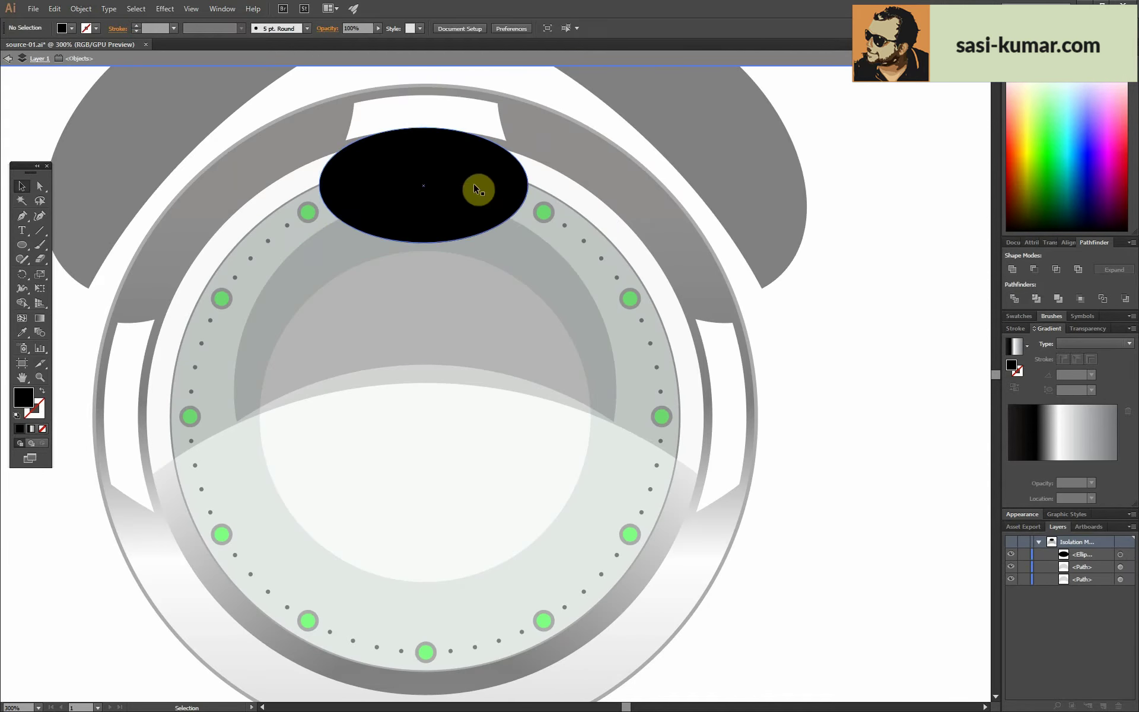
pyautogui.moveTo(474, 188); pyautogui.dragTo(473, 213)
# - Intersect the ellipse with the inner dial circle, sample the light dial colour, and set 25% opacity
pyautogui.hotkey('ctrl', 'a')
pyautogui.click(1056, 270)
pyautogui.press('Escape')
pyautogui.press('i')
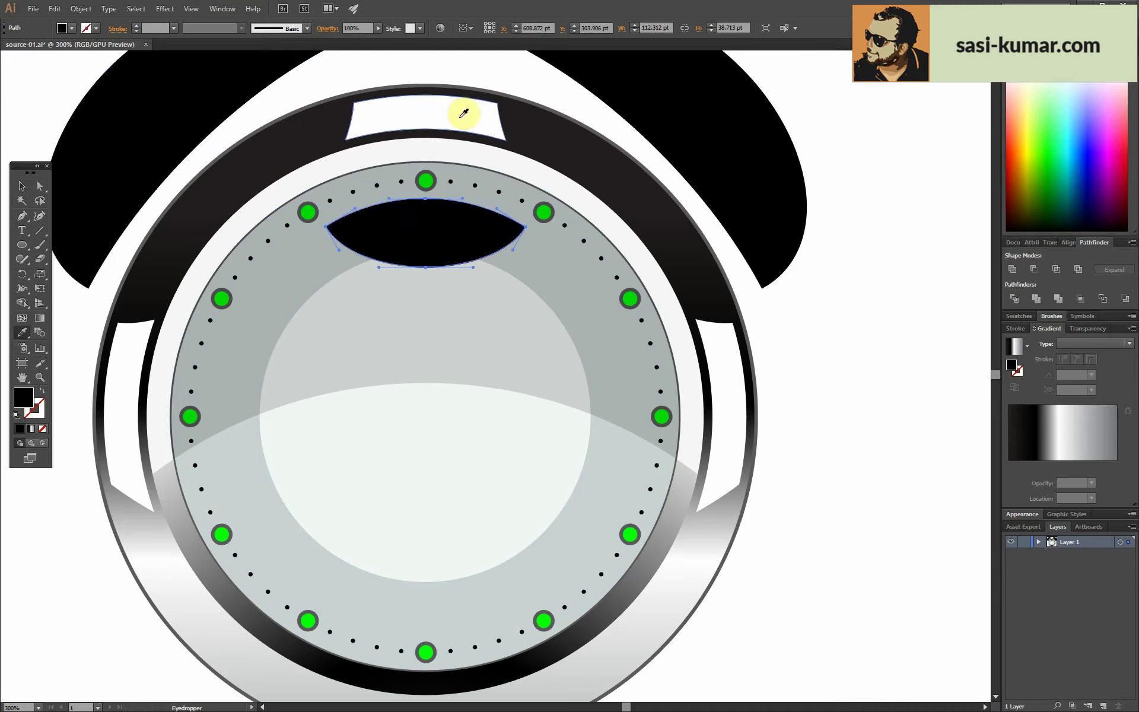
pyautogui.click(464, 112)
pyautogui.click(358, 28)
pyautogui.write('25')
pyautogui.press('Return')
pyautogui.hotkey('ctrl', 'shift', 'a')
pyautogui.hotkey('ctrl', '-')
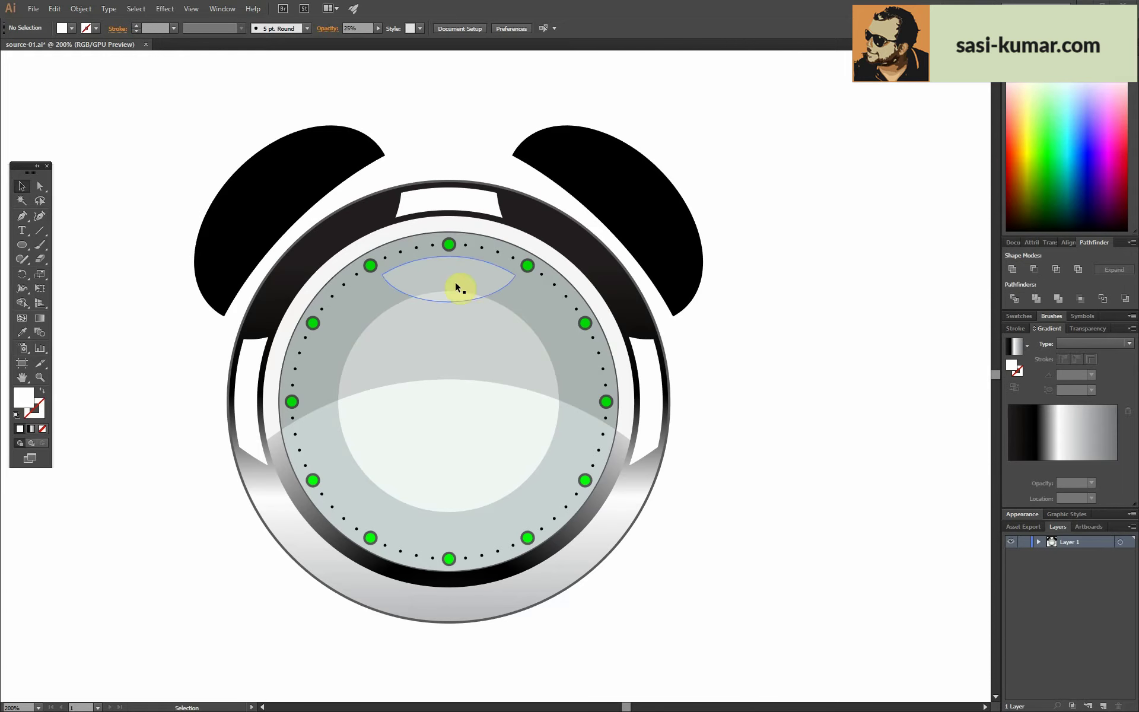
# - Give the lens a gradient with a near-white right stop, recoloured left stop, and reversed direction
pyautogui.click(32, 428)
pyautogui.moveTo(1036, 465); pyautogui.dragTo(1077, 491)
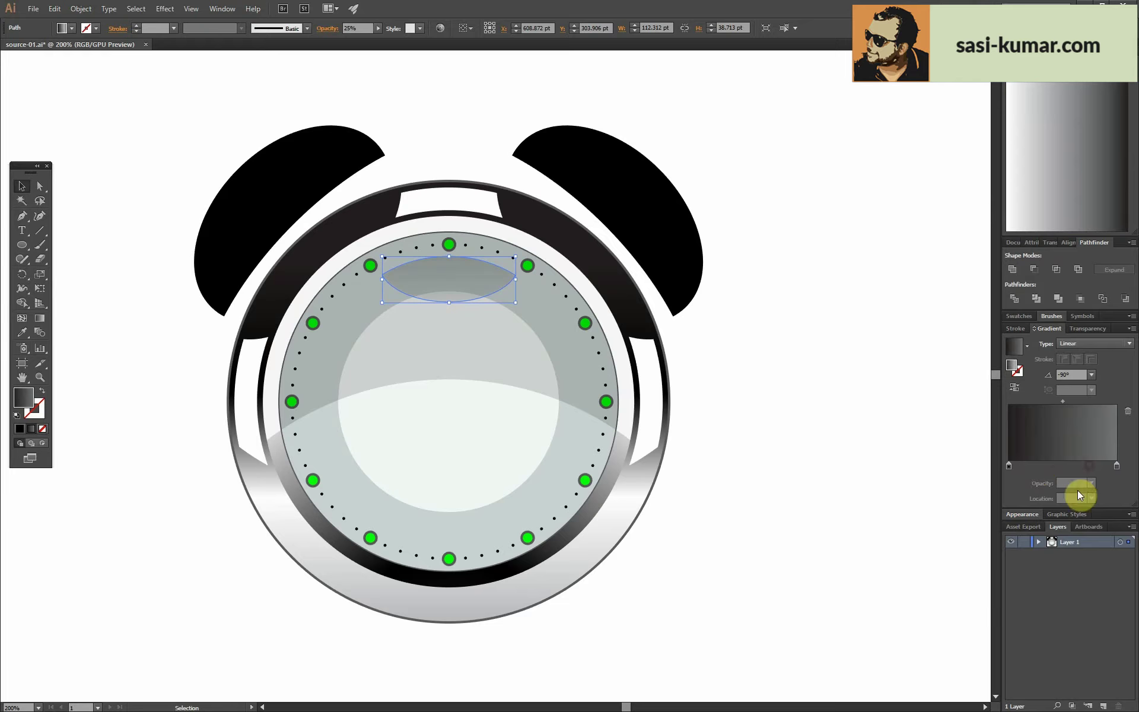
pyautogui.doubleClick(1117, 465)
pyautogui.click(1007, 581)
pyautogui.doubleClick(1008, 465)
pyautogui.click(981, 571)
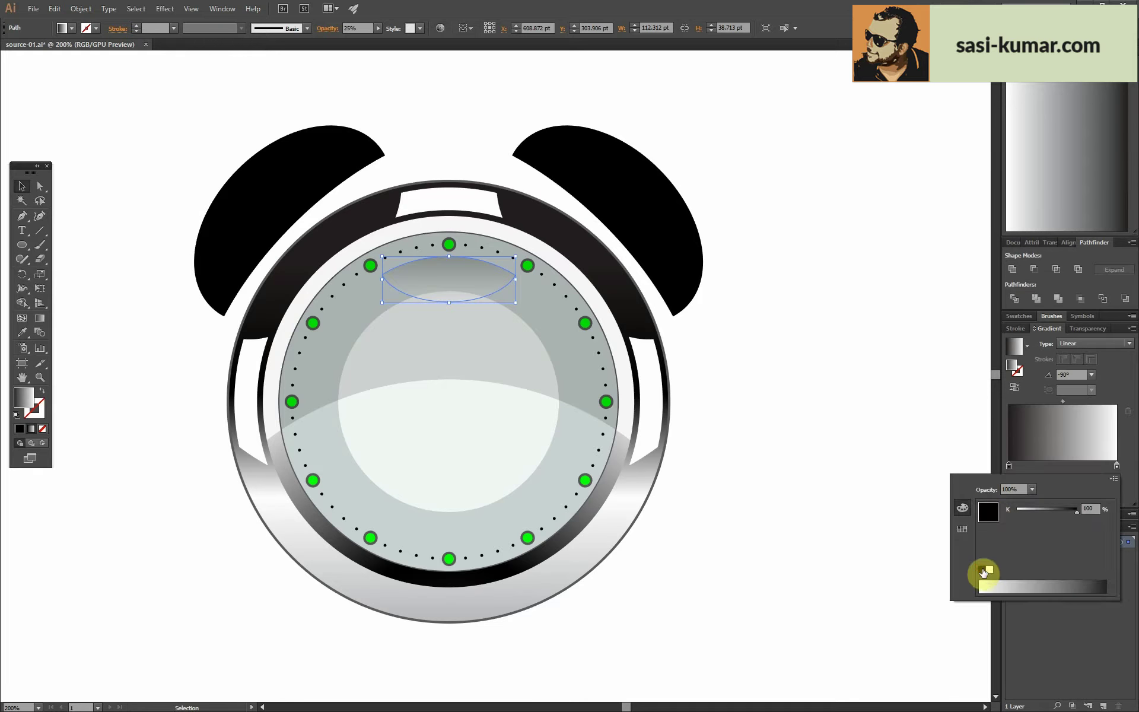
pyautogui.press('Escape')
pyautogui.moveTo(450, 327)
pyautogui.mouseDown()
pyautogui.moveTo(449, 231)
pyautogui.moveTo(454, 263)
pyautogui.moveTo(450, 251)
pyautogui.mouseUp()
# - Nudge the lens slightly higher and lower its opacity from 64% to about 43%
pyautogui.click(21, 186)
pyautogui.click(354, 31)
pyautogui.write('64')
pyautogui.press('Return')
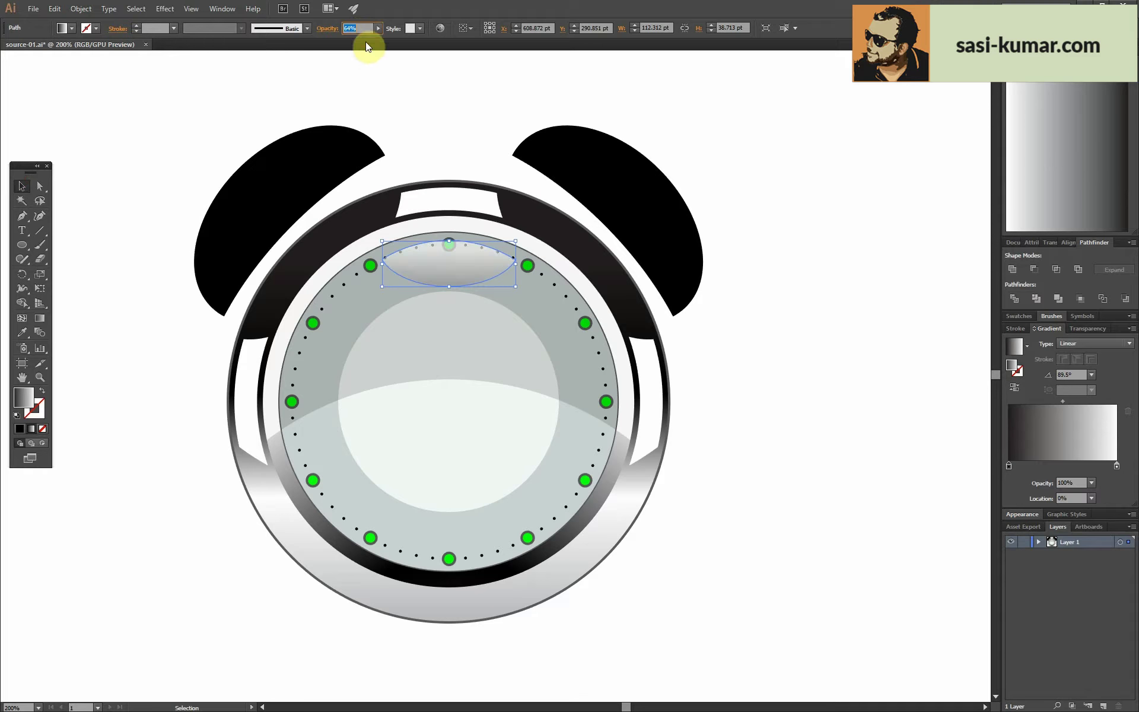
pyautogui.moveTo(360, 40); pyautogui.dragTo(349, 41)
pyautogui.click(767, 316)
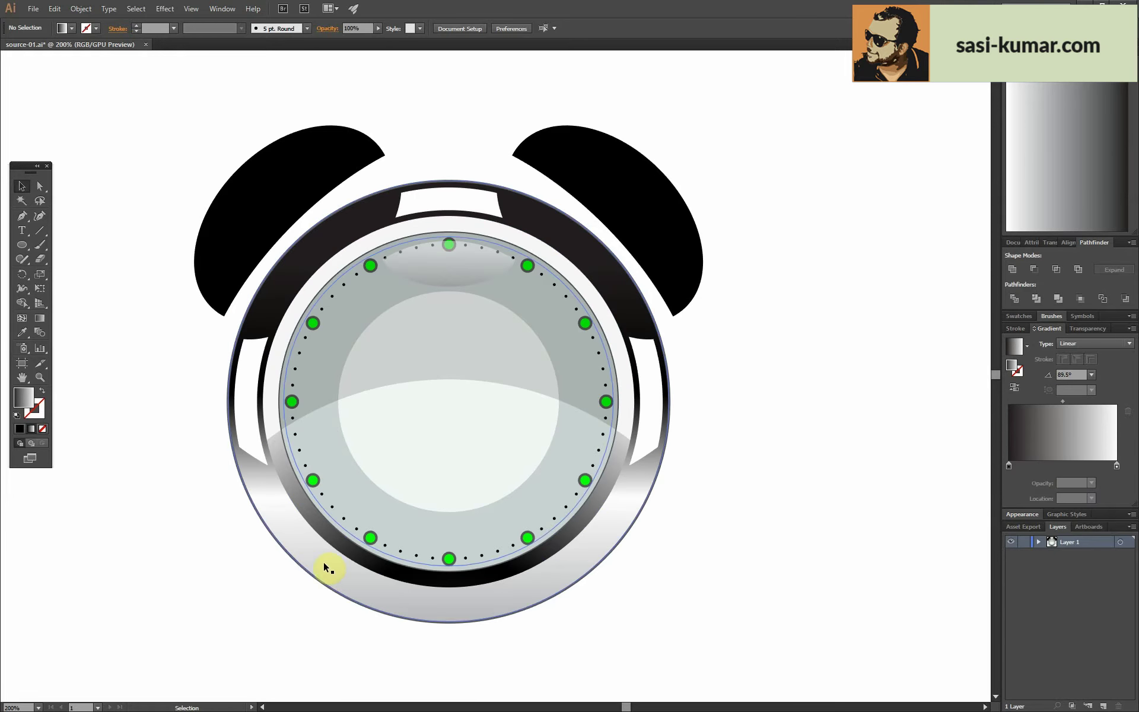
# - Draw a tall narrow ellipse right of the clock, filled with the dial dots' green
pyautogui.scroll(1, 752, 543)
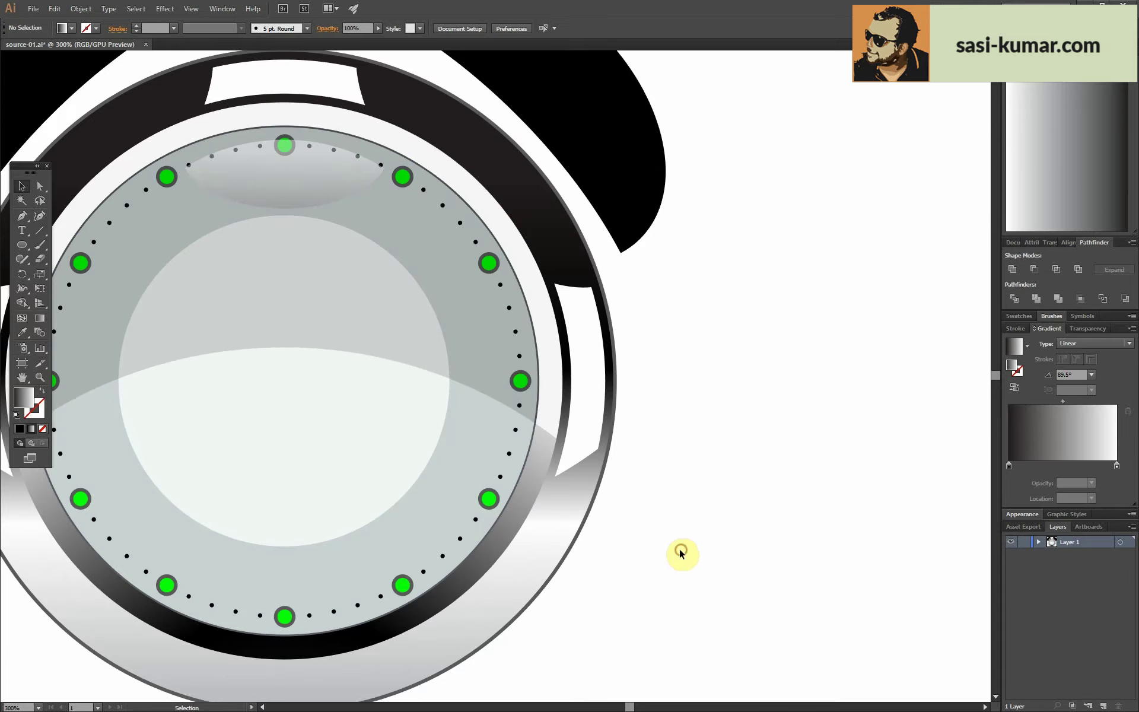
pyautogui.click(22, 244)
pyautogui.moveTo(745, 239); pyautogui.dragTo(764, 348)
pyautogui.click(22, 332)
pyautogui.click(487, 499)
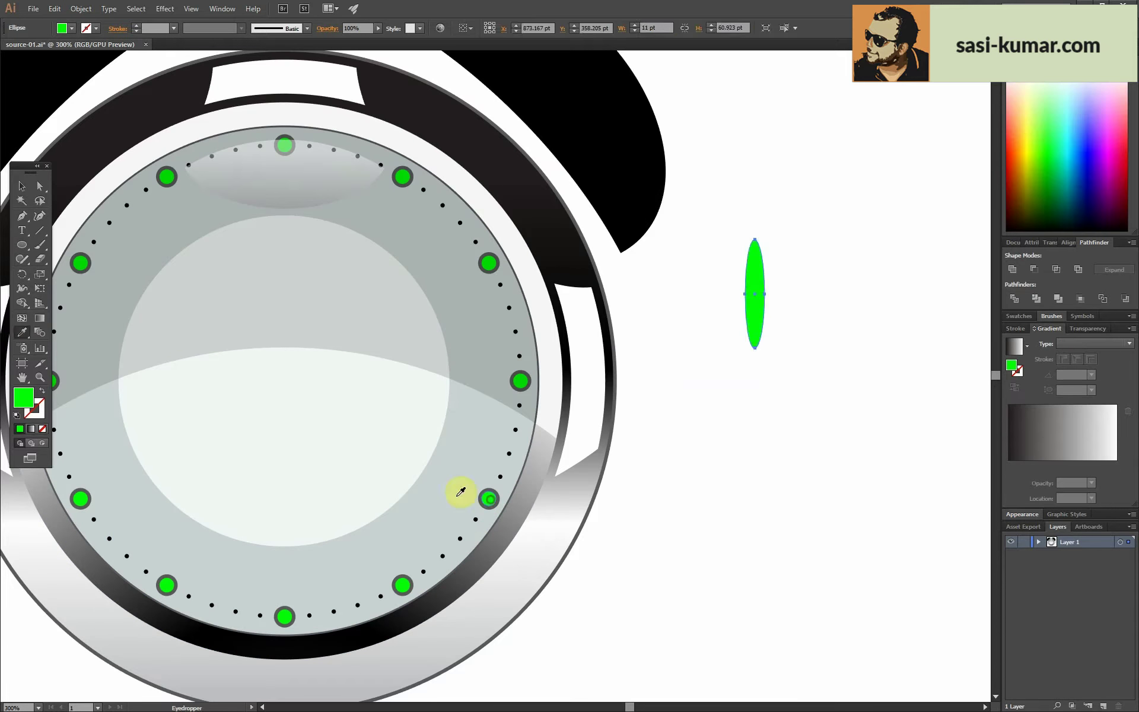
pyautogui.click(24, 192)
pyautogui.moveTo(758, 242); pyautogui.dragTo(778, 236)
pyautogui.press('v')
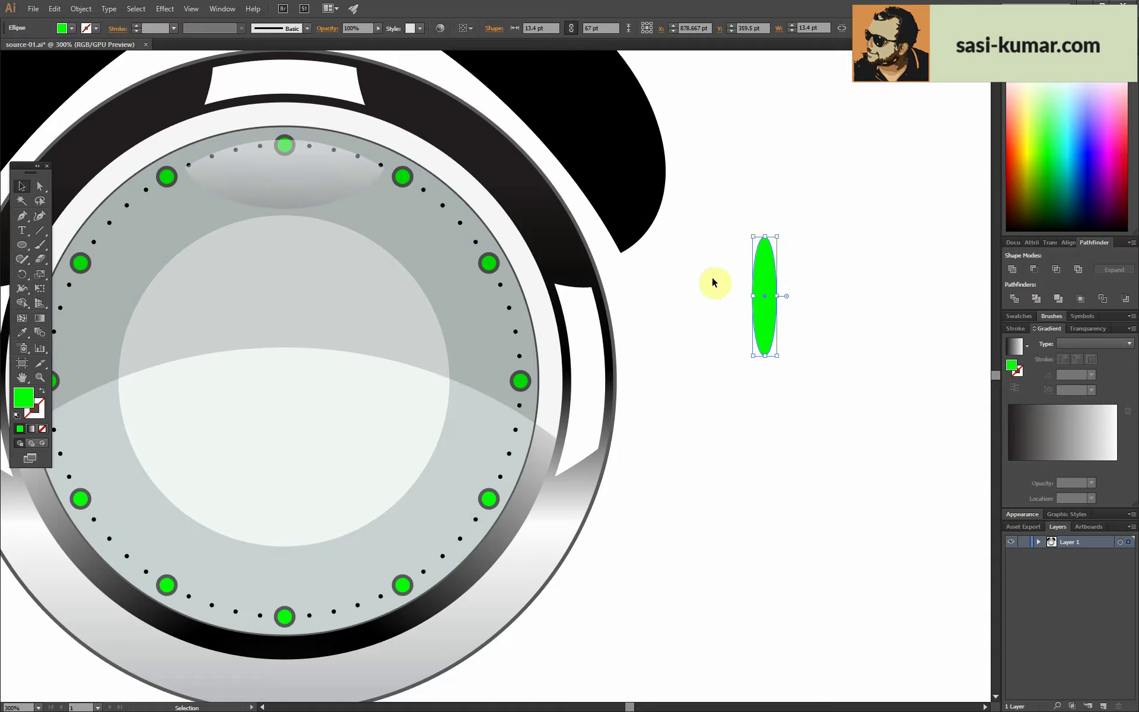
# - Draw a black pointed spike rising from the ellipse's top and straighten its tip
pyautogui.moveTo(785, 420); pyautogui.dragTo(730, 467)
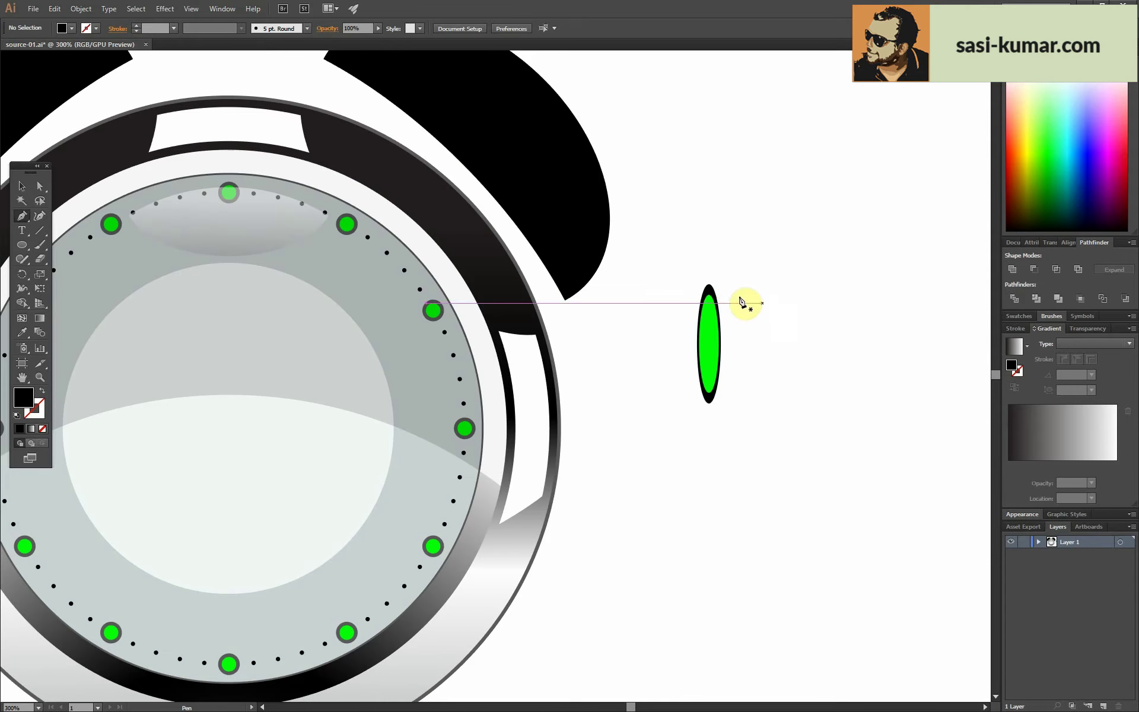
pyautogui.click(715, 293)
pyautogui.click(705, 188)
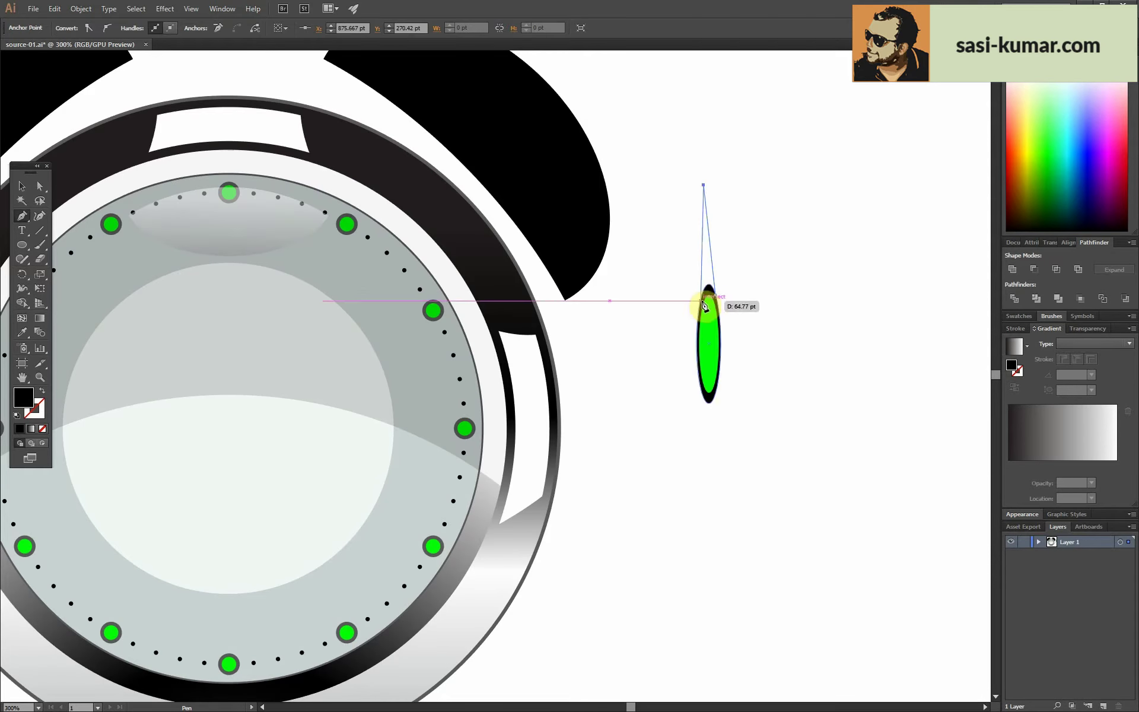
pyautogui.click(22, 187)
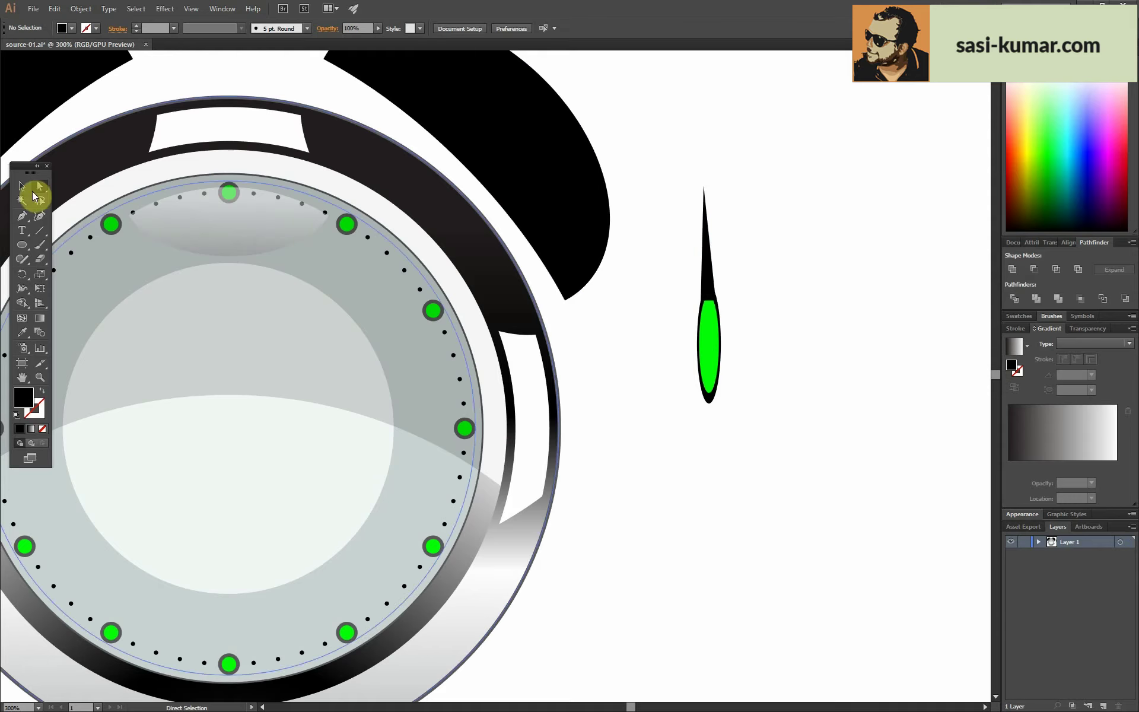
pyautogui.rightClick(720, 262)
pyautogui.click(866, 465)
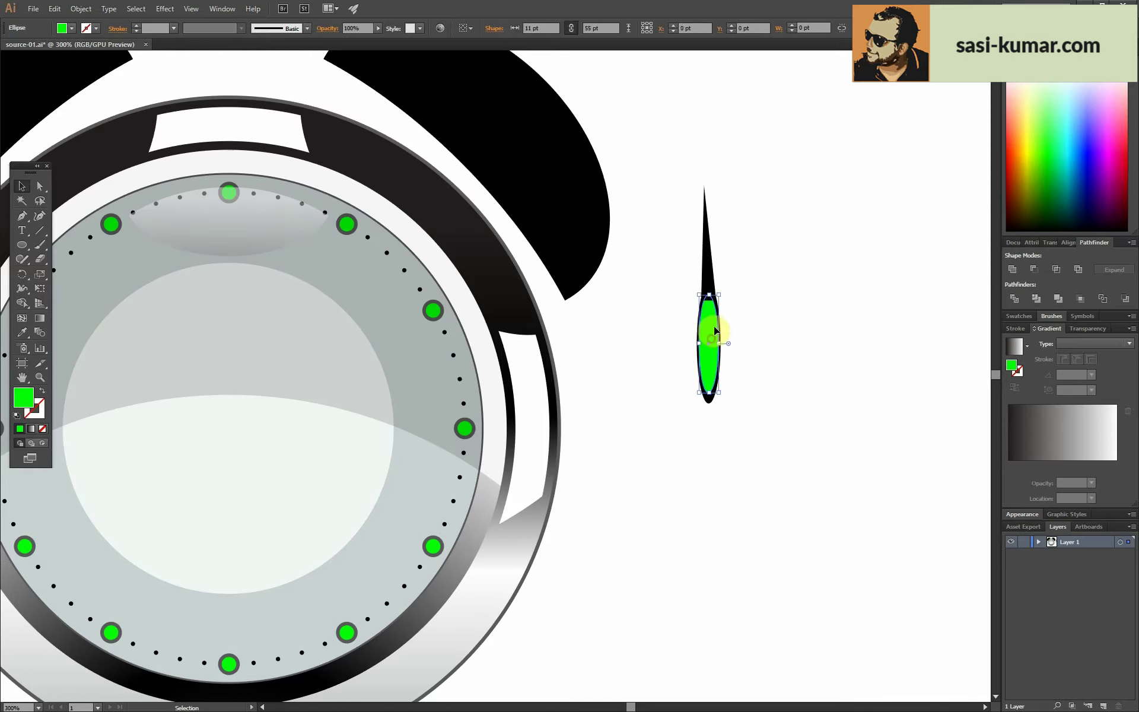
pyautogui.moveTo(712, 325); pyautogui.dragTo(833, 310)
pyautogui.click(40, 186)
pyautogui.moveTo(706, 187); pyautogui.dragTo(708, 181)
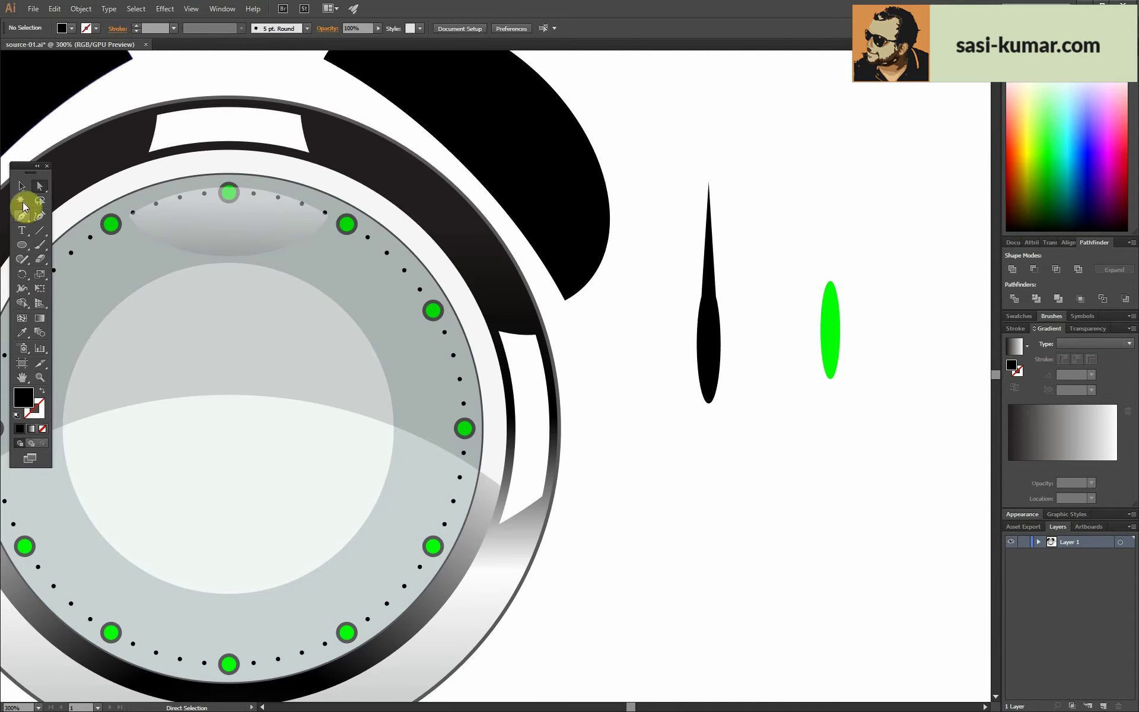
pyautogui.click(39, 186)
pyautogui.press('v')
# - Draw one flared base piece below the hand with a smooth, curved middle anchor
pyautogui.click(689, 439)
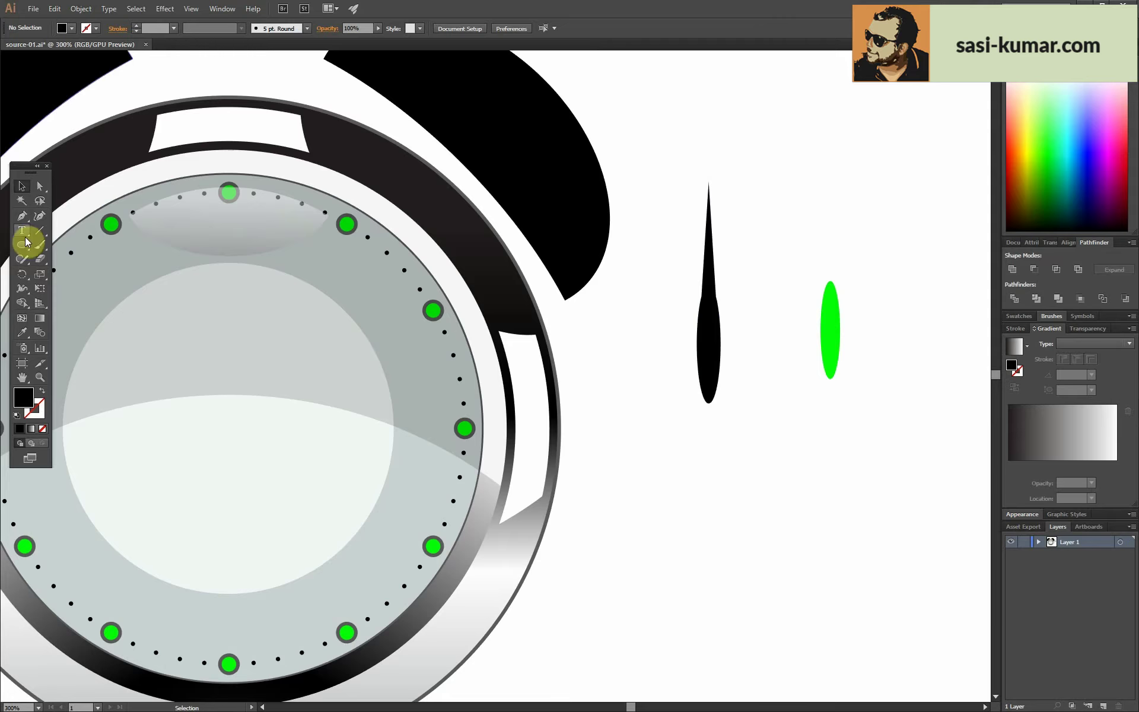
pyautogui.click(715, 383)
pyautogui.click(721, 420)
pyautogui.click(737, 450)
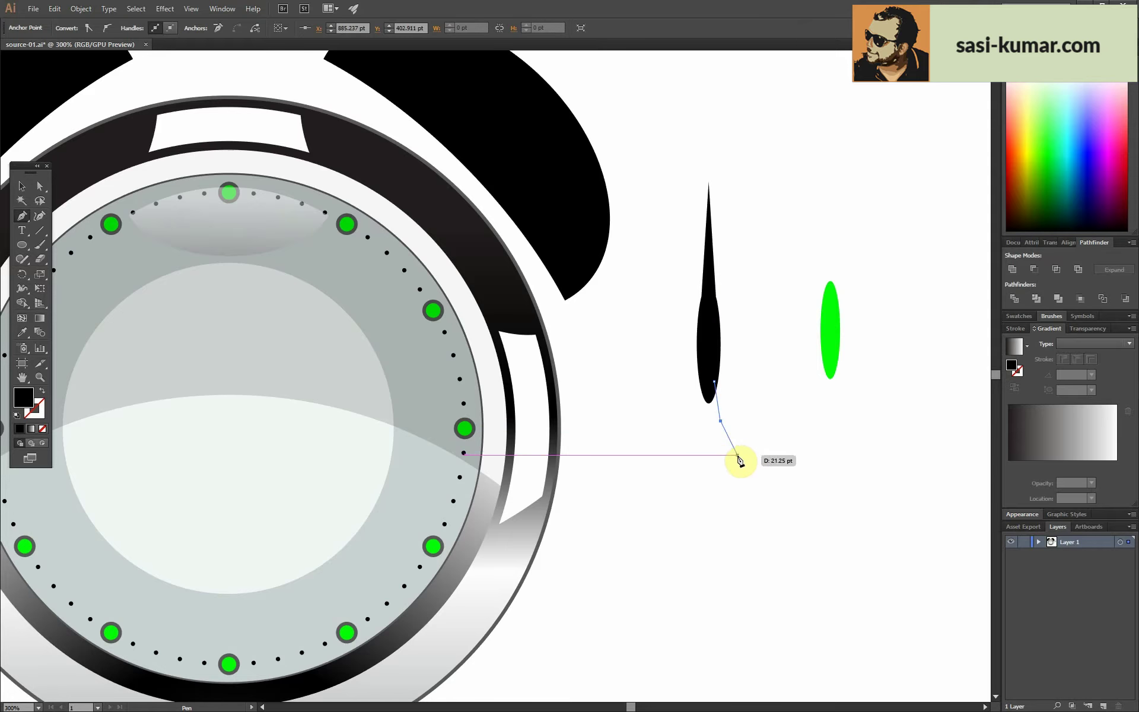
pyautogui.click(715, 386)
pyautogui.press('a')
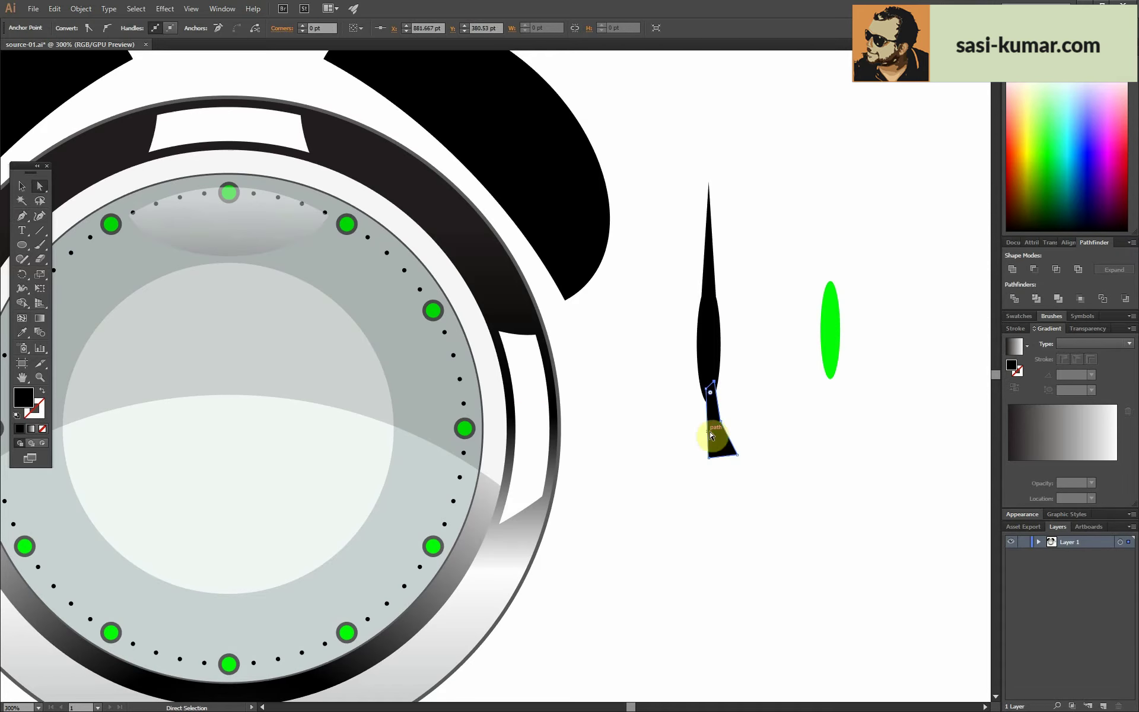
pyautogui.click(108, 34)
pyautogui.press('v')
pyautogui.click(721, 437)
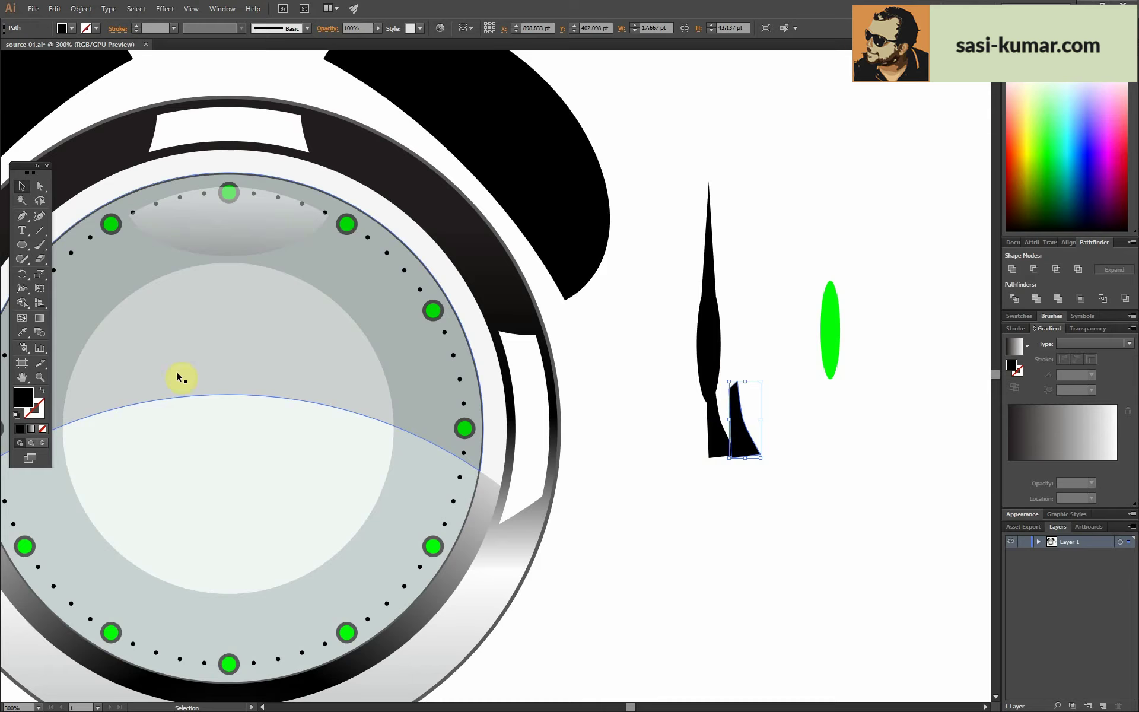
# - Mirror the base piece vertically and unite all black pieces into one hand shape
pyautogui.moveTo(22, 274); pyautogui.dragTo(59, 280)
pyautogui.doubleClick(22, 274)
pyautogui.click(687, 297)
pyautogui.moveTo(758, 409); pyautogui.dragTo(710, 415)
pyautogui.moveTo(664, 368); pyautogui.dragTo(753, 469)
pyautogui.click(1012, 269)
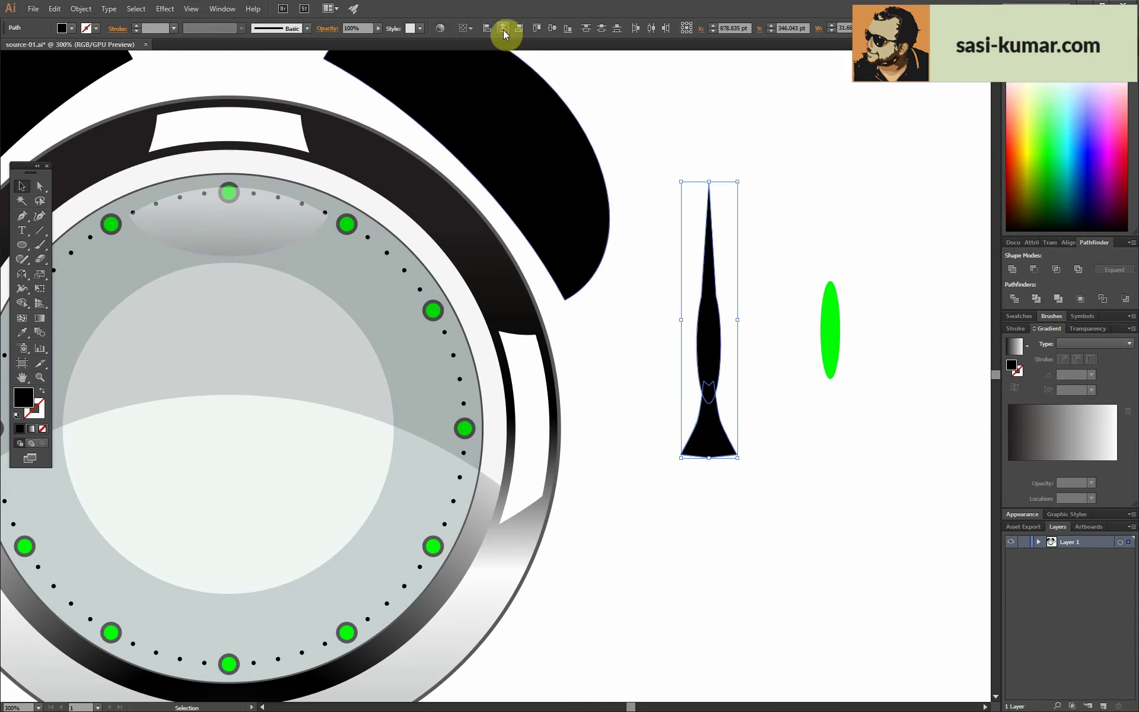
# - Place the green ellipse on the black hand and bring it to the front
pyautogui.moveTo(839, 318); pyautogui.dragTo(717, 338)
pyautogui.rightClick(716, 349)
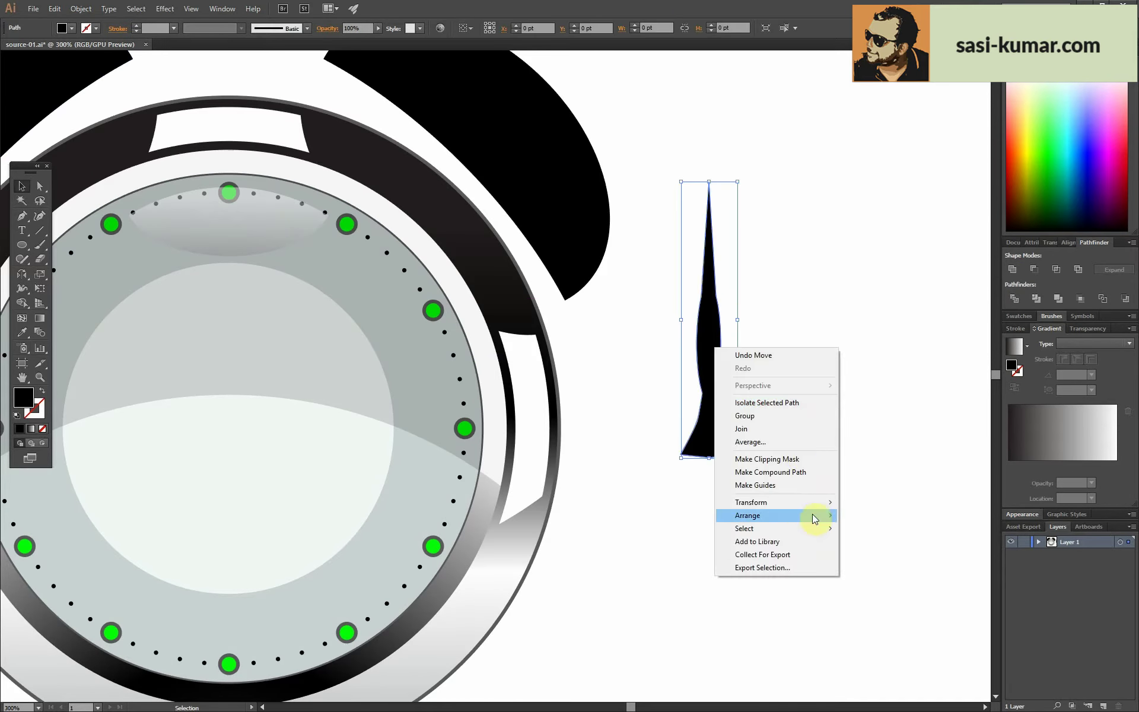
pyautogui.click(867, 515)
pyautogui.click(709, 356)
pyautogui.click(813, 376)
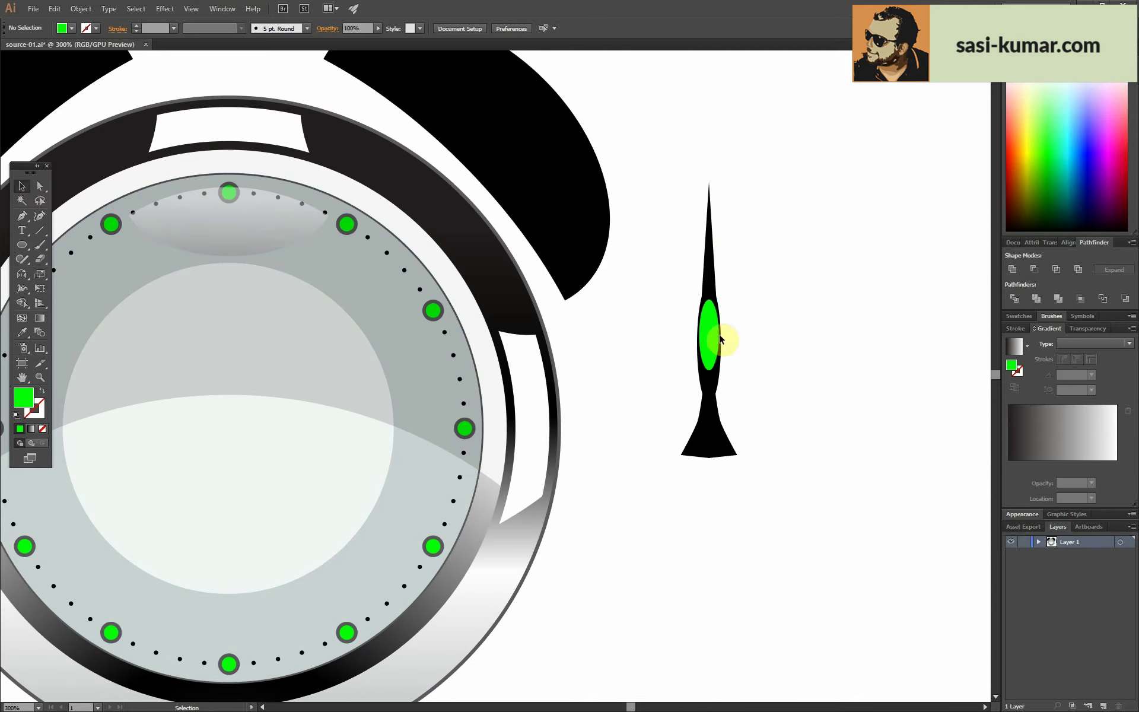
# - Lower the hand's pointed tip and set the green ellipse inside its bulge
pyautogui.hotkey('ctrl', 'z')
pyautogui.hotkey('ctrl', 'z')
pyautogui.click(40, 186)
pyautogui.moveTo(753, 168); pyautogui.dragTo(653, 426)
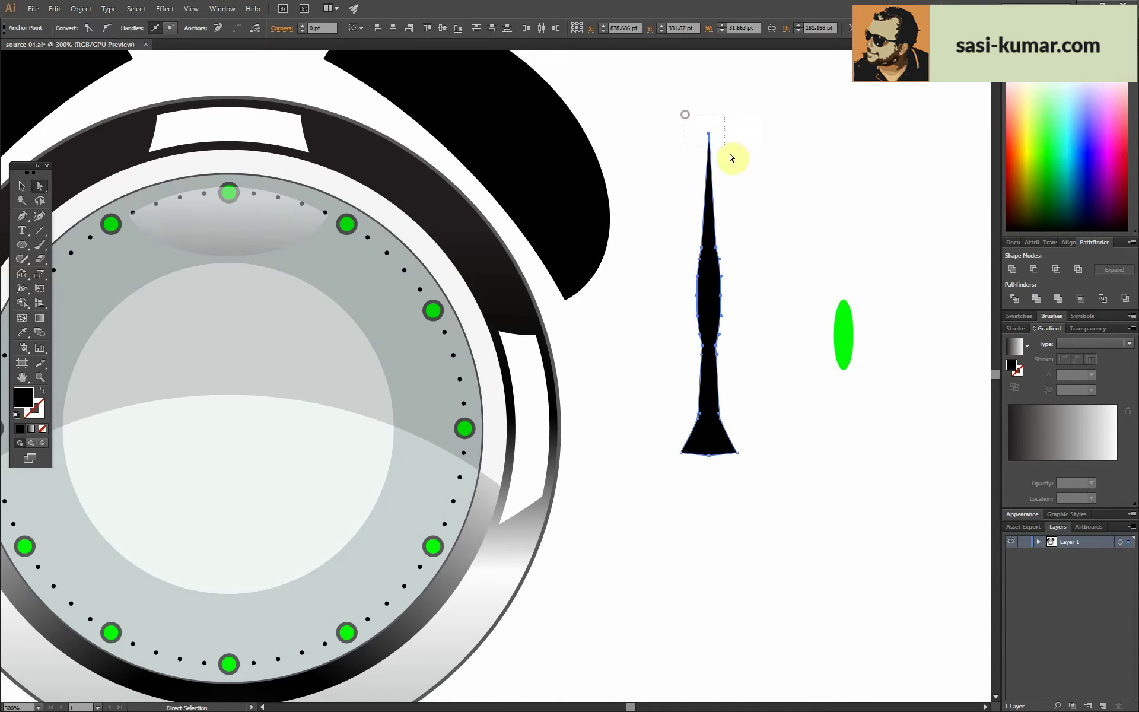
pyautogui.moveTo(709, 133); pyautogui.dragTo(714, 254)
pyautogui.click(28, 187)
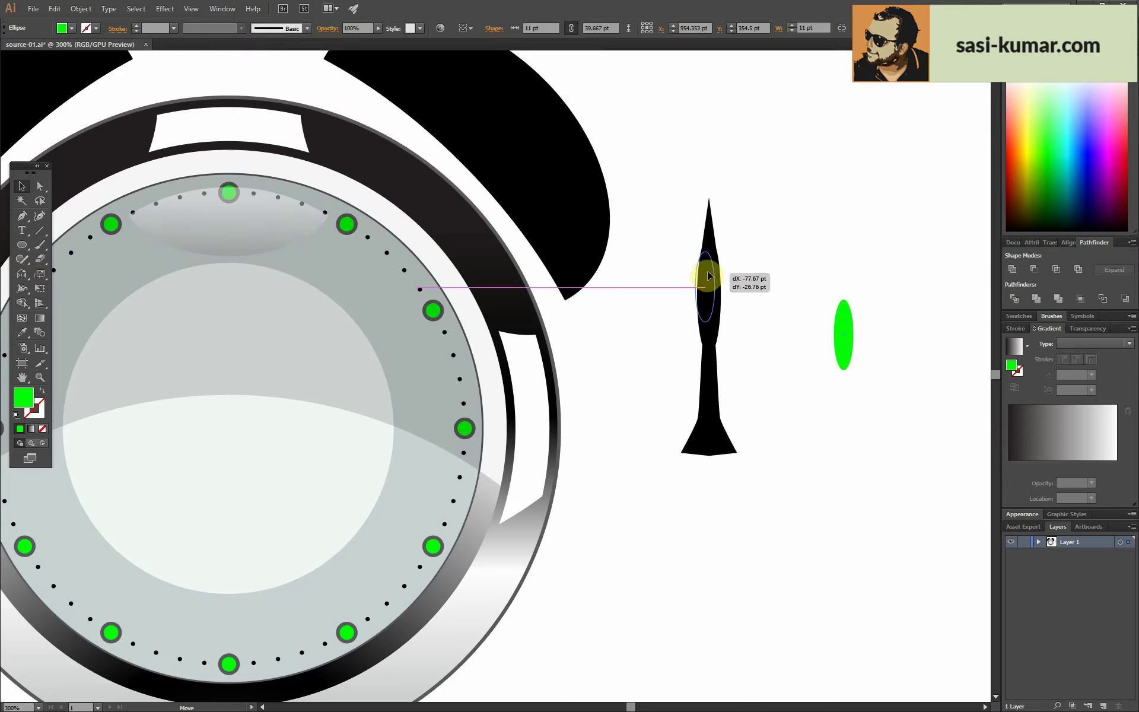
pyautogui.moveTo(843, 323); pyautogui.dragTo(707, 287)
pyautogui.click(834, 310)
# - Zoom in and select the hand's anchor points around the bulge for reshaping
pyautogui.hotkey('ctrl', '+')
pyautogui.hotkey('ctrl', '+')
pyautogui.hotkey('ctrl', '+')
pyautogui.press('a')
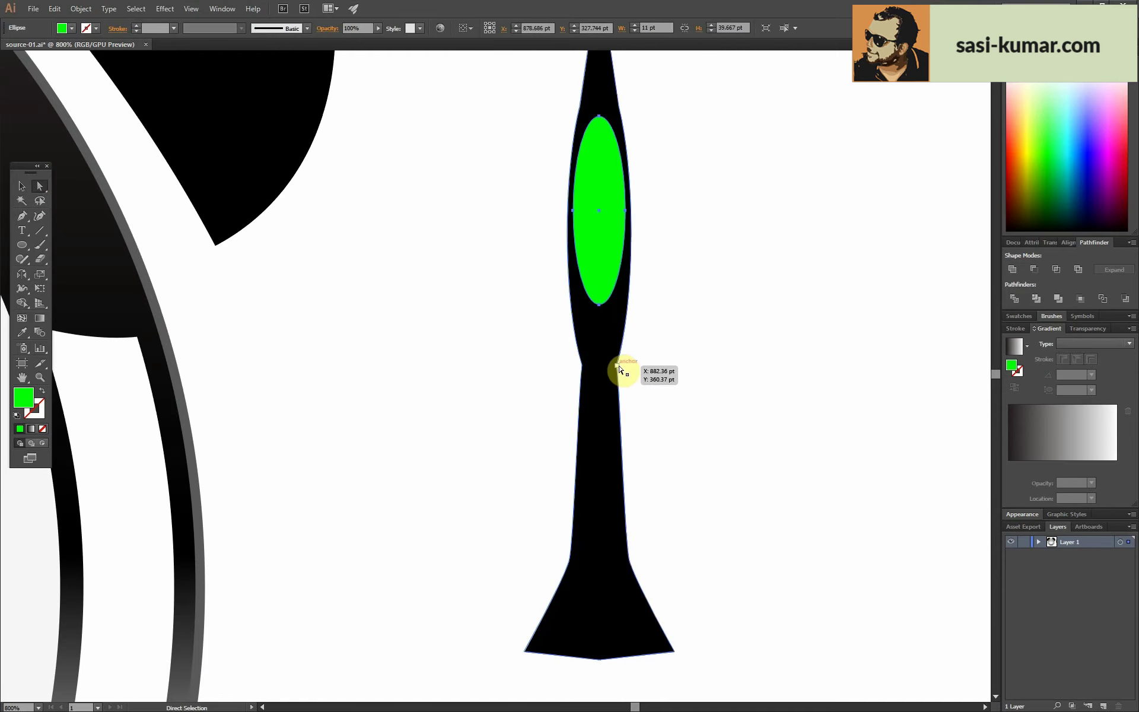
pyautogui.click(617, 366)
pyautogui.click(40, 186)
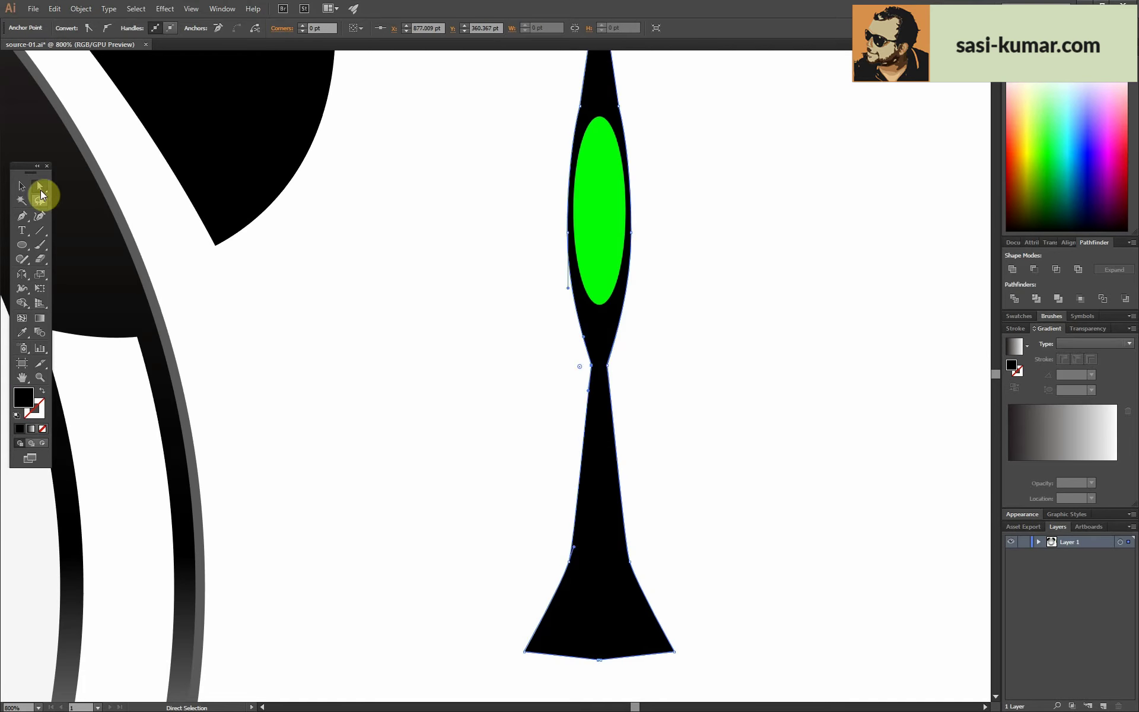
pyautogui.click(610, 229)
pyautogui.click(568, 303)
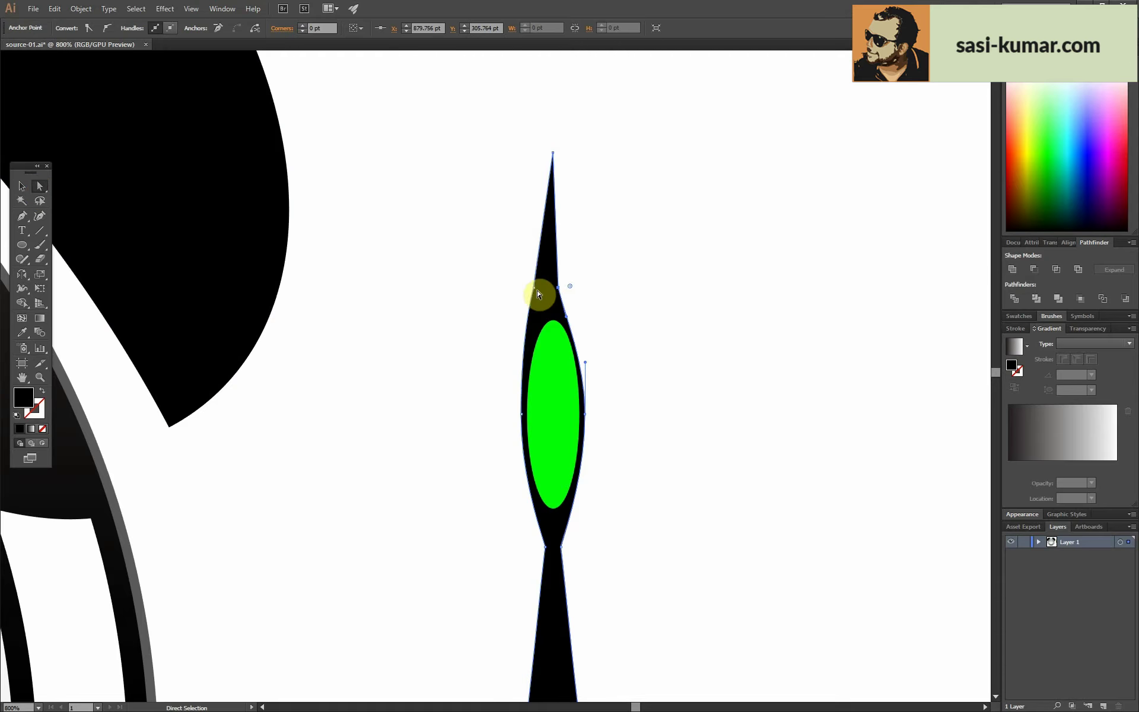
pyautogui.press('v')
pyautogui.click(791, 332)
pyautogui.moveTo(601, 273); pyautogui.dragTo(511, 293)
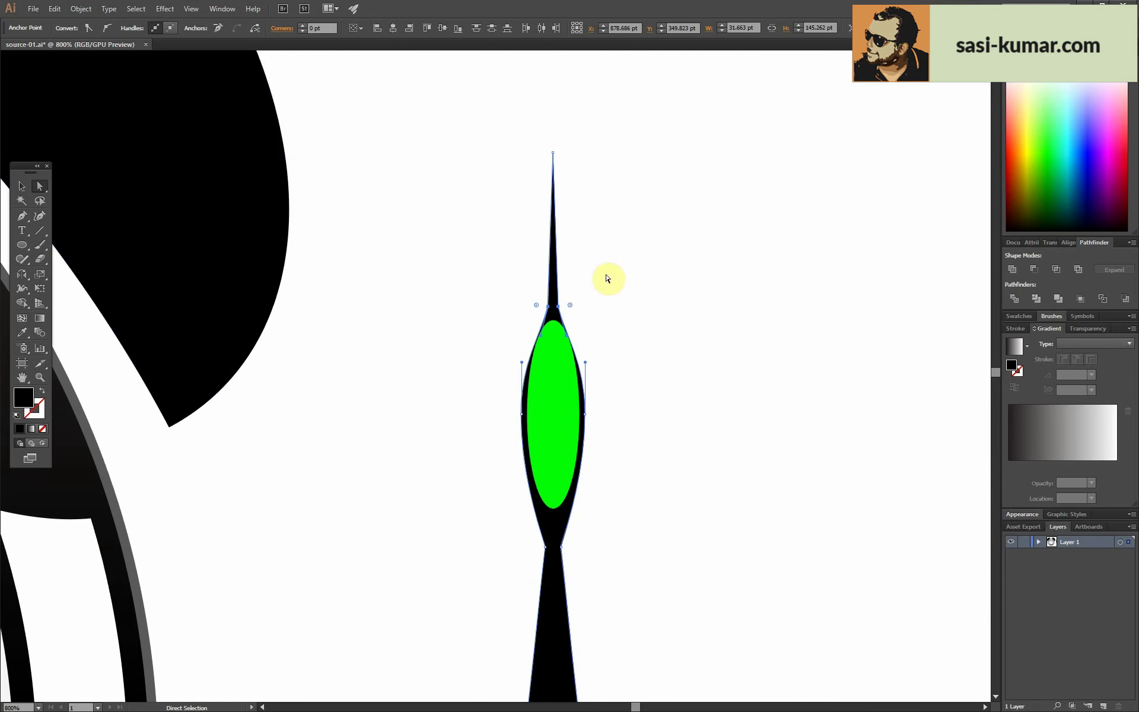
pyautogui.click(21, 185)
pyautogui.click(561, 387)
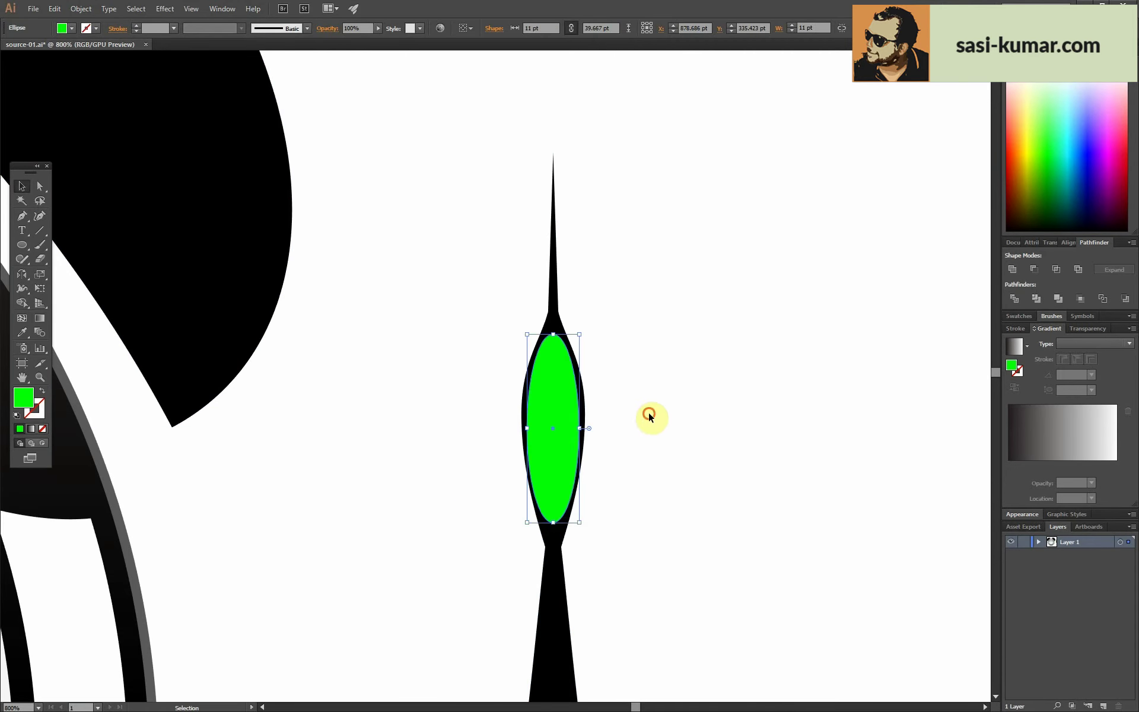
# - Convert the hand's waist anchors to smooth so the waist curves around the oval
pyautogui.hotkey('ctrl', '-')
pyautogui.hotkey('ctrl', '-')
pyautogui.hotkey('ctrl', '-')
pyautogui.hotkey('ctrl', '+')
pyautogui.hotkey('ctrl', '+')
pyautogui.hotkey('ctrl', '+')
pyautogui.click(593, 350)
pyautogui.scroll(-3, 624, 373)
pyautogui.moveTo(624, 373)
pyautogui.mouseDown()
pyautogui.moveTo(643, 425)
pyautogui.moveTo(588, 476)
pyautogui.mouseUp()
pyautogui.click(508, 631)
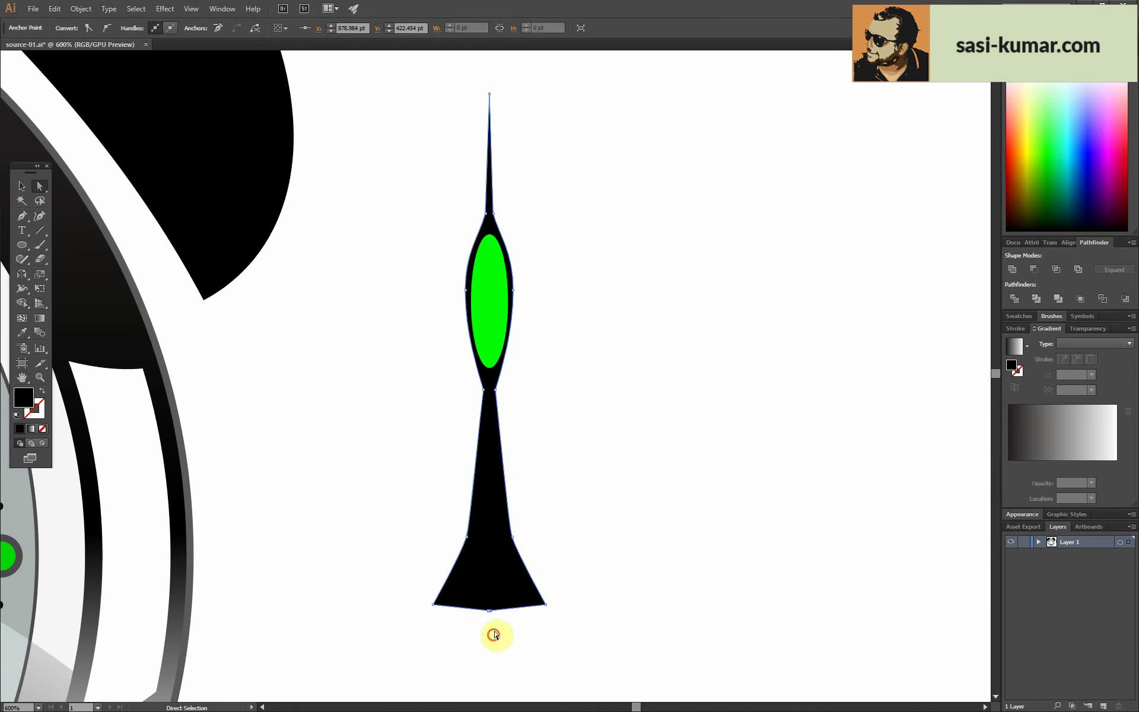
pyautogui.keyDown('alt'); pyautogui.scroll(4, 521, 458); pyautogui.keyUp('alt')
pyautogui.click(742, 479)
pyautogui.hotkey('ctrl', '+')
pyautogui.click(492, 327)
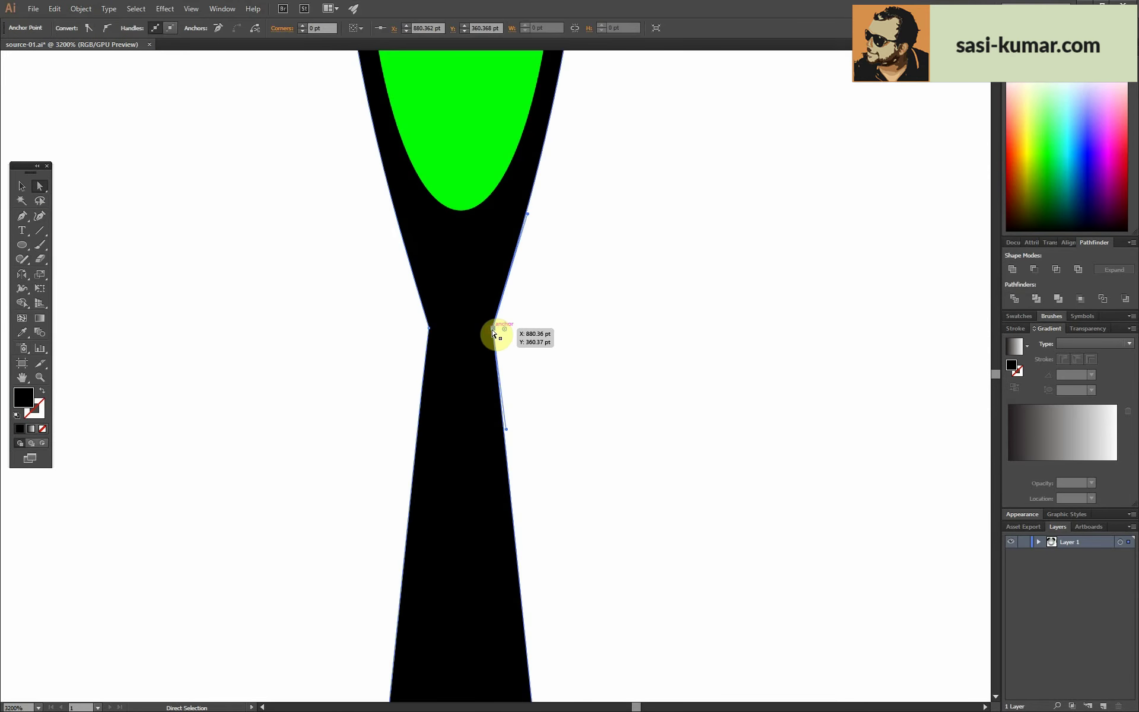
pyautogui.keyDown('shift'); pyautogui.click(429, 328); pyautogui.keyUp('shift')
pyautogui.click(106, 28)
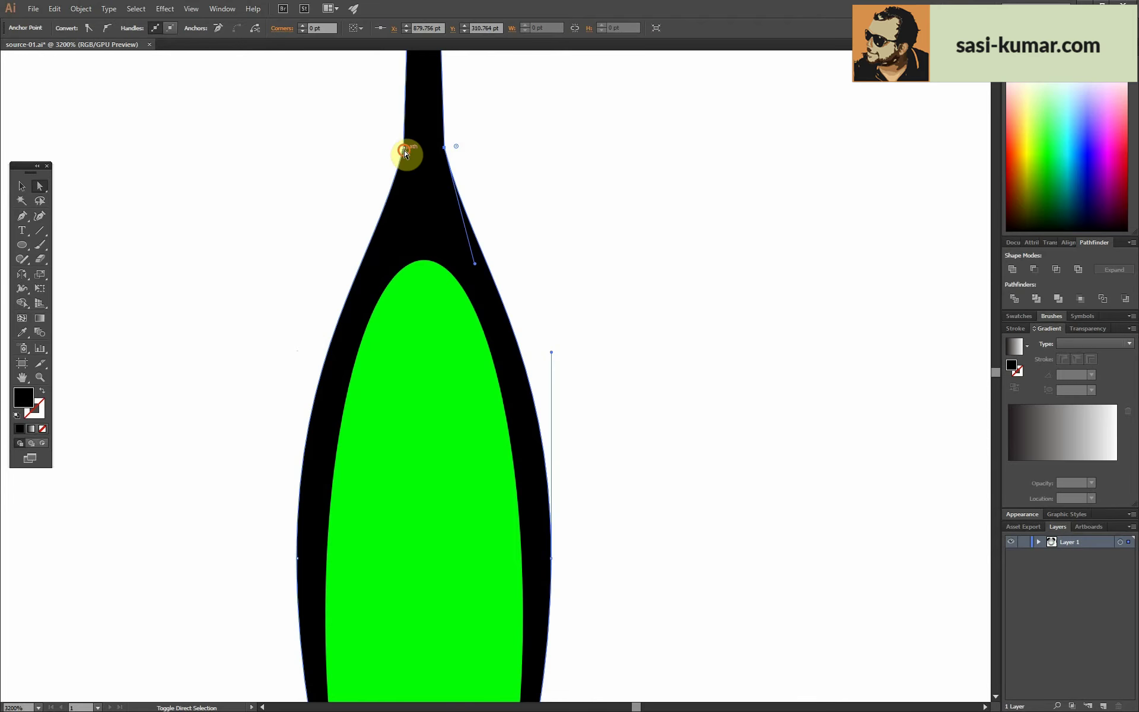
# - Remove the small notch anchors so the flared base ends in a single point
pyautogui.moveTo(498, 166)
pyautogui.mouseDown()
pyautogui.moveTo(568, 335)
pyautogui.moveTo(584, 71)
pyautogui.mouseUp()
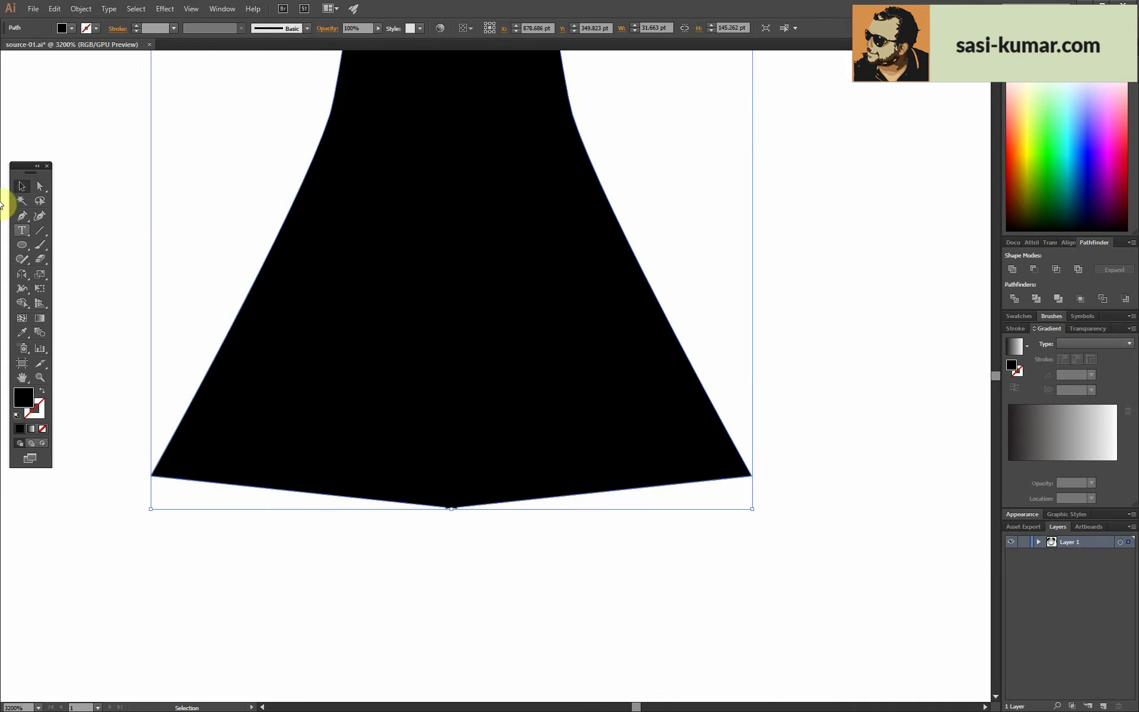
pyautogui.click(457, 508)
pyautogui.click(445, 507)
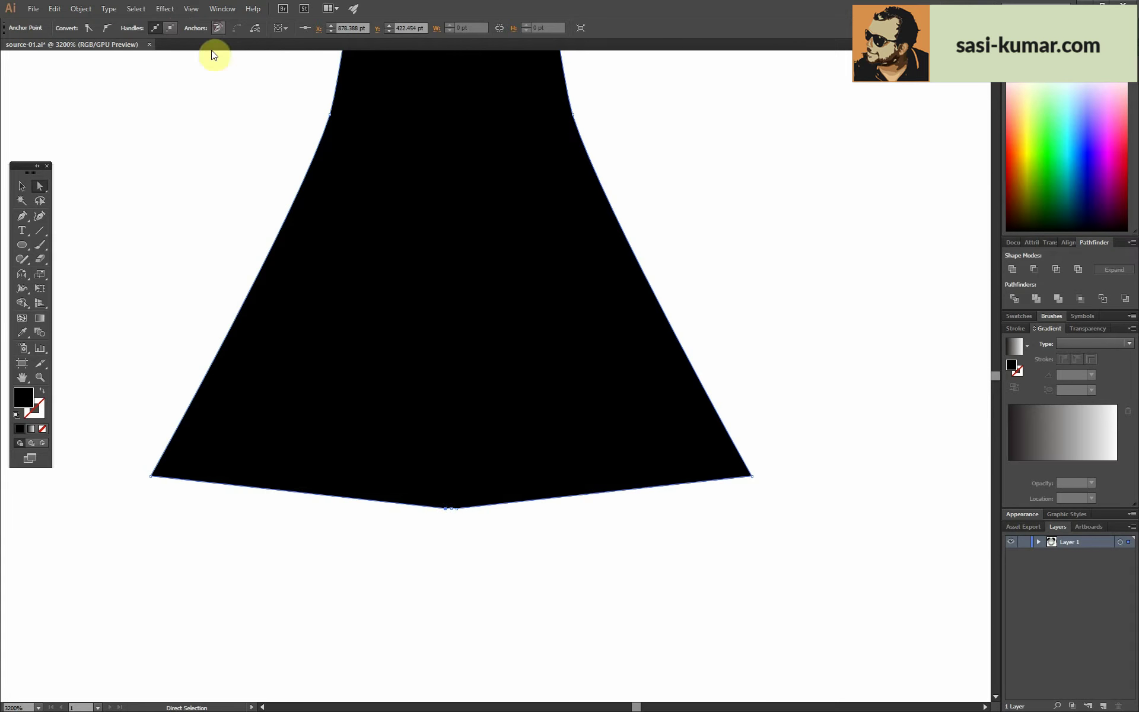
pyautogui.hotkey('ctrl', '+')
pyautogui.hotkey('ctrl', '+')
pyautogui.hotkey('ctrl', '+')
pyautogui.click(218, 28)
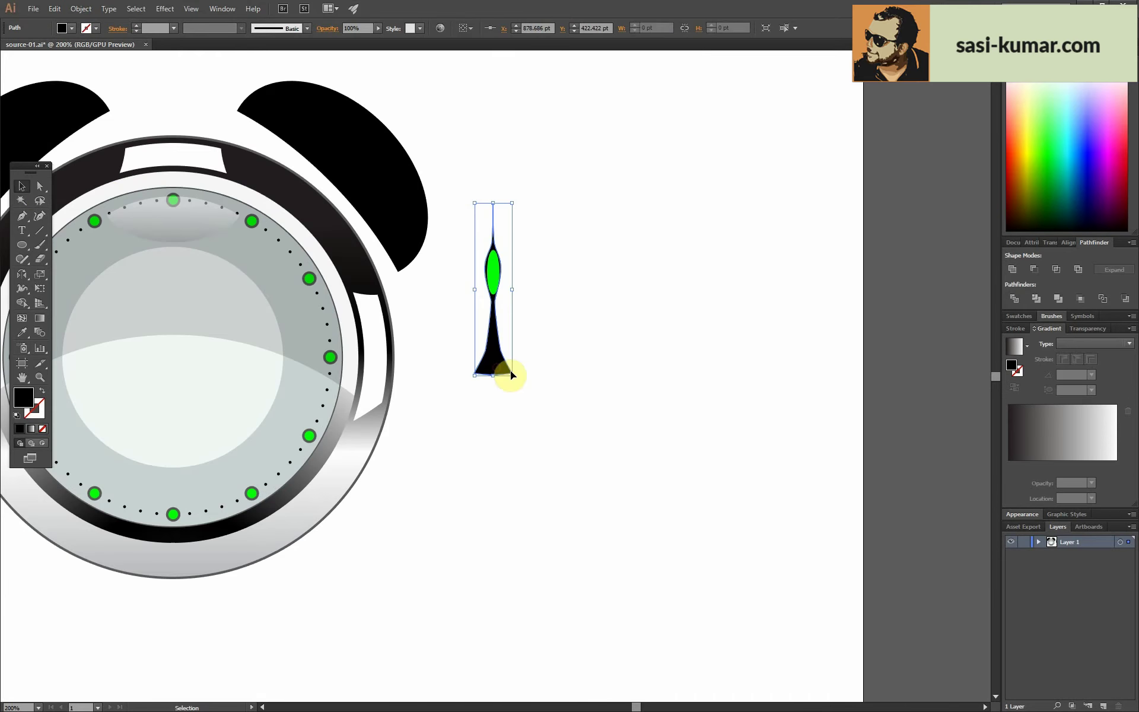
# - Place a duplicate of the clock hand to the right of the original
pyautogui.click(493, 273)
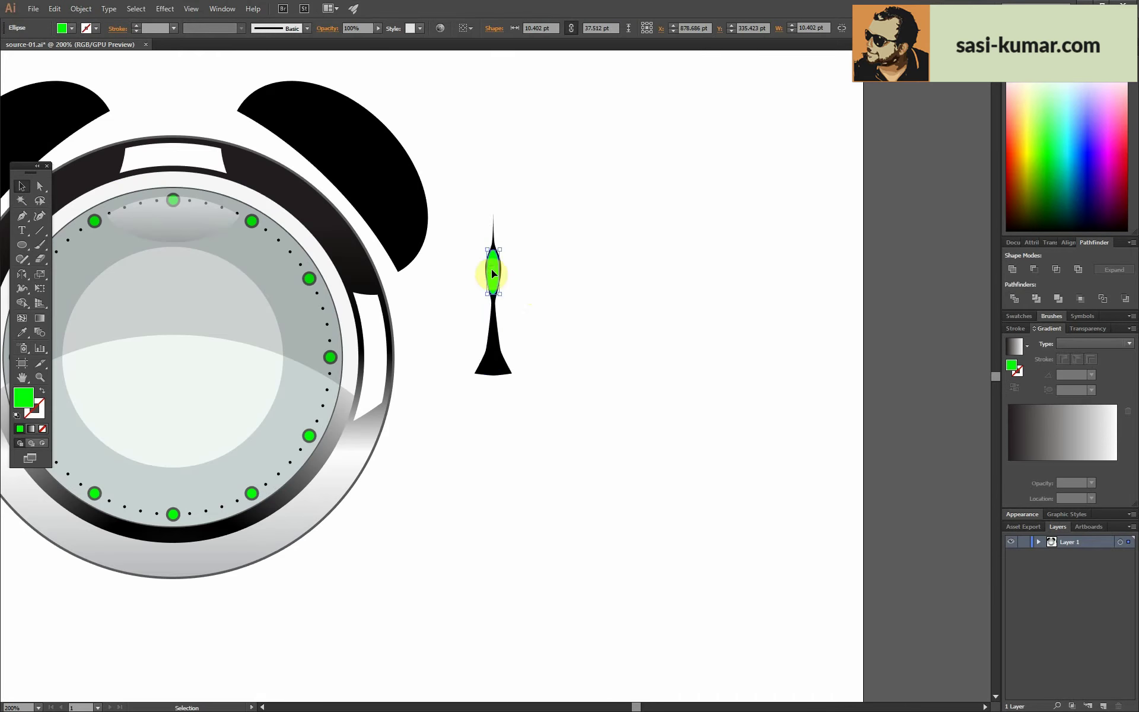
pyautogui.hotkey('ctrl', '+')
pyautogui.hotkey('ctrl', '+')
pyautogui.hotkey('ctrl', '+')
pyautogui.click(579, 433)
pyautogui.moveTo(580, 433)
pyautogui.mouseDown()
pyautogui.moveTo(564, 379)
pyautogui.moveTo(417, 593)
pyautogui.mouseUp()
pyautogui.hotkey('ctrl', '-')
pyautogui.moveTo(491, 427); pyautogui.dragTo(591, 428)
pyautogui.click(687, 389)
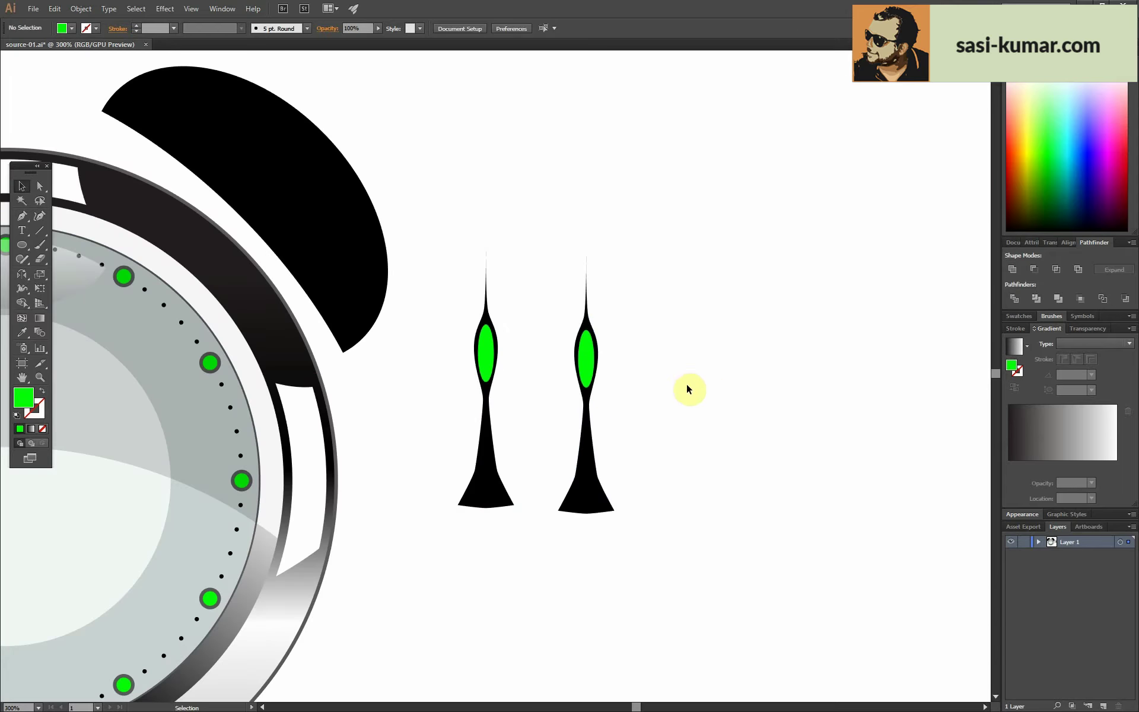
pyautogui.hotkey('ctrl', '+')
pyautogui.hotkey('ctrl', '+')
# - Move the copy's green ellipse aside and drag its waist anchors down to widen the bulge
pyautogui.click(553, 318)
pyautogui.moveTo(553, 318); pyautogui.dragTo(786, 312)
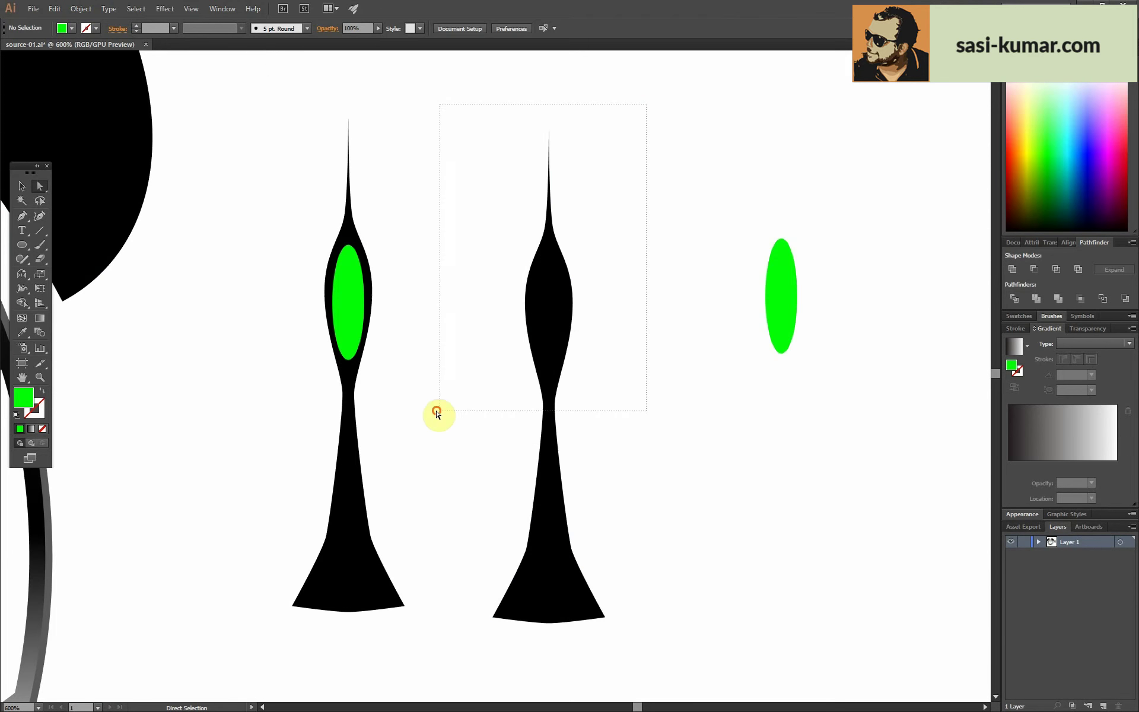
pyautogui.moveTo(550, 405); pyautogui.dragTo(549, 505)
pyautogui.click(549, 193)
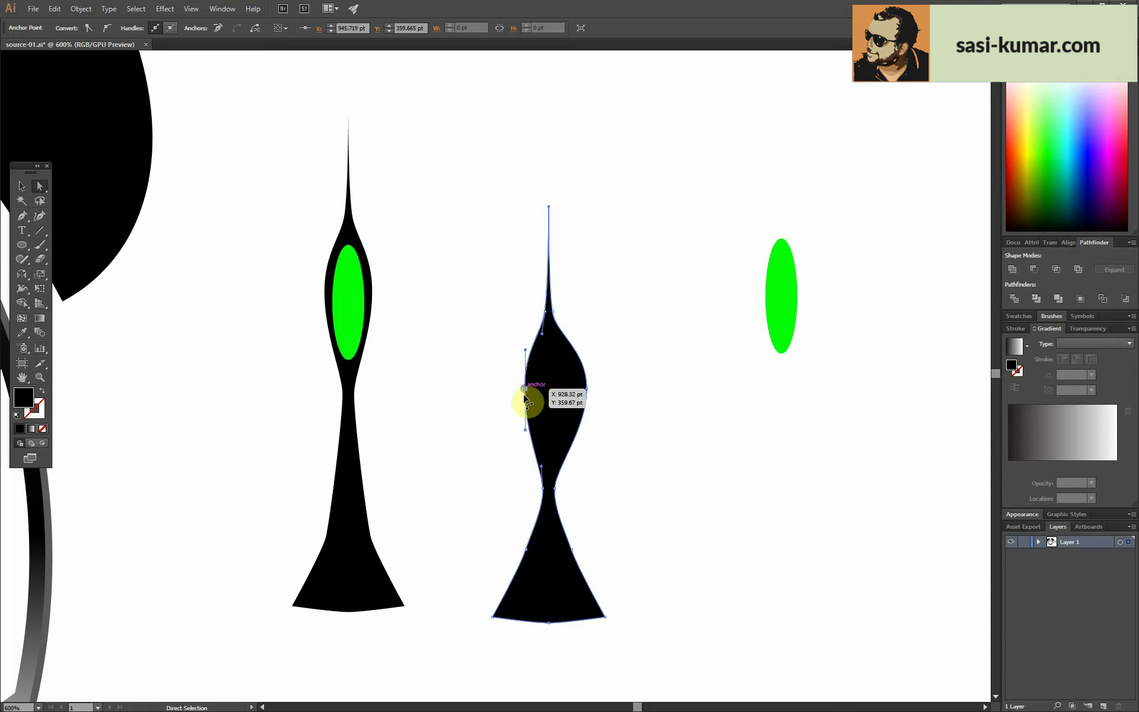
pyautogui.press('v')
# - Re-centre the green ellipse inside the copied hand in isolation mode, then exit
pyautogui.doubleClick(784, 337)
pyautogui.moveTo(785, 337); pyautogui.dragTo(540, 406)
pyautogui.click(503, 28)
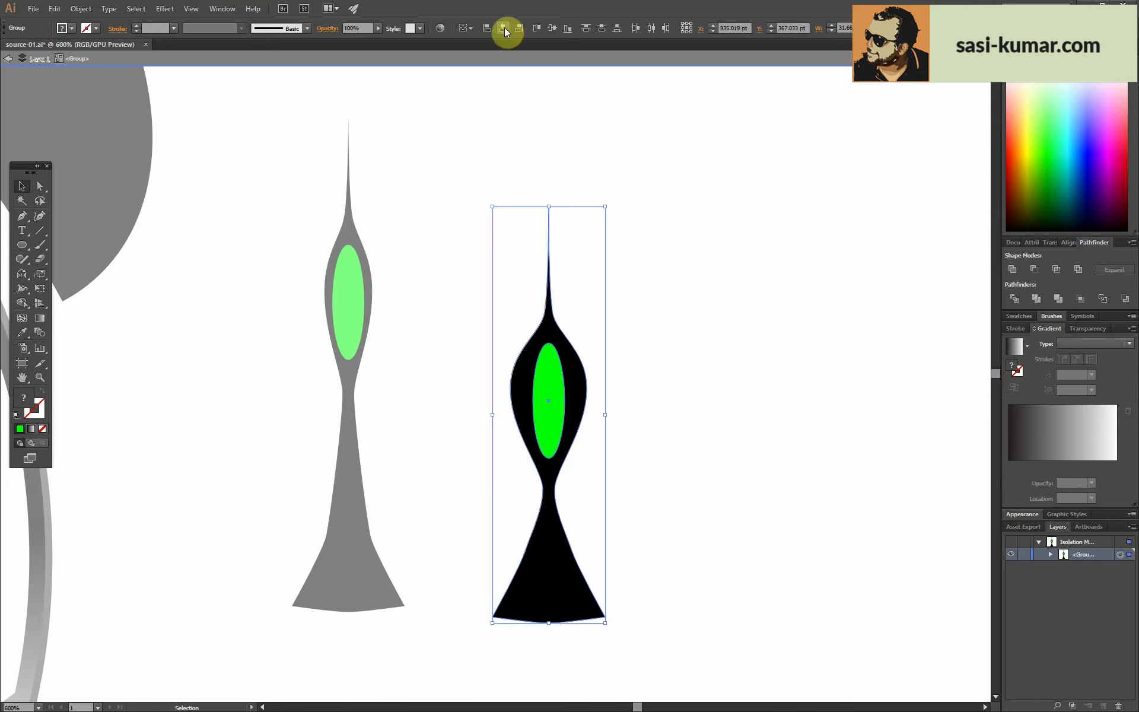
pyautogui.click(561, 401)
pyautogui.click(543, 472)
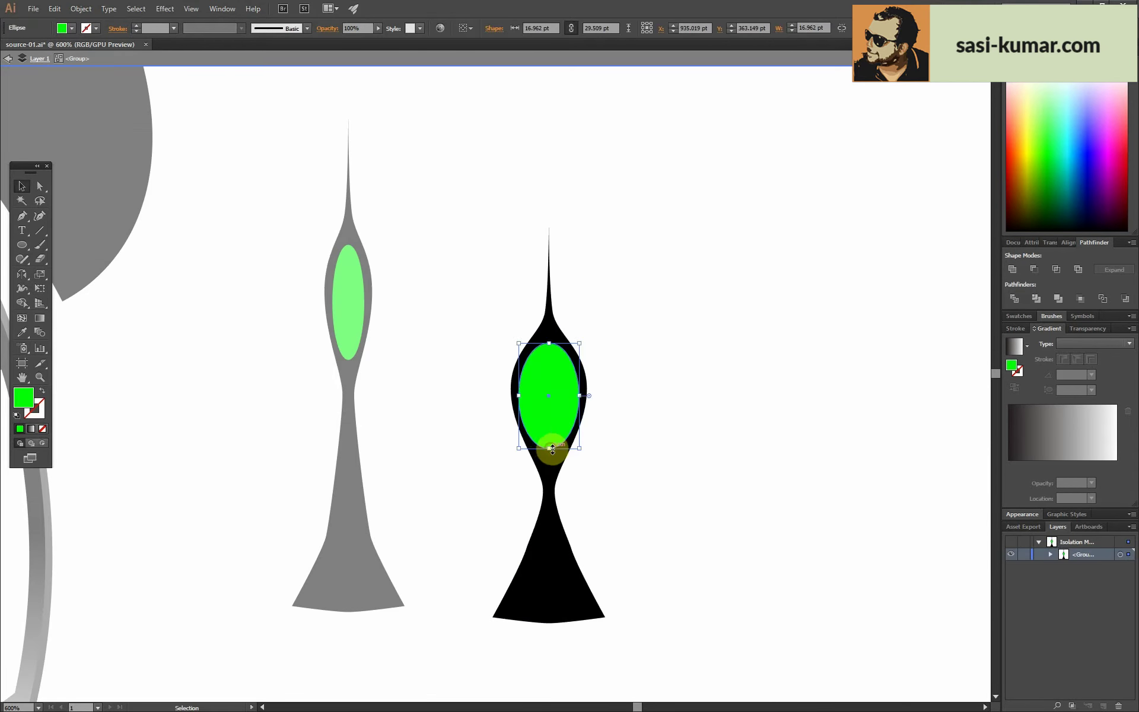
pyautogui.doubleClick(685, 361)
# - Zoom out and reposition both hands beside the clock
pyautogui.hotkey('ctrl', '-')
pyautogui.hotkey('ctrl', '-')
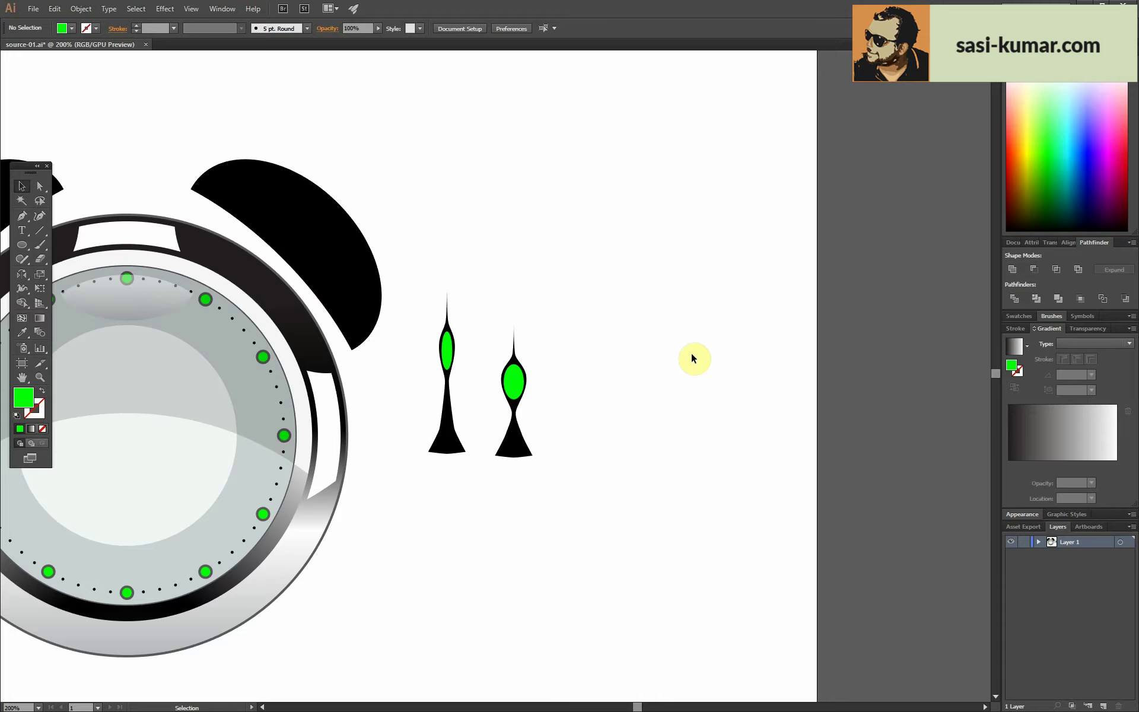
pyautogui.hscroll(-3, 617, 473)
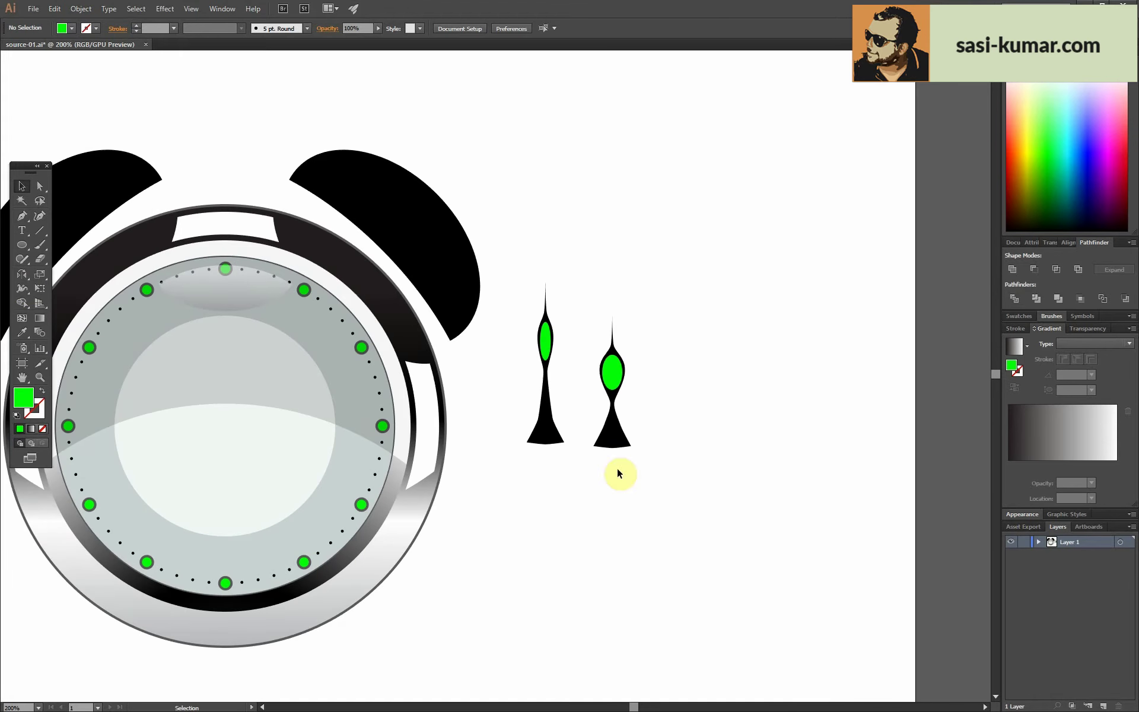
pyautogui.hscroll(-4, 181, 440)
pyautogui.moveTo(696, 374)
pyautogui.mouseDown()
pyautogui.moveTo(372, 386)
pyautogui.moveTo(877, 504)
pyautogui.mouseUp()
pyautogui.click(570, 273)
# - Add vertical and horizontal guides through the clock centre and move the long hand there
pyautogui.hotkey('ctrl', 'r')
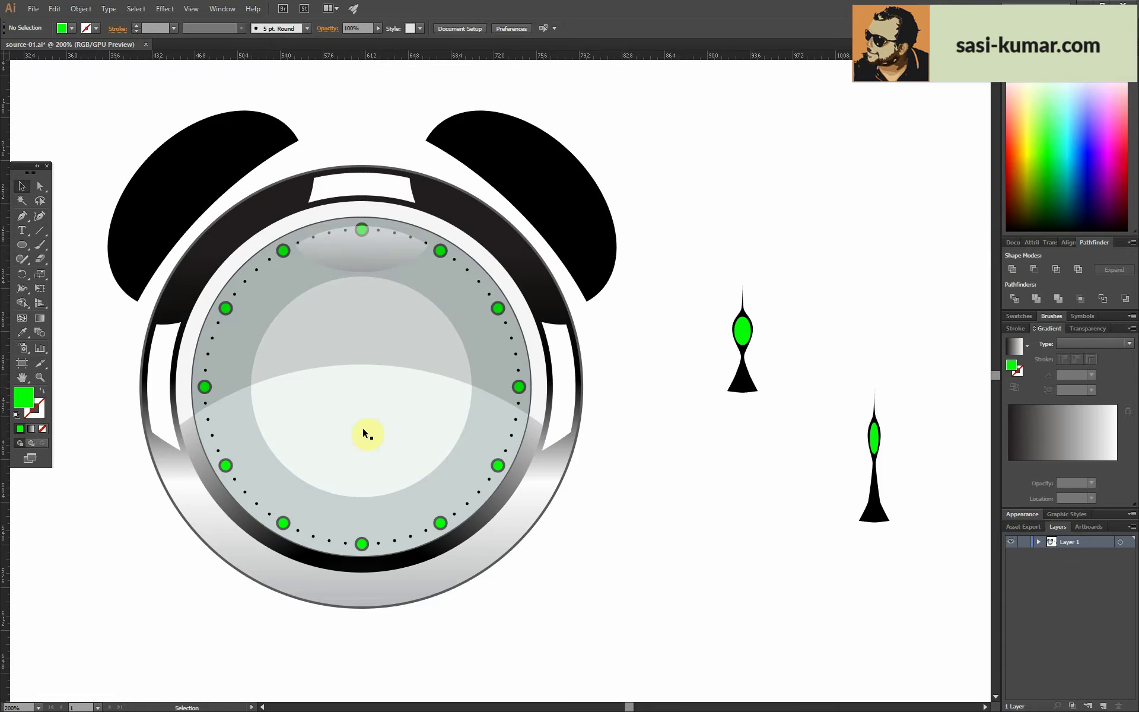
pyautogui.moveTo(5, 432); pyautogui.dragTo(361, 489)
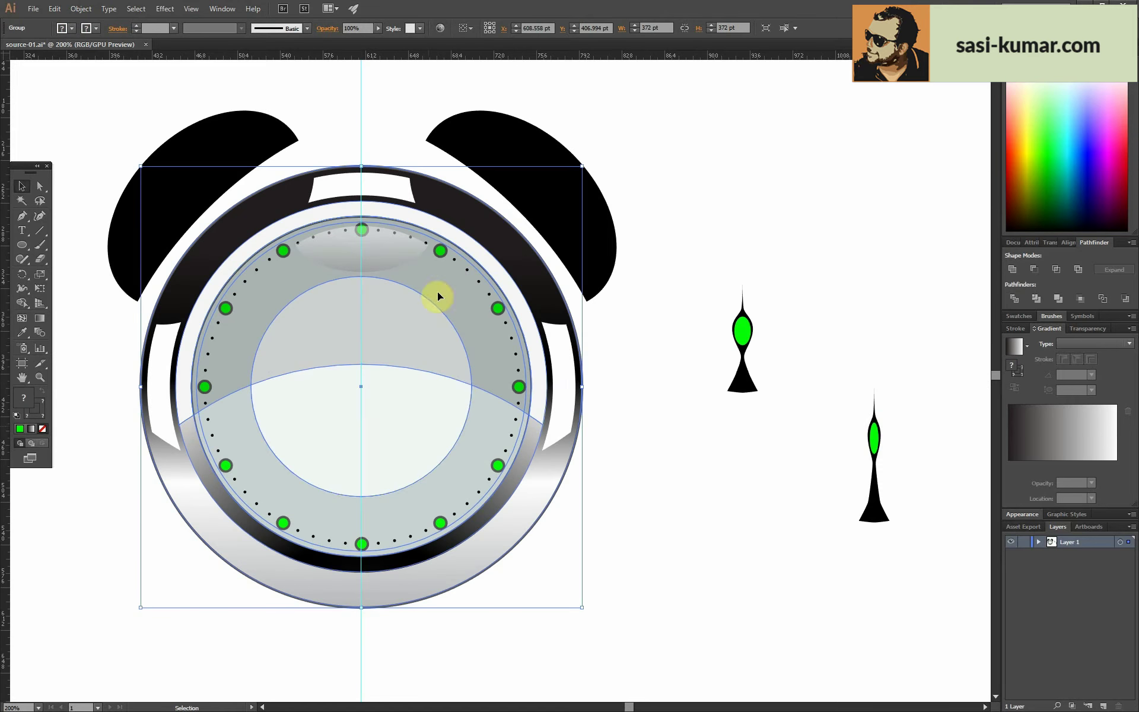
pyautogui.moveTo(462, 390); pyautogui.dragTo(463, 389)
pyautogui.moveTo(877, 474); pyautogui.dragTo(364, 338)
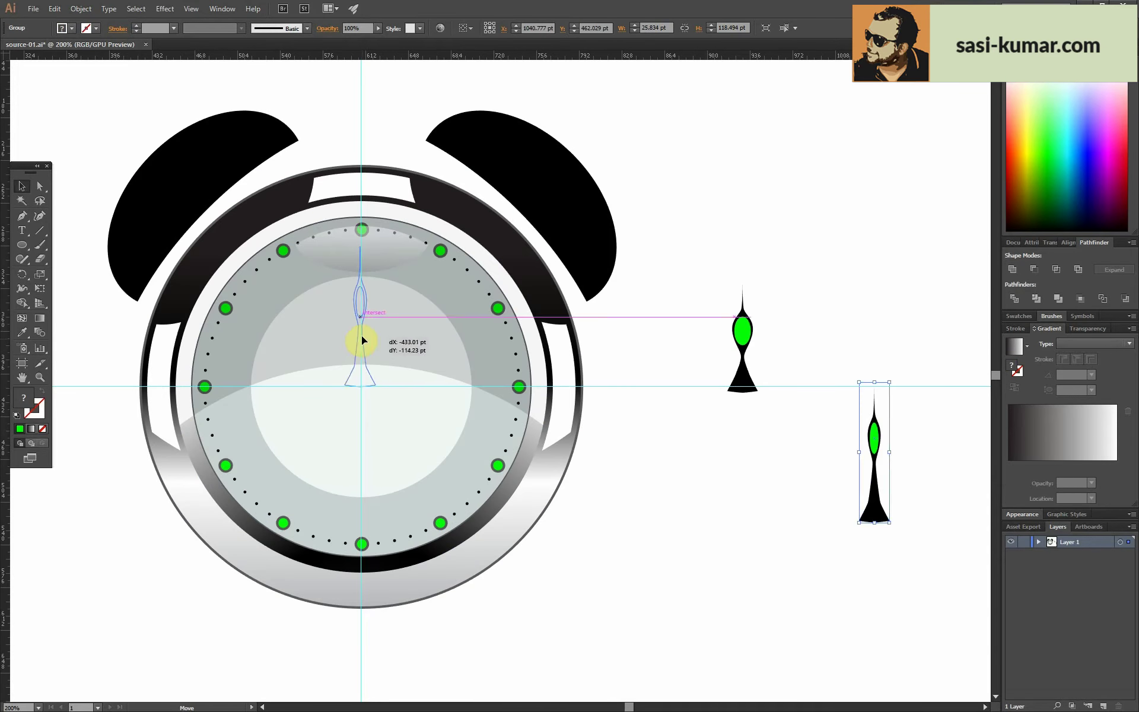
pyautogui.hotkey('ctrl', '+')
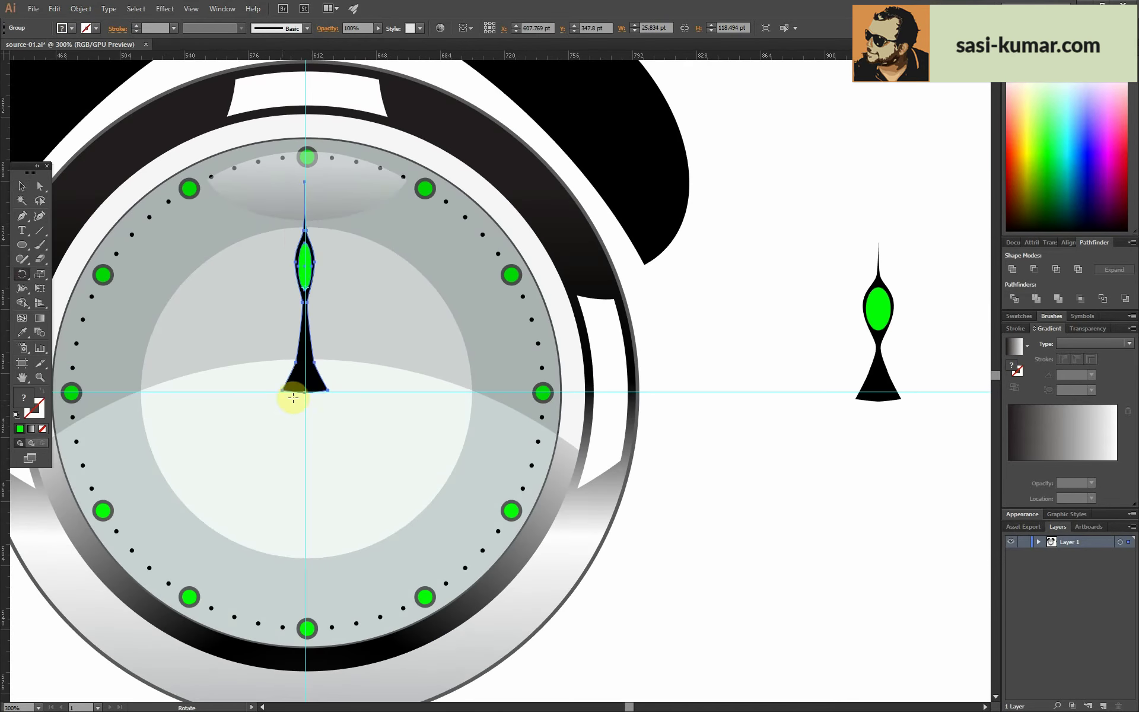
# - Rotate the long hand around its base so it points toward the lower right
pyautogui.moveTo(550, 444); pyautogui.dragTo(550, 444)
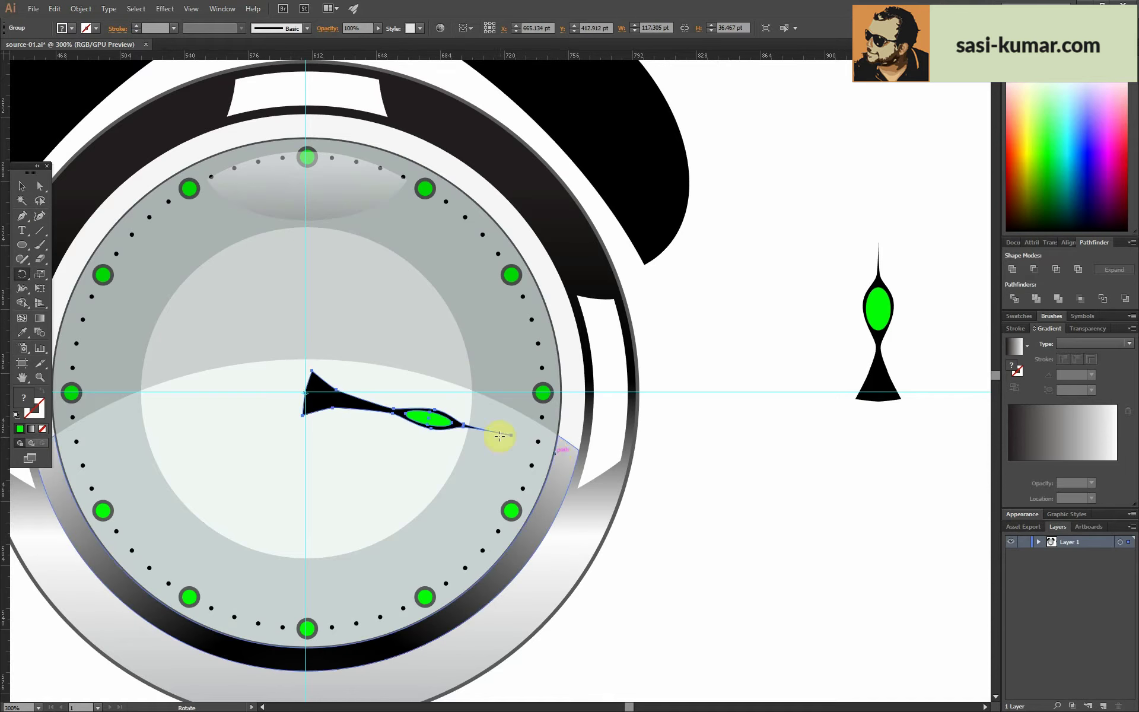
pyautogui.press('v')
pyautogui.click(875, 359)
pyautogui.hotkey('ctrl', 'z')
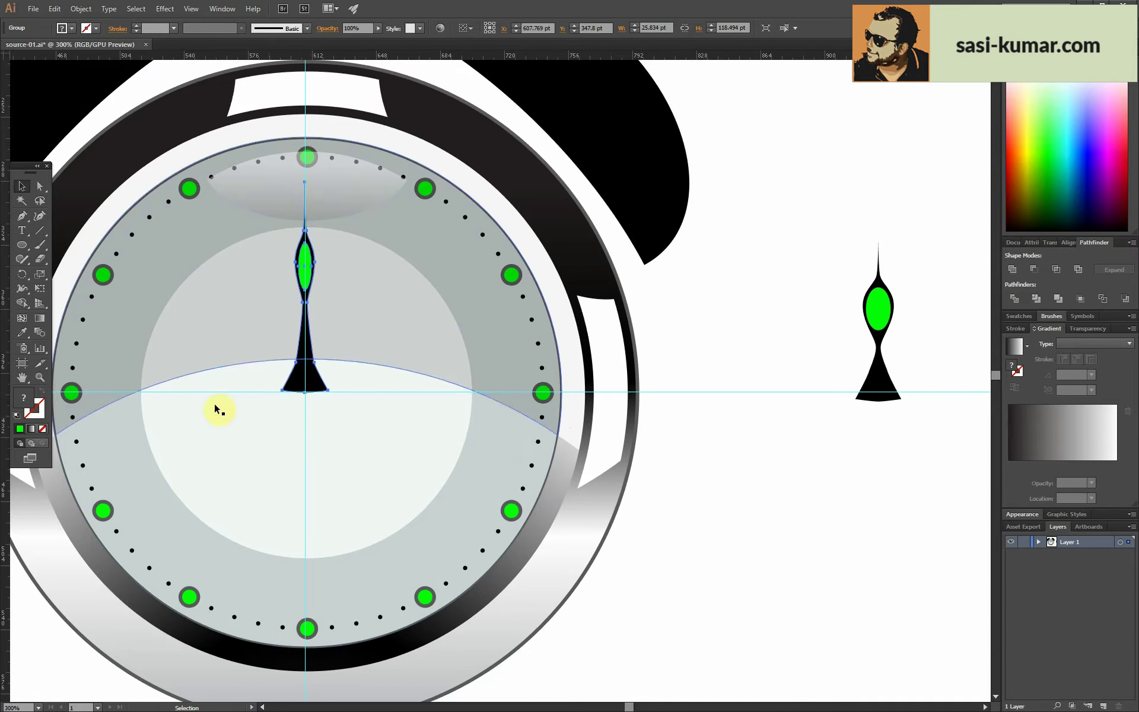
pyautogui.press('r')
pyautogui.click(305, 392)
pyautogui.moveTo(305, 185); pyautogui.dragTo(256, 380)
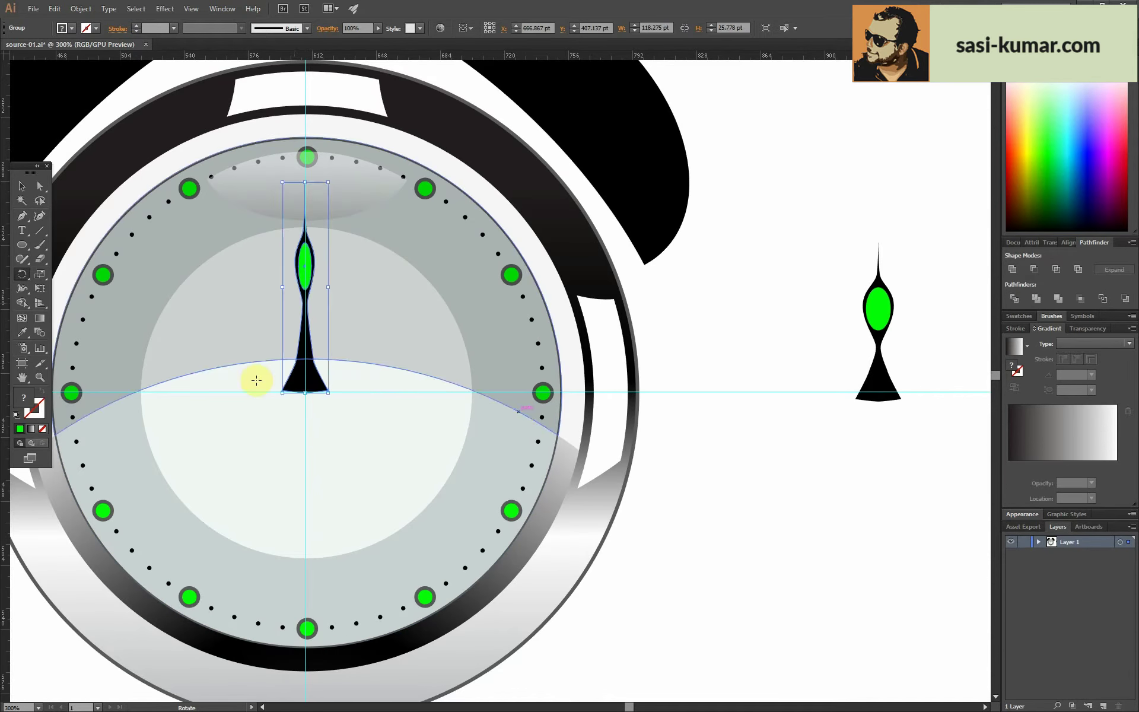
pyautogui.moveTo(306, 186); pyautogui.dragTo(547, 534)
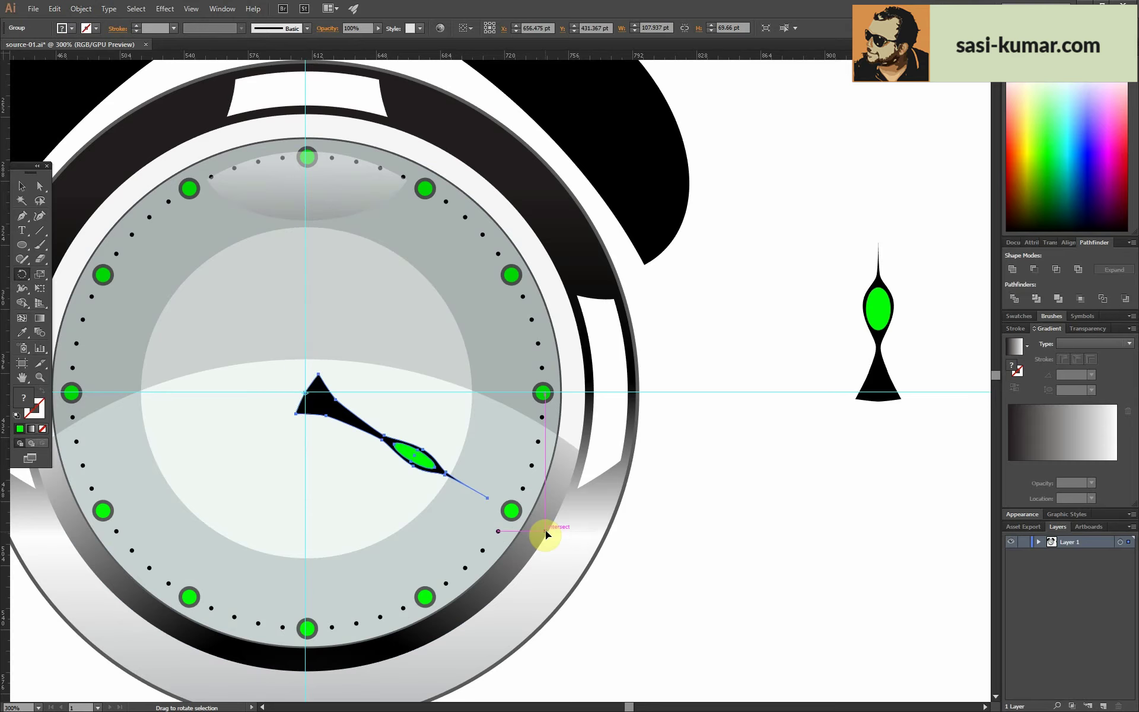
pyautogui.press('v')
# - Mount the short hand at the clock centre and rotate it toward the lower right
pyautogui.click(867, 350)
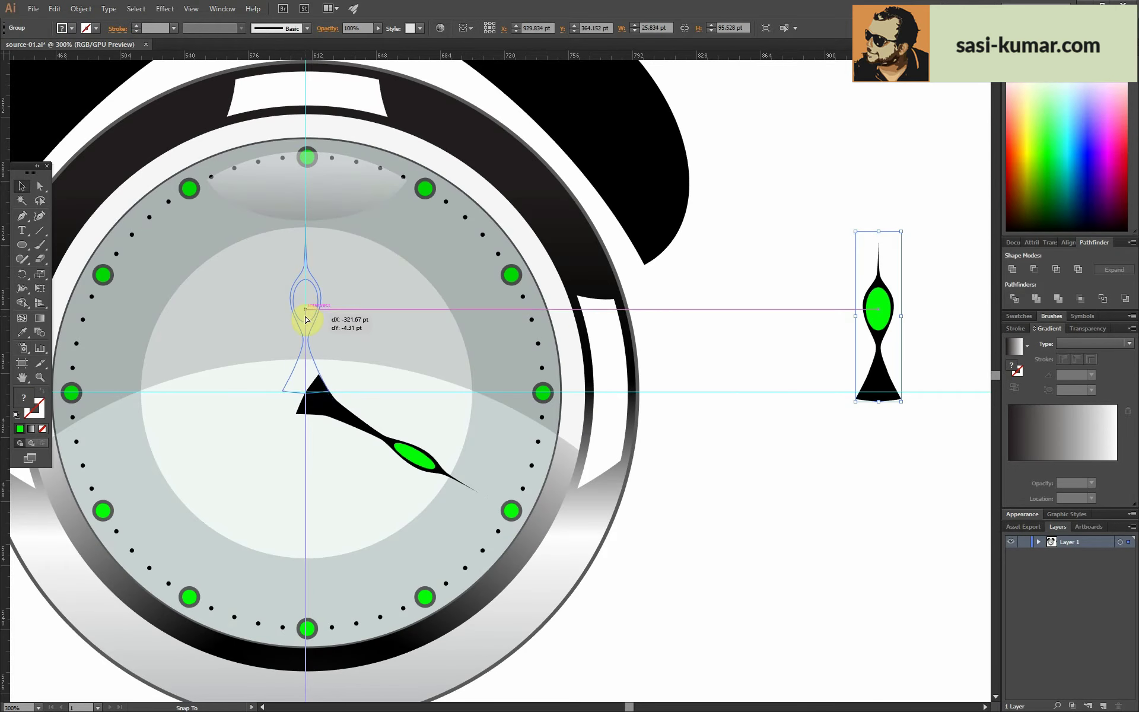
pyautogui.moveTo(306, 320); pyautogui.dragTo(306, 320)
pyautogui.click(742, 479)
pyautogui.click(318, 378)
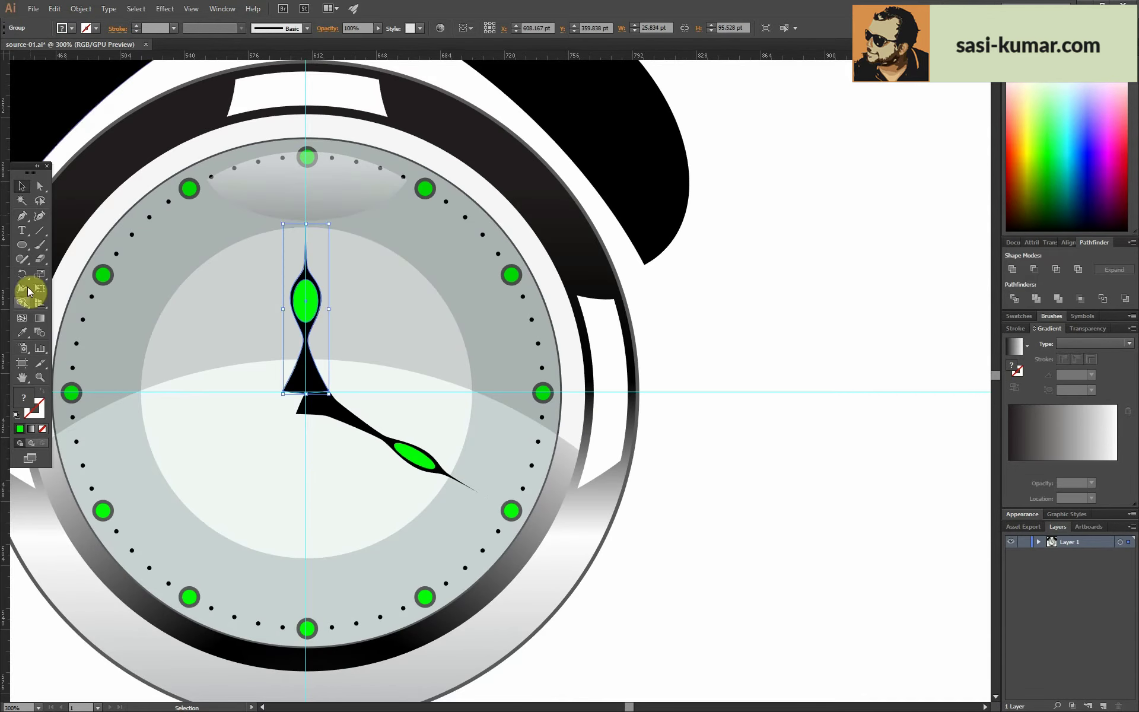
pyautogui.moveTo(503, 566); pyautogui.dragTo(508, 559)
pyautogui.press('v')
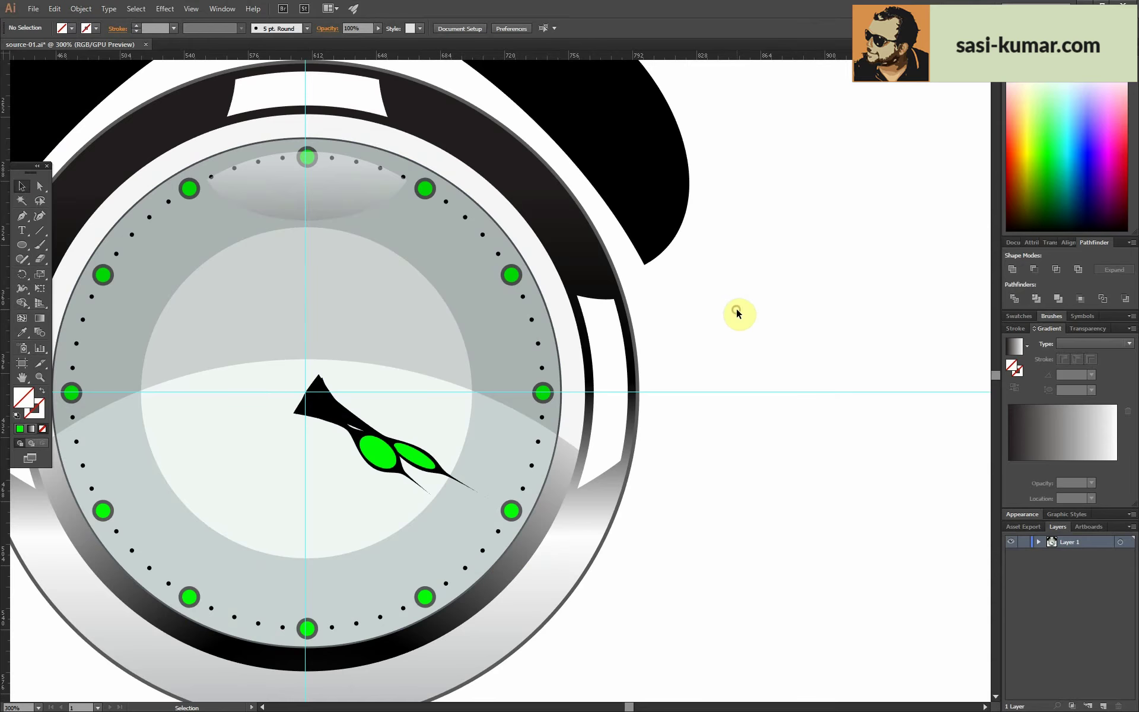
pyautogui.hscroll(-3, 700, 374)
pyautogui.scroll(-1, 700, 374)
# - Move the hand's top point down-left and its base's left point up-right
pyautogui.press('a')
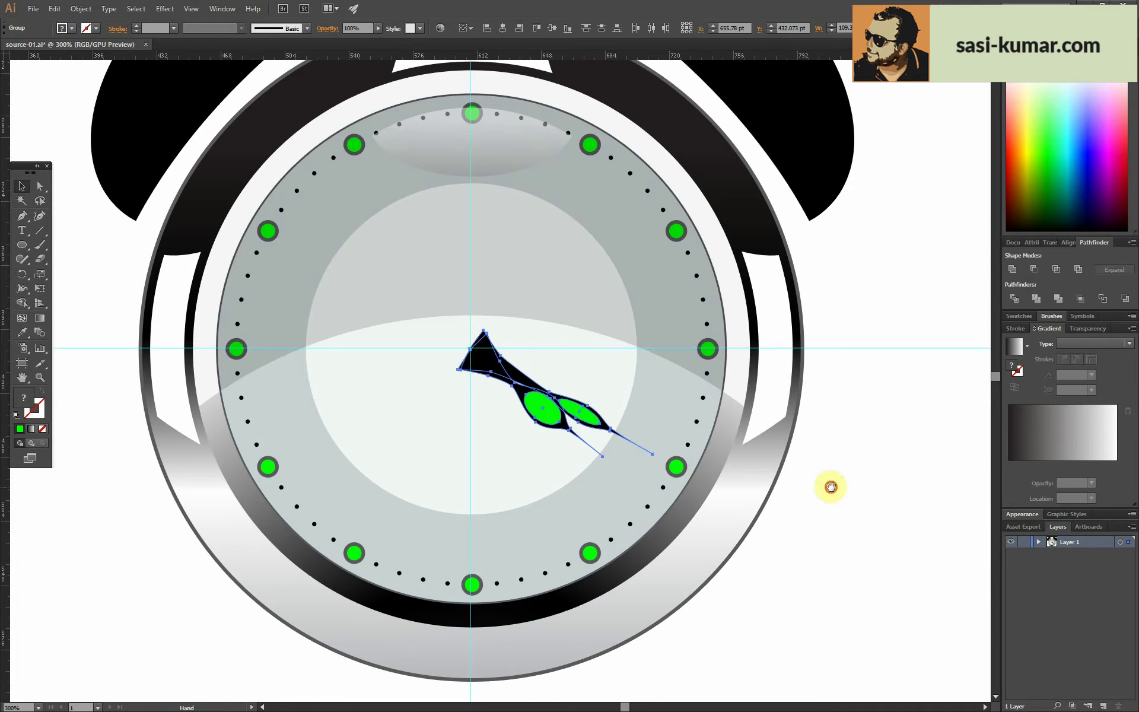
pyautogui.hotkey('ctrl', '+')
pyautogui.hotkey('ctrl', '+')
pyautogui.hotkey('ctrl', '+')
pyautogui.moveTo(469, 264); pyautogui.dragTo(426, 304)
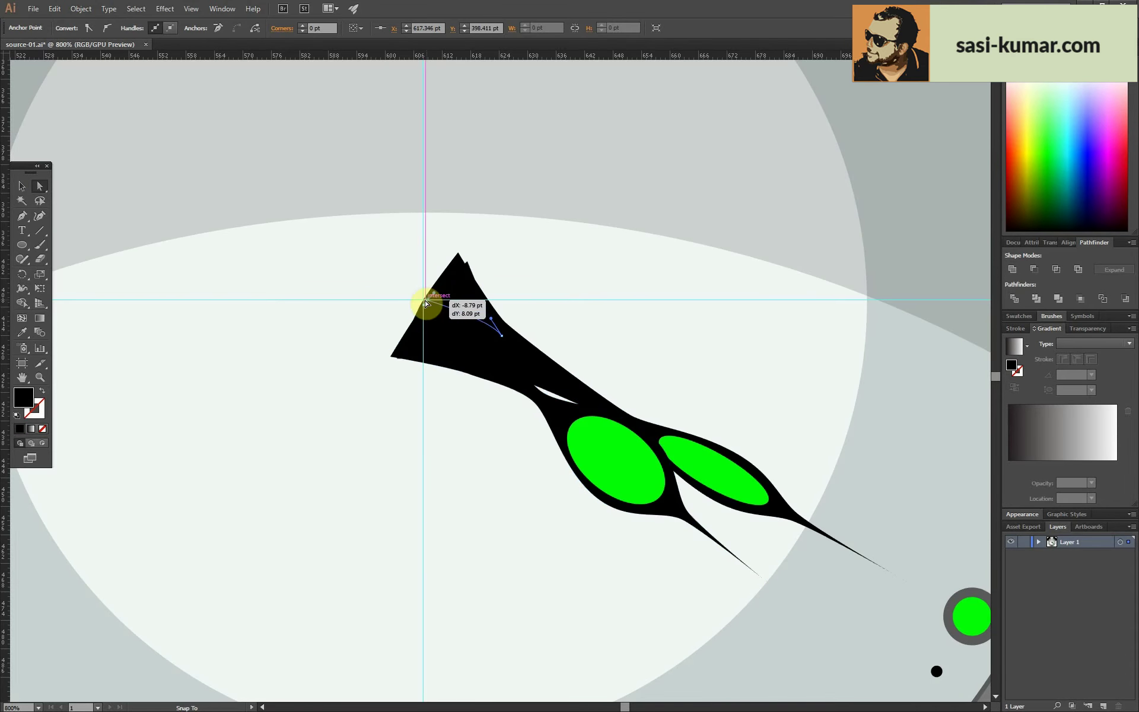
pyautogui.moveTo(396, 361); pyautogui.dragTo(442, 323)
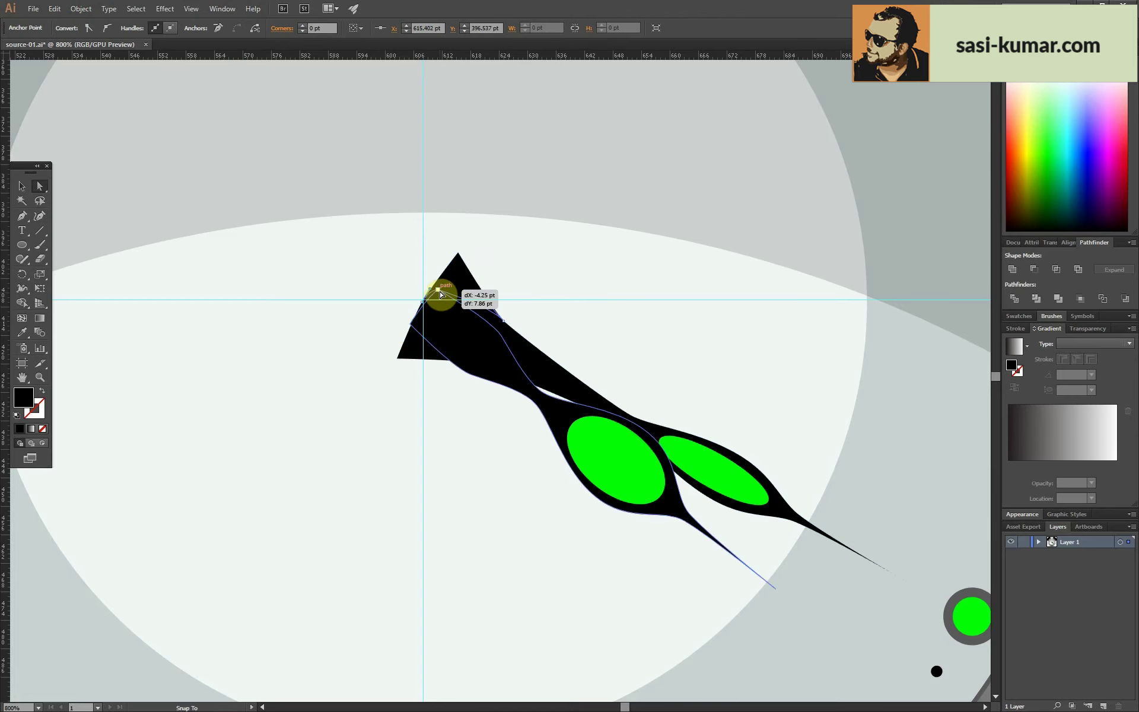
# - Draw a black hub circle centred on the guide crossing at the hands' pivot
pyautogui.click(22, 244)
pyautogui.moveTo(423, 300); pyautogui.dragTo(470, 347)
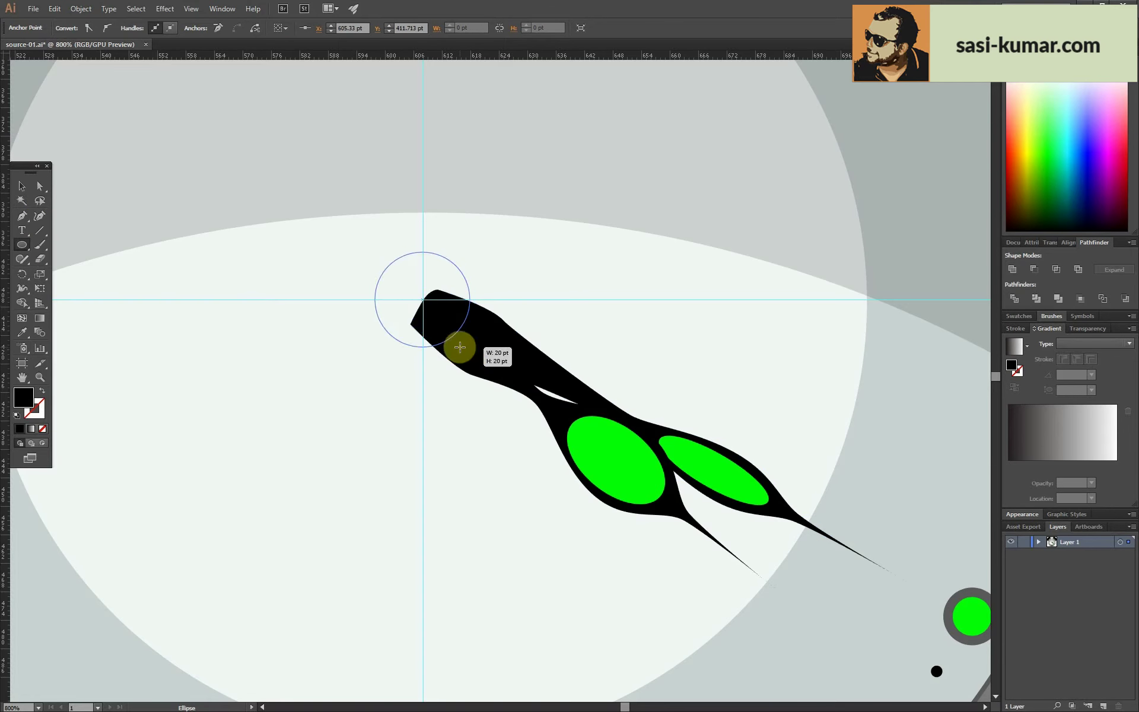
pyautogui.press('v')
pyautogui.click(336, 420)
pyautogui.click(403, 329)
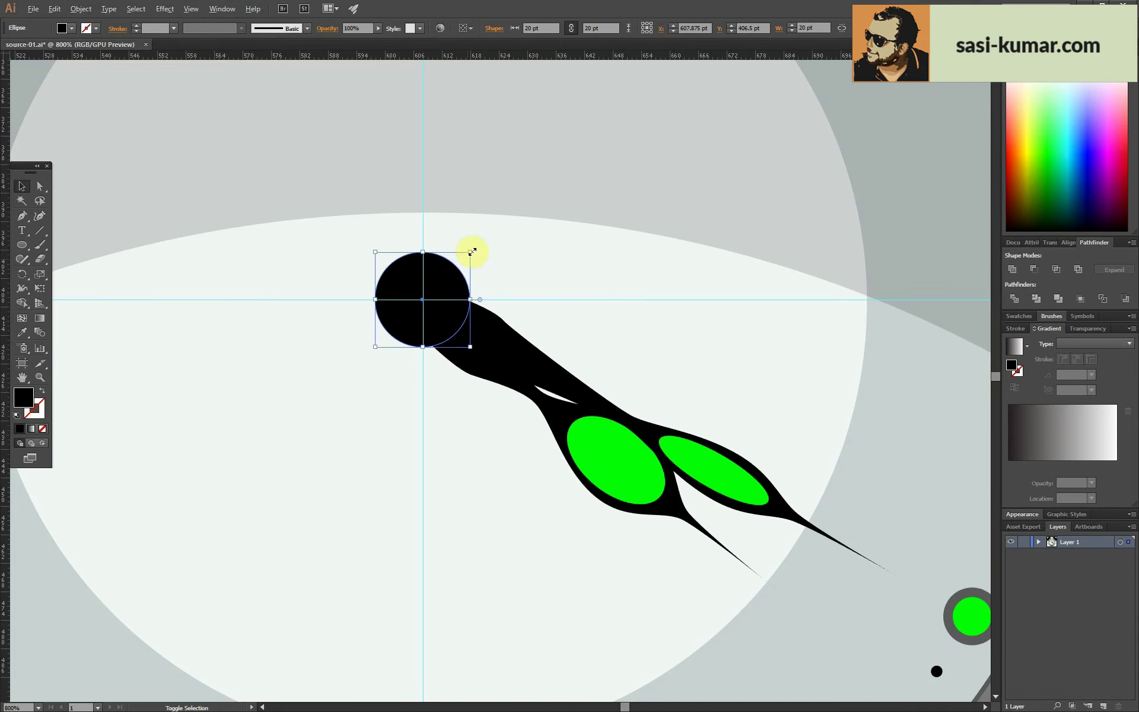
# - Split the hub circle along a horizontal line, leaving a lower half-disc in the face colour
pyautogui.moveTo(395, 310); pyautogui.dragTo(294, 300)
pyautogui.click(22, 186)
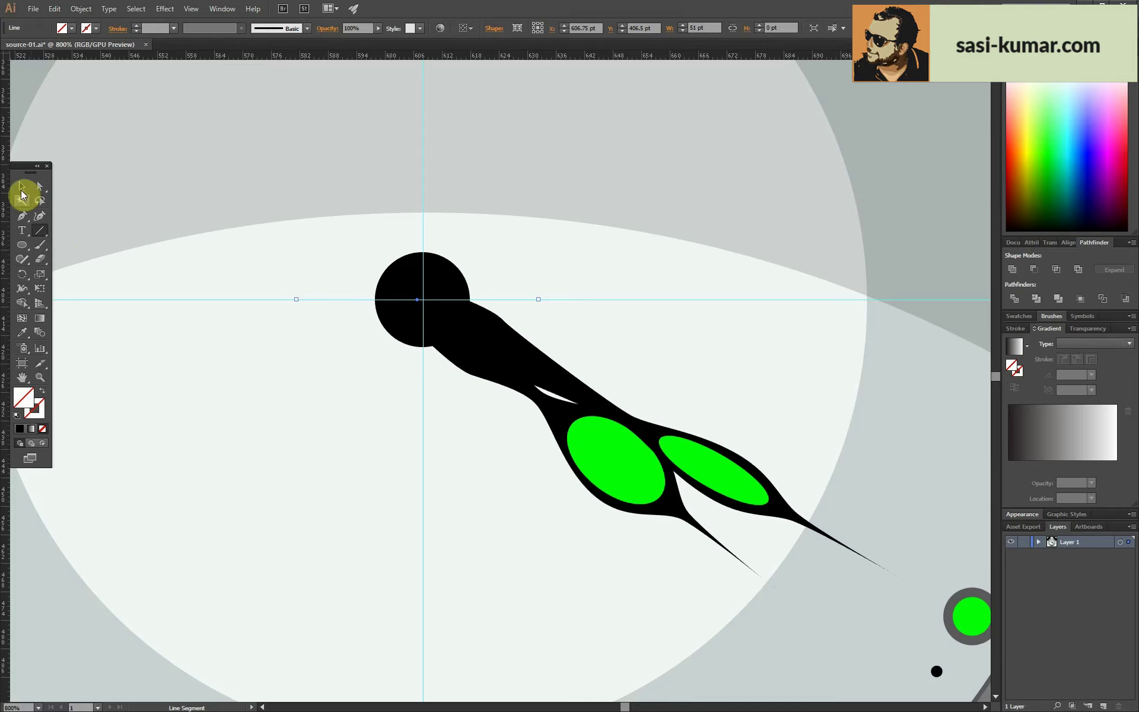
pyautogui.click(1036, 300)
pyautogui.doubleClick(432, 323)
pyautogui.click(414, 325)
pyautogui.press('Escape')
pyautogui.press('i')
pyautogui.click(182, 270)
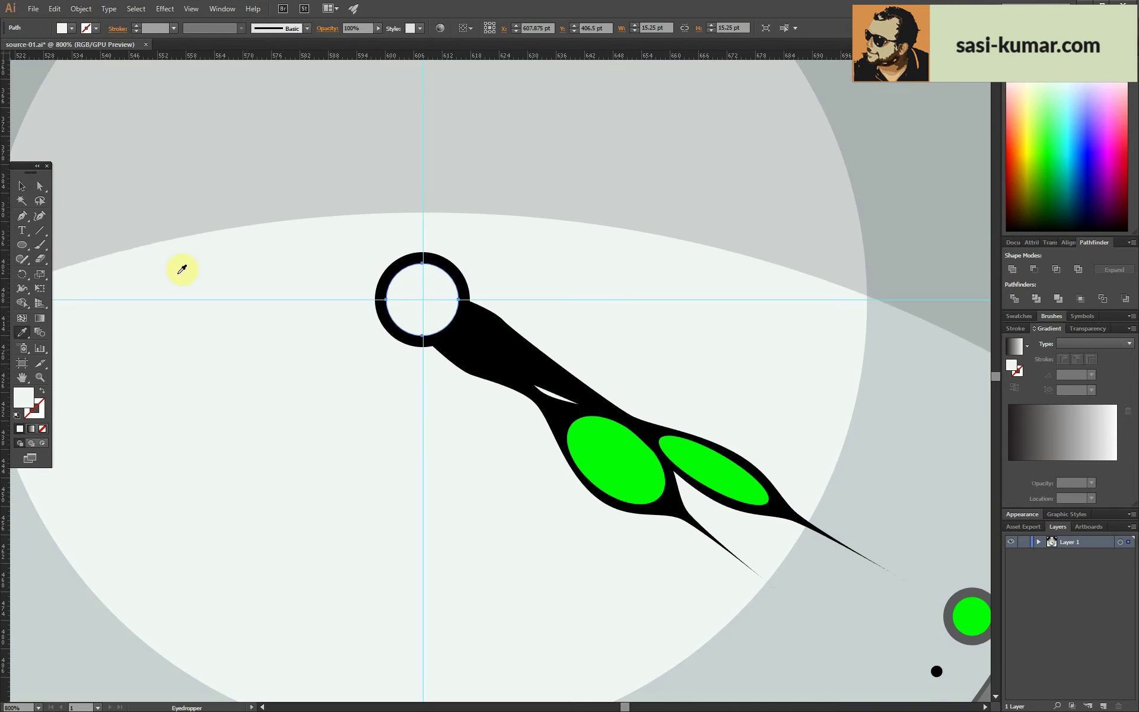
pyautogui.moveTo(339, 299); pyautogui.dragTo(339, 298)
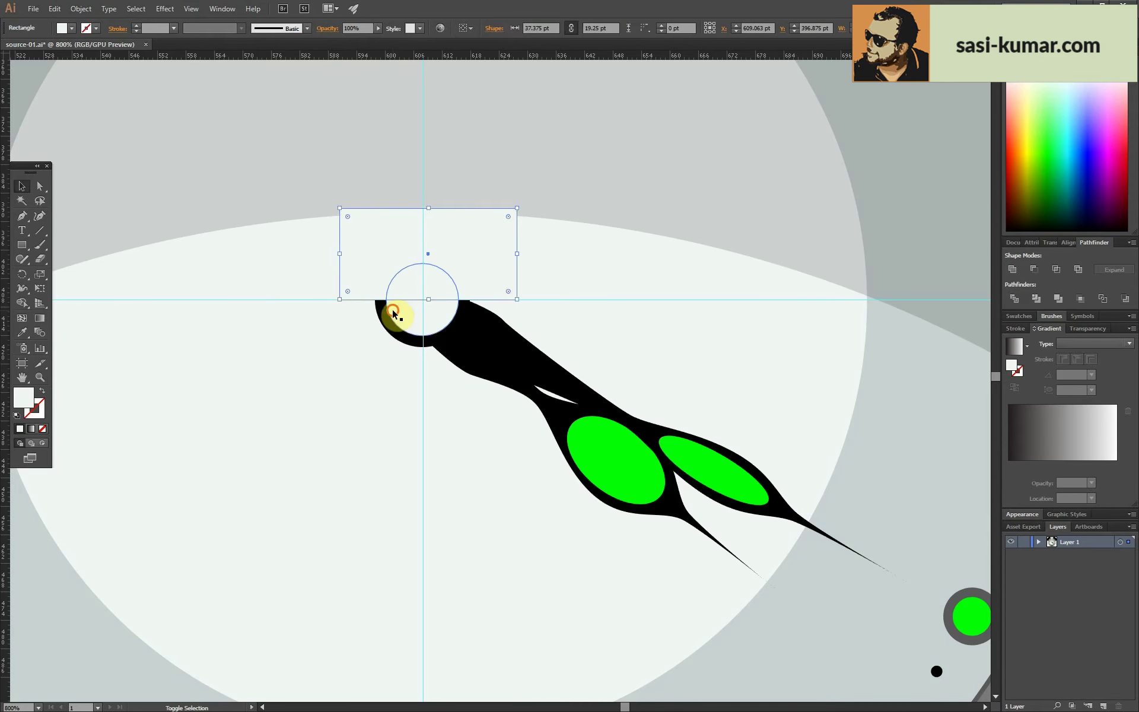
# - Zoom out to review the hub on the whole clock, then zoom back onto the hand
pyautogui.hotkey('ctrl', '0')
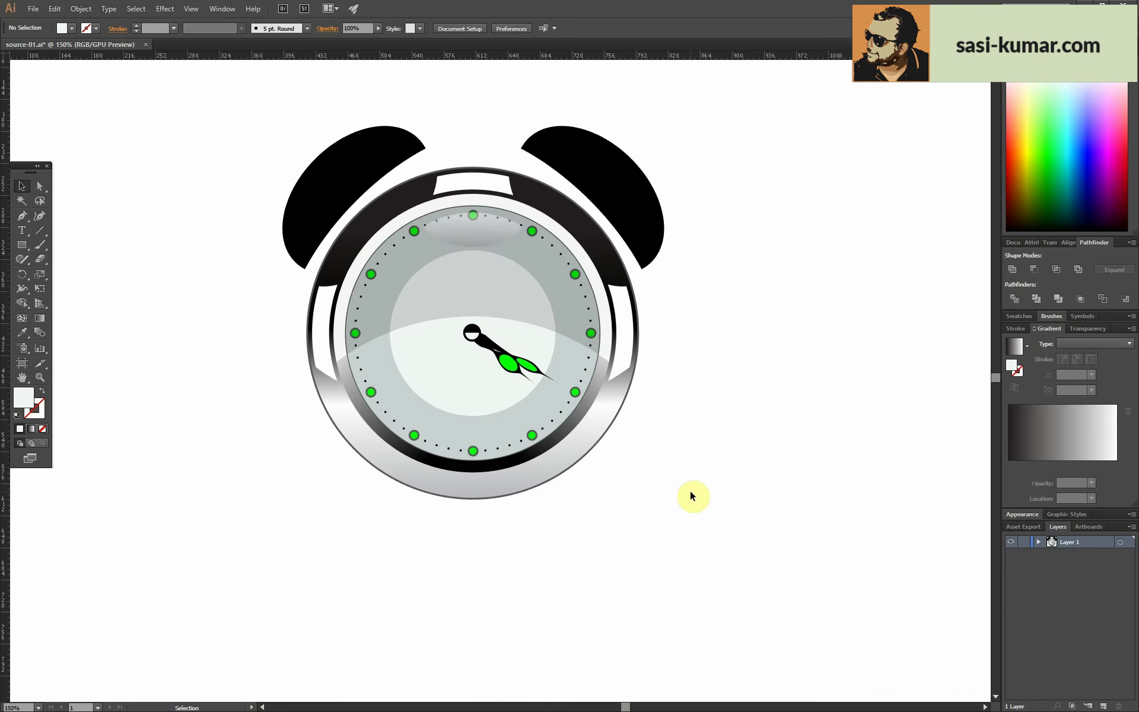
pyautogui.scroll(5, 528, 375)
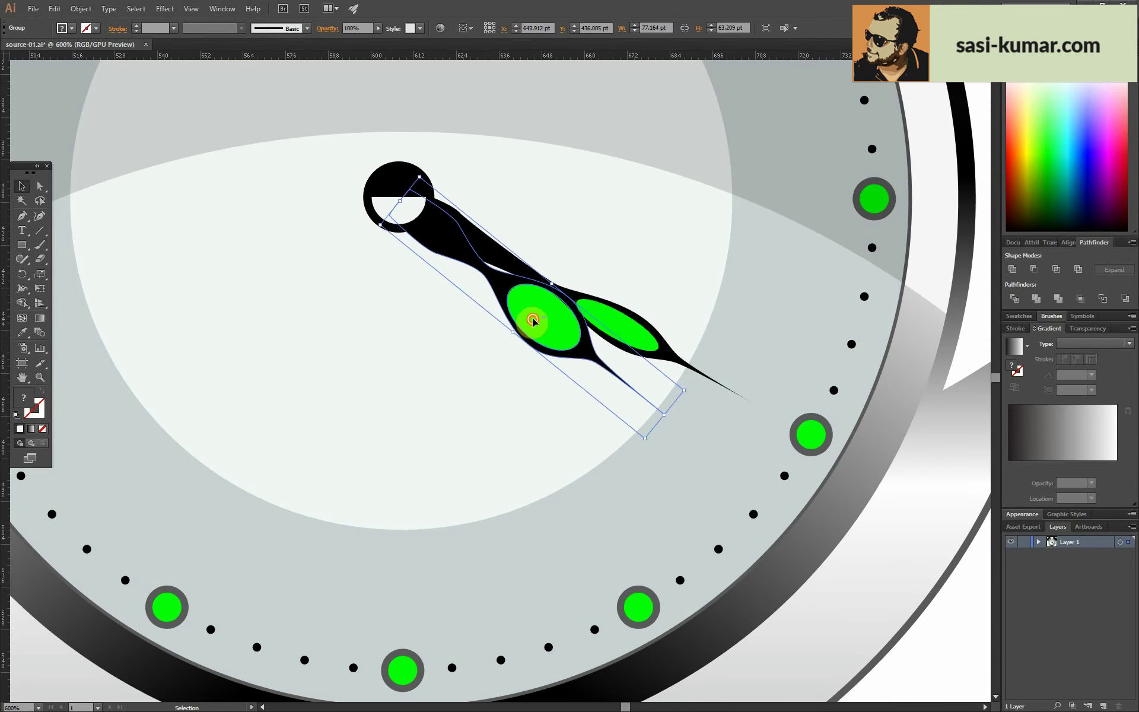
pyautogui.hotkey('ctrl', 'shift', 'a')
pyautogui.hotkey('ctrl', '1')
pyautogui.hotkey('ctrl', '+')
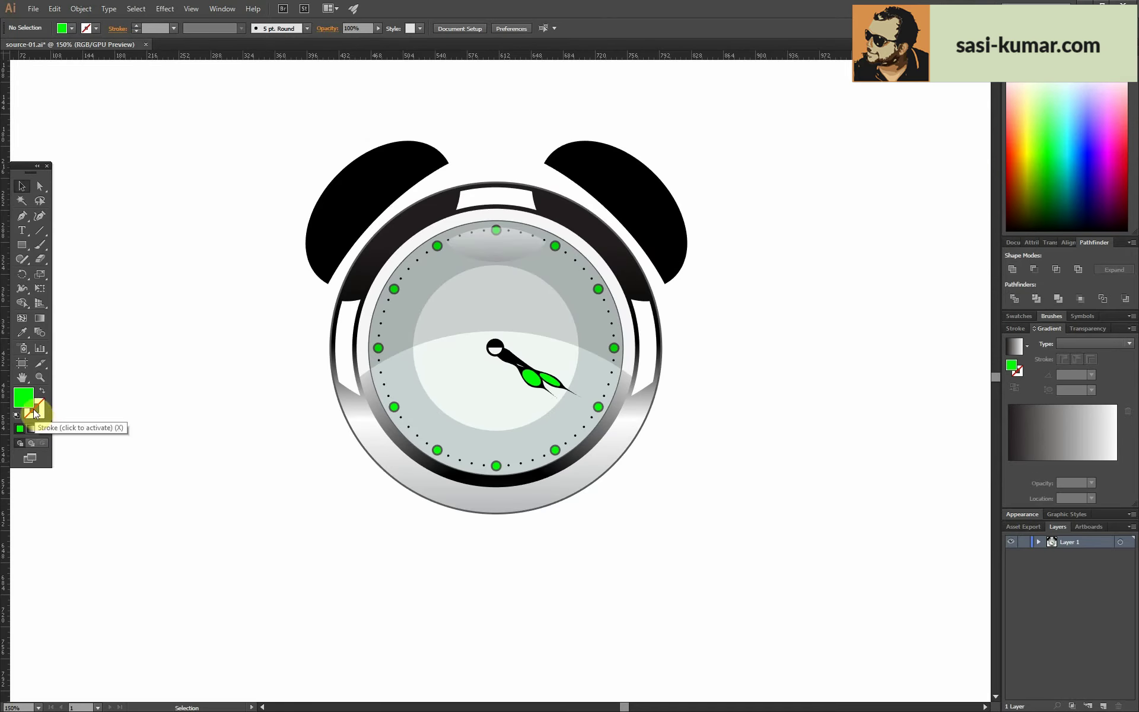
pyautogui.hotkey('ctrl', '+')
pyautogui.hotkey('ctrl', '+')
pyautogui.hotkey('ctrl', '+')
# - Reshape the hand outline's curves by dragging selected anchors, then inspect the result
pyautogui.doubleClick(394, 462)
pyautogui.press('a')
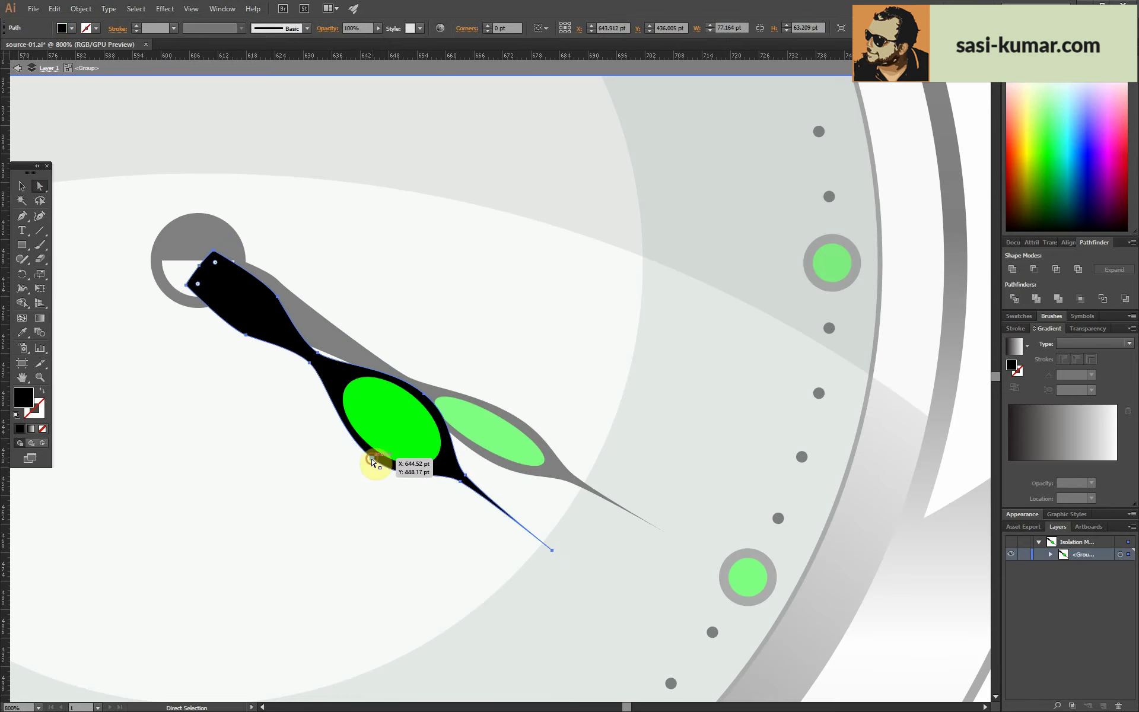
pyautogui.click(372, 462)
pyautogui.keyDown('shift'); pyautogui.click(426, 397); pyautogui.keyUp('shift')
pyautogui.keyDown('shift'); pyautogui.click(369, 466); pyautogui.keyUp('shift')
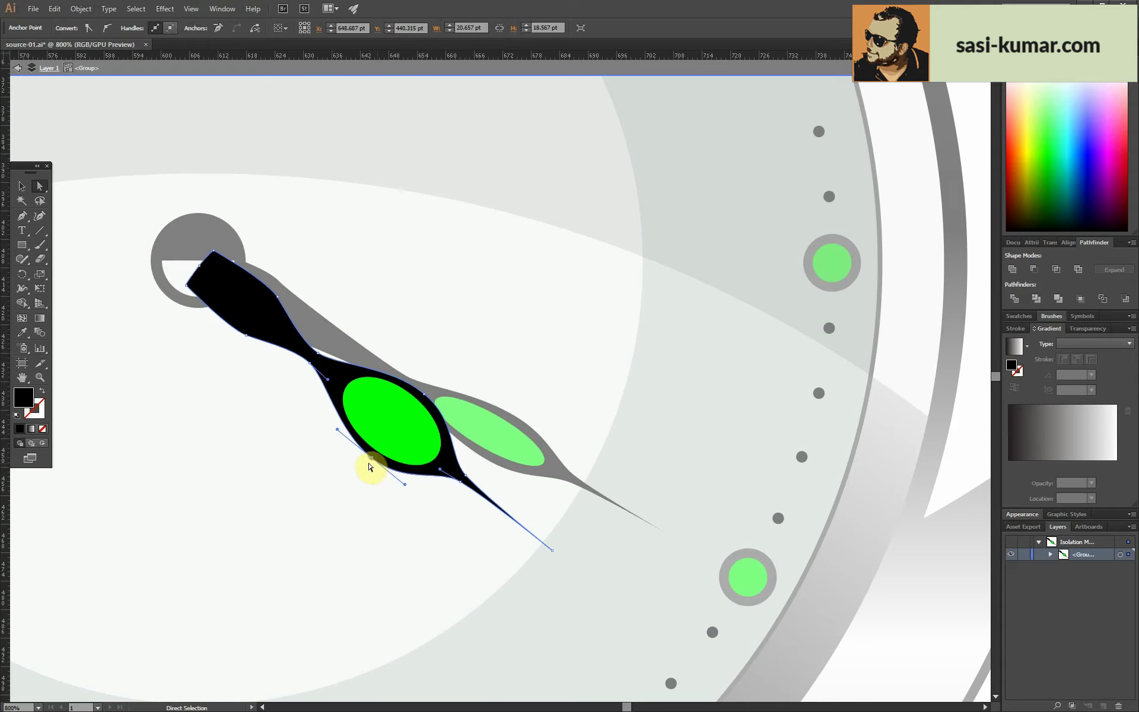
pyautogui.moveTo(425, 397); pyautogui.dragTo(430, 390)
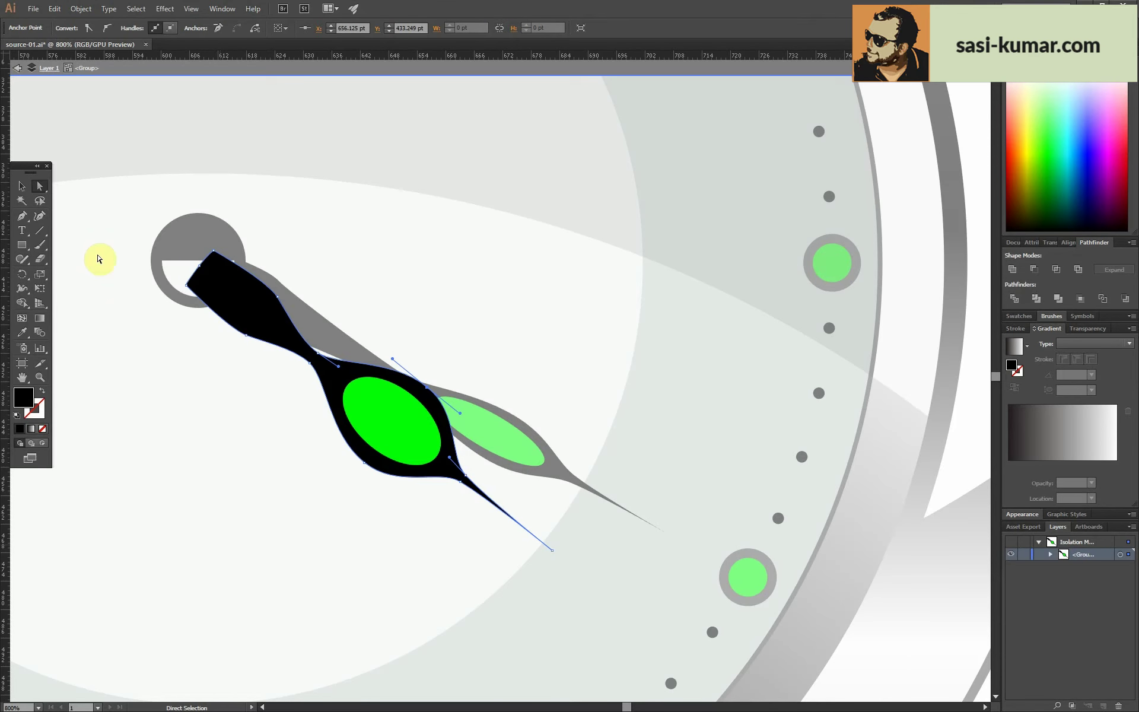
pyautogui.press('v')
pyautogui.doubleClick(430, 304)
pyautogui.click(457, 416)
pyautogui.click(472, 333)
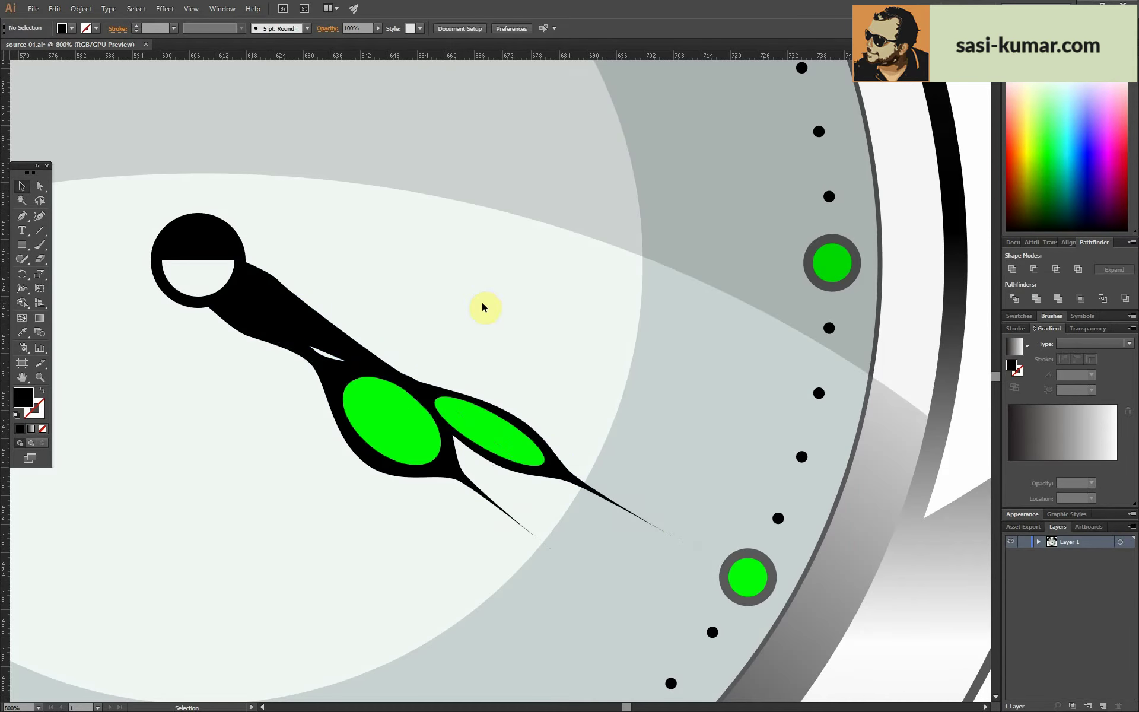
# - Stretch the larger green oval so it fills more of the hand
pyautogui.doubleClick(376, 399)
pyautogui.doubleClick(343, 394)
pyautogui.press('a')
pyautogui.click(362, 377)
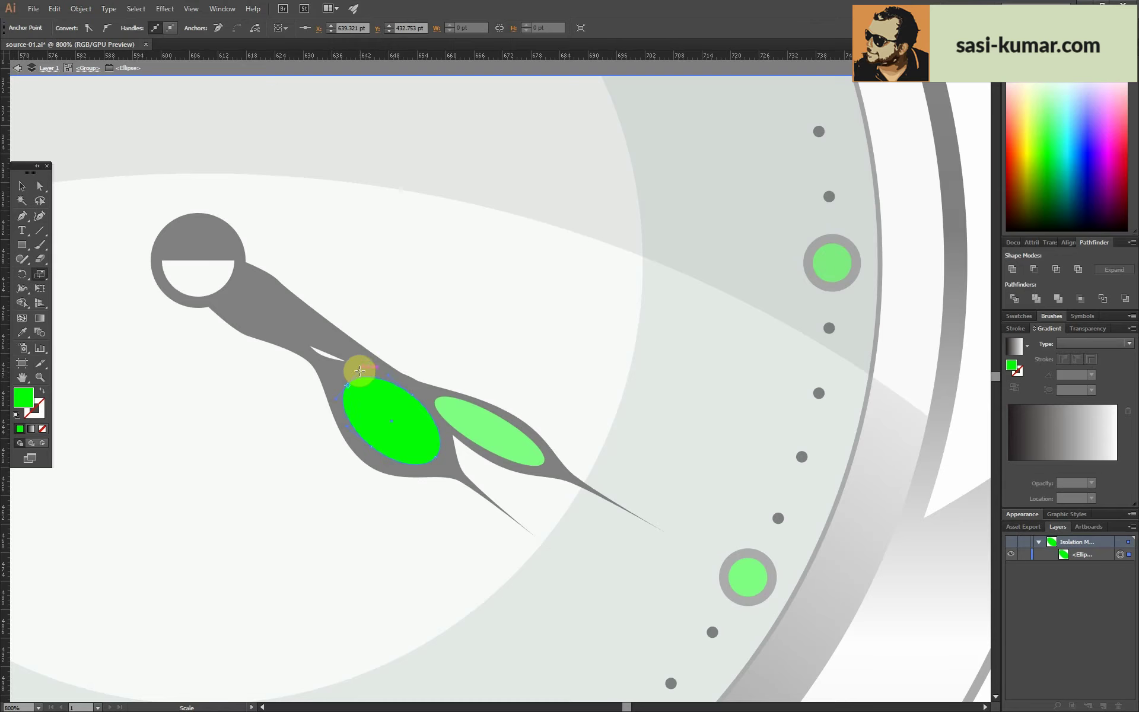
pyautogui.moveTo(354, 378); pyautogui.dragTo(351, 378)
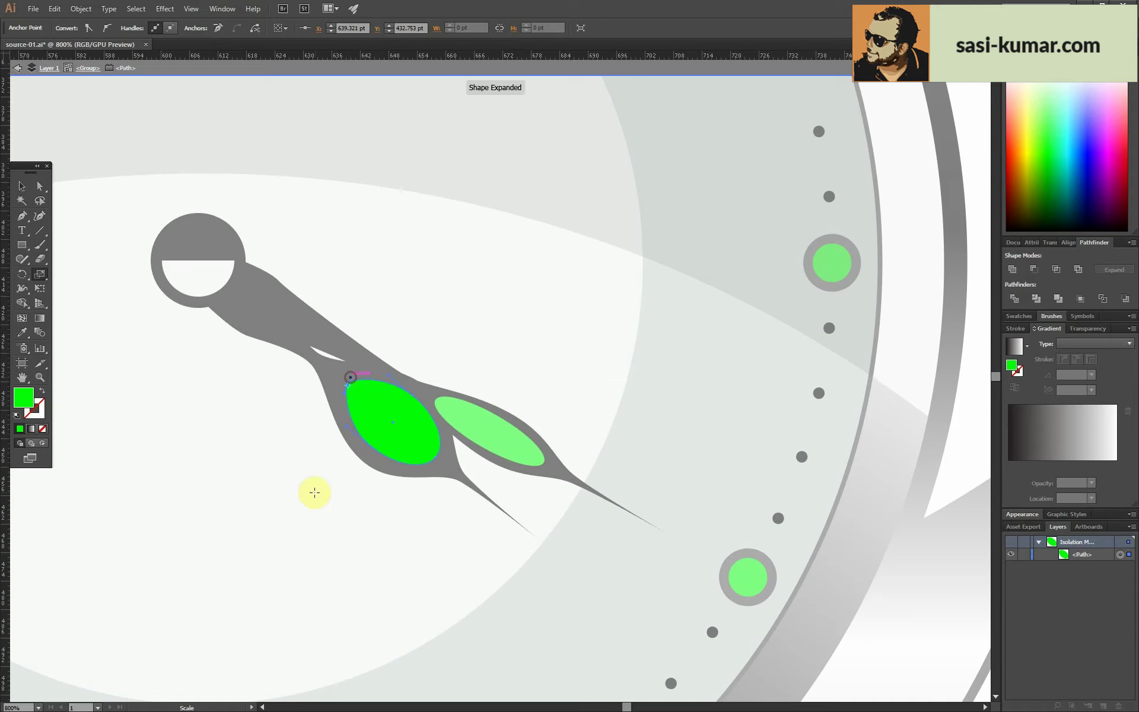
pyautogui.click(449, 447)
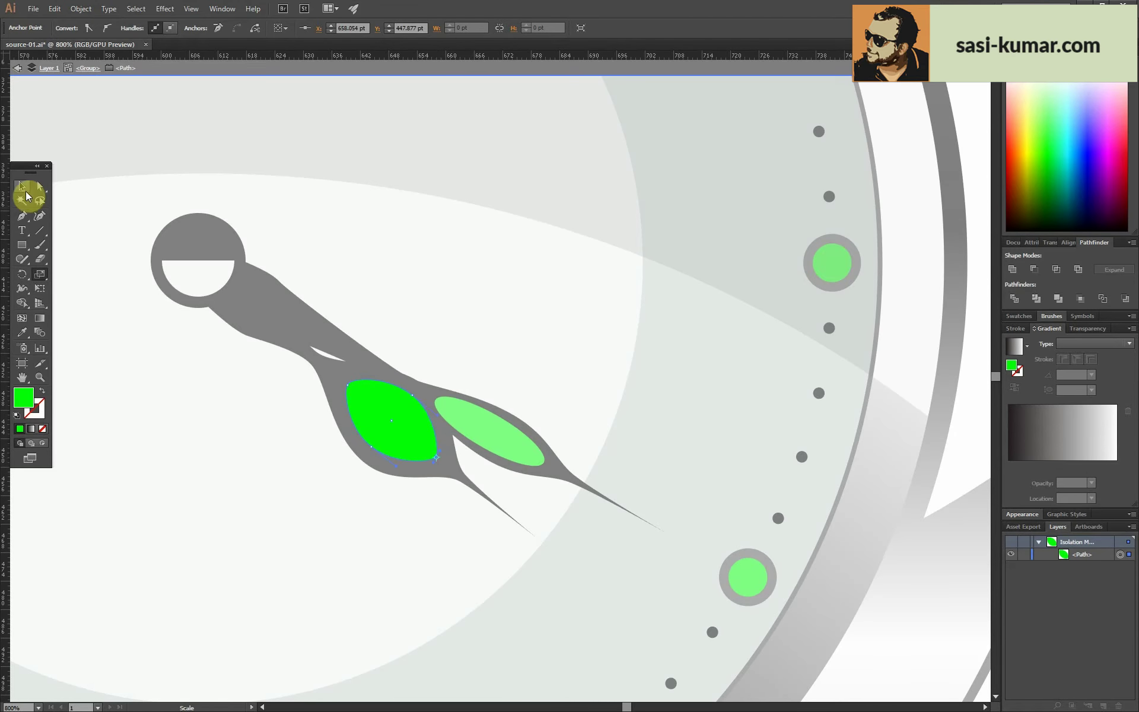
pyautogui.doubleClick(512, 306)
# - Convert the smaller green oval's left and right ends into sharp points, forming a leaf
pyautogui.scroll(5, 462, 356)
pyautogui.click(400, 380)
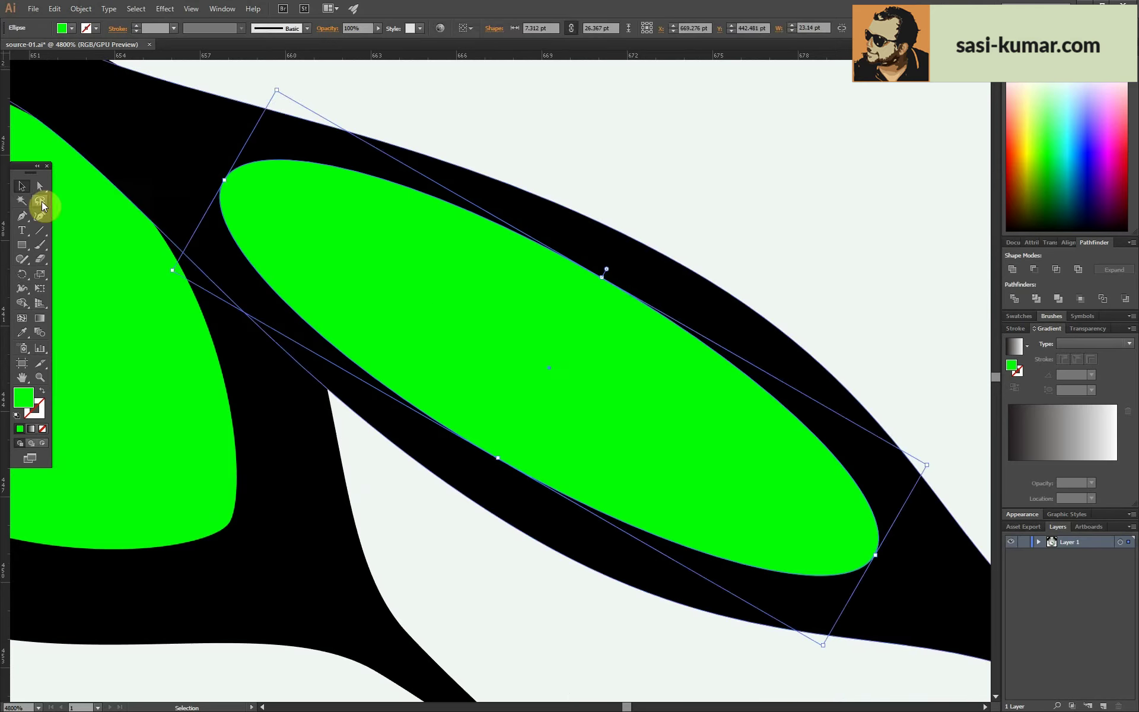
pyautogui.click(40, 186)
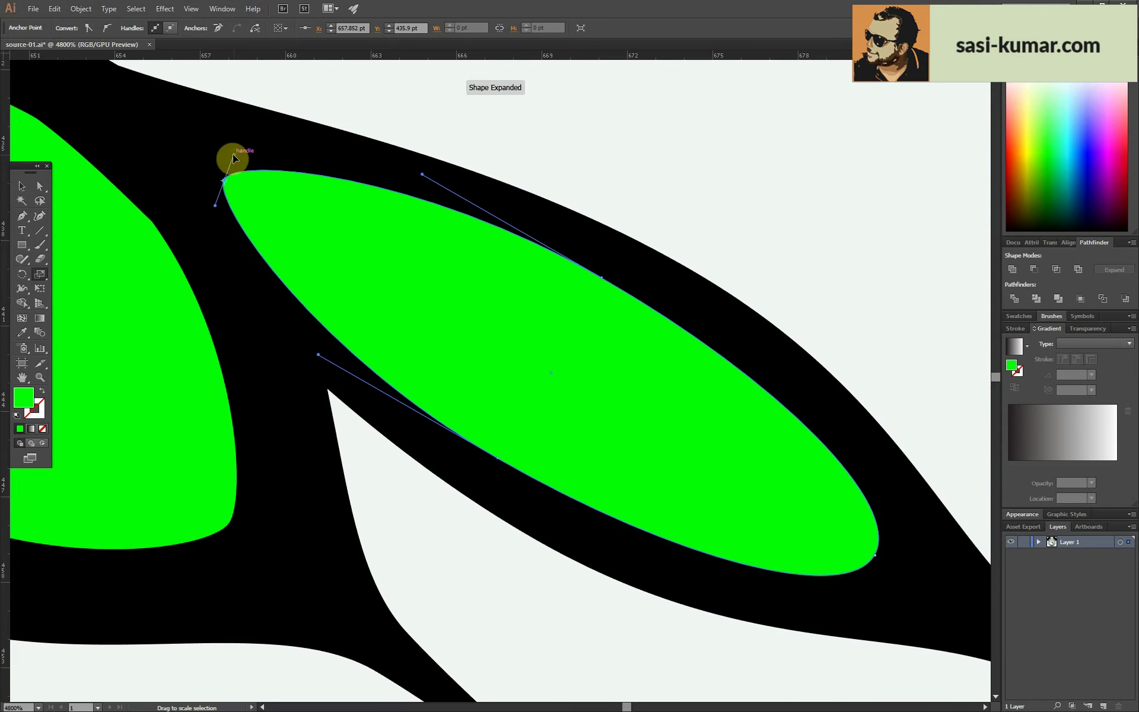
pyautogui.moveTo(241, 151); pyautogui.dragTo(231, 163)
pyautogui.press('s')
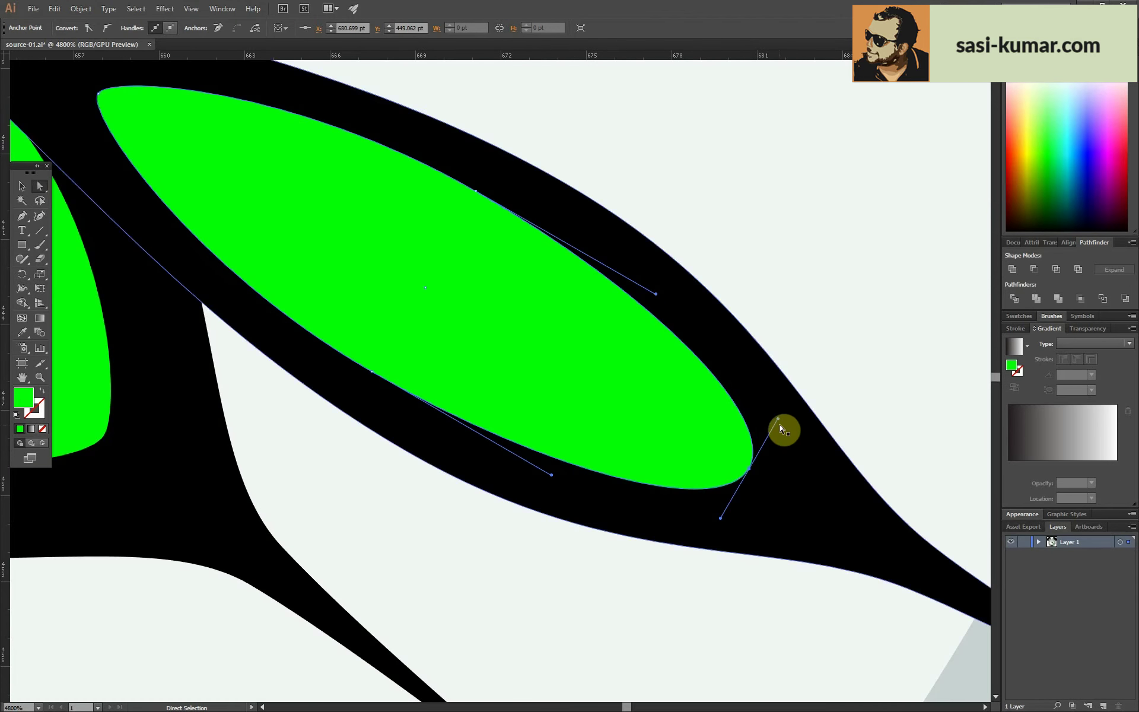
pyautogui.moveTo(678, 474); pyautogui.dragTo(753, 454)
pyautogui.hotkey('ctrl', '-')
pyautogui.hotkey('ctrl', '-')
pyautogui.hotkey('ctrl', '-')
# - Draw a tall thin green bar beside the clock
pyautogui.click(22, 189)
pyautogui.hotkey('ctrl', '-')
pyautogui.hotkey('ctrl', '-')
pyautogui.hotkey('ctrl', '-')
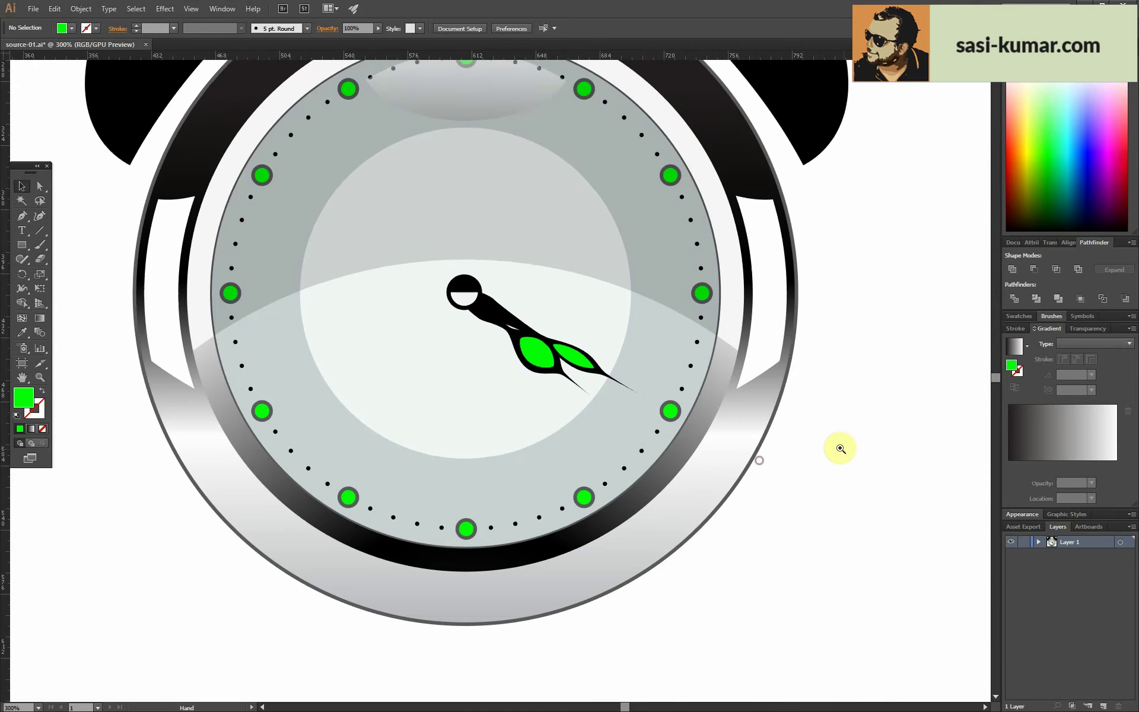
pyautogui.click(839, 447)
pyautogui.hotkey('ctrl', '+')
pyautogui.hotkey('ctrl', '-')
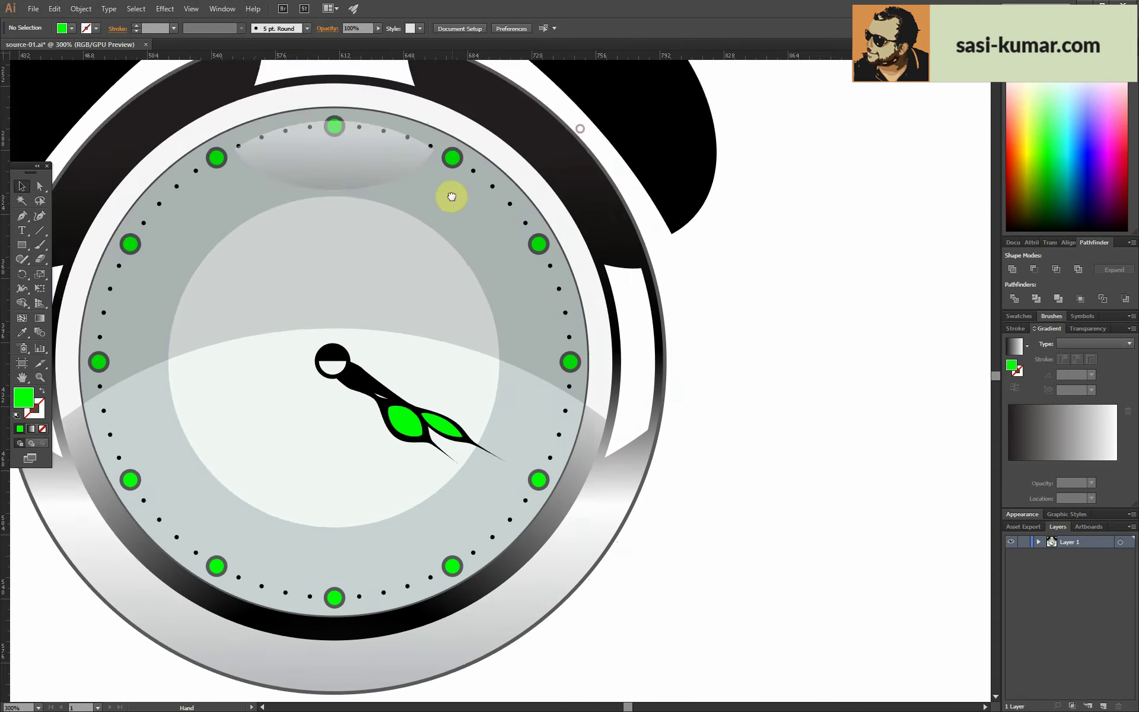
pyautogui.moveTo(697, 427); pyautogui.dragTo(696, 427)
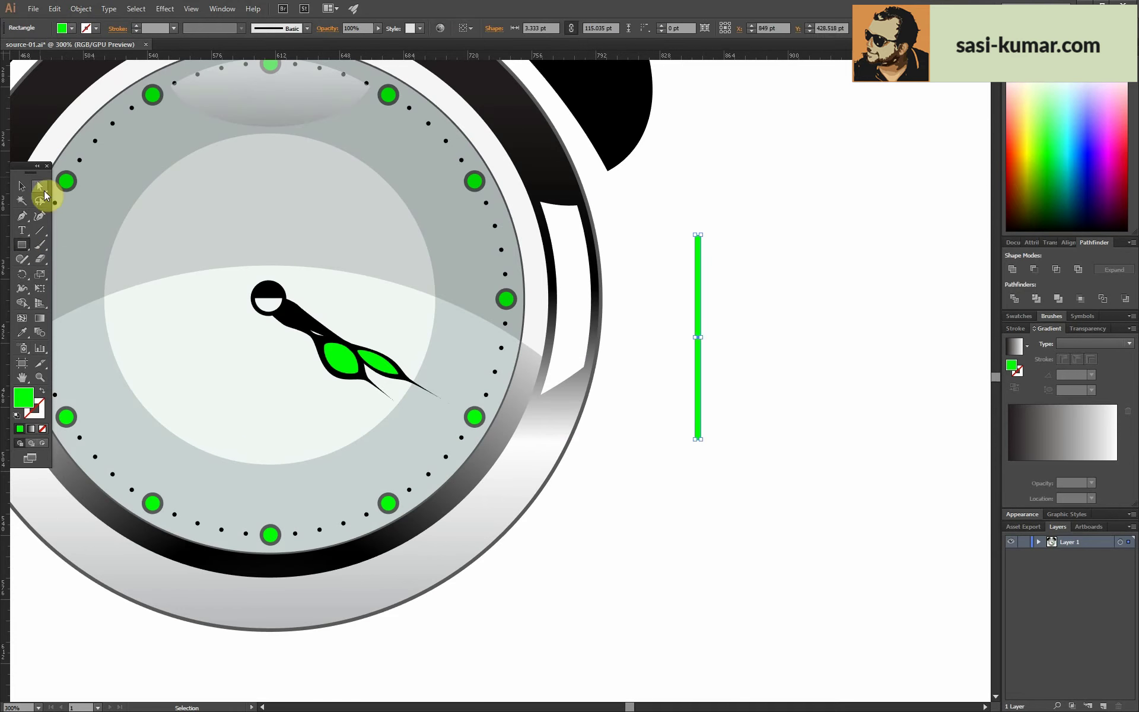
# - Join the bar's two top anchors into a single point for a tapered tip
pyautogui.click(40, 186)
pyautogui.moveTo(740, 211); pyautogui.dragTo(643, 249)
pyautogui.hotkey('ctrl', '+')
pyautogui.hotkey('ctrl', '+')
pyautogui.hotkey('ctrl', '+')
pyautogui.moveTo(384, 451); pyautogui.dragTo(235, 485)
pyautogui.moveTo(332, 314); pyautogui.dragTo(147, 260)
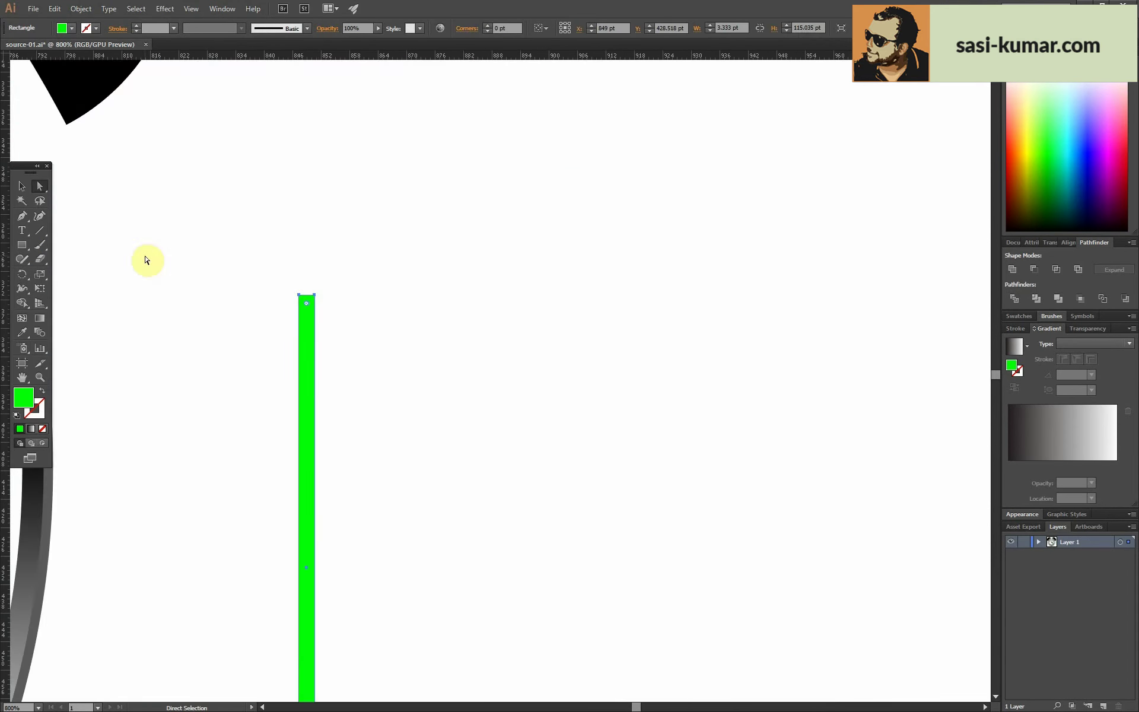
pyautogui.moveTo(314, 296); pyautogui.dragTo(298, 295)
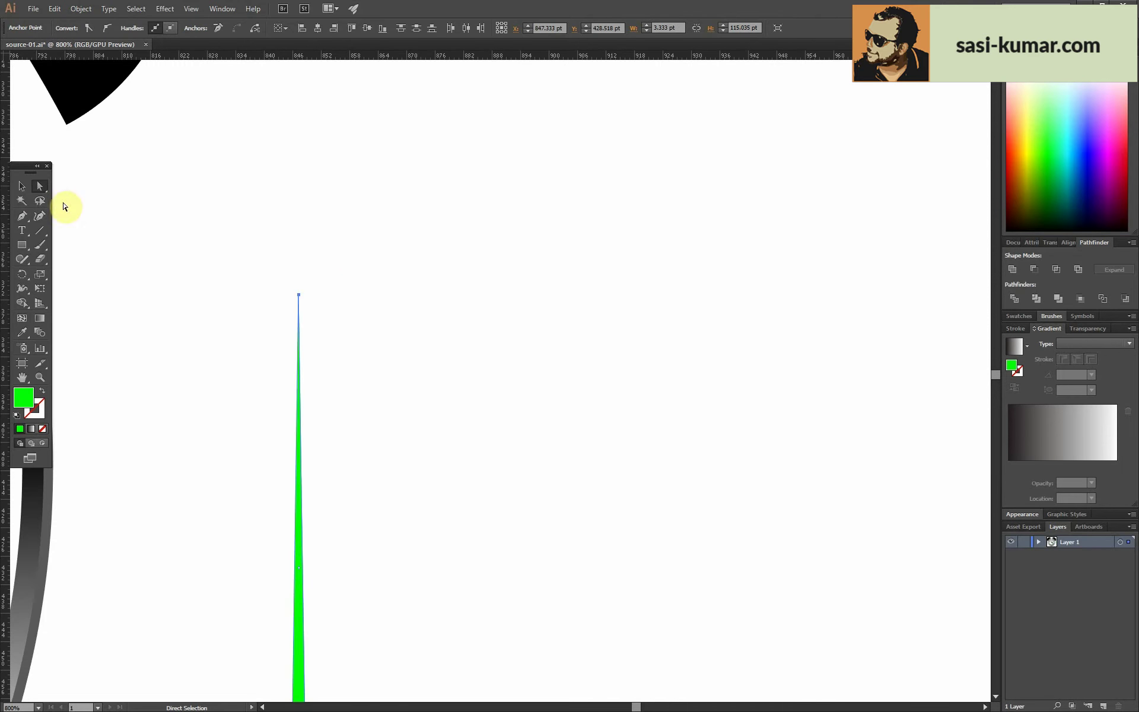
pyautogui.rightClick(288, 292)
pyautogui.click(334, 377)
pyautogui.press('v')
pyautogui.hotkey('ctrl', '-')
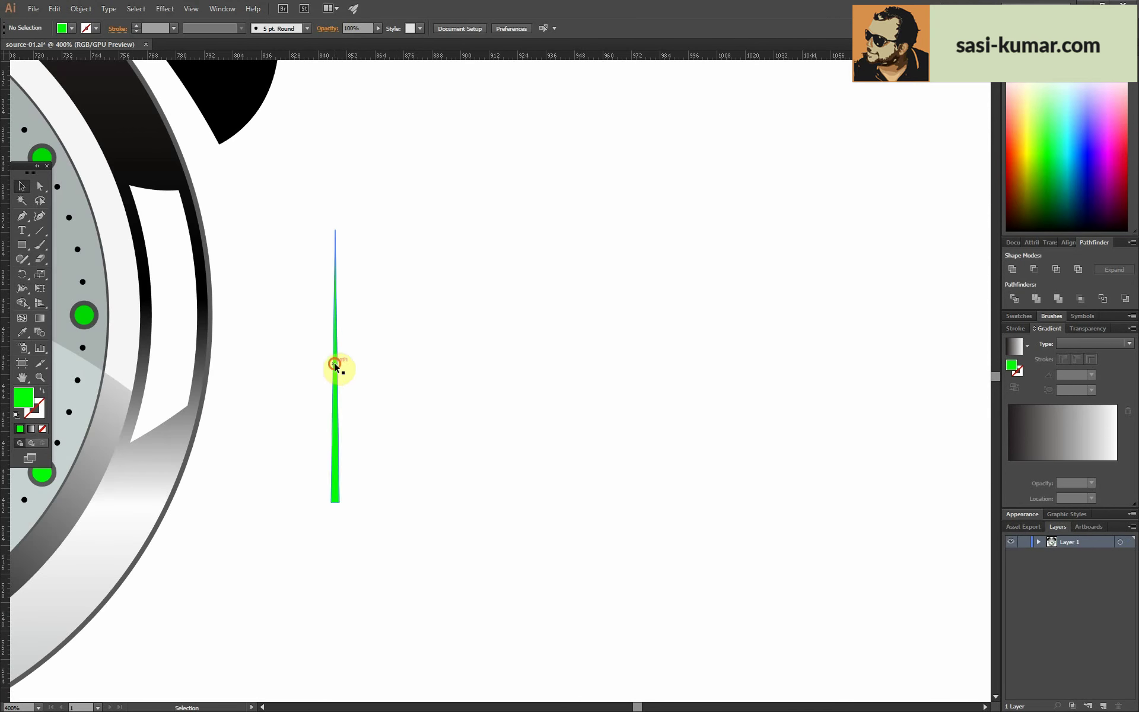
pyautogui.hotkey('ctrl', 'shift', 'a')
# - Add a rounded rectangle over the bar's lower part as a thicker grip
pyautogui.moveTo(22, 244); pyautogui.dragTo(59, 256)
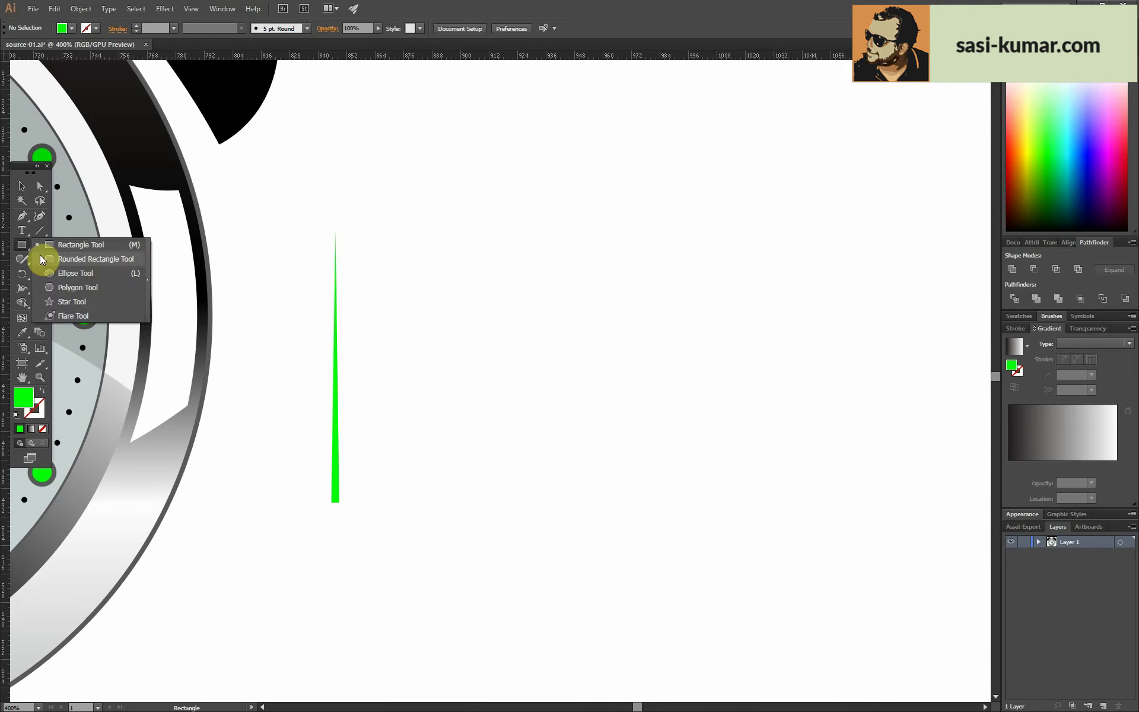
pyautogui.moveTo(394, 348); pyautogui.dragTo(408, 432)
pyautogui.press('v')
pyautogui.moveTo(402, 386); pyautogui.dragTo(335, 430)
pyautogui.click(430, 559)
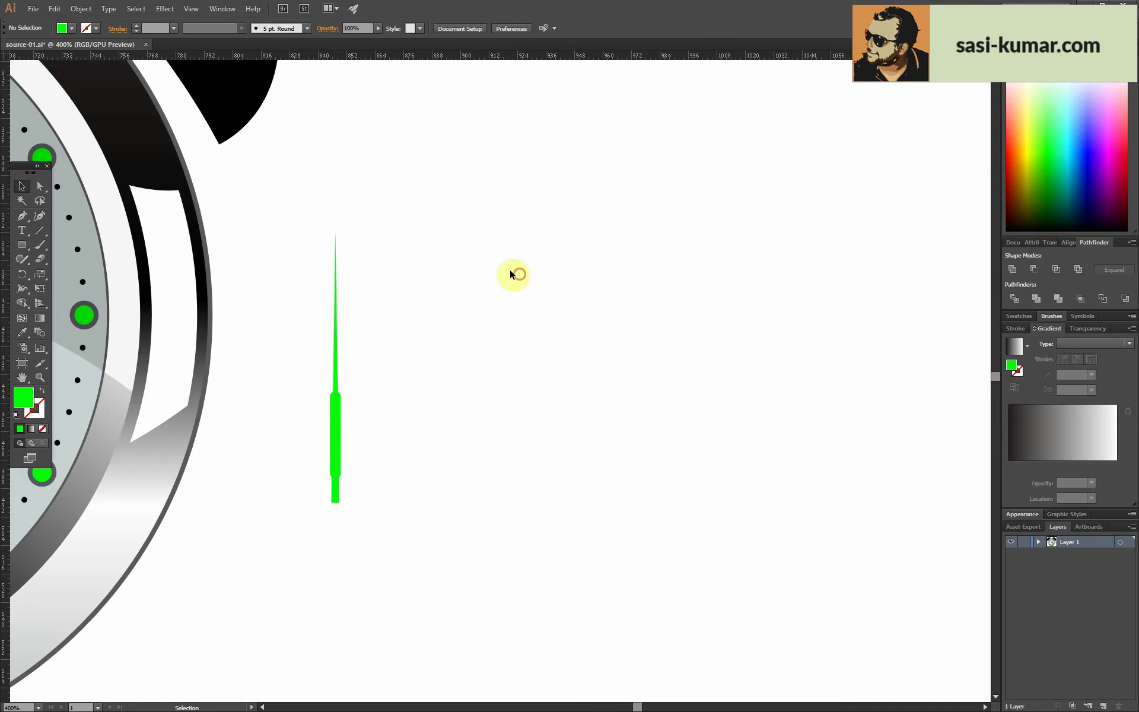
pyautogui.click(335, 439)
# - Give the hand a dark outline with round joins, aligned outside the edge
pyautogui.doubleClick(34, 408)
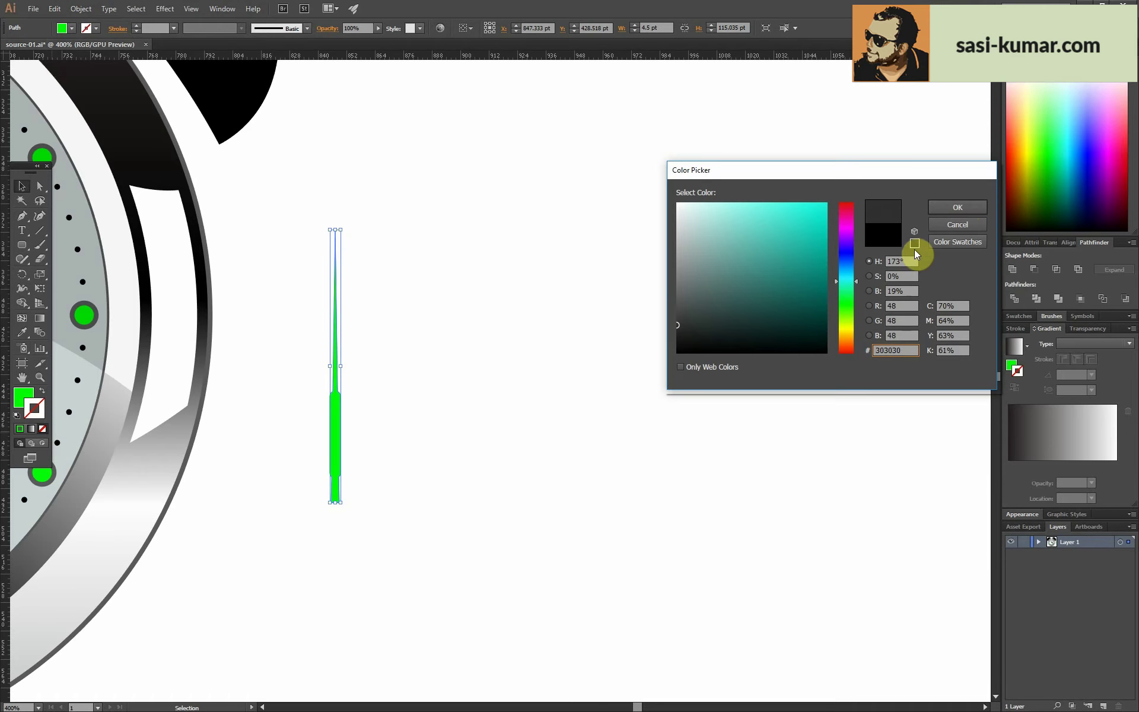
pyautogui.click(957, 208)
pyautogui.click(1019, 328)
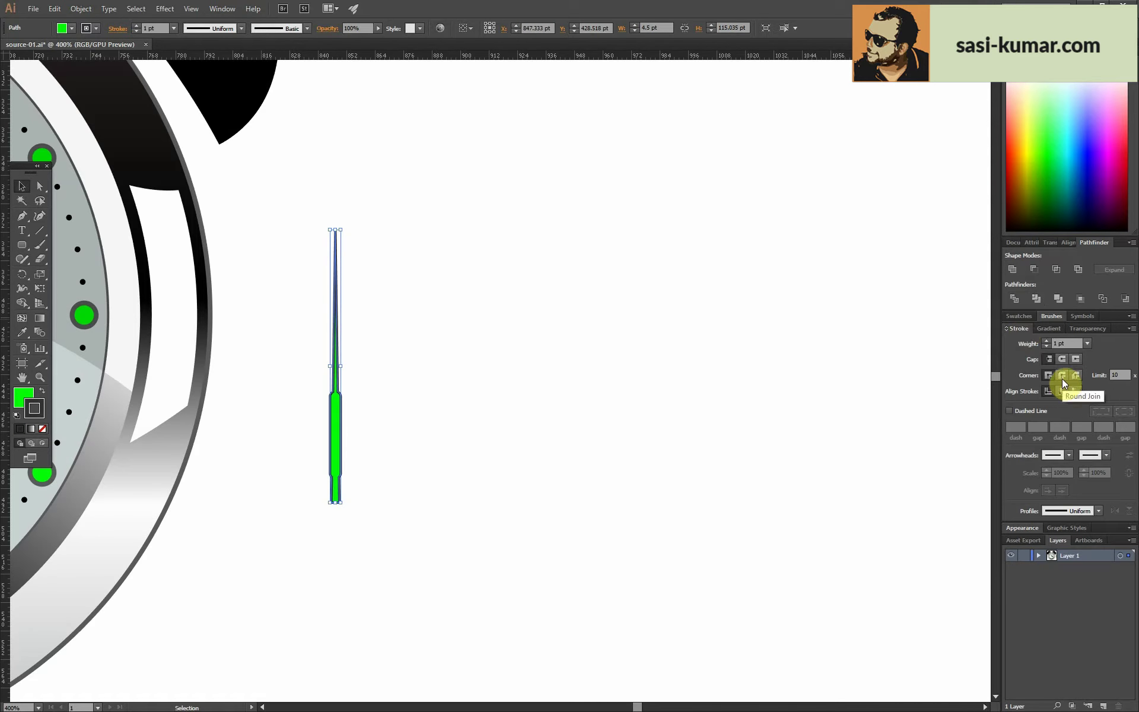
pyautogui.click(1076, 391)
pyautogui.click(472, 390)
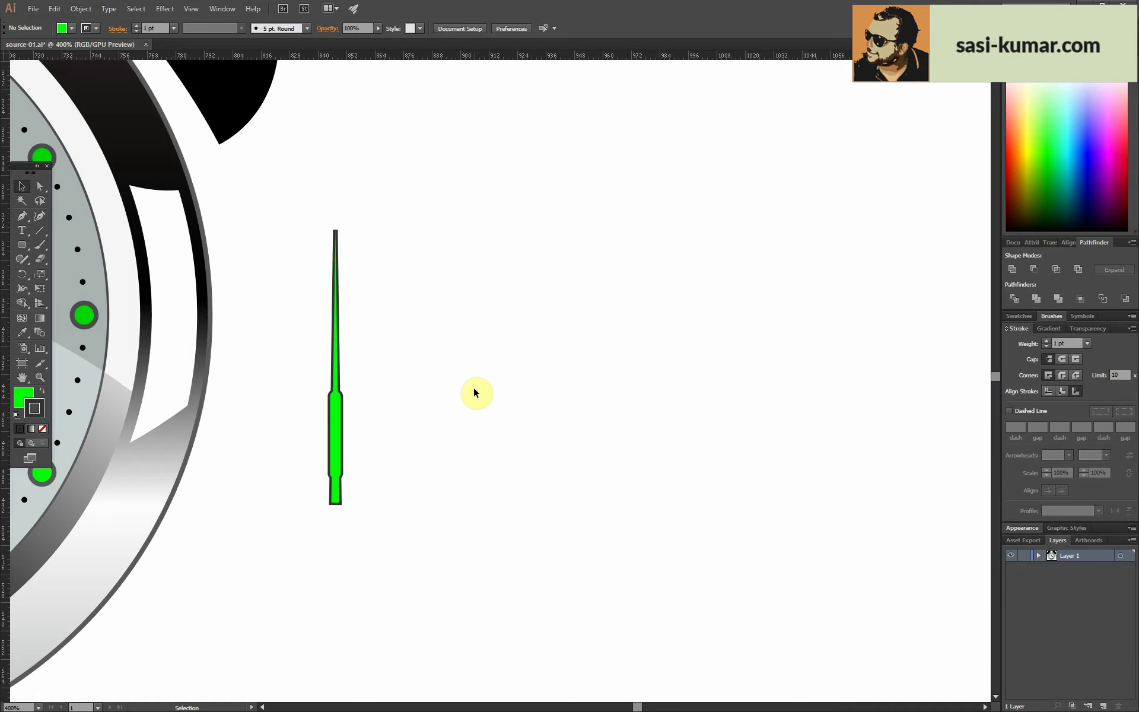
pyautogui.hotkey('ctrl', '=')
# - Check the tip anchor, then expand the hand's outline into filled shapes
pyautogui.click(40, 186)
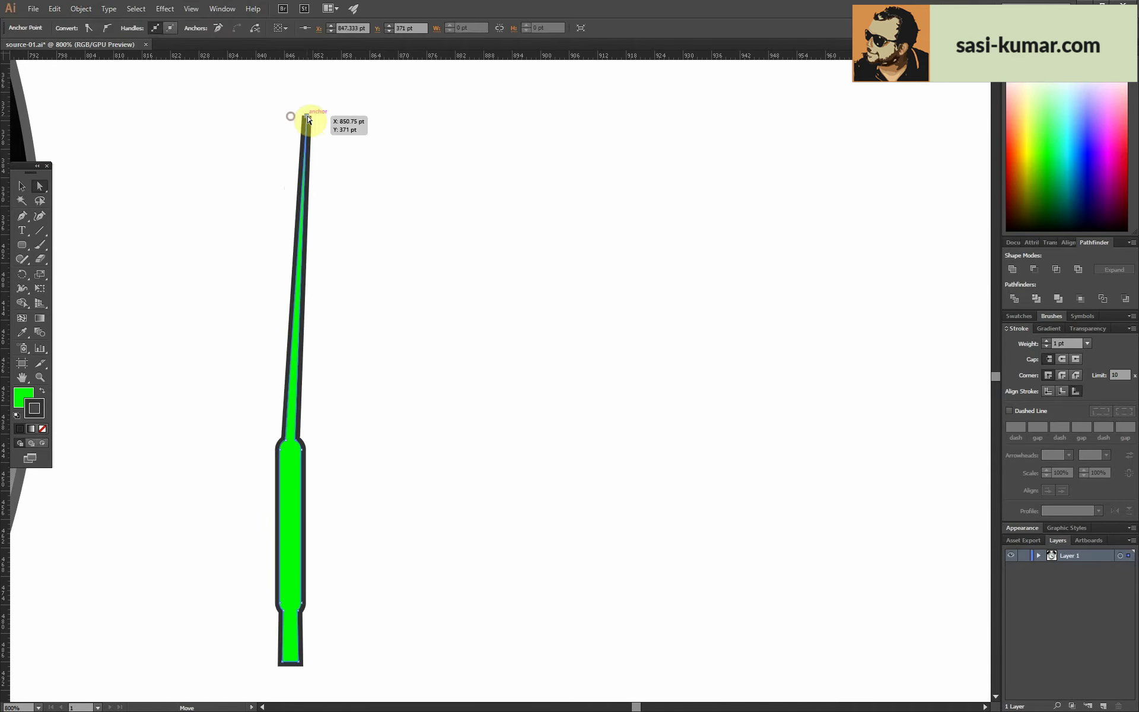
pyautogui.click(290, 116)
pyautogui.press('v')
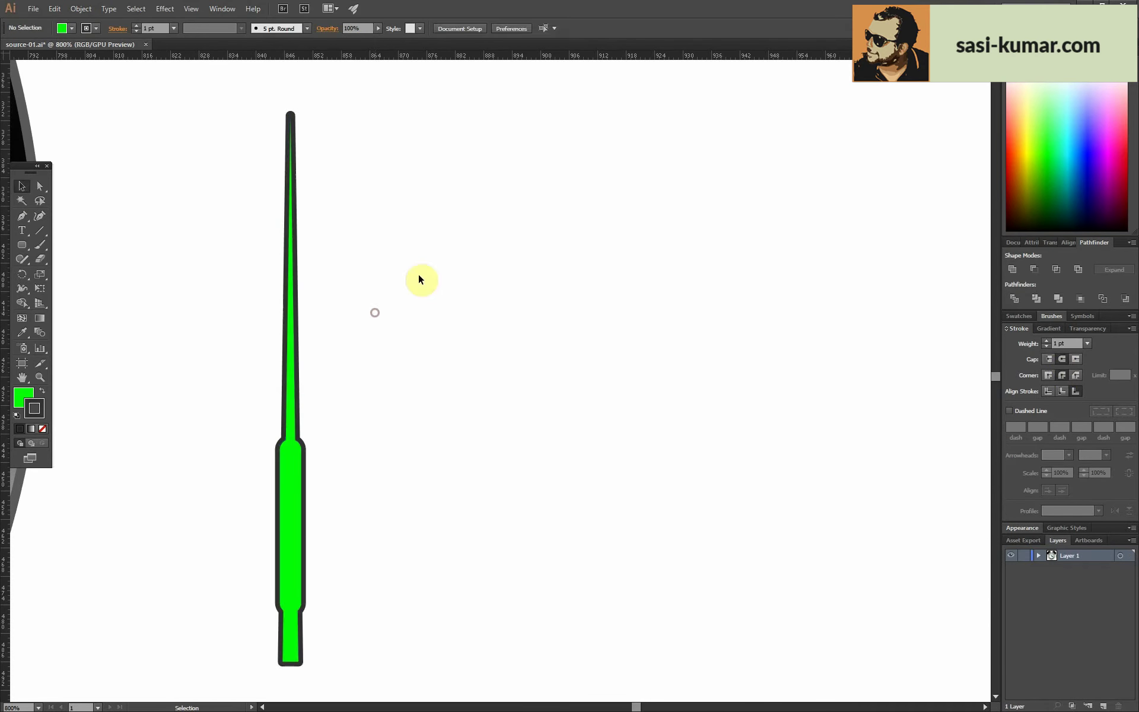
pyautogui.click(80, 8)
pyautogui.click(143, 149)
# - Merge all the hand's expanded pieces into one shape inside its isolated group
pyautogui.click(81, 9)
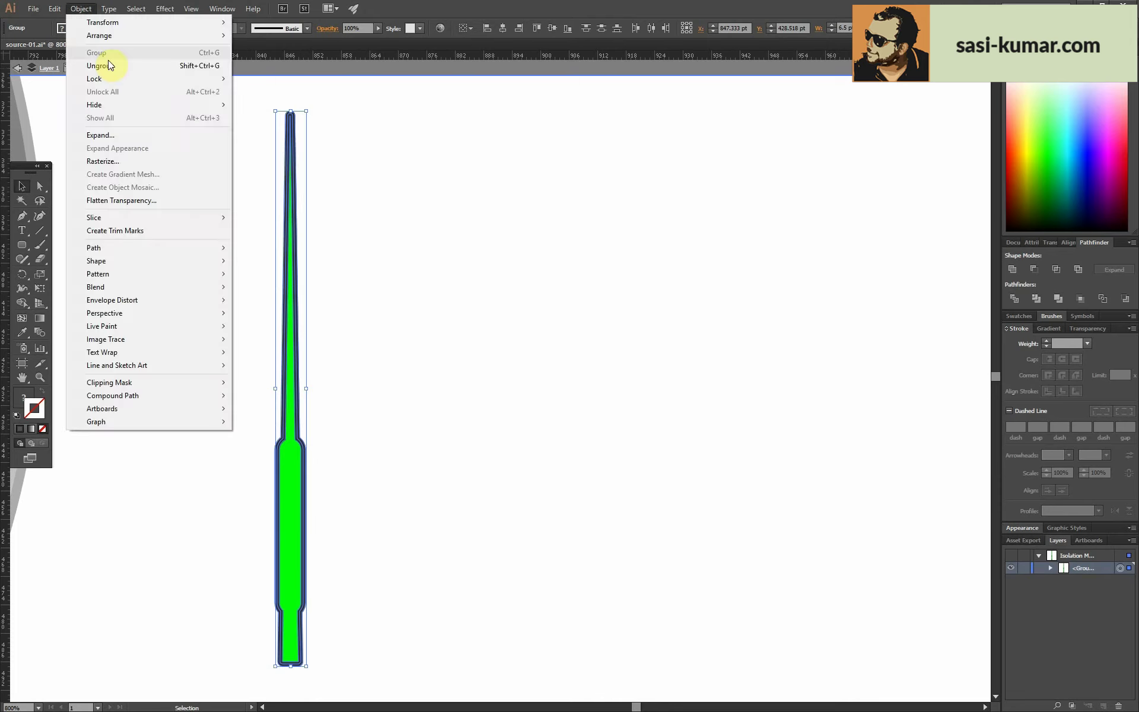
pyautogui.click(113, 63)
pyautogui.moveTo(404, 374); pyautogui.dragTo(148, 522)
pyautogui.doubleClick(296, 460)
pyautogui.click(1058, 299)
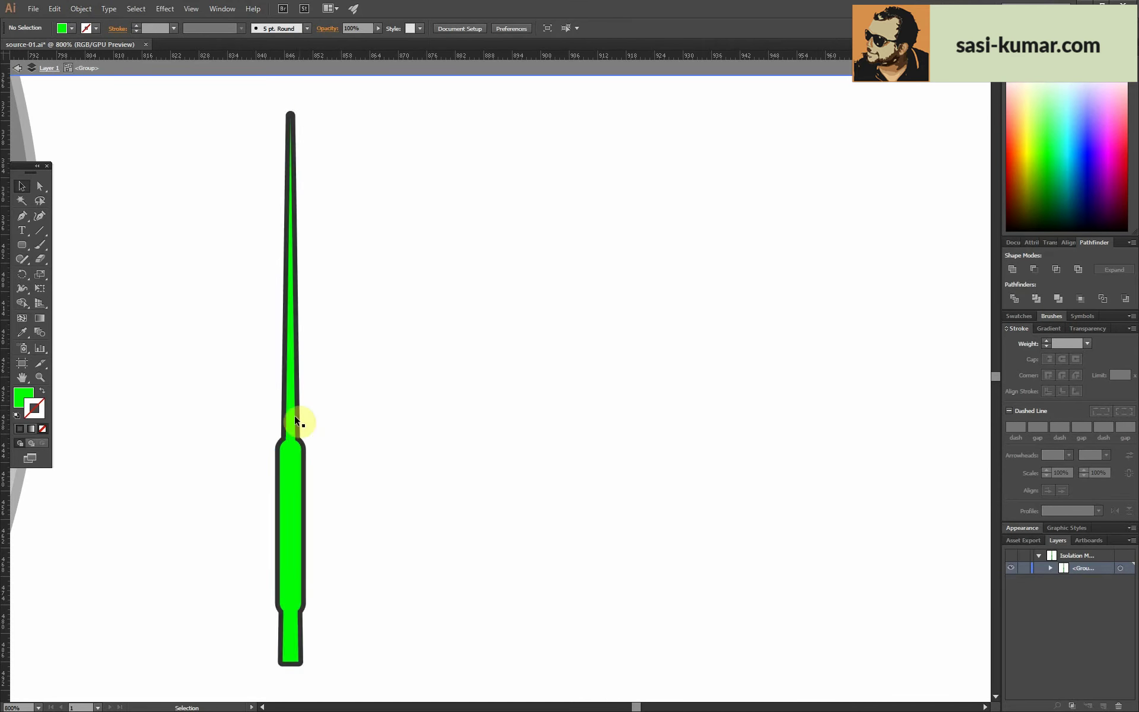
pyautogui.click(423, 436)
# - Draw a five-corner facet shape over the hand's grip
pyautogui.hotkey('ctrl', '+')
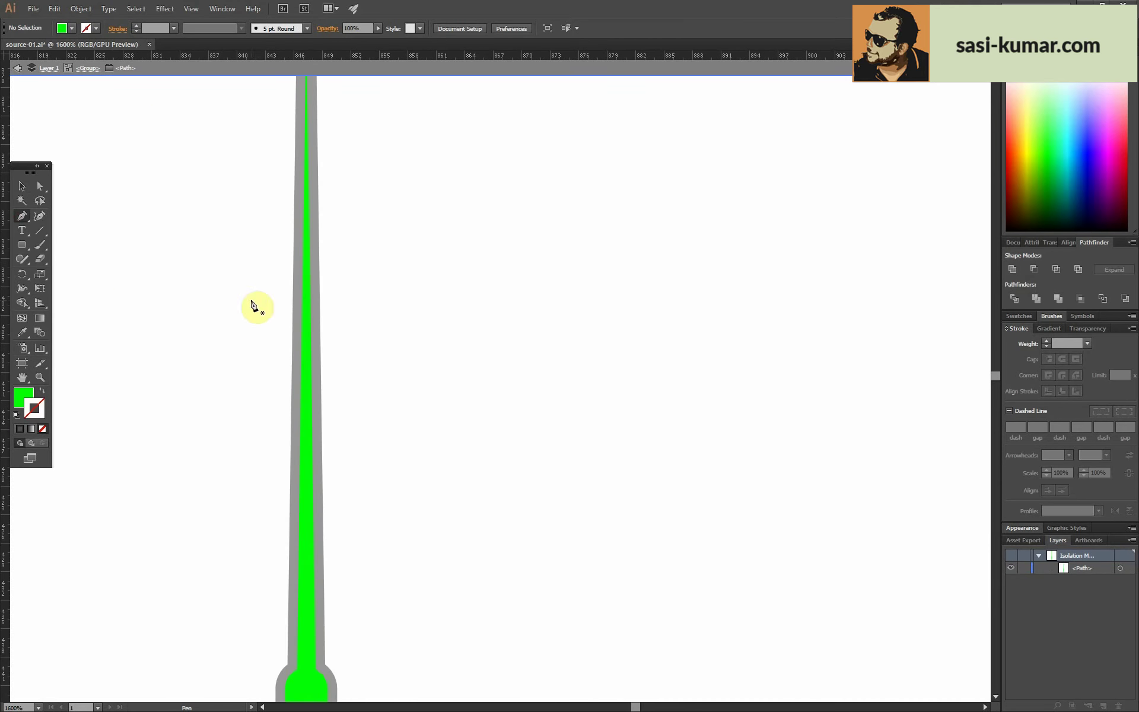
pyautogui.click(249, 301)
pyautogui.click(359, 300)
pyautogui.click(359, 610)
pyautogui.click(340, 656)
pyautogui.click(254, 649)
pyautogui.click(249, 301)
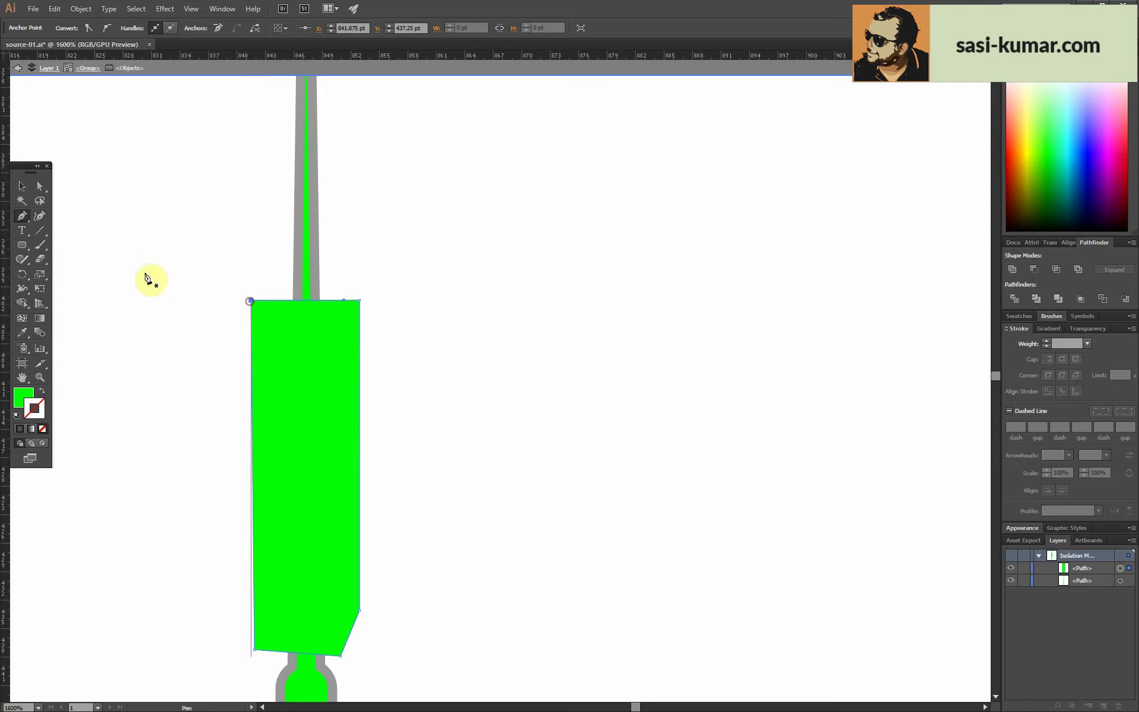
# - Divide the strip with the facet, delete the extra green piece, and fill the lower strip dark
pyautogui.press('v')
pyautogui.keyDown('shift'); pyautogui.click(308, 284); pyautogui.keyUp('shift')
pyautogui.click(1013, 300)
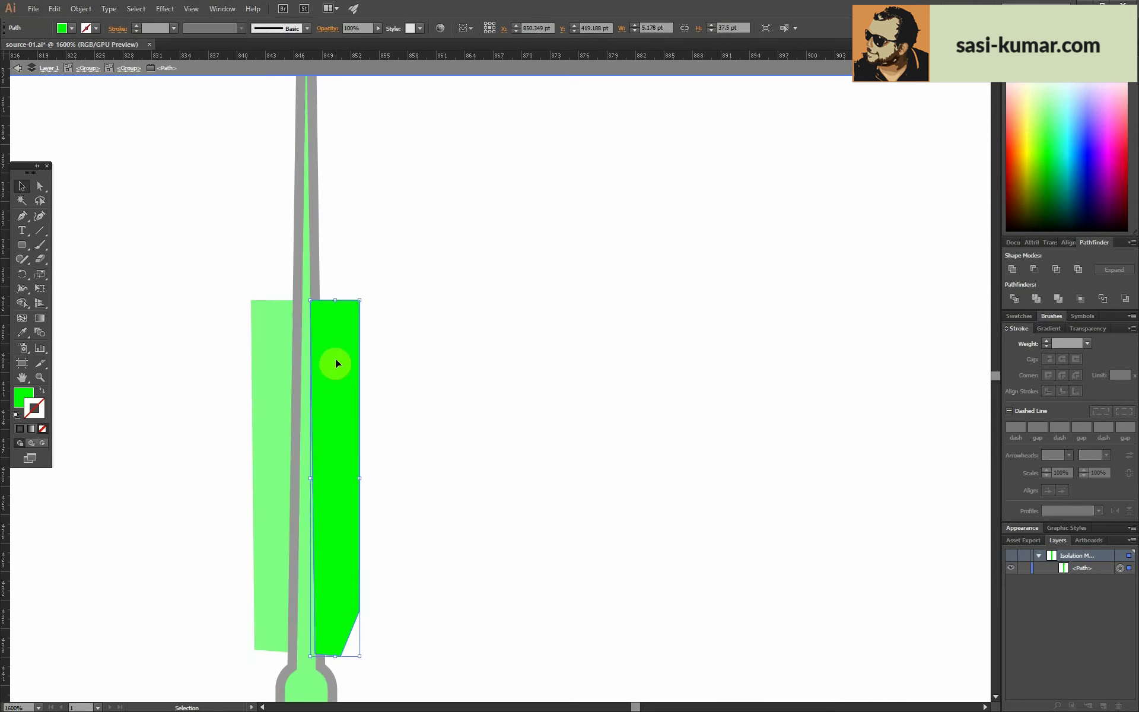
pyautogui.moveTo(228, 469); pyautogui.dragTo(223, 470)
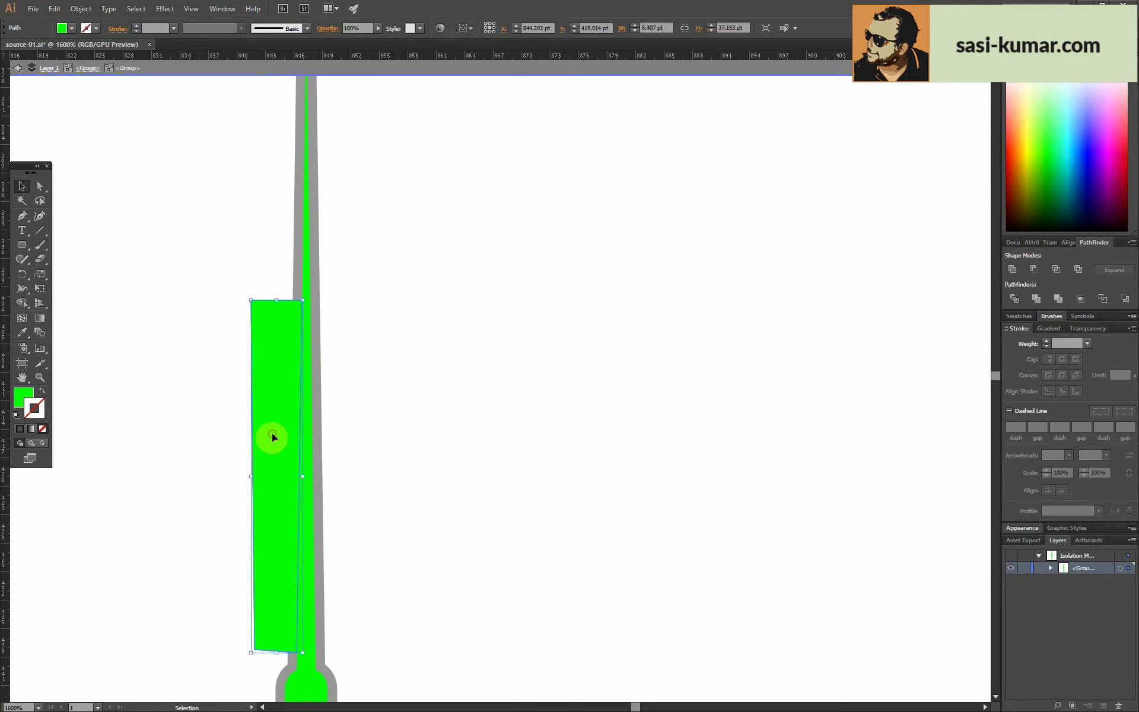
pyautogui.press('Delete')
pyautogui.click(305, 422)
pyautogui.press('i')
pyautogui.click(25, 189)
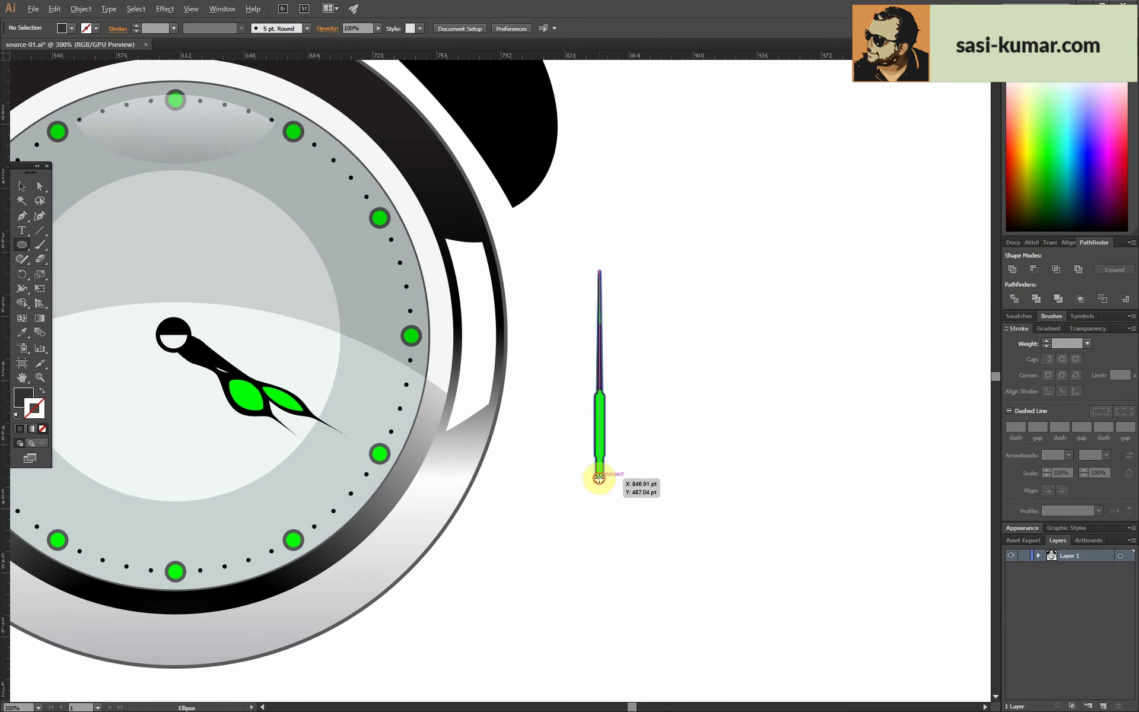
# - Add a small base circle, group it with the needle, and move it to the clock centre
pyautogui.moveTo(599, 477)
pyautogui.mouseDown()
pyautogui.moveTo(613, 492)
pyautogui.moveTo(606, 485)
pyautogui.mouseUp()
pyautogui.press('v')
pyautogui.keyDown('shift'); pyautogui.click(601, 415); pyautogui.keyUp('shift')
pyautogui.hotkey('ctrl', 'g')
pyautogui.moveTo(601, 411); pyautogui.dragTo(176, 269)
# - Change the needle's stacking order among the hands and check its base on the clock
pyautogui.rightClick(303, 304)
pyautogui.click(475, 431)
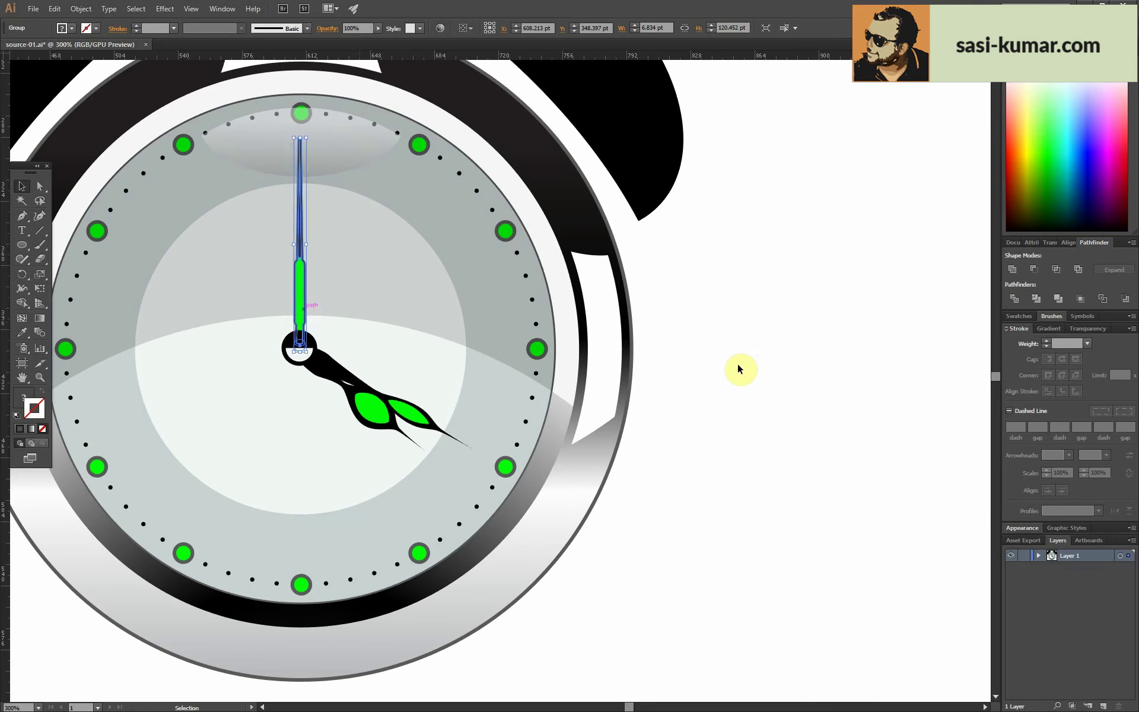
pyautogui.hotkey('ctrl', '-')
pyautogui.hotkey('ctrl', '-')
pyautogui.moveTo(483, 335); pyautogui.dragTo(481, 332)
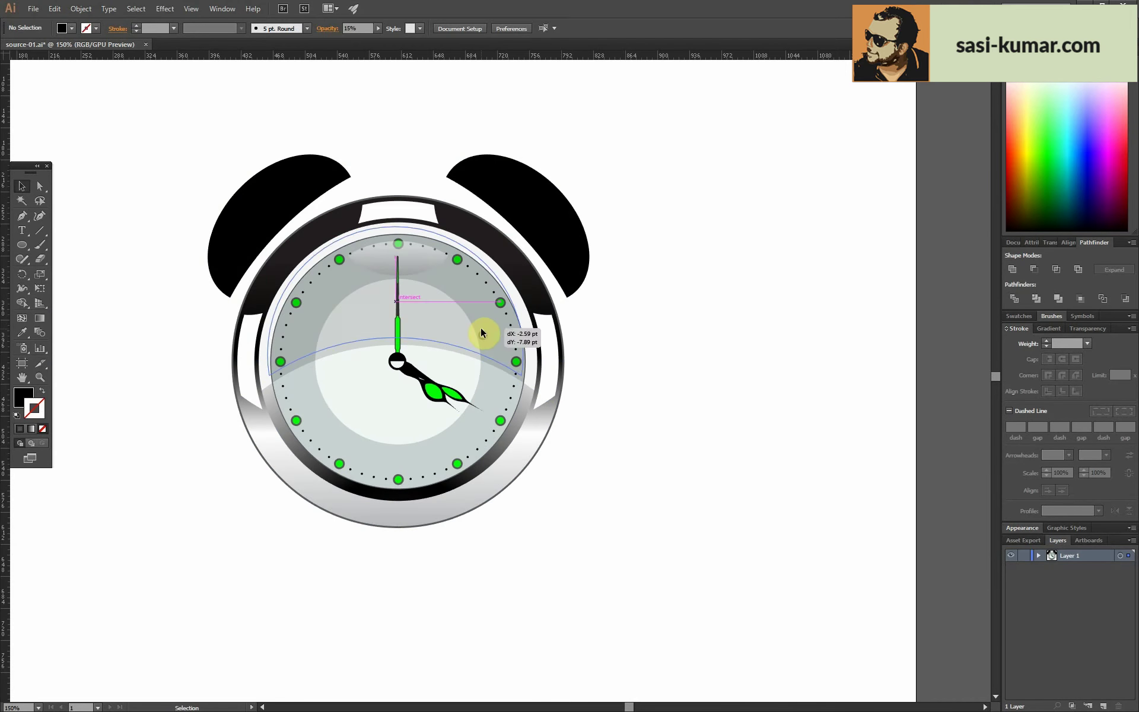
pyautogui.click(397, 339)
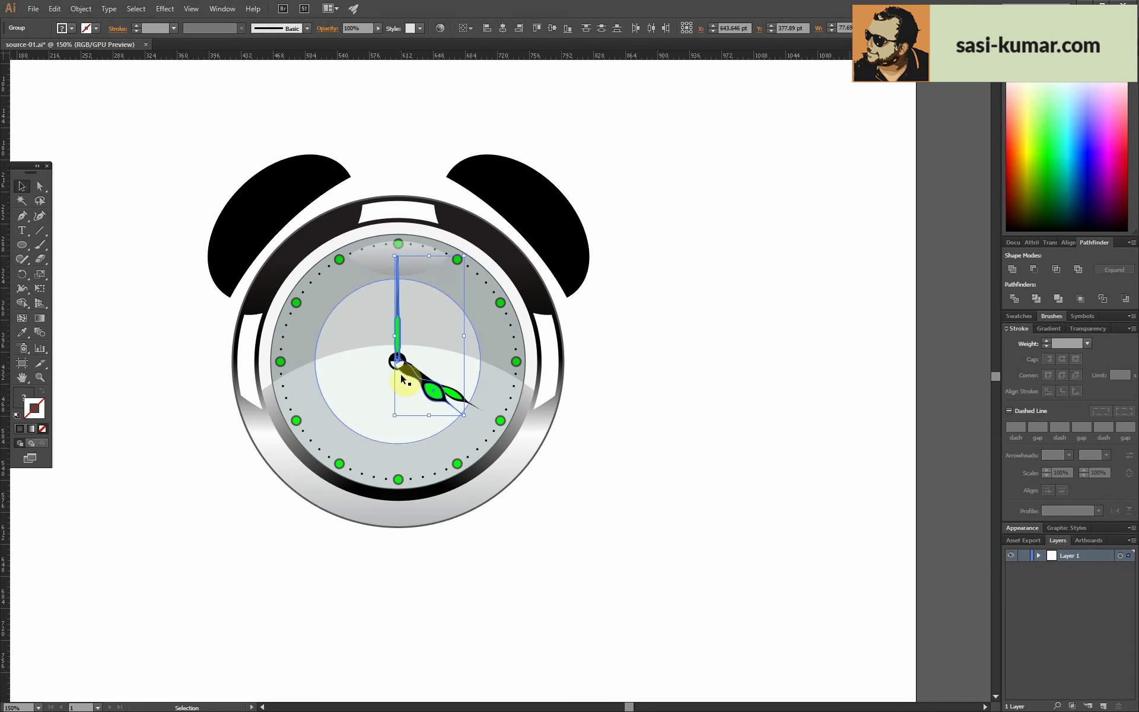
pyautogui.hotkey('ctrl', '+')
pyautogui.hotkey('ctrl', '+')
pyautogui.hotkey('ctrl', '+')
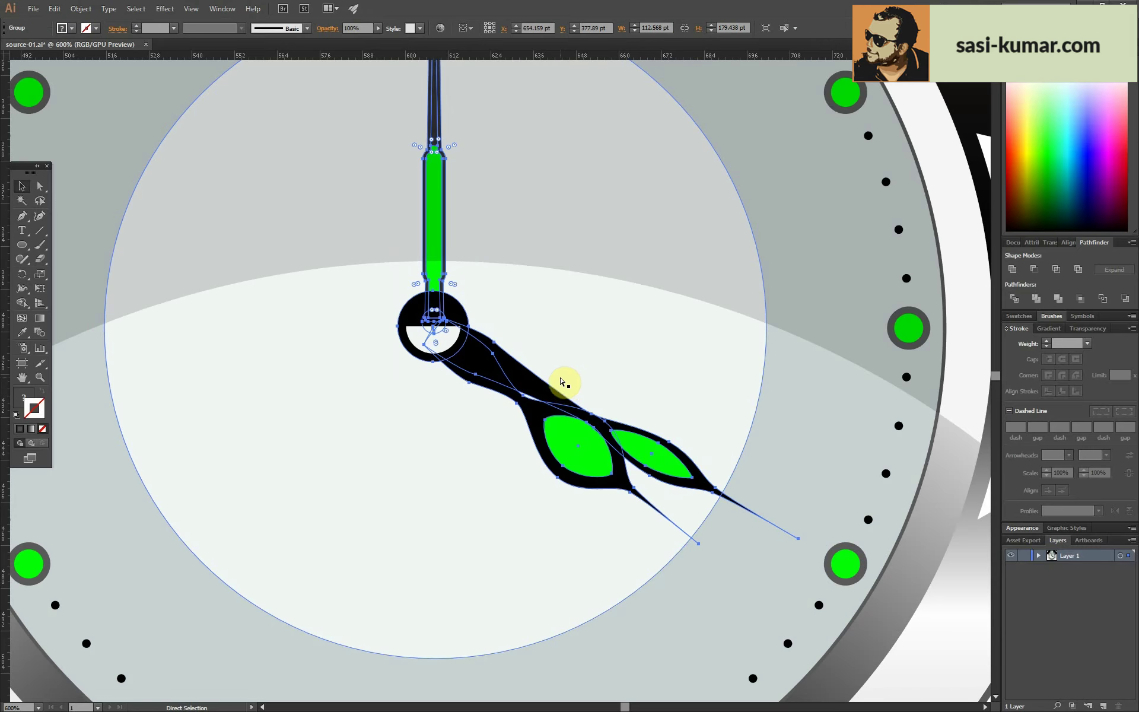
pyautogui.hotkey('ctrl', '-')
pyautogui.hotkey('ctrl', '-')
pyautogui.hotkey('ctrl', '-')
pyautogui.hscroll(5, 478, 251)
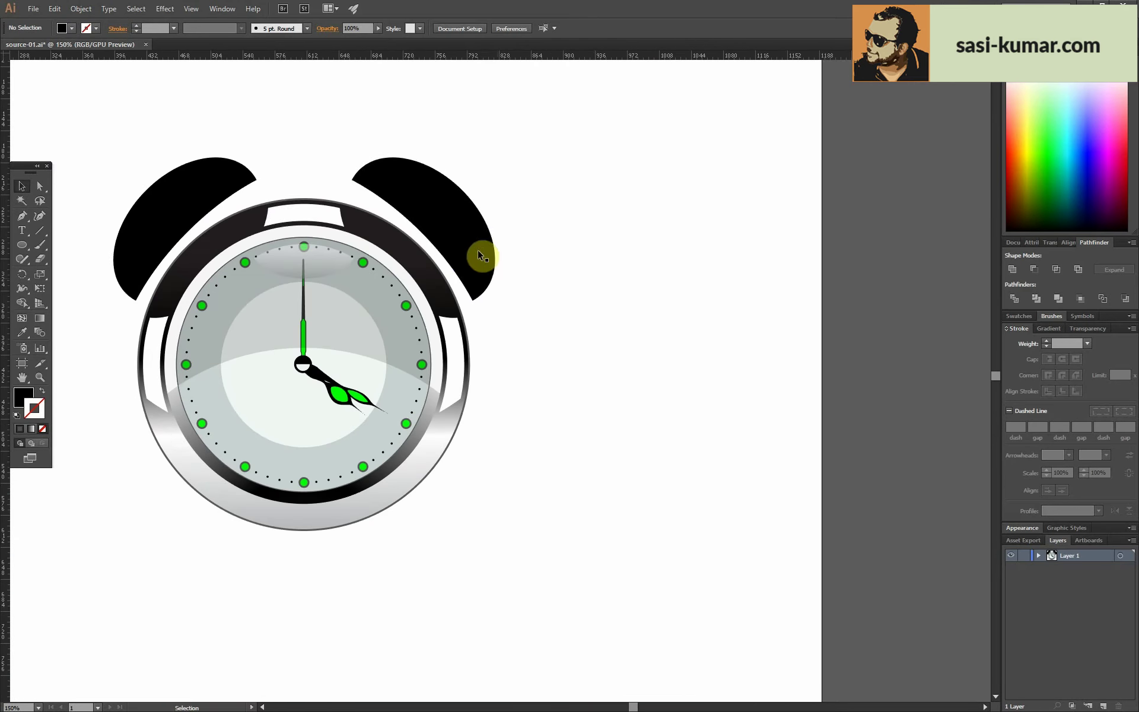
# - Copy the right bell beside the clock, rotate it 90° to arch upward, and move it up
pyautogui.moveTo(478, 251); pyautogui.dragTo(688, 468)
pyautogui.doubleClick(22, 274)
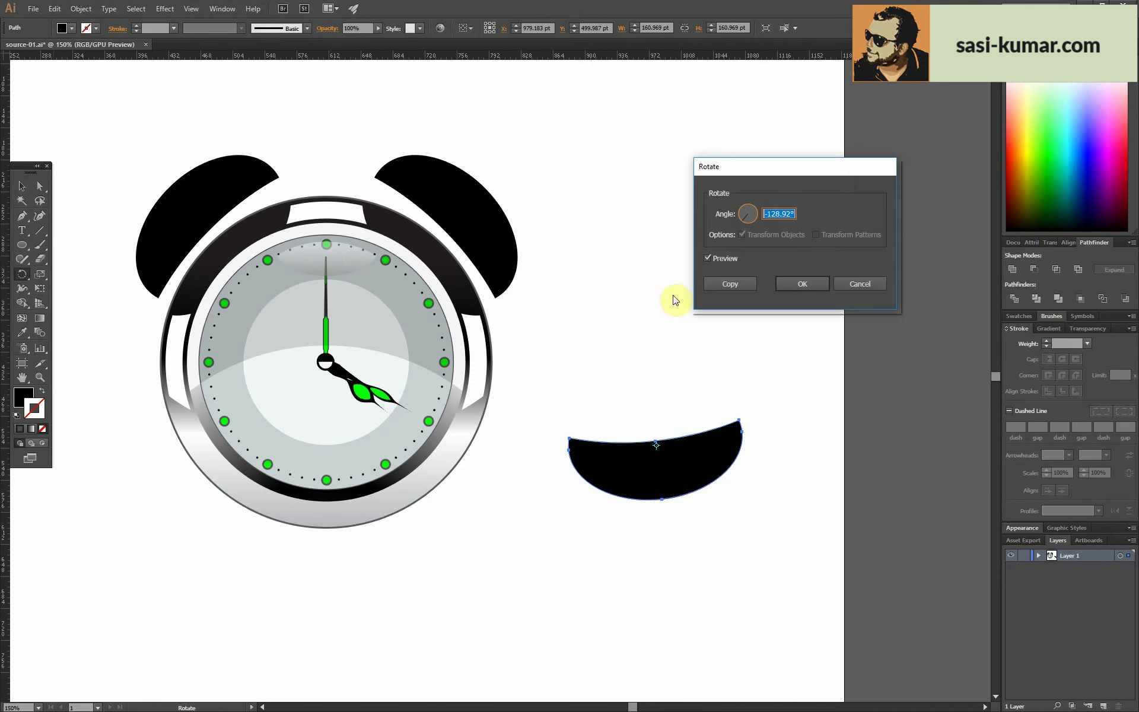
pyautogui.press('Return')
pyautogui.doubleClick(22, 273)
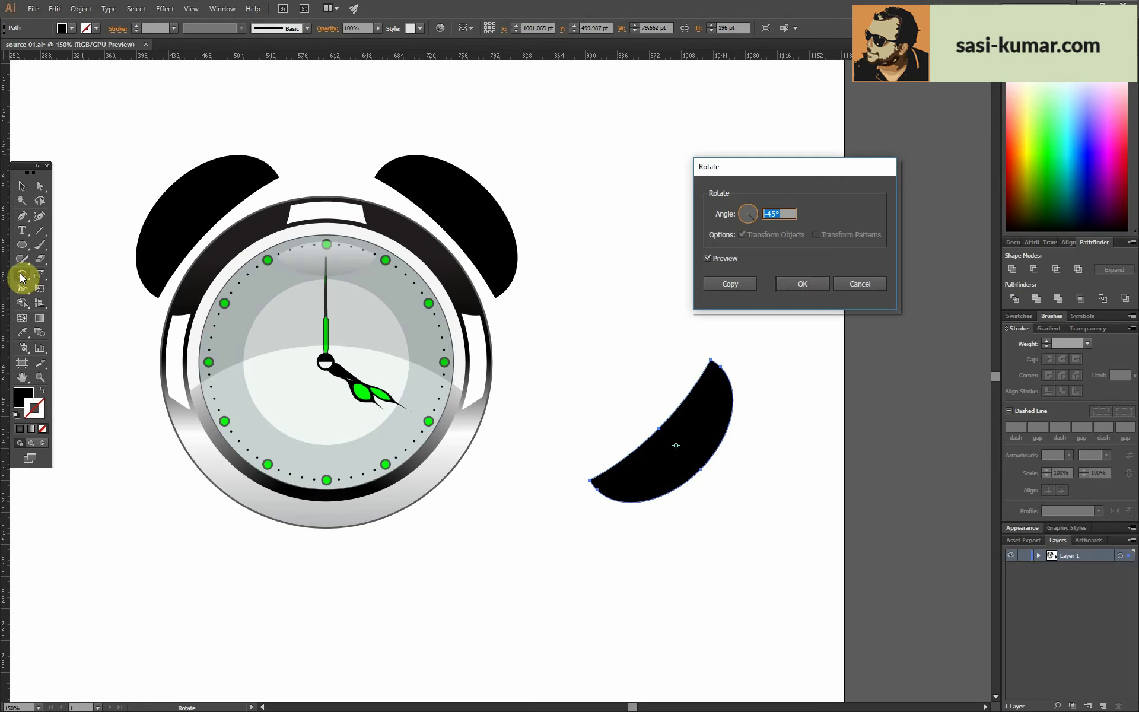
pyautogui.click(736, 249)
pyautogui.write('90')
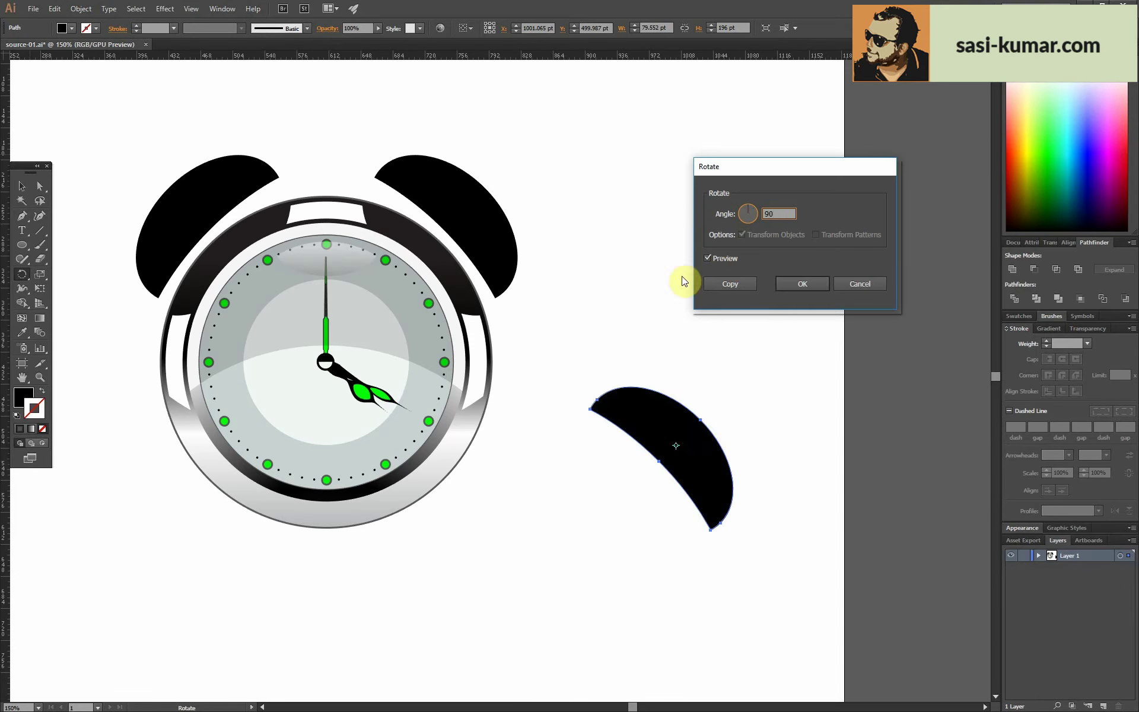
pyautogui.press('Return')
pyautogui.moveTo(619, 444)
pyautogui.mouseDown()
pyautogui.moveTo(619, 329)
pyautogui.moveTo(648, 336)
pyautogui.mouseUp()
# - Cut the inner copy out with Minus Front to form an arc, and unite a central stem
pyautogui.hotkey('ctrl', '=')
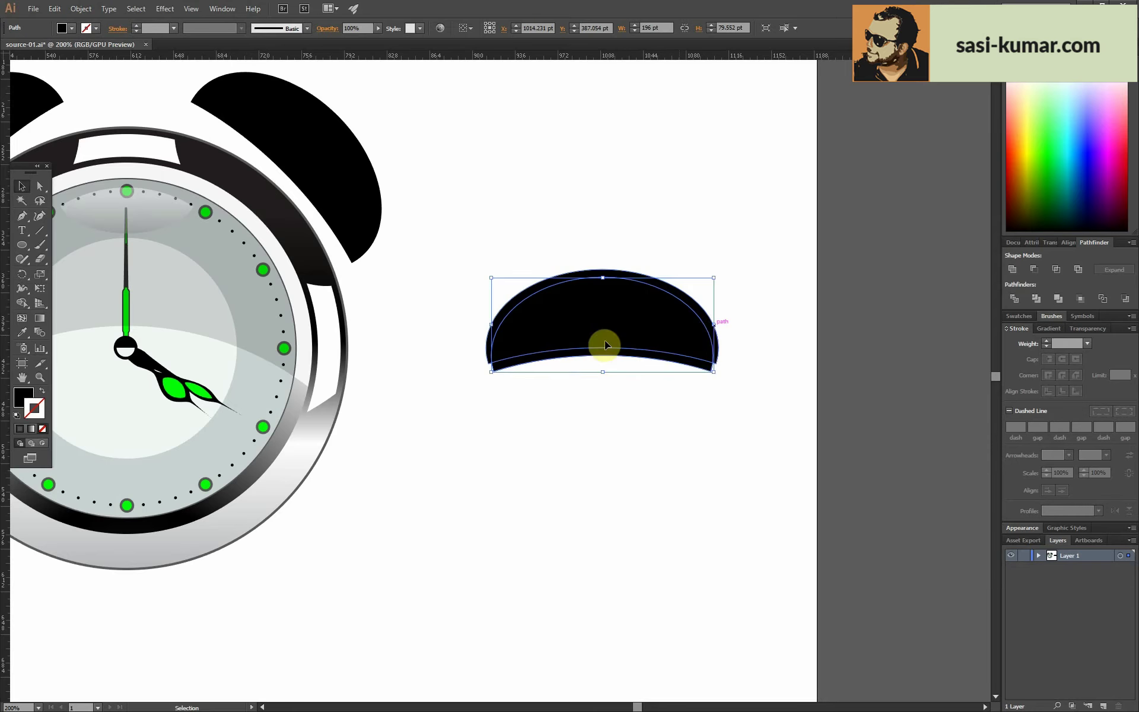
pyautogui.click(608, 359)
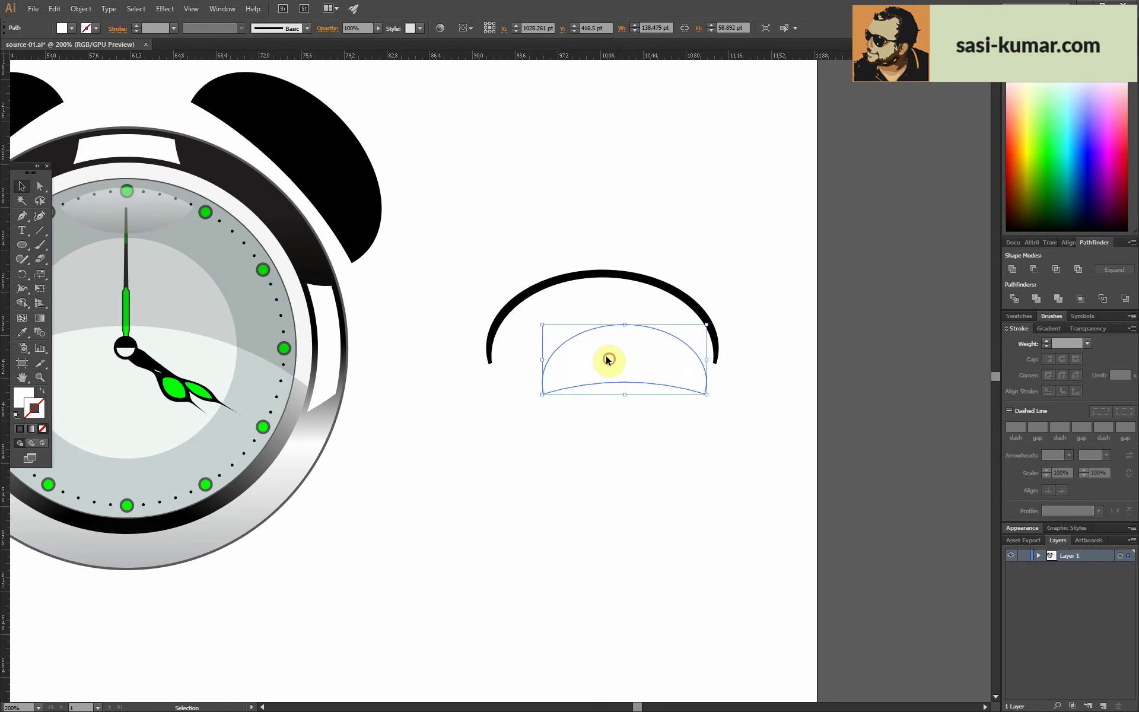
pyautogui.moveTo(608, 359); pyautogui.dragTo(595, 349)
pyautogui.click(1034, 268)
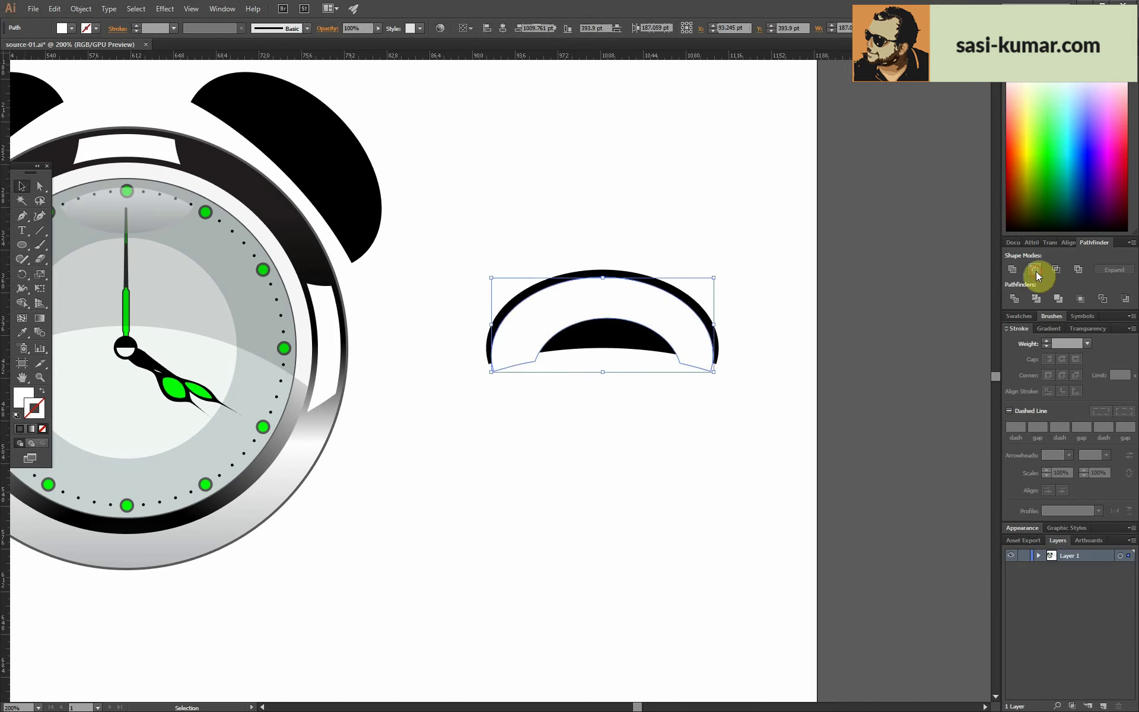
pyautogui.click(625, 427)
pyautogui.hotkey('ctrl', 'z')
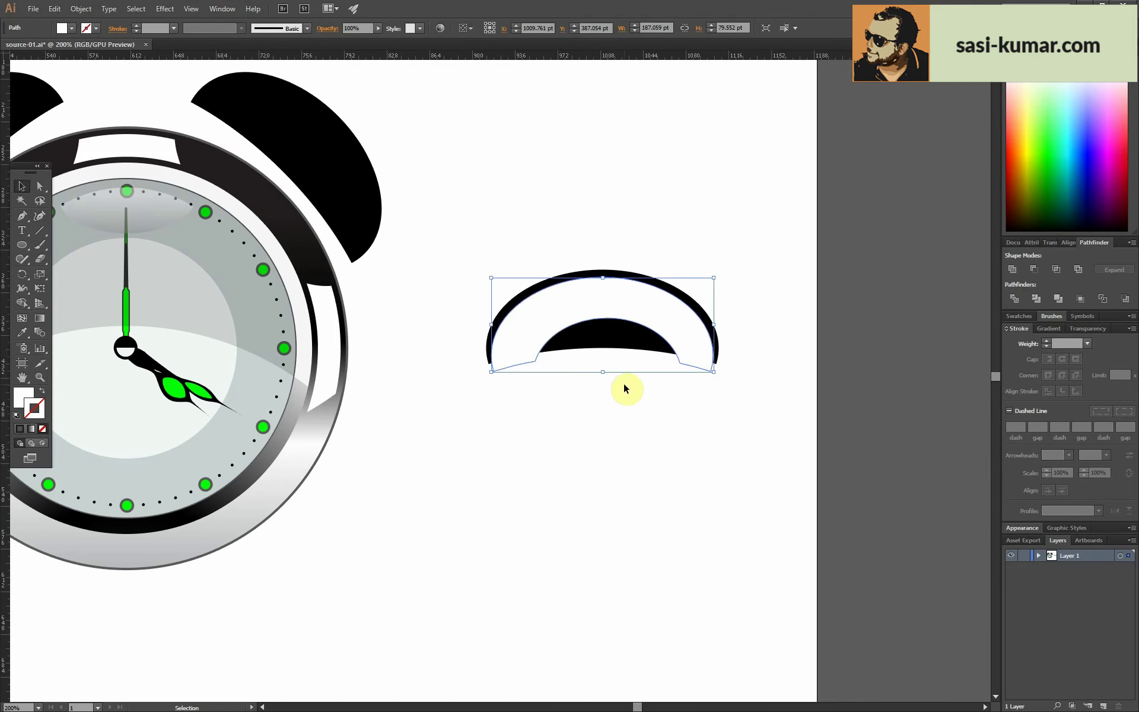
pyautogui.click(602, 368)
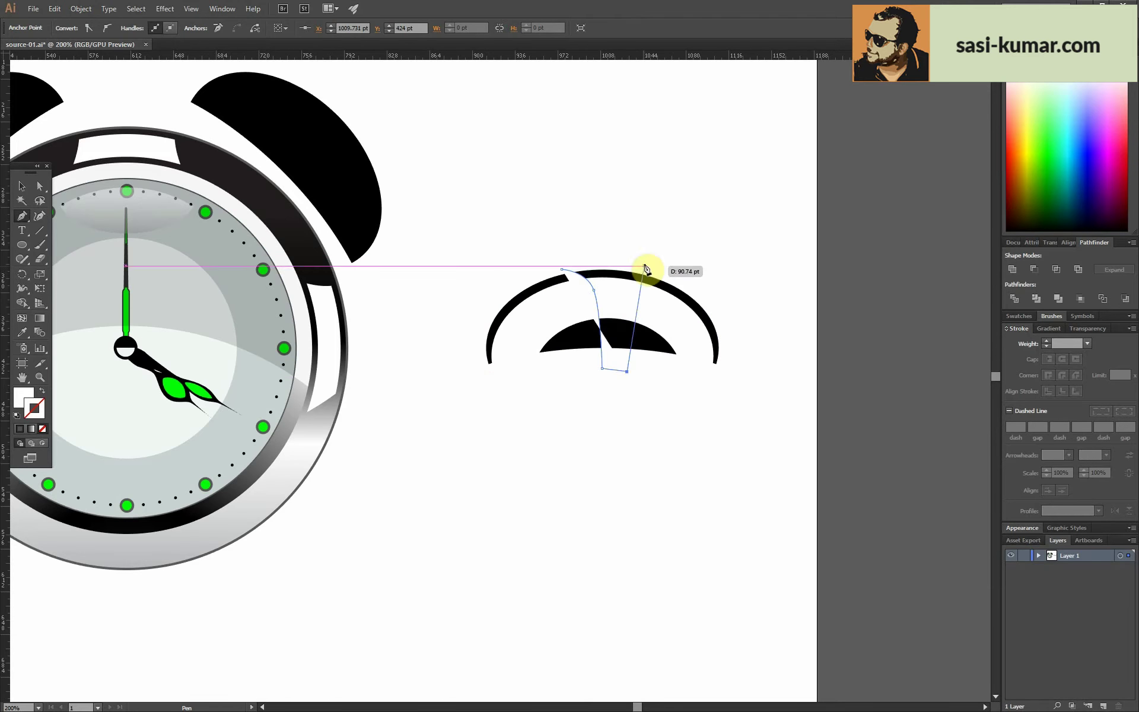
pyautogui.click(1034, 269)
pyautogui.click(748, 236)
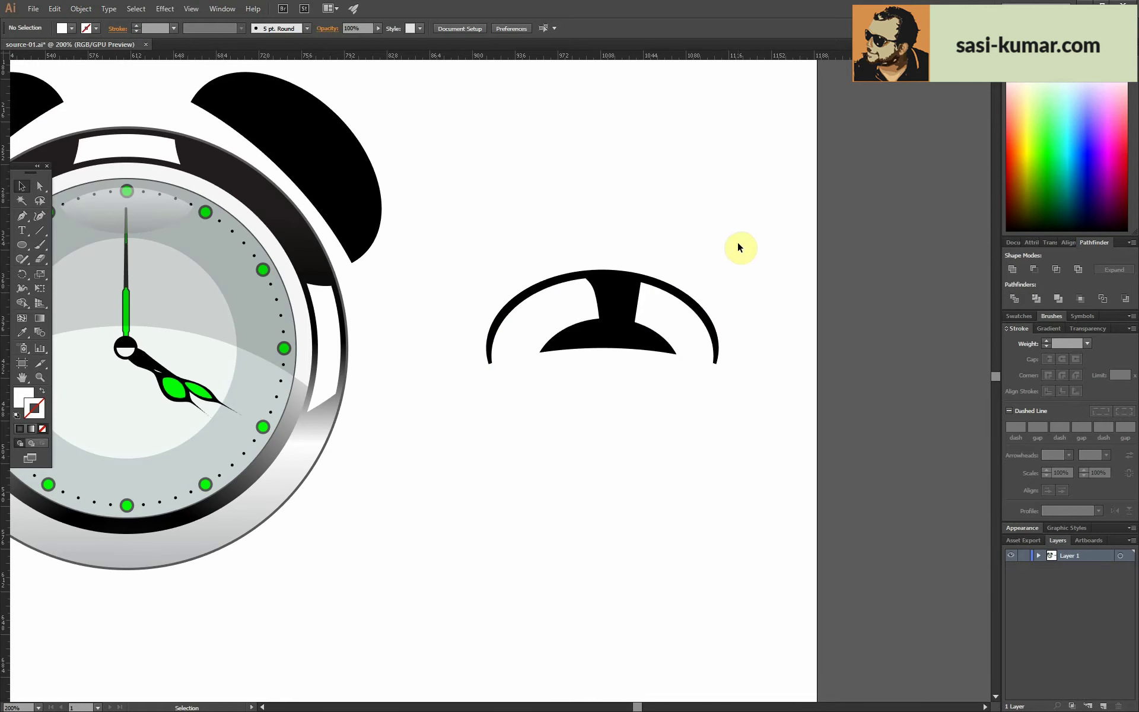
# - Pen a small stroked curve and divide the arc along it
pyautogui.press('p')
pyautogui.click(653, 363)
pyautogui.moveTo(684, 326)
pyautogui.mouseDown()
pyautogui.moveTo(697, 321)
pyautogui.moveTo(685, 335)
pyautogui.moveTo(697, 349)
pyautogui.mouseUp()
pyautogui.click(39, 186)
pyautogui.click(42, 392)
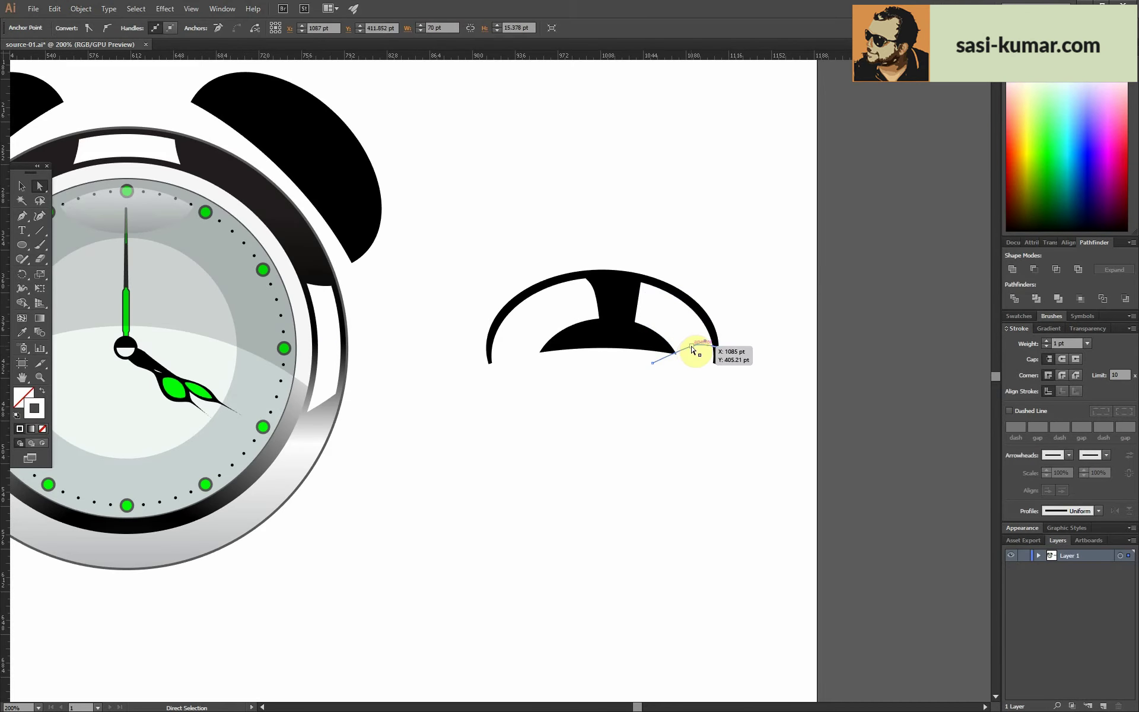
pyautogui.press('v')
pyautogui.moveTo(799, 422); pyautogui.dragTo(666, 315)
pyautogui.click(697, 361)
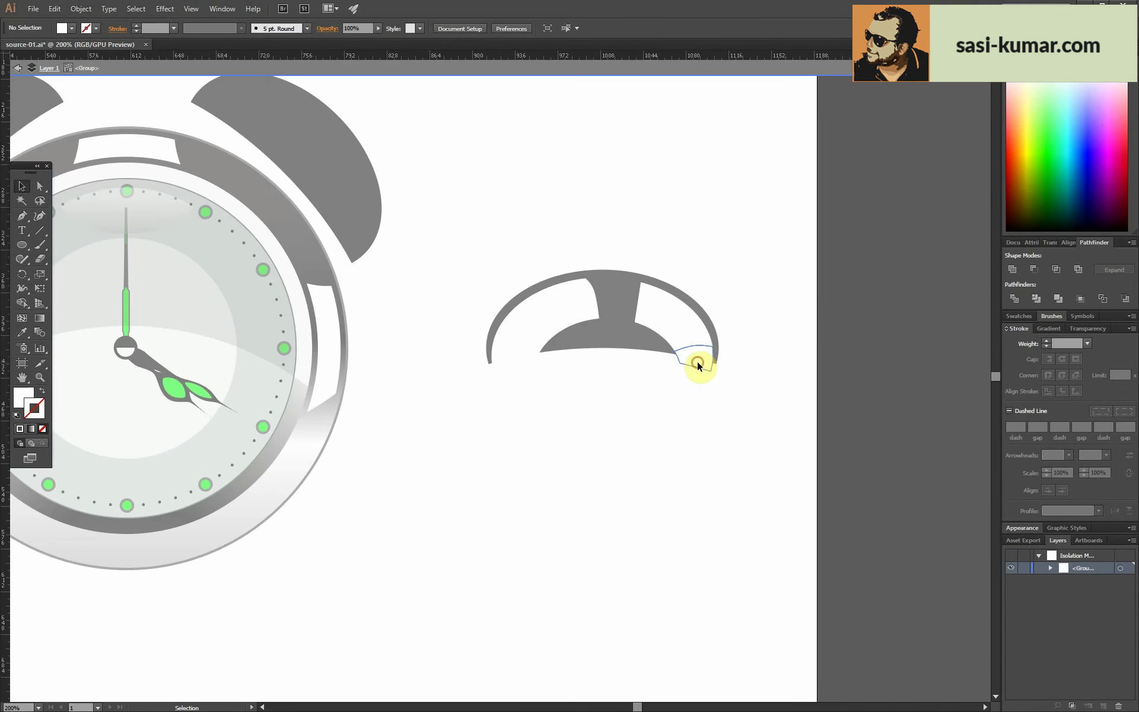
# - Add a wedge thickening the handle's left corner and adjust pieces inside the handle group
pyautogui.scroll(1, 730, 394)
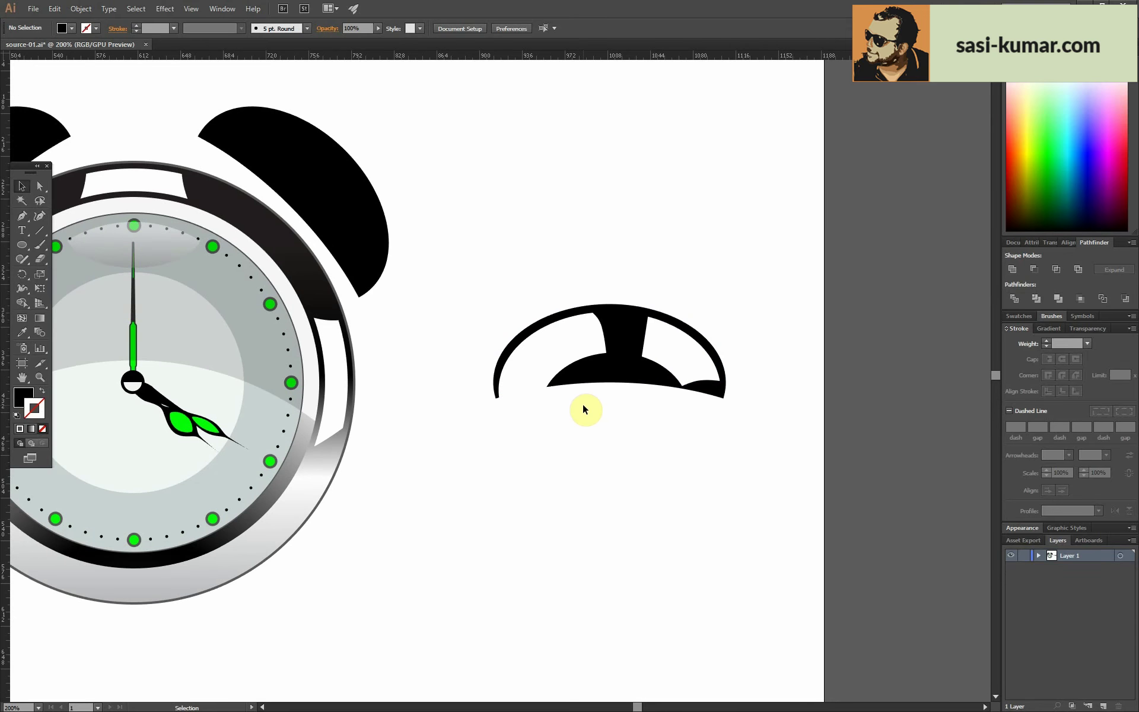
pyautogui.hotkey('ctrl', '=')
pyautogui.hotkey('ctrl', '=')
pyautogui.hotkey('ctrl', '=')
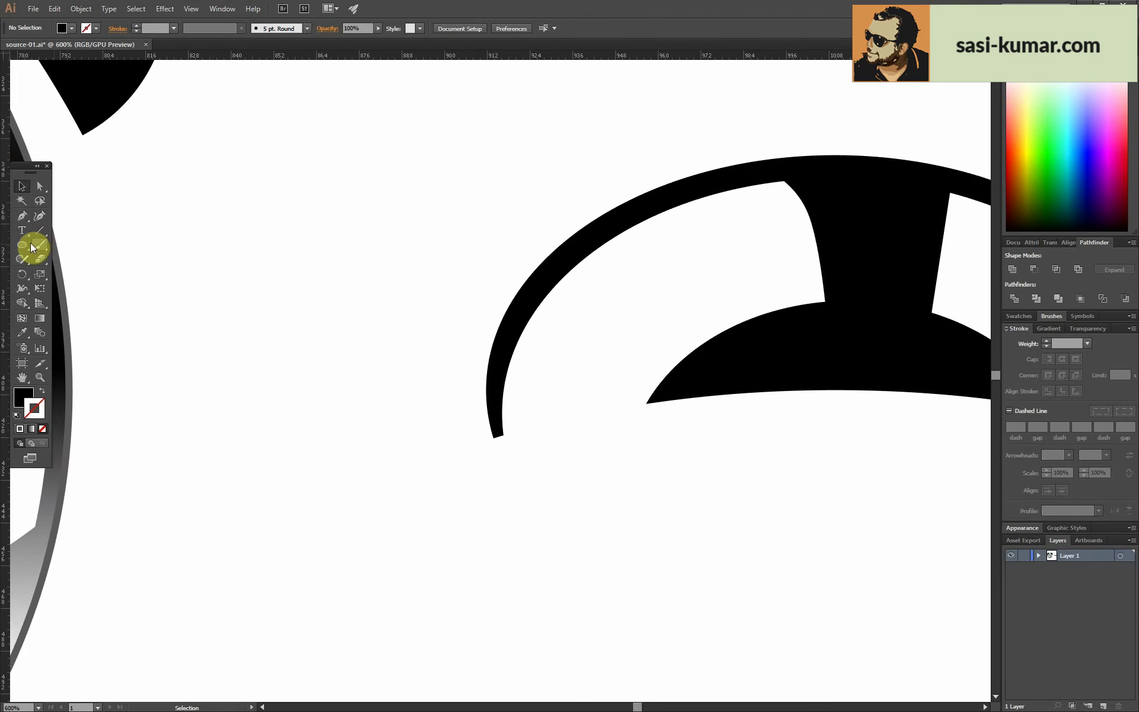
pyautogui.click(33, 246)
pyautogui.moveTo(465, 417); pyautogui.dragTo(740, 514)
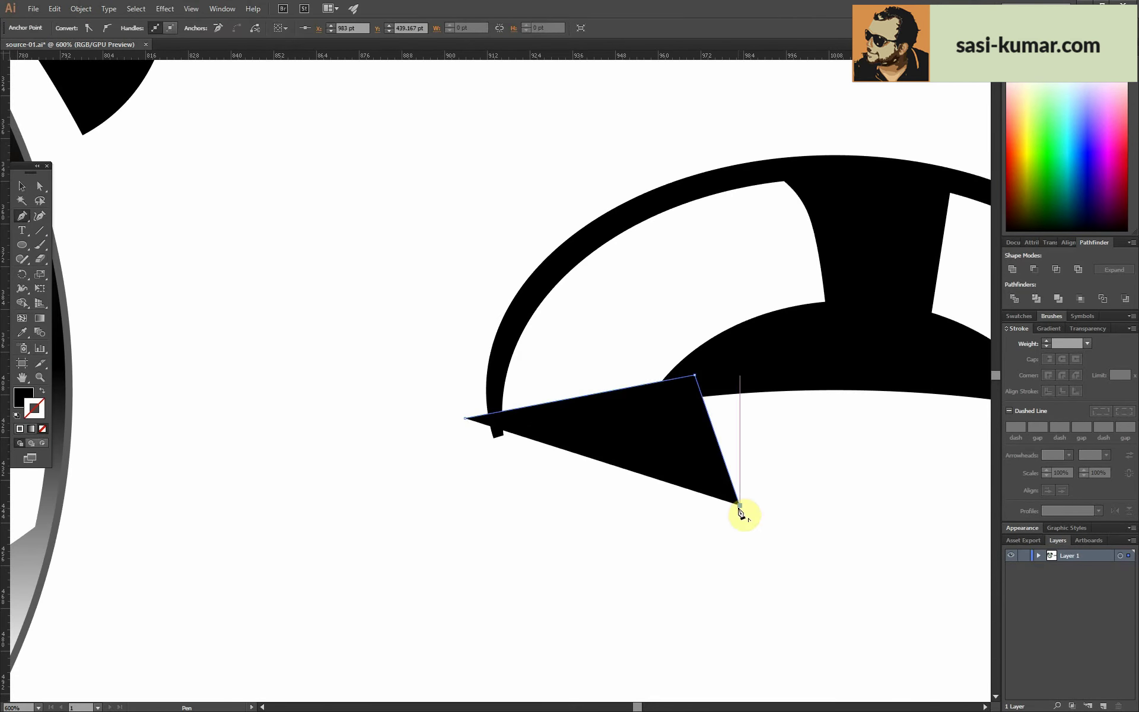
pyautogui.doubleClick(617, 419)
pyautogui.doubleClick(453, 457)
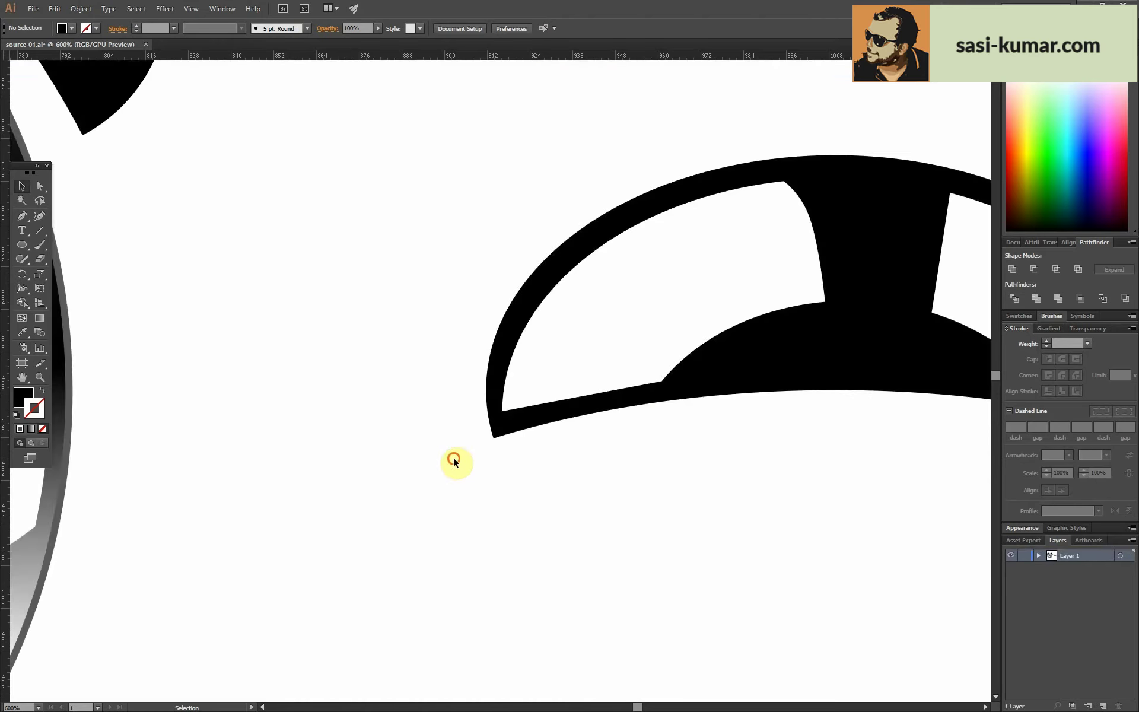
pyautogui.doubleClick(486, 414)
pyautogui.doubleClick(656, 465)
# - Divide the handle with a thin black line across its left window, nudging that piece down
pyautogui.click(40, 231)
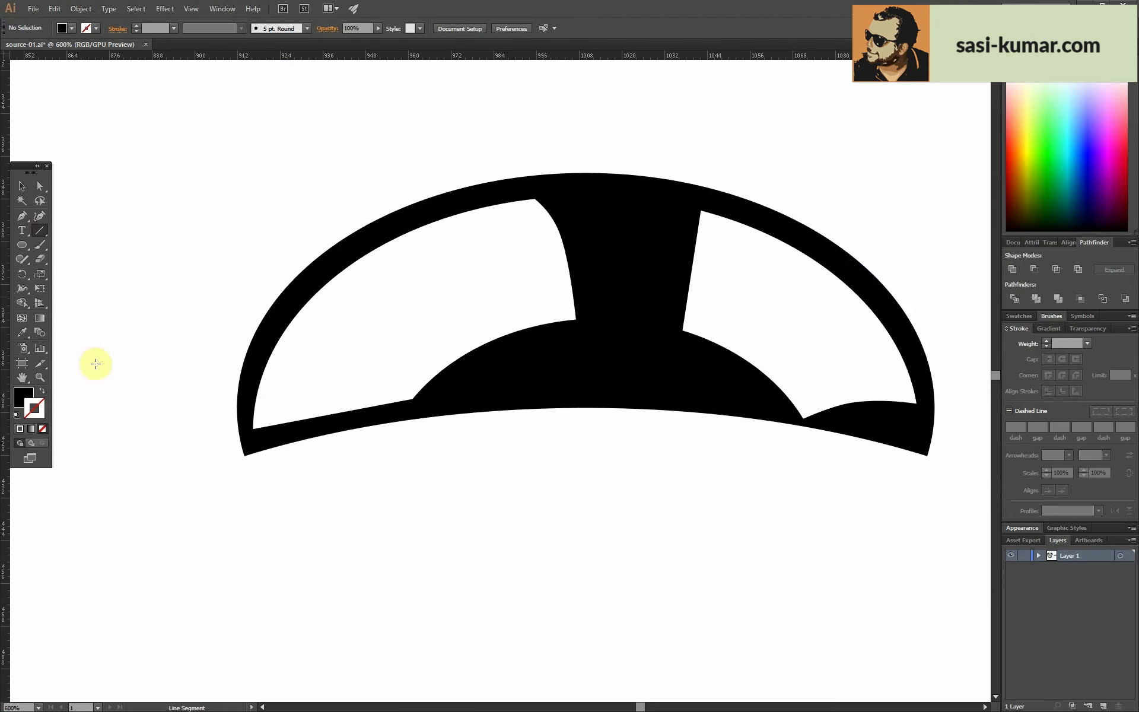
pyautogui.moveTo(202, 403); pyautogui.dragTo(473, 375)
pyautogui.click(136, 27)
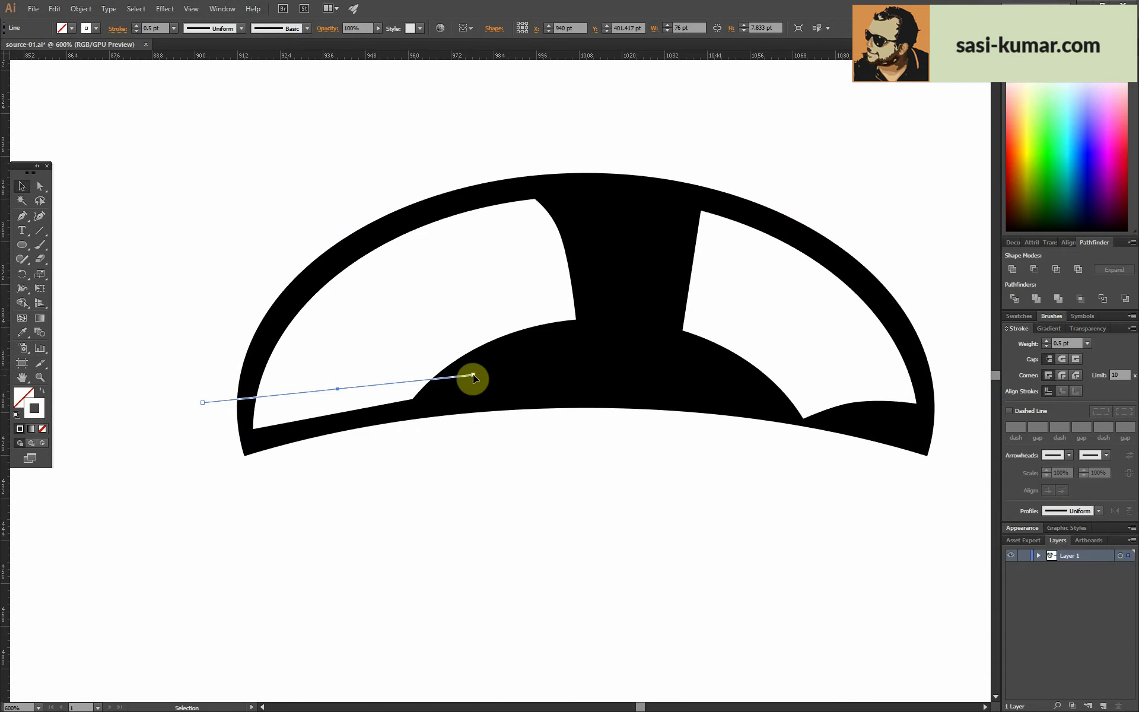
pyautogui.keyDown('shift'); pyautogui.click(439, 361); pyautogui.keyUp('shift')
pyautogui.click(1015, 299)
pyautogui.doubleClick(279, 394)
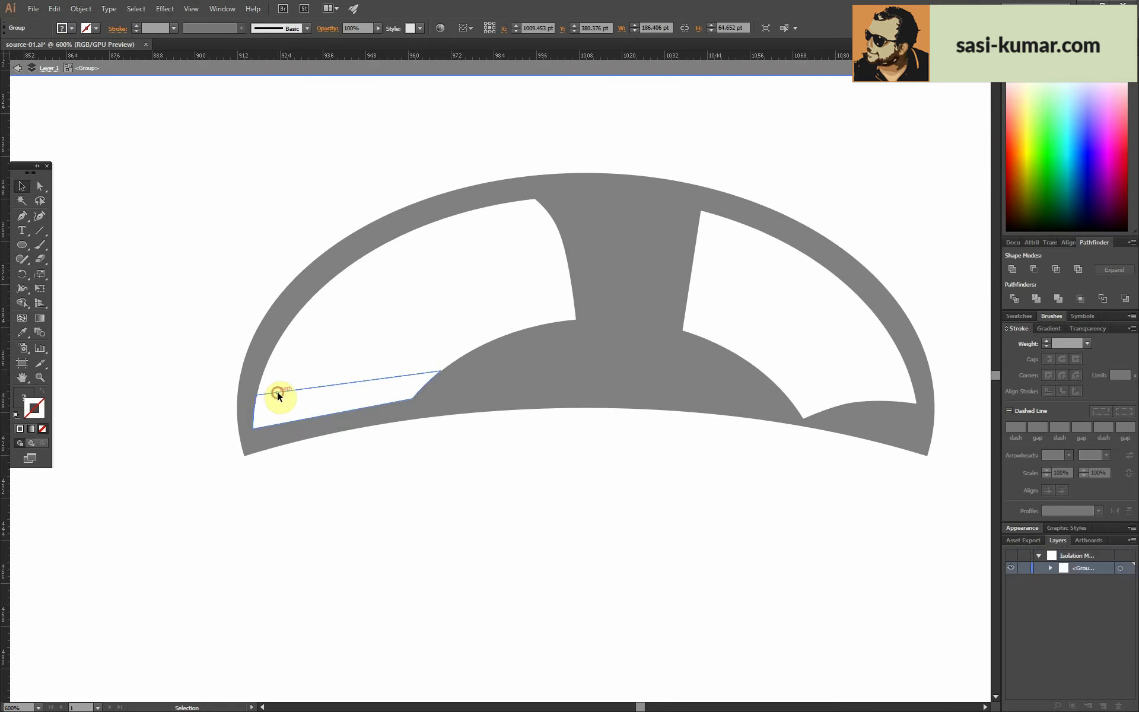
pyautogui.moveTo(317, 401); pyautogui.dragTo(316, 408)
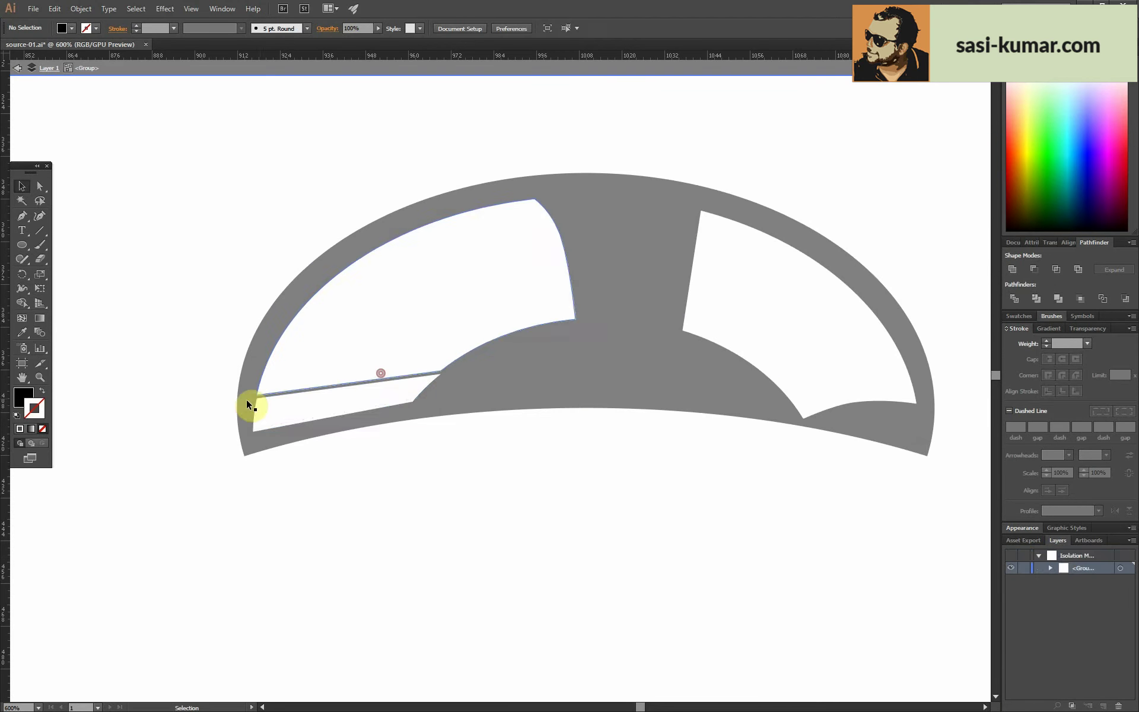
pyautogui.click(246, 400)
# - Paste a copy of the crescent in place over the handle and select it
pyautogui.doubleClick(346, 554)
pyautogui.hotkey('ctrl', '-')
pyautogui.hotkey('ctrl', '-')
pyautogui.hotkey('ctrl', '-')
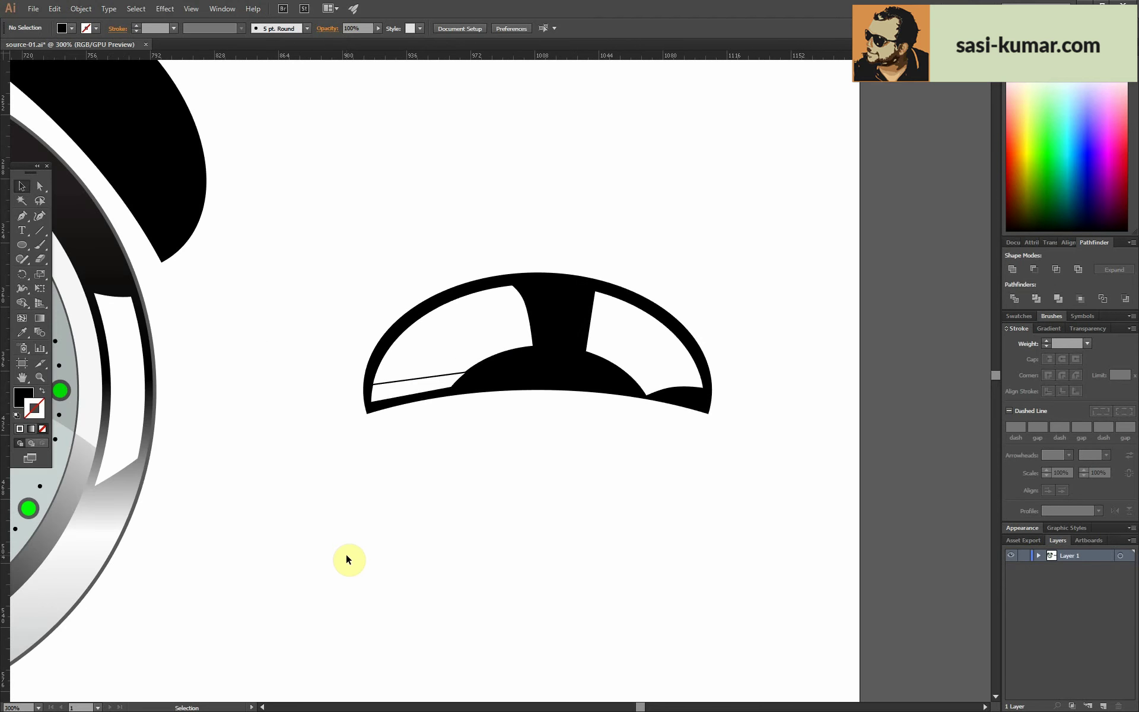
pyautogui.hotkey('ctrl', '+')
pyautogui.click(689, 349)
# - Enlarge the pasted crescent slightly and pick up the bezel's gradient fill and stroke
pyautogui.press('v')
pyautogui.rightClick(641, 336)
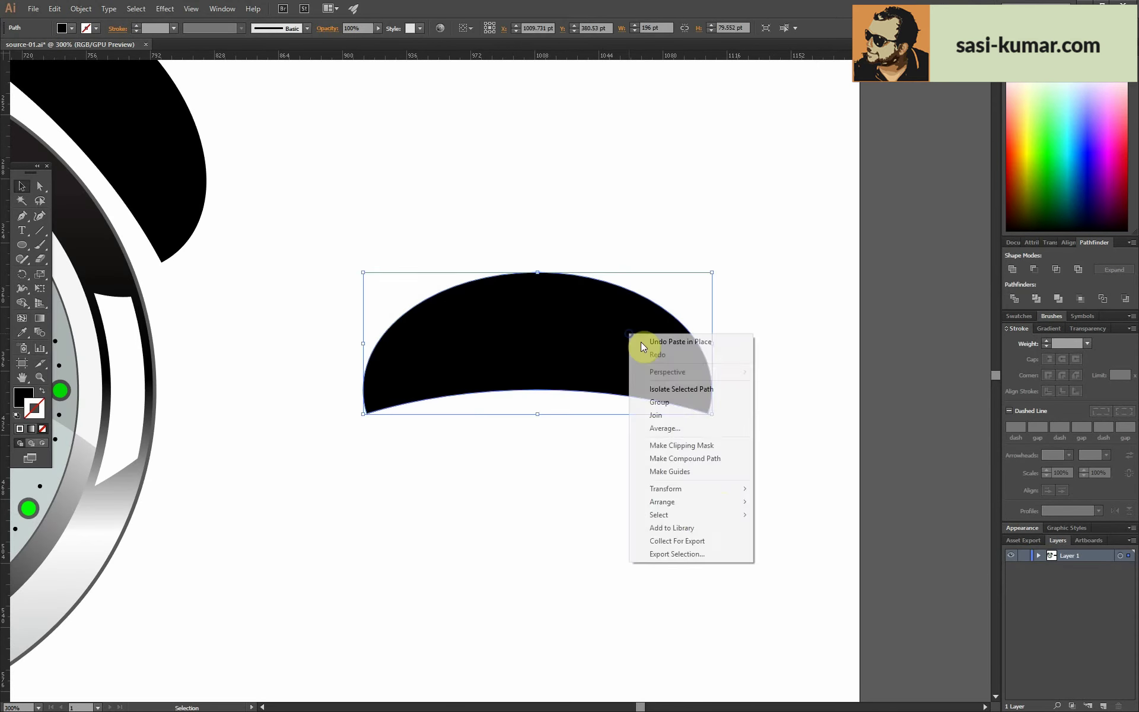
pyautogui.click(788, 540)
pyautogui.moveTo(711, 271); pyautogui.dragTo(717, 270)
pyautogui.press('i')
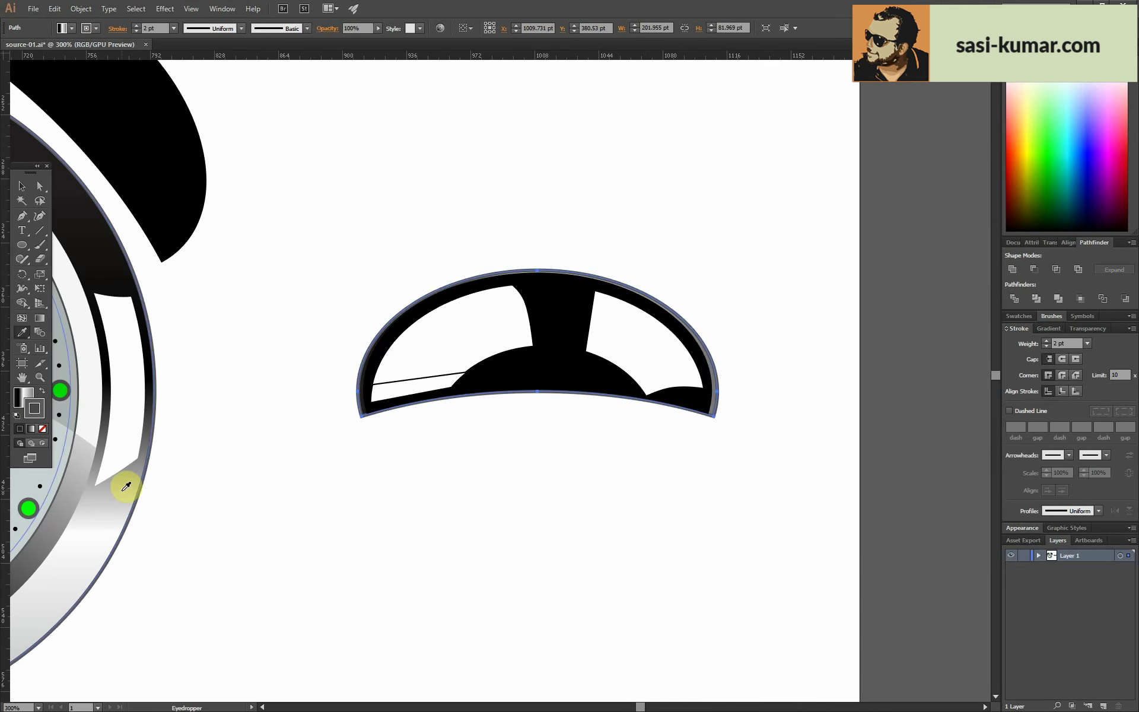
pyautogui.hotkey('ctrl', '-')
pyautogui.click(720, 626)
pyautogui.hotkey('ctrl', '+')
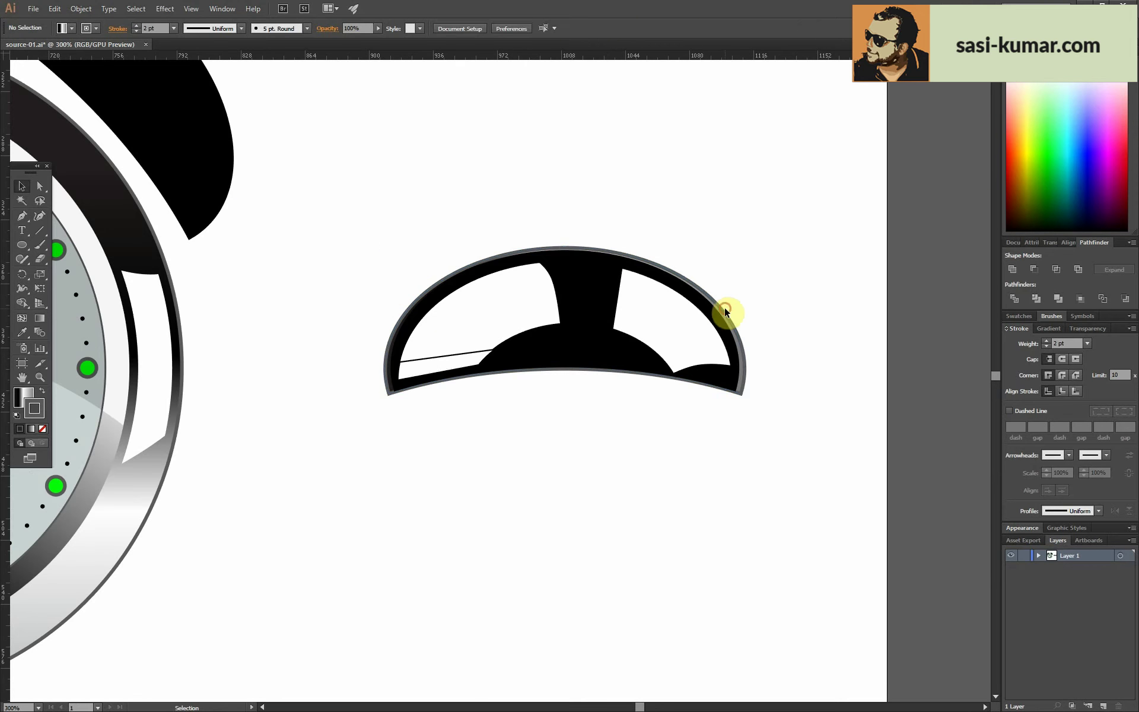
pyautogui.moveTo(744, 248); pyautogui.dragTo(752, 244)
# - Apply the gradient to the crescent's stroke and angle it diagonally across the shape
pyautogui.press('g')
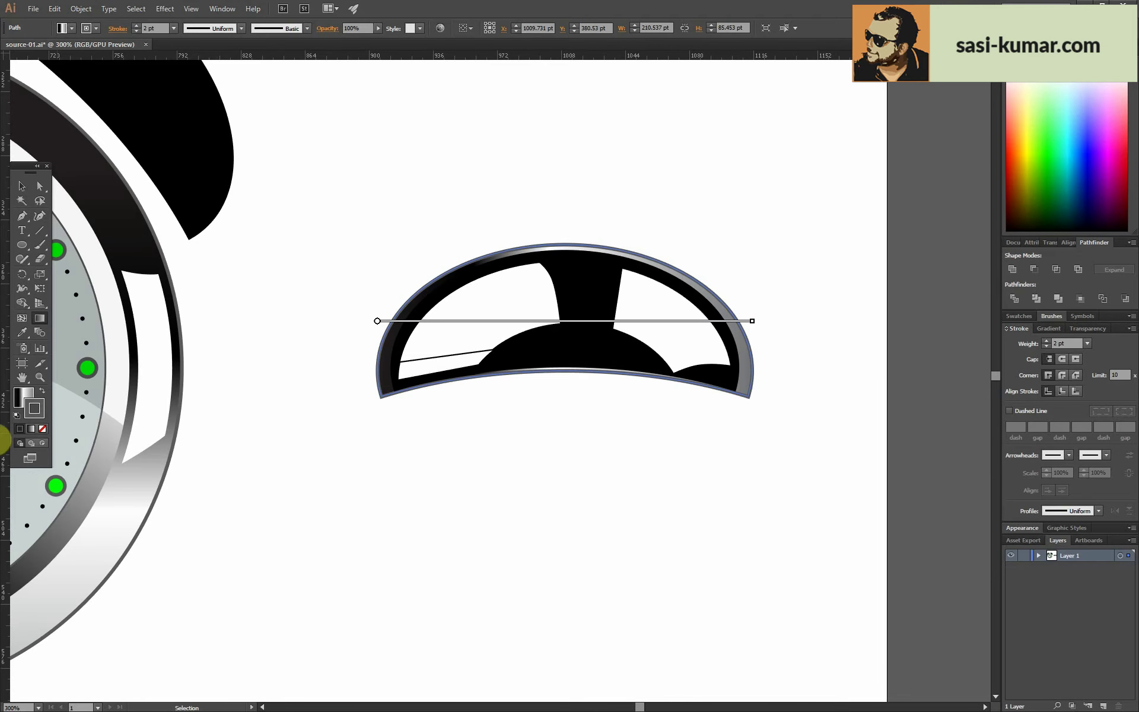
pyautogui.click(34, 408)
pyautogui.click(42, 391)
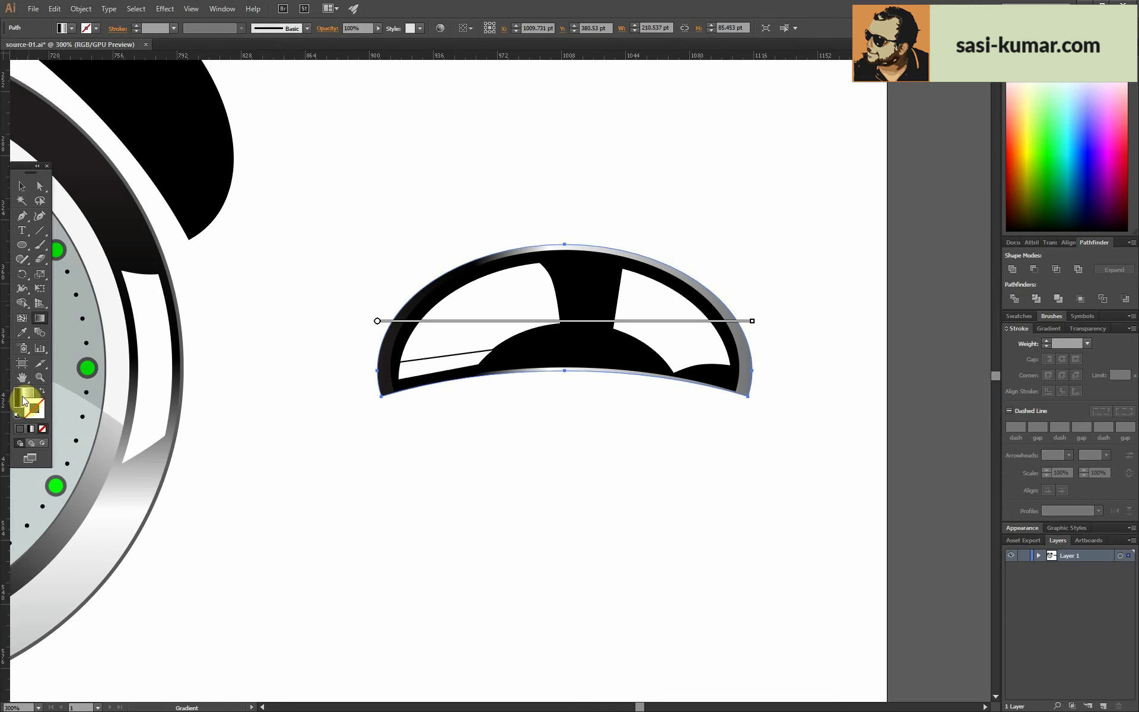
pyautogui.moveTo(498, 247); pyautogui.dragTo(661, 457)
pyautogui.moveTo(605, 393); pyautogui.dragTo(534, 152)
pyautogui.click(22, 186)
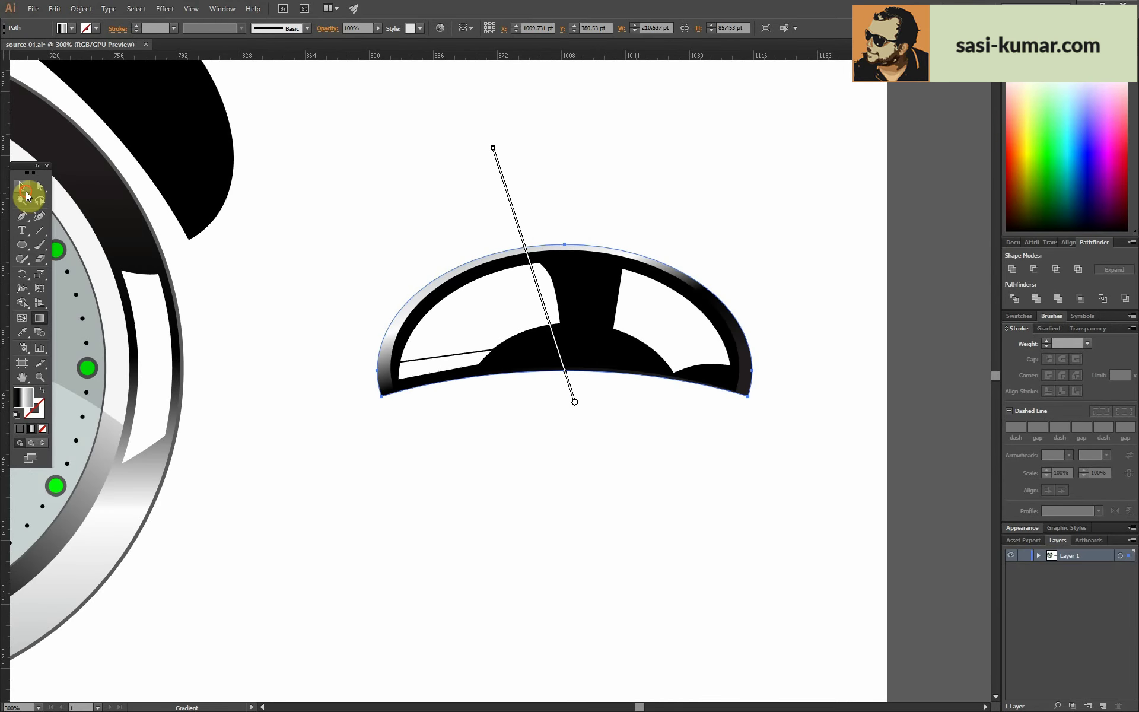
pyautogui.click(358, 220)
pyautogui.hotkey('ctrl', '1')
pyautogui.hotkey('ctrl', '+')
pyautogui.hotkey('ctrl', '+')
pyautogui.hotkey('ctrl', '+')
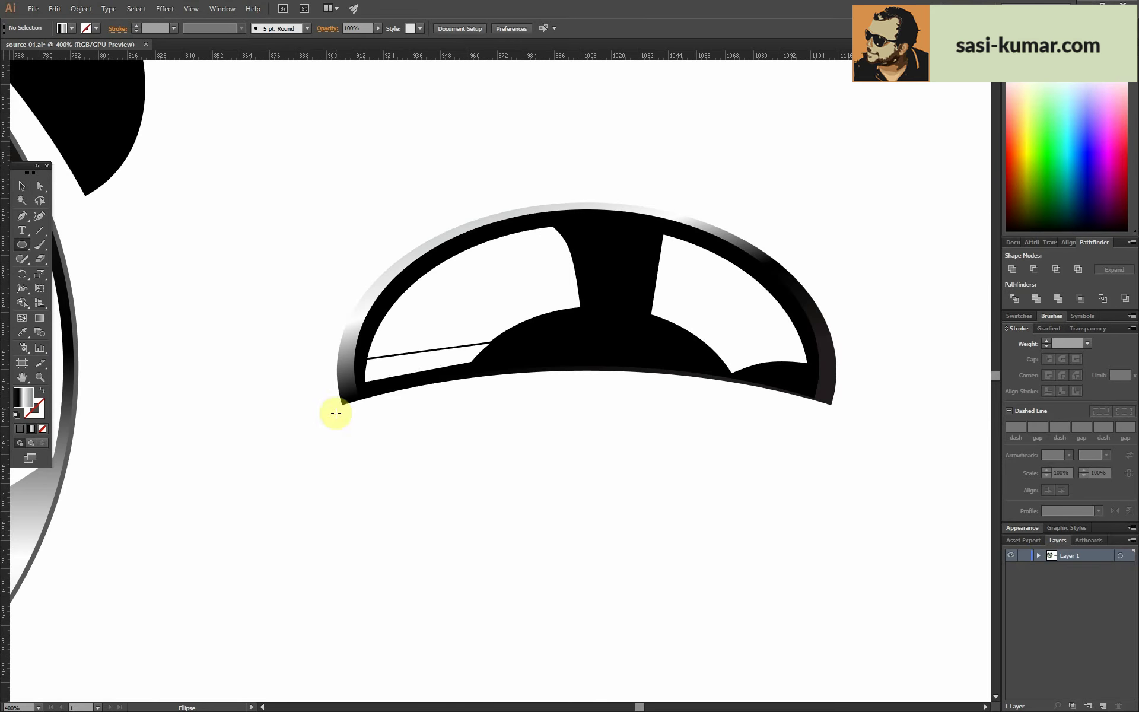
# - Draw an oval under the handle piece and send it behind the handle
pyautogui.moveTo(344, 407); pyautogui.dragTo(826, 522)
pyautogui.press('v')
pyautogui.moveTo(610, 488); pyautogui.dragTo(611, 427)
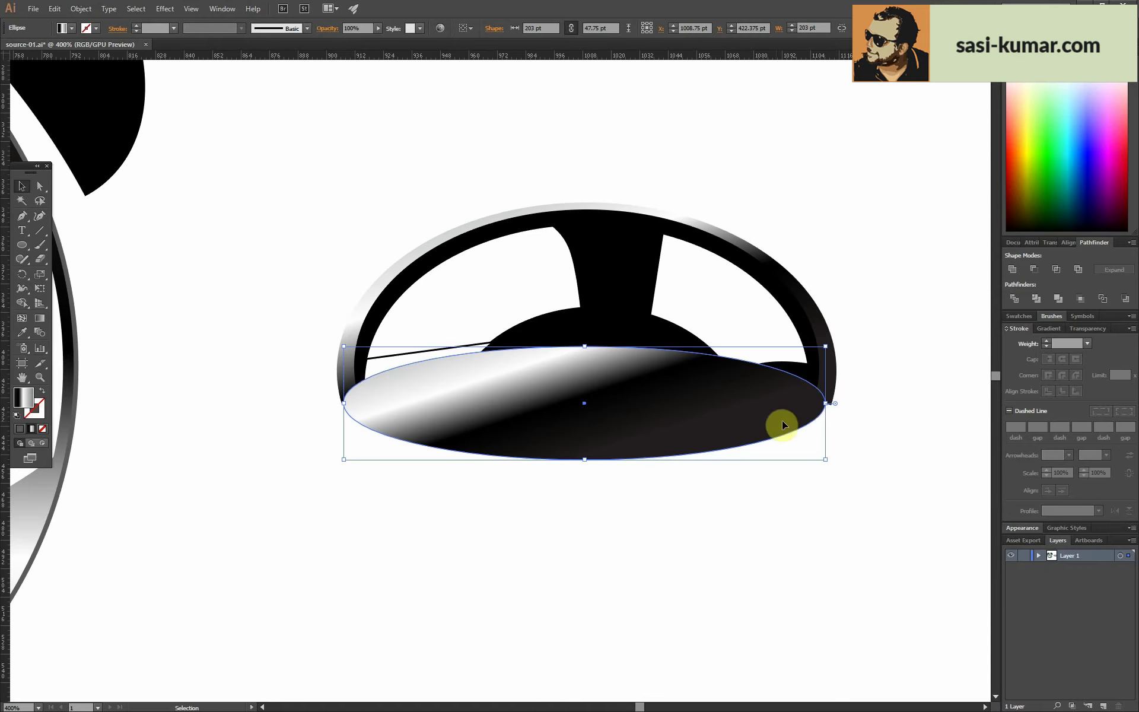
pyautogui.rightClick(655, 413)
pyautogui.click(807, 617)
pyautogui.click(801, 591)
pyautogui.hotkey('ctrl', '+')
pyautogui.hotkey('ctrl', '+')
pyautogui.hotkey('ctrl', '+')
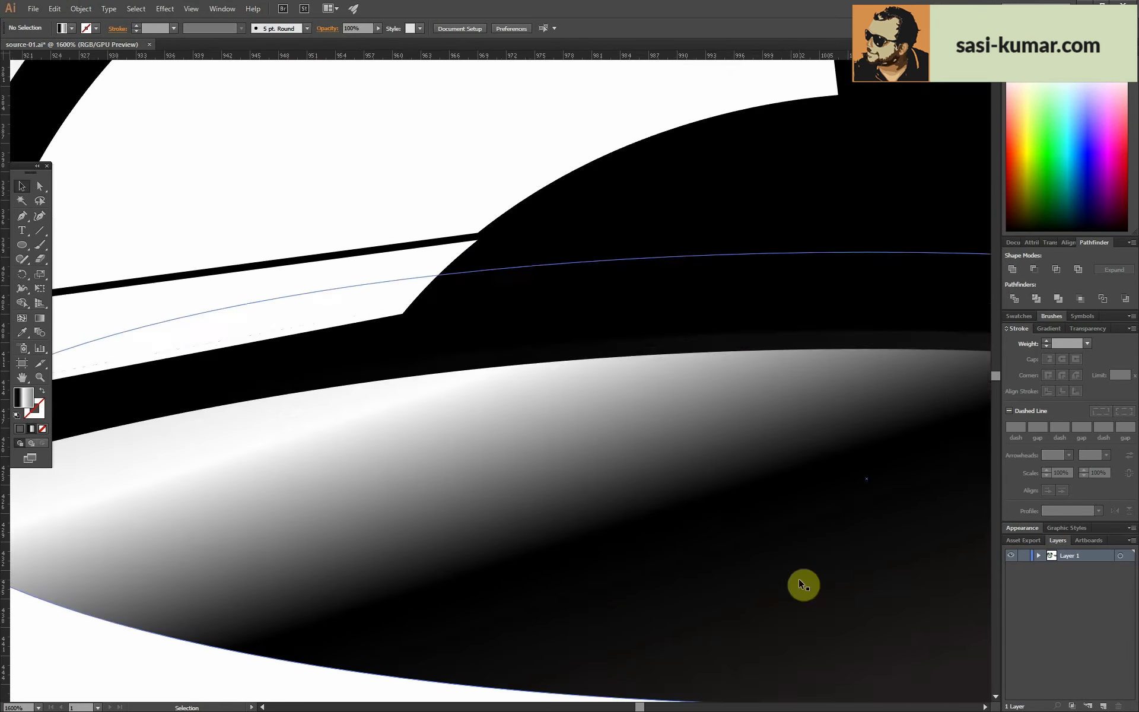
pyautogui.hotkey('ctrl', '-')
pyautogui.hotkey('ctrl', '-')
pyautogui.hotkey('ctrl', '-')
pyautogui.hotkey('ctrl', '-')
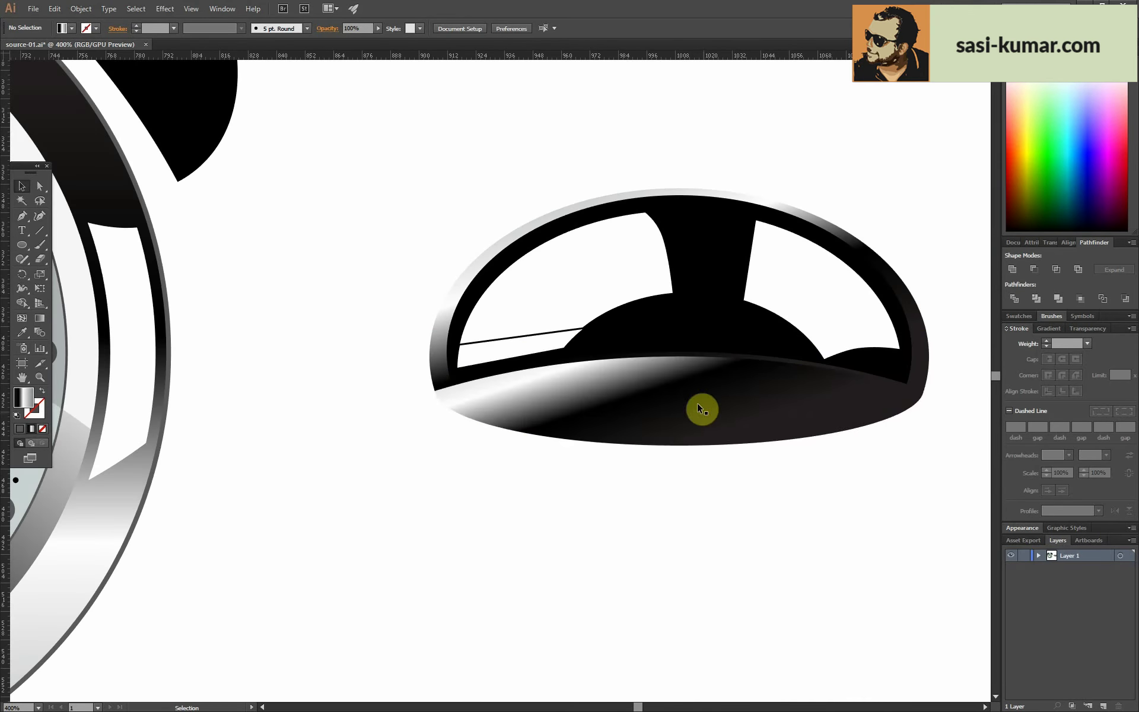
# - Run the oval's metallic gradient horizontally across it
pyautogui.click(699, 408)
pyautogui.press('g')
pyautogui.moveTo(644, 363)
pyautogui.mouseDown()
pyautogui.moveTo(501, 455)
pyautogui.moveTo(396, 481)
pyautogui.mouseUp()
pyautogui.press('v')
pyautogui.click(378, 201)
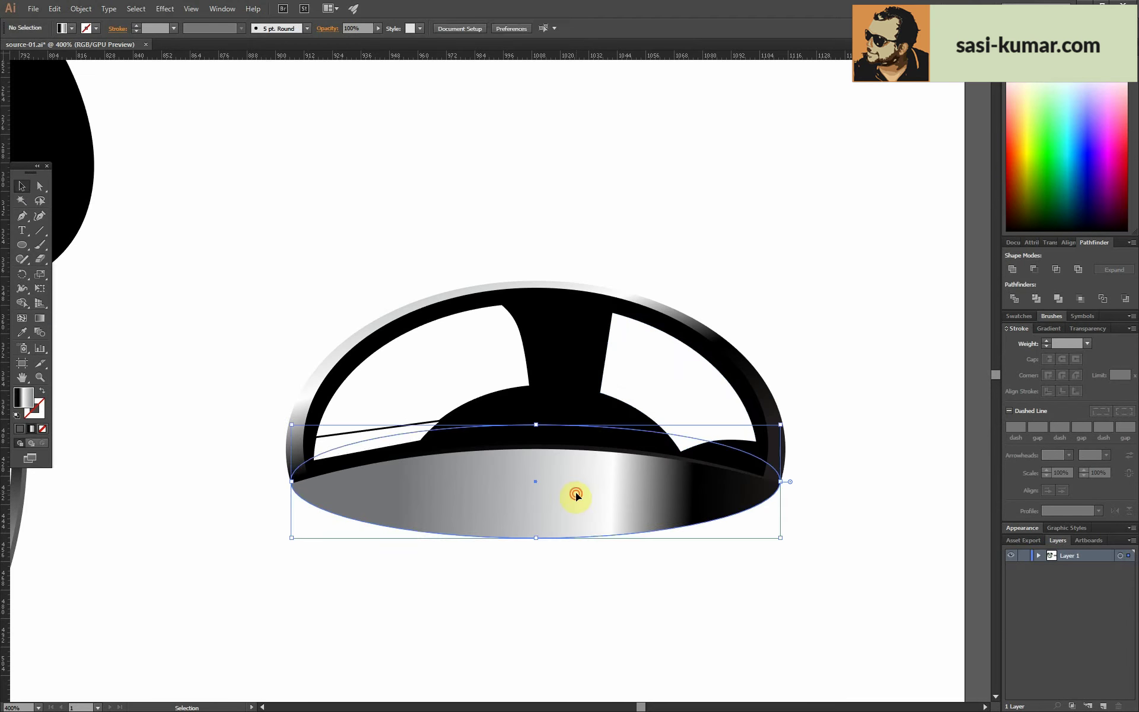
# - Inside the isolated oval, pen a curved four-sided panel and fill it black
pyautogui.doubleClick(576, 492)
pyautogui.click(22, 215)
pyautogui.click(659, 390)
pyautogui.click(673, 520)
pyautogui.click(600, 523)
pyautogui.click(508, 534)
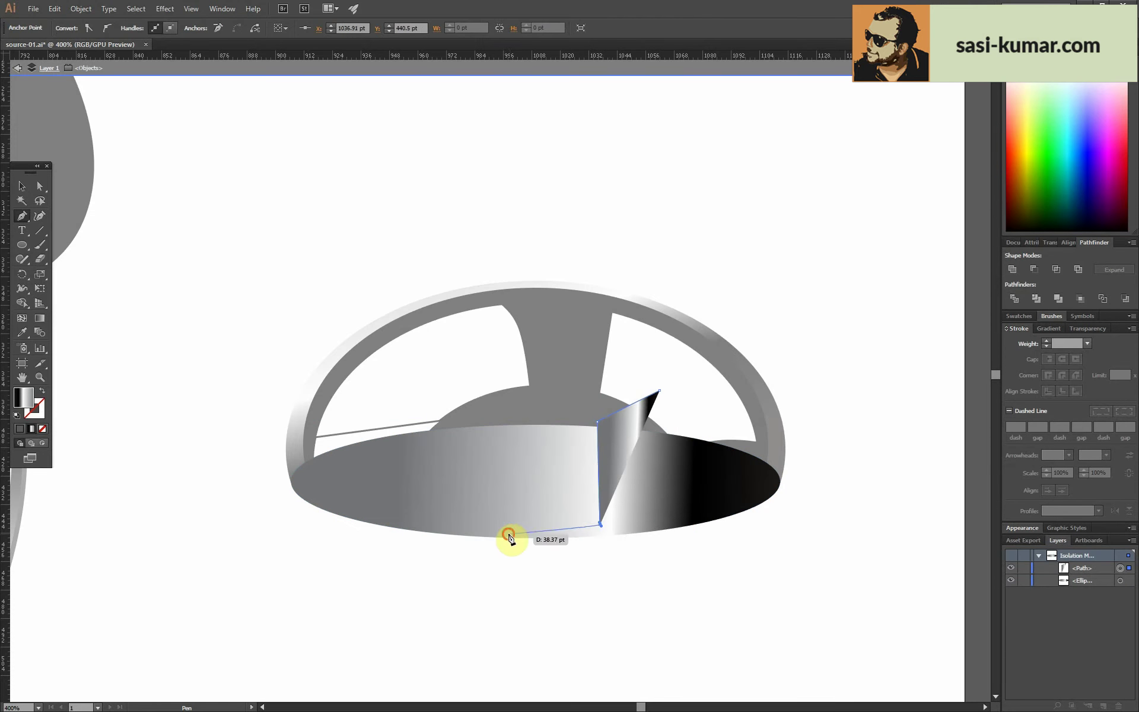
pyautogui.click(501, 410)
pyautogui.moveTo(597, 421); pyautogui.dragTo(656, 399)
pyautogui.click(40, 186)
pyautogui.click(20, 429)
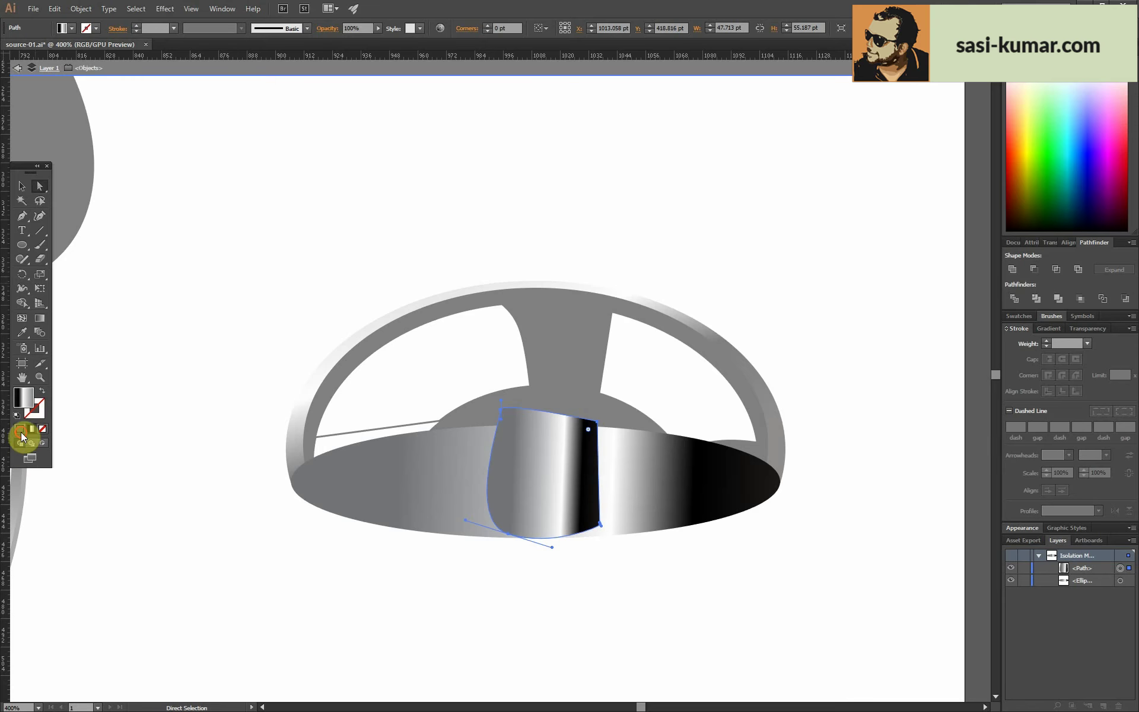
pyautogui.doubleClick(24, 397)
pyautogui.press('Return')
# - Clip the black panel to the gradient oval with a clipping mask
pyautogui.press('v')
pyautogui.click(525, 487)
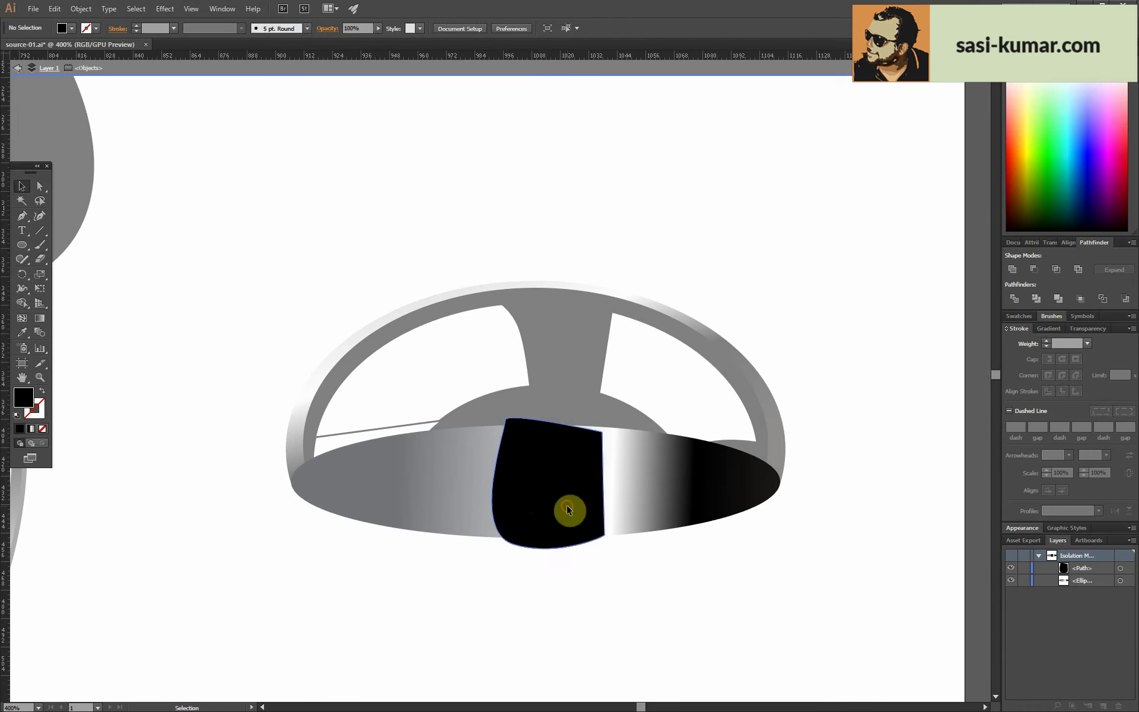
pyautogui.click(444, 600)
pyautogui.click(580, 464)
pyautogui.hotkey('ctrl', 'shift', ']')
pyautogui.hotkey('ctrl', '7')
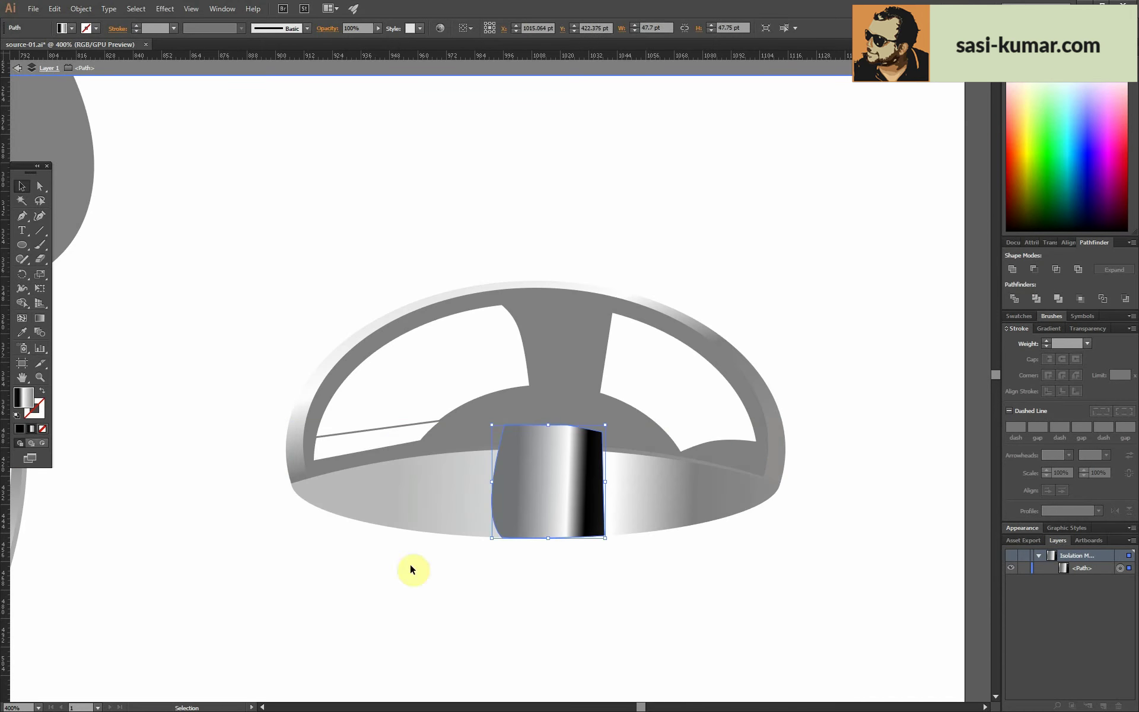
pyautogui.doubleClick(643, 605)
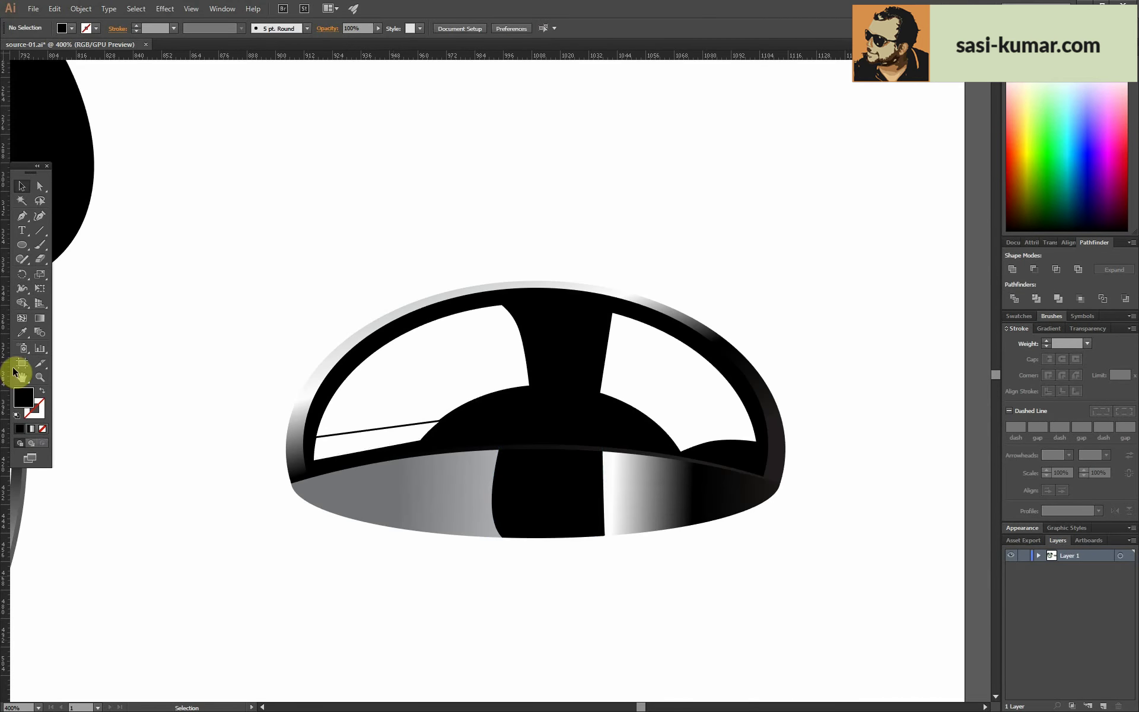
# - Pen a curved sliver along the base's lower-left edge and give it the oval's gradient
pyautogui.click(24, 219)
pyautogui.click(307, 484)
pyautogui.moveTo(380, 514); pyautogui.dragTo(425, 519)
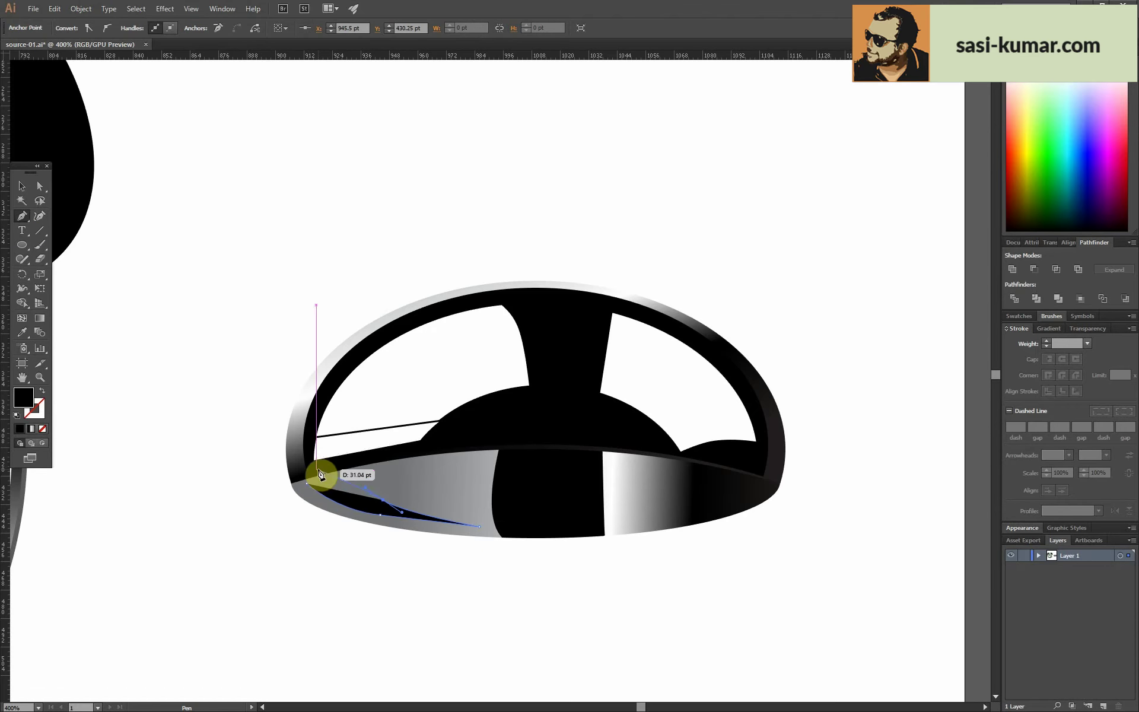
pyautogui.click(343, 496)
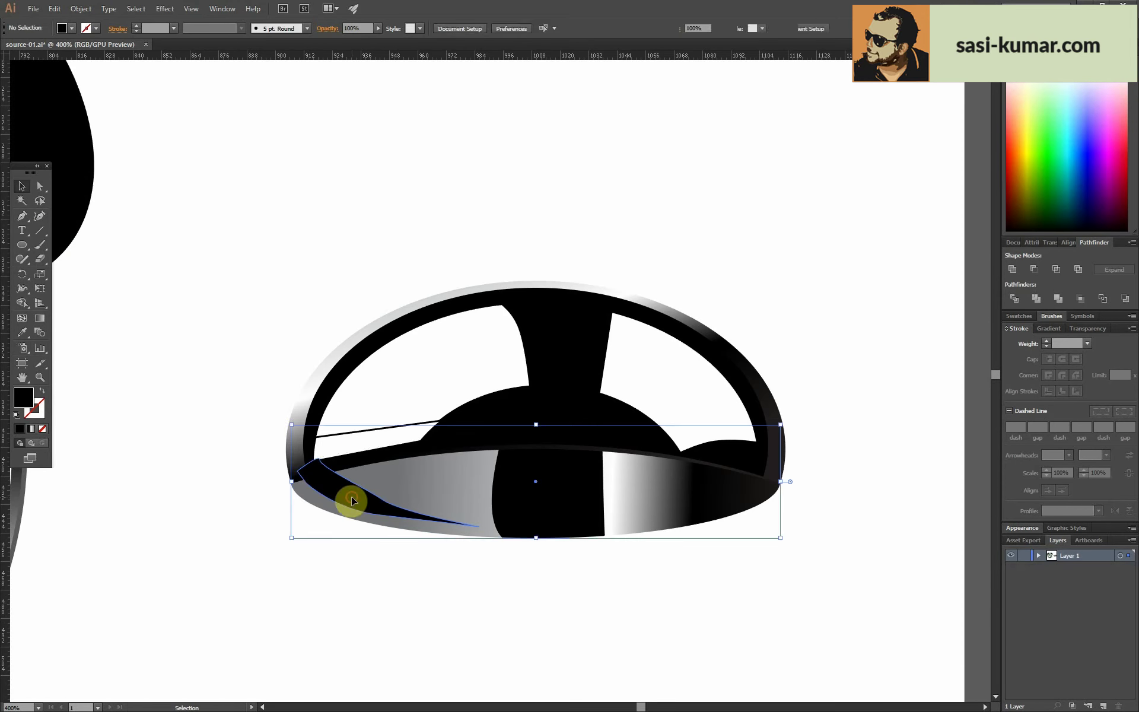
pyautogui.doubleClick(344, 496)
pyautogui.press('i')
pyautogui.click(542, 483)
pyautogui.press('v')
pyautogui.press('g')
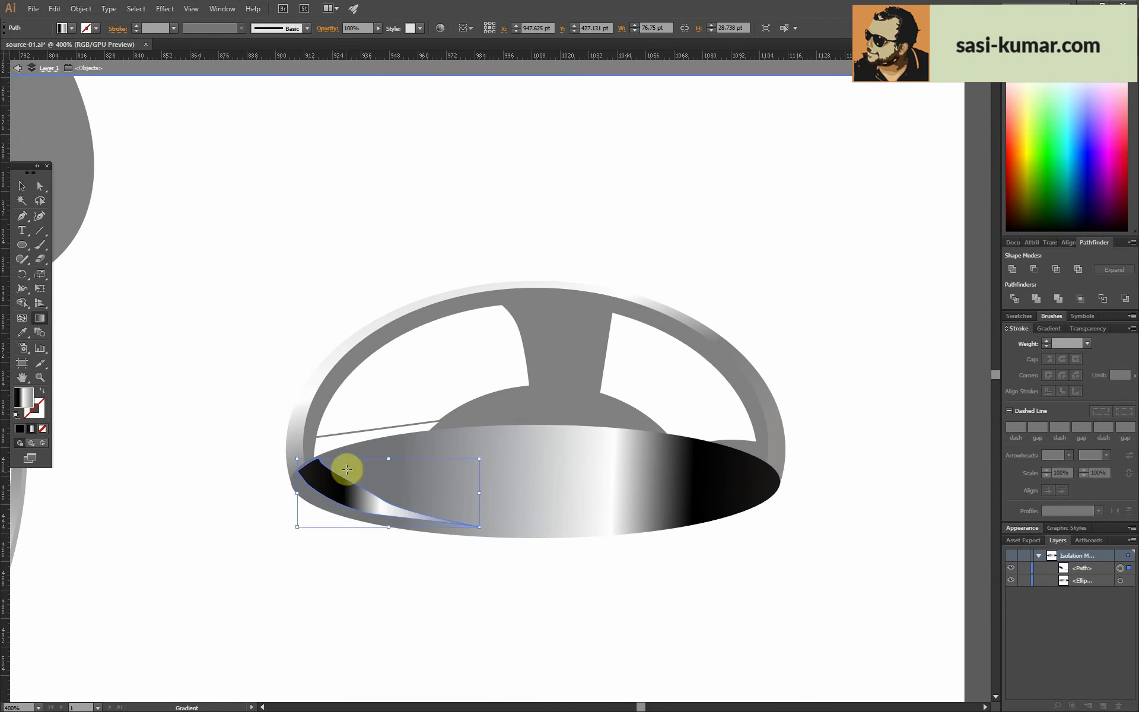
pyautogui.hotkey('ctrl', '+')
# - Refine the sliver's anchors so it tapers and curves along the rim
pyautogui.press('a')
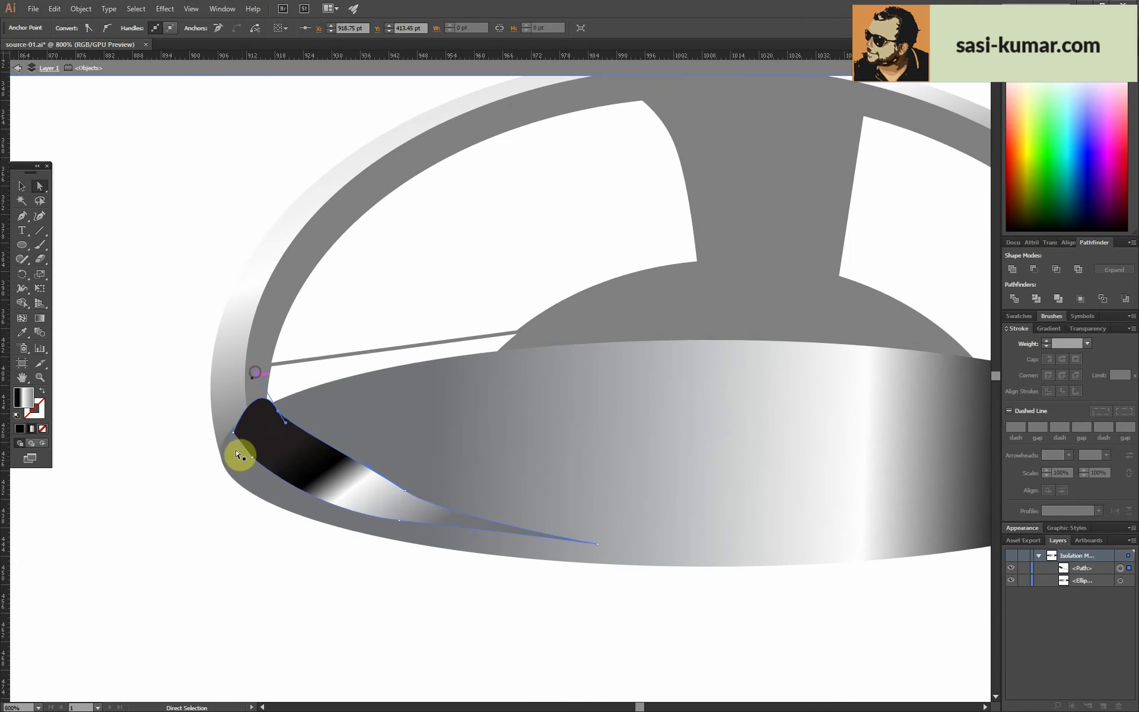
pyautogui.click(258, 470)
pyautogui.moveTo(258, 470); pyautogui.dragTo(262, 490)
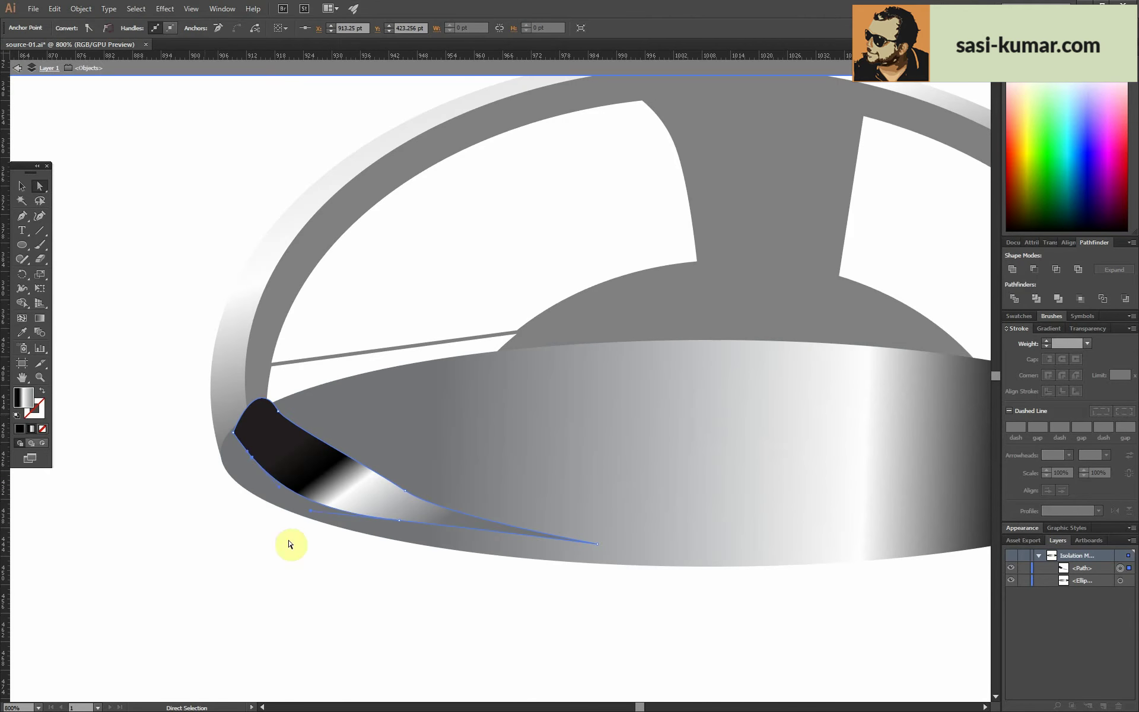
pyautogui.hotkey('ctrl', '+')
pyautogui.moveTo(738, 485); pyautogui.dragTo(734, 527)
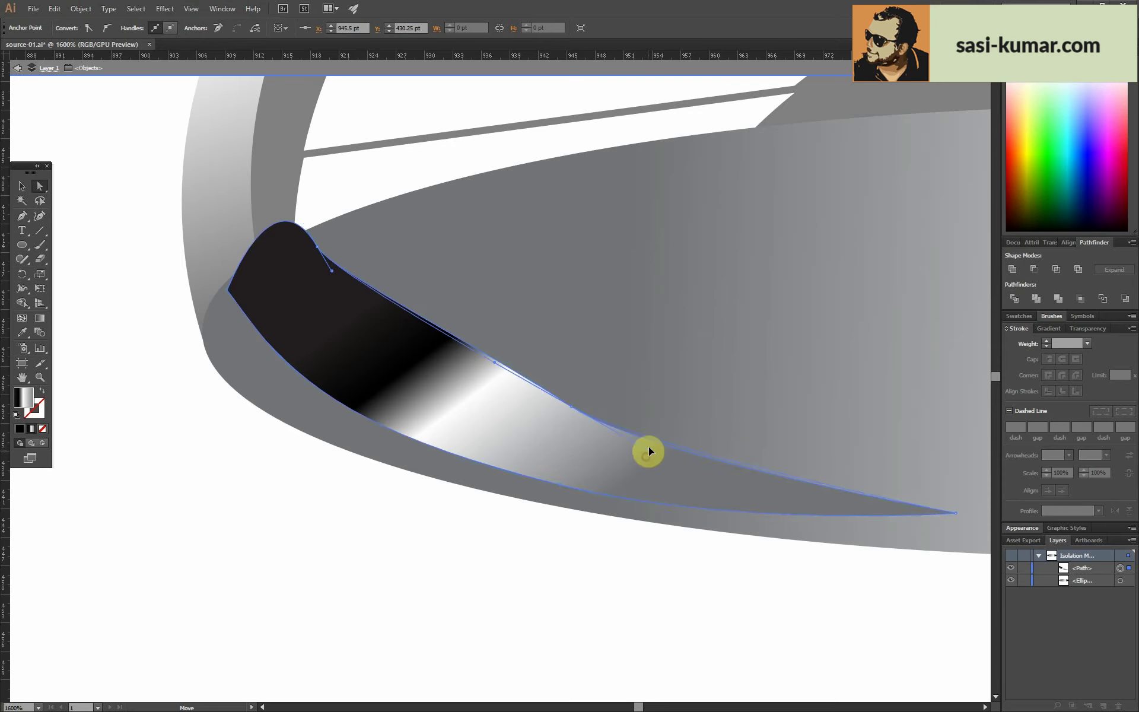
pyautogui.press('Down')
pyautogui.press('Down')
pyautogui.press('Down')
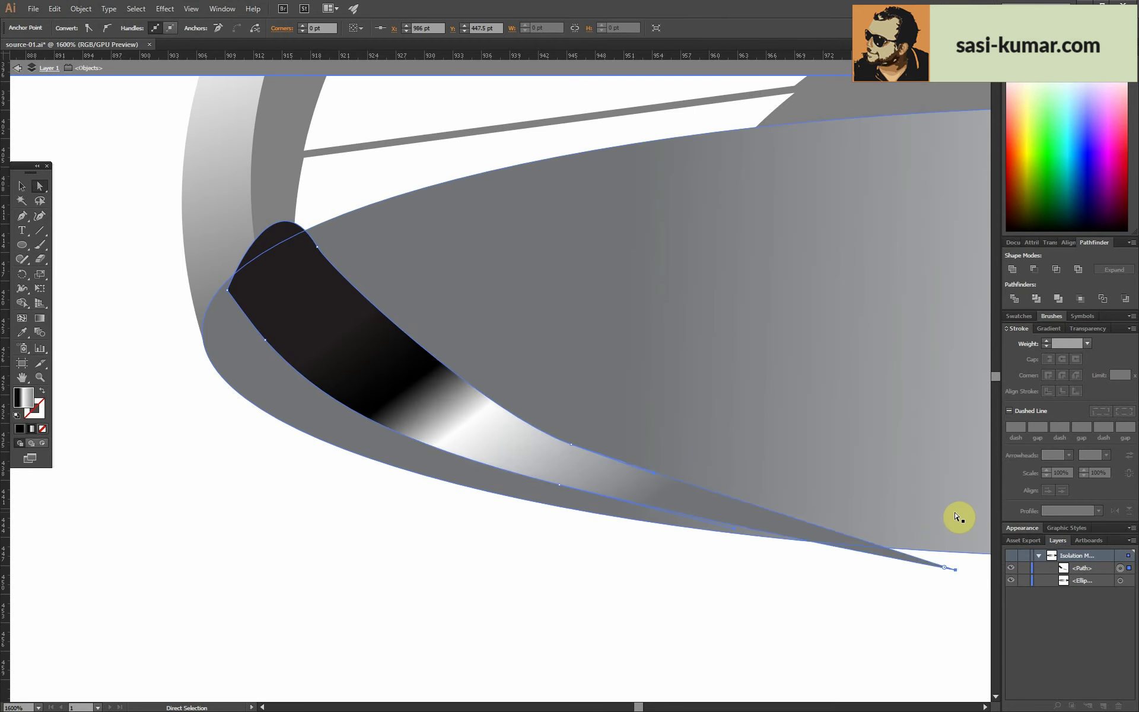
pyautogui.moveTo(960, 515); pyautogui.dragTo(965, 543)
pyautogui.click(328, 293)
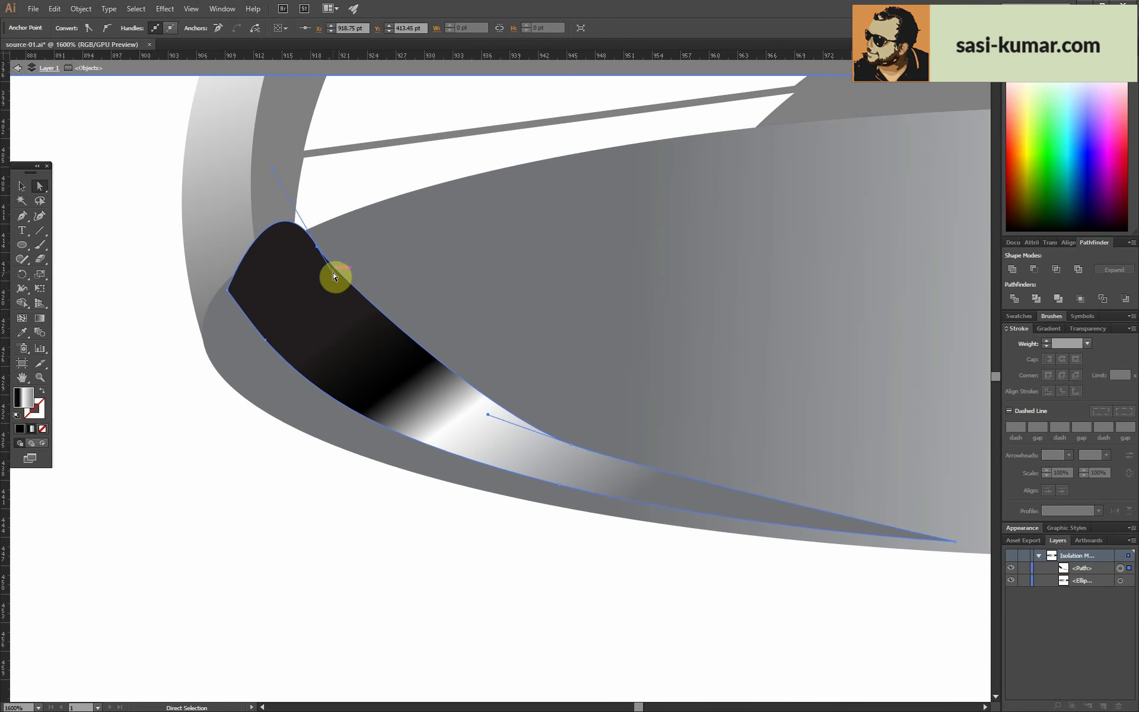
pyautogui.moveTo(227, 294); pyautogui.dragTo(223, 288)
# - Redrag the base oval's gradient left to right for a chrome look
pyautogui.hotkey('ctrl', '-')
pyautogui.doubleClick(109, 305)
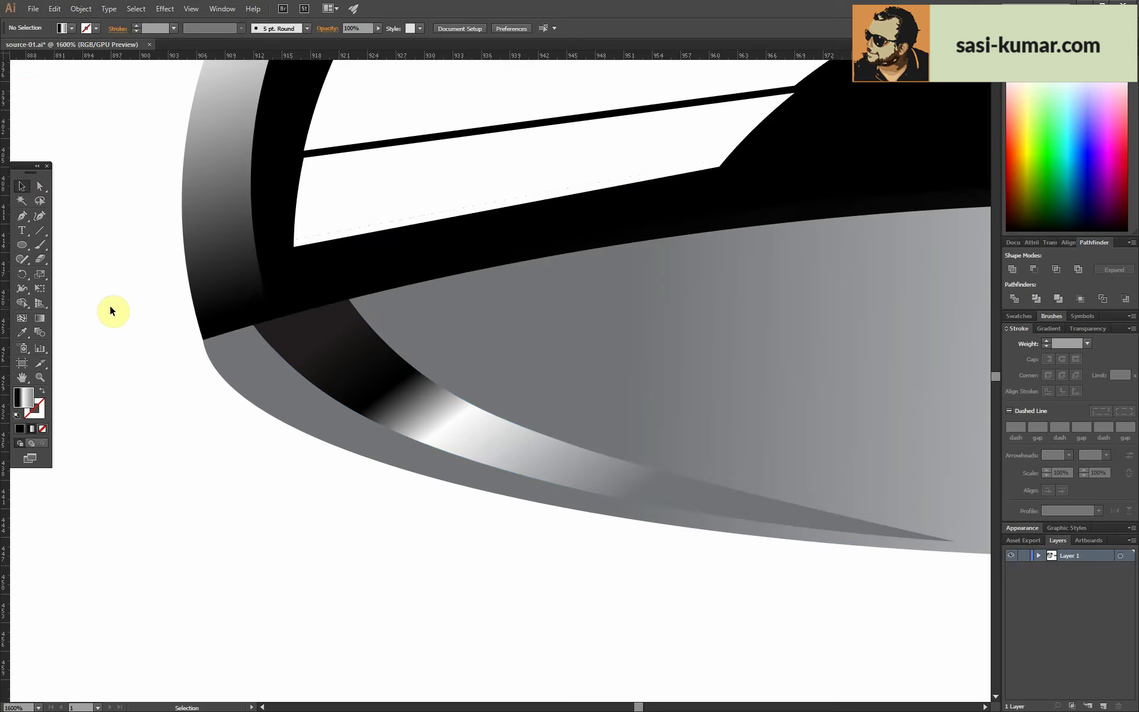
pyautogui.hotkey('ctrl', '-')
pyautogui.hotkey('ctrl', '-')
pyautogui.hotkey('ctrl', '-')
pyautogui.click(511, 433)
pyautogui.press('g')
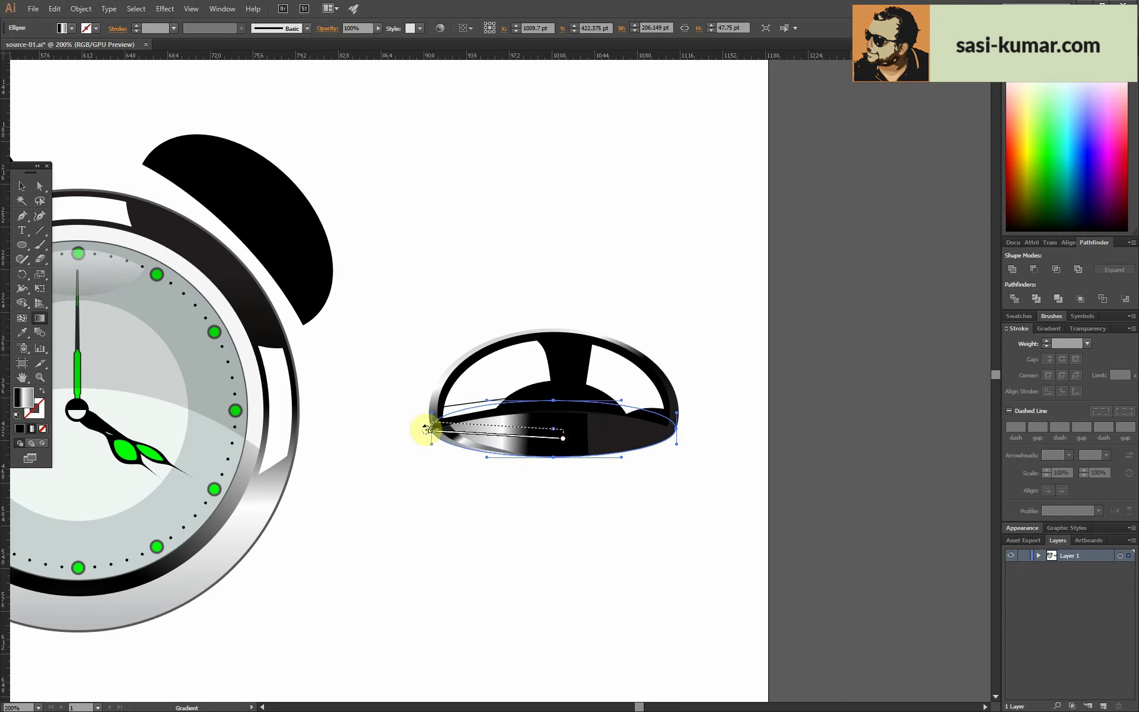
pyautogui.moveTo(419, 427); pyautogui.dragTo(668, 427)
pyautogui.click(21, 186)
pyautogui.click(494, 239)
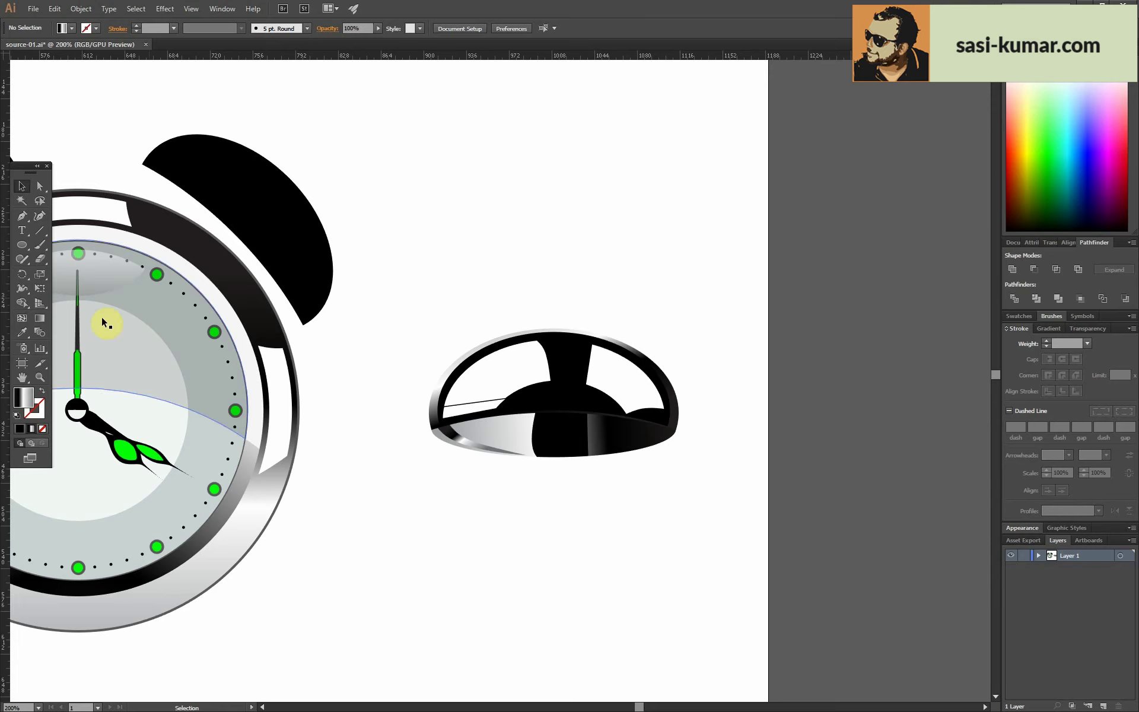
# - Draw a gradient stem rectangle beneath the bell dome and move it up into place
pyautogui.moveTo(22, 244); pyautogui.dragTo(72, 244)
pyautogui.moveTo(532, 501); pyautogui.dragTo(582, 586)
pyautogui.press('v')
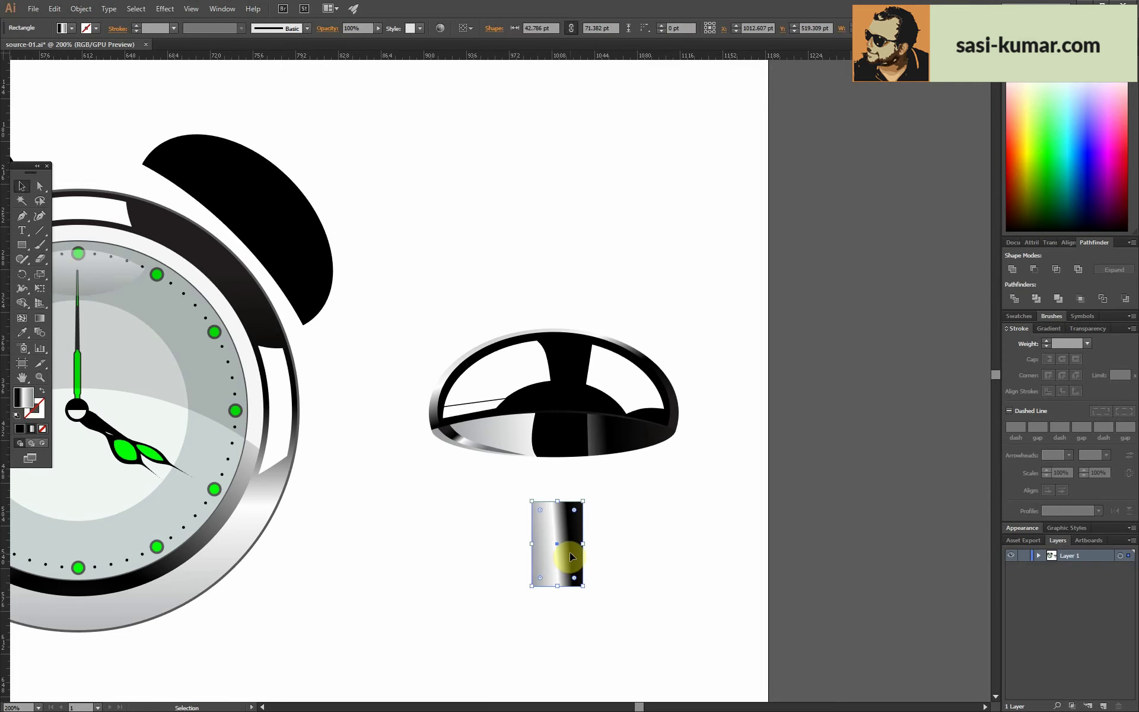
pyautogui.press('g')
pyautogui.press('v')
pyautogui.click(498, 574)
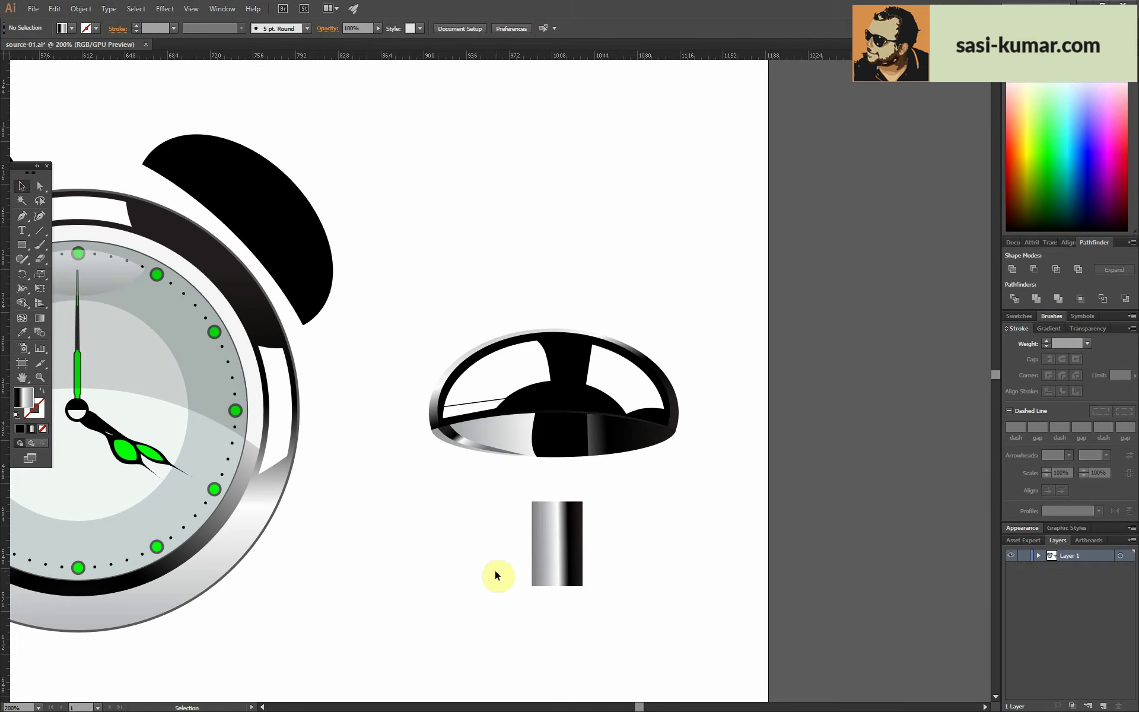
pyautogui.moveTo(551, 467); pyautogui.dragTo(554, 460)
pyautogui.rightClick(589, 393)
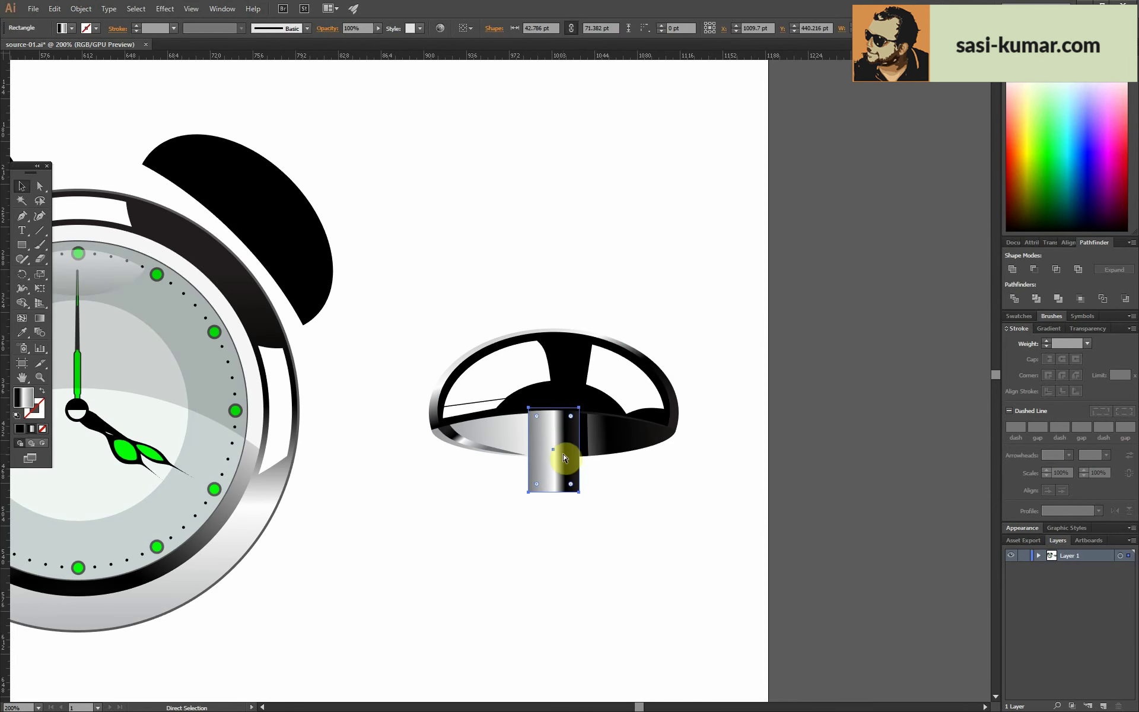
pyautogui.click(455, 531)
# - Split the stem into two bands along a horizontal line using Divide
pyautogui.hotkey('ctrl', '+')
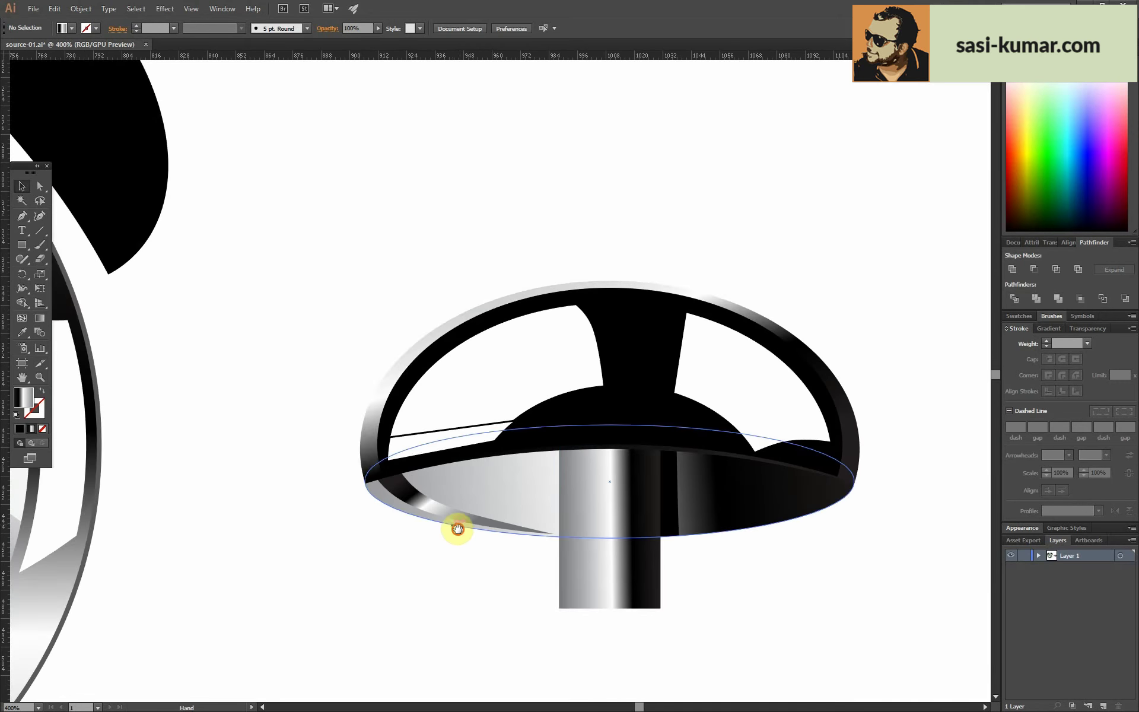
pyautogui.hotkey('ctrl', '+')
pyautogui.click(478, 458)
pyautogui.click(39, 230)
pyautogui.moveTo(223, 396); pyautogui.dragTo(737, 389)
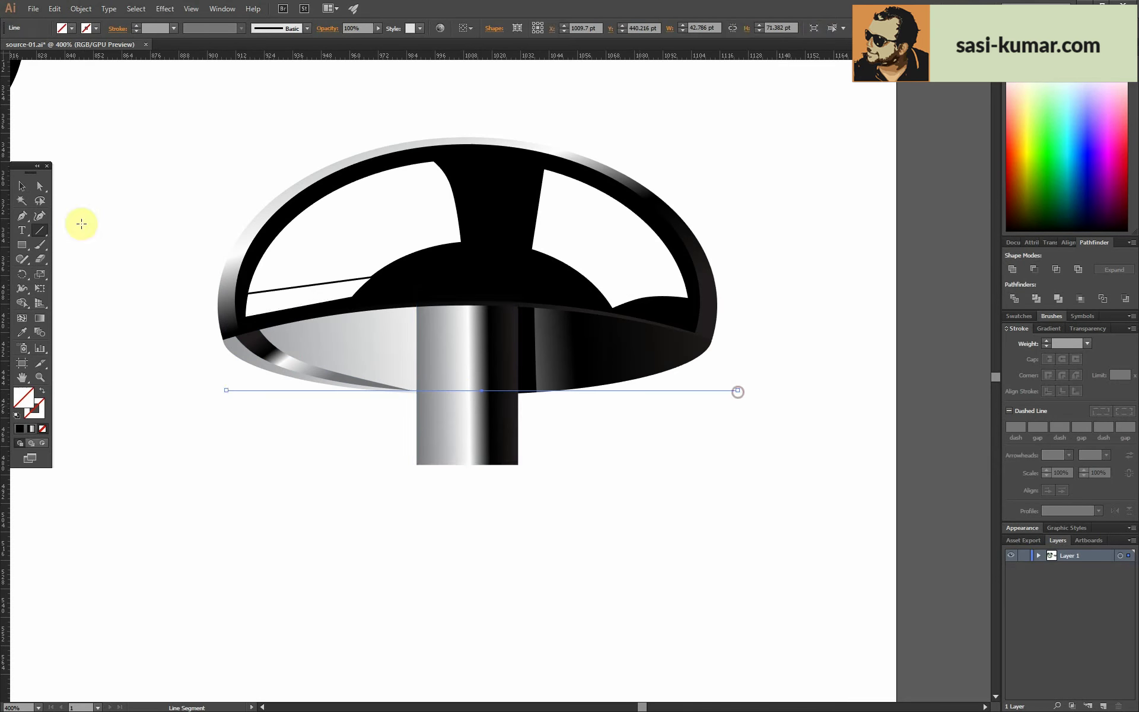
pyautogui.click(22, 185)
pyautogui.keyDown('shift'); pyautogui.click(468, 428); pyautogui.keyUp('shift')
pyautogui.click(1014, 298)
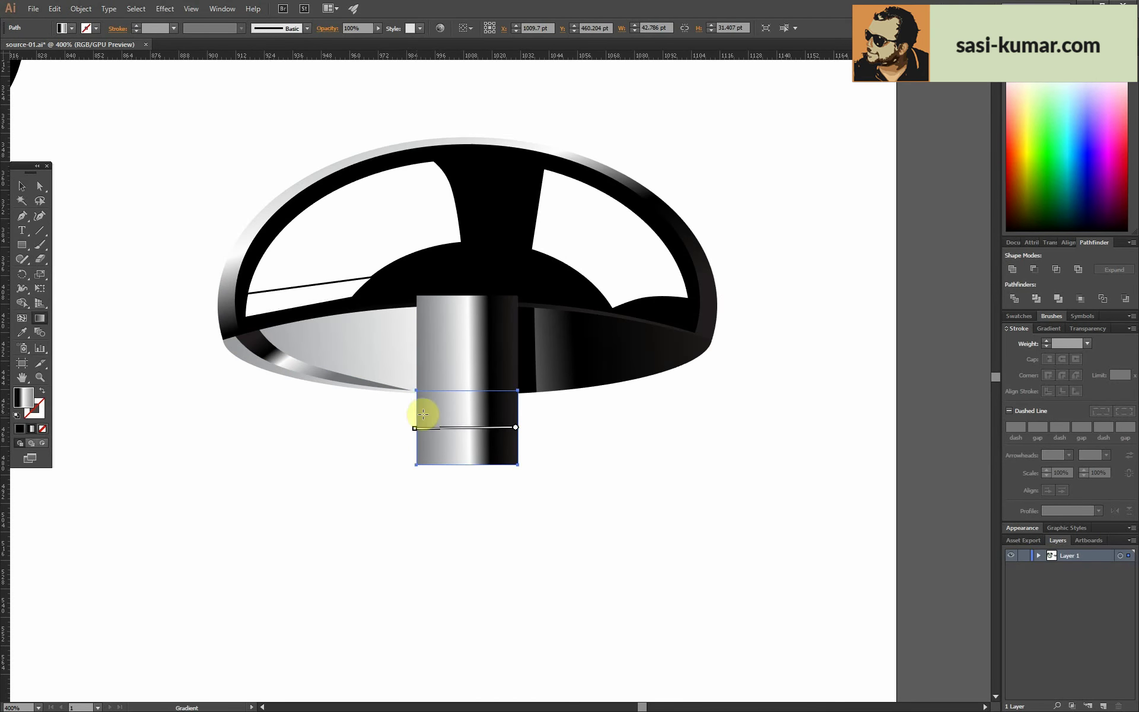
# - Reverse the lower band's gradient and set the upper band's first gradient stop to white
pyautogui.moveTo(473, 417); pyautogui.dragTo(542, 414)
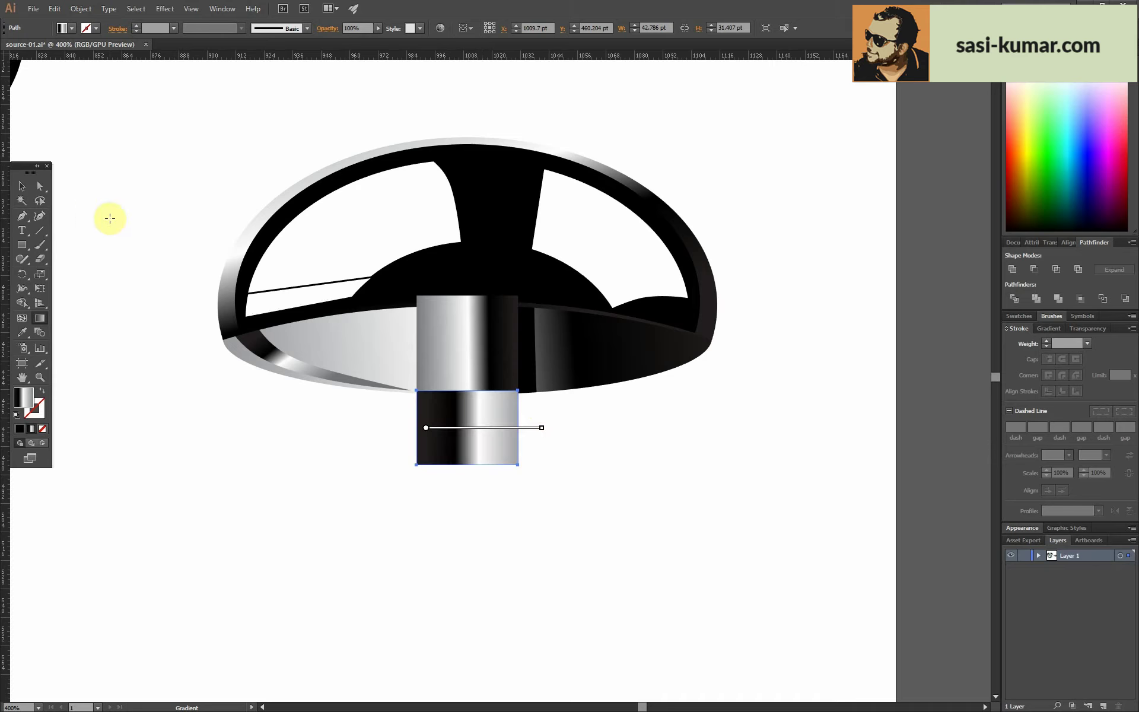
pyautogui.click(22, 186)
pyautogui.click(454, 337)
pyautogui.doubleClick(476, 334)
pyautogui.click(1057, 331)
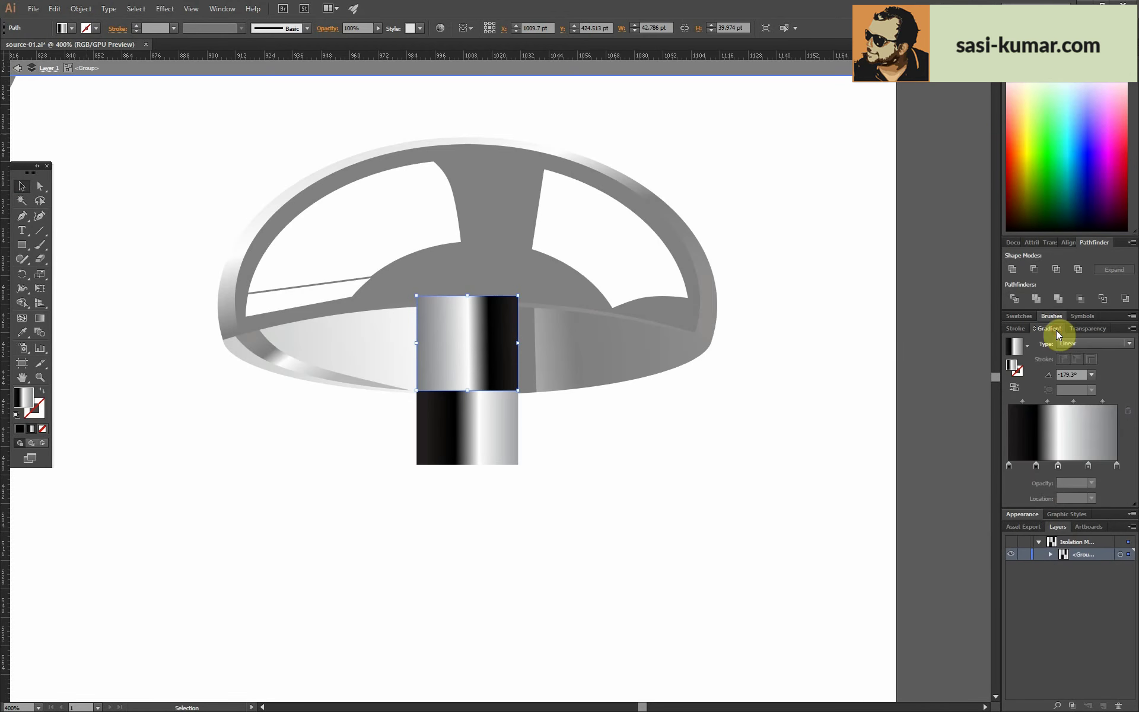
pyautogui.moveTo(1036, 466); pyautogui.dragTo(1053, 466)
pyautogui.doubleClick(1010, 466)
pyautogui.click(997, 575)
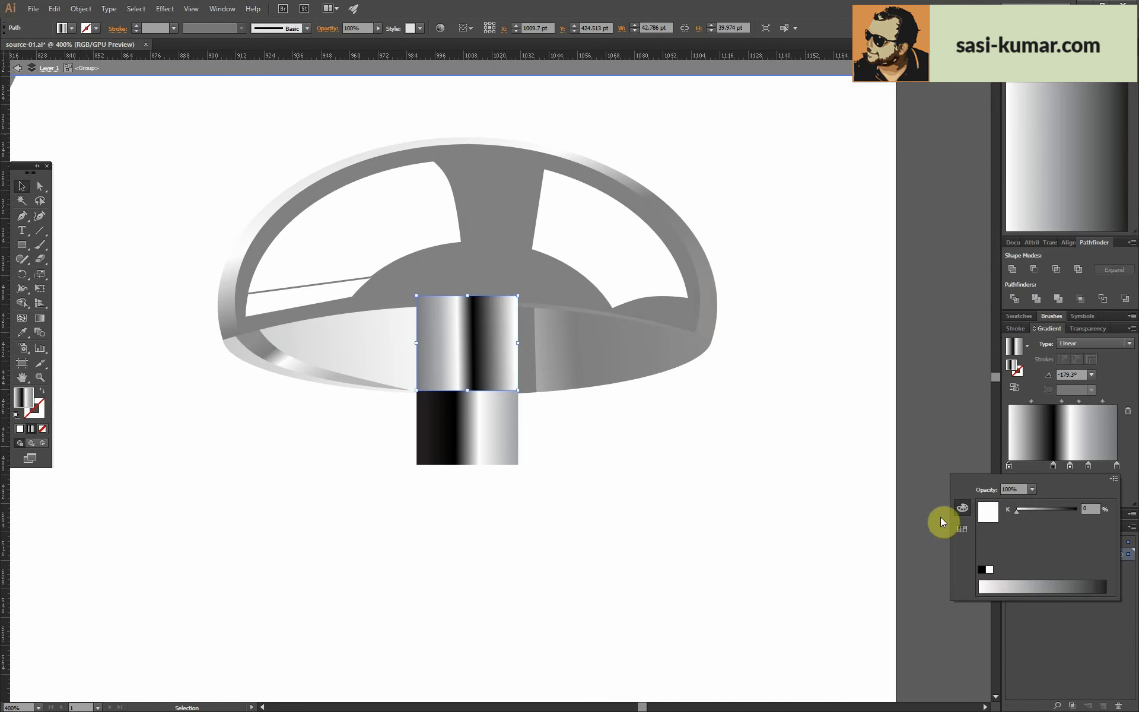
pyautogui.doubleClick(689, 460)
# - Move the two-band stem group up snugly under the dome
pyautogui.click(443, 361)
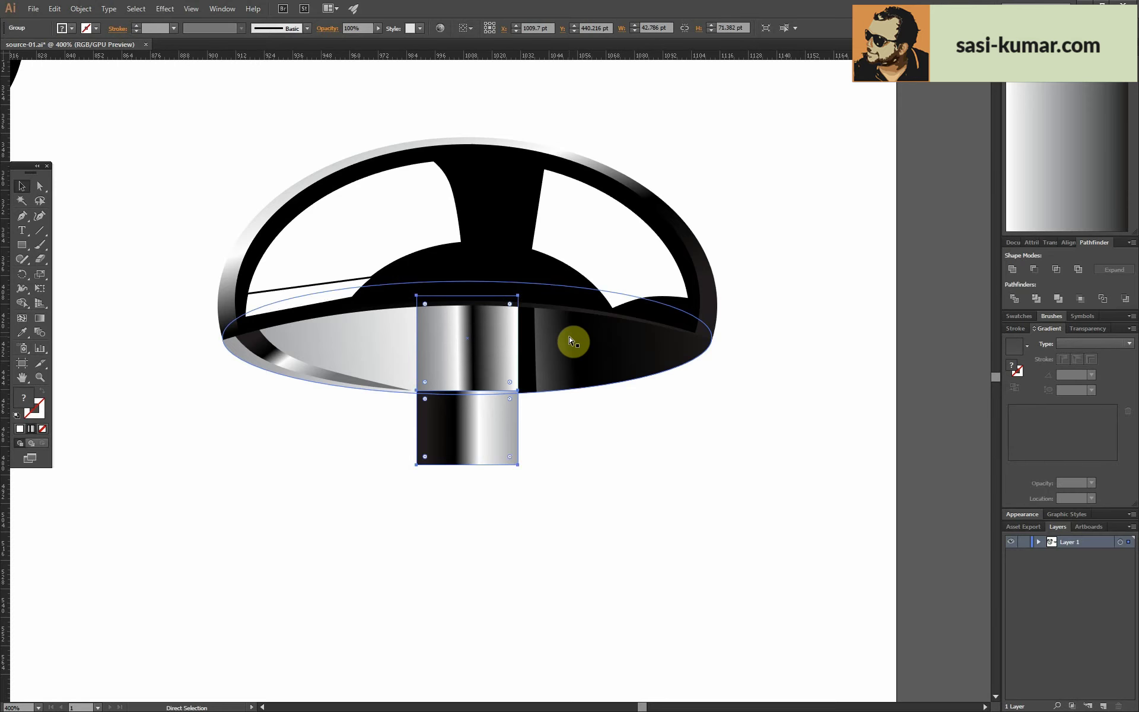
pyautogui.click(247, 568)
pyautogui.moveTo(620, 533); pyautogui.dragTo(250, 364)
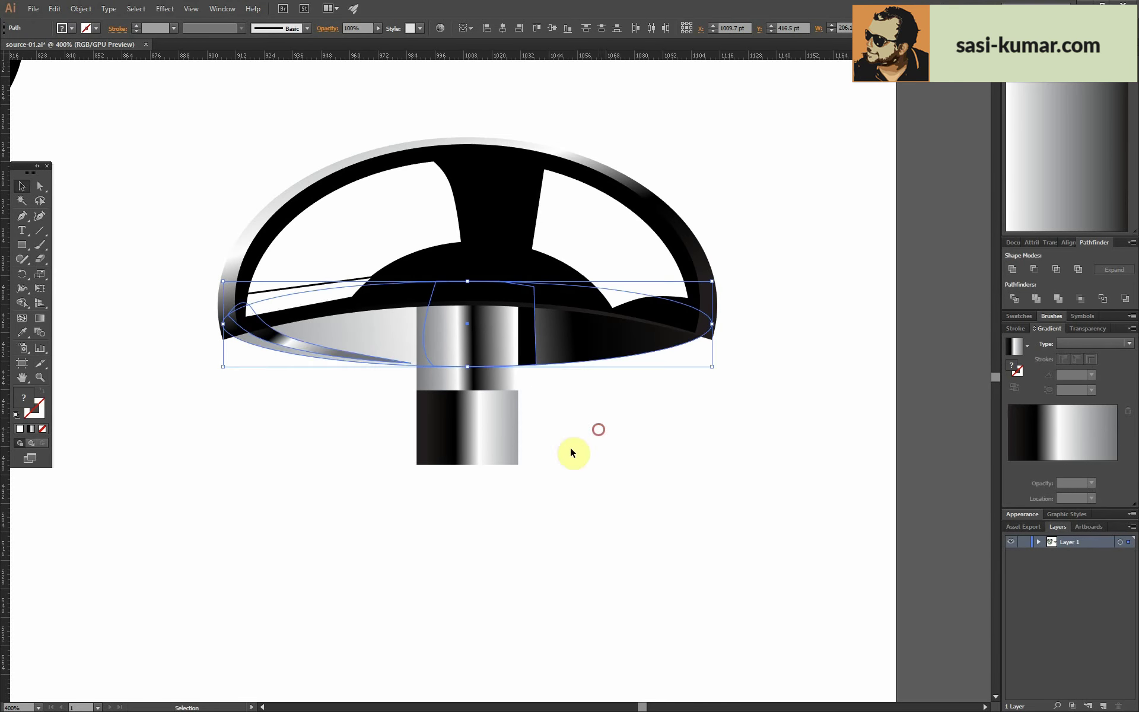
pyautogui.moveTo(466, 408); pyautogui.dragTo(464, 380)
pyautogui.click(725, 478)
# - Re-angle the dome's underside ellipse gradient for a brighter highlight
pyautogui.click(629, 357)
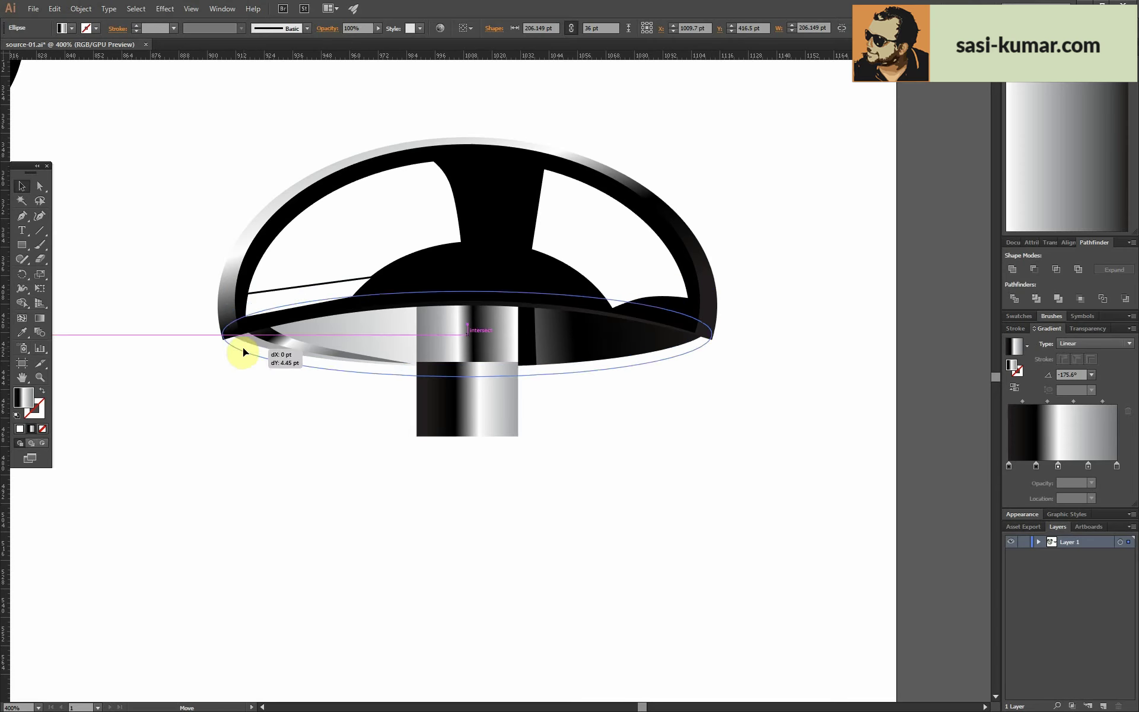
pyautogui.moveTo(529, 354); pyautogui.dragTo(275, 354)
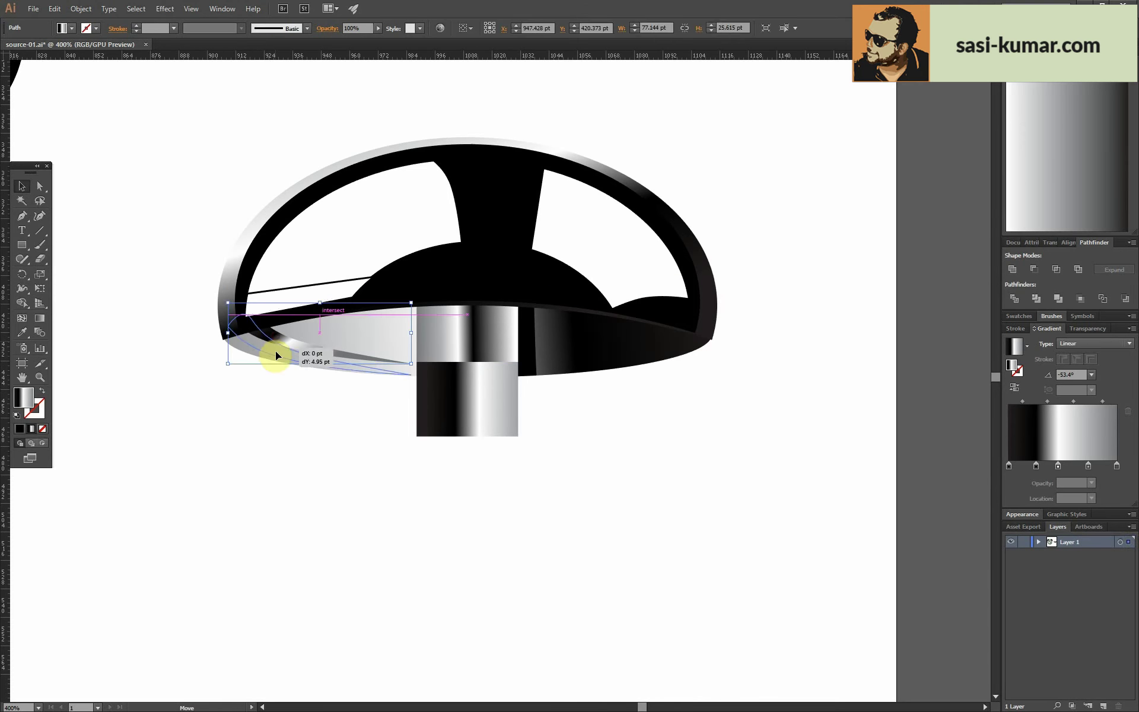
pyautogui.click(311, 491)
pyautogui.hotkey('ctrl', '-')
pyautogui.hotkey('ctrl', '-')
pyautogui.hotkey('ctrl', '-')
pyautogui.hotkey('ctrl', '+')
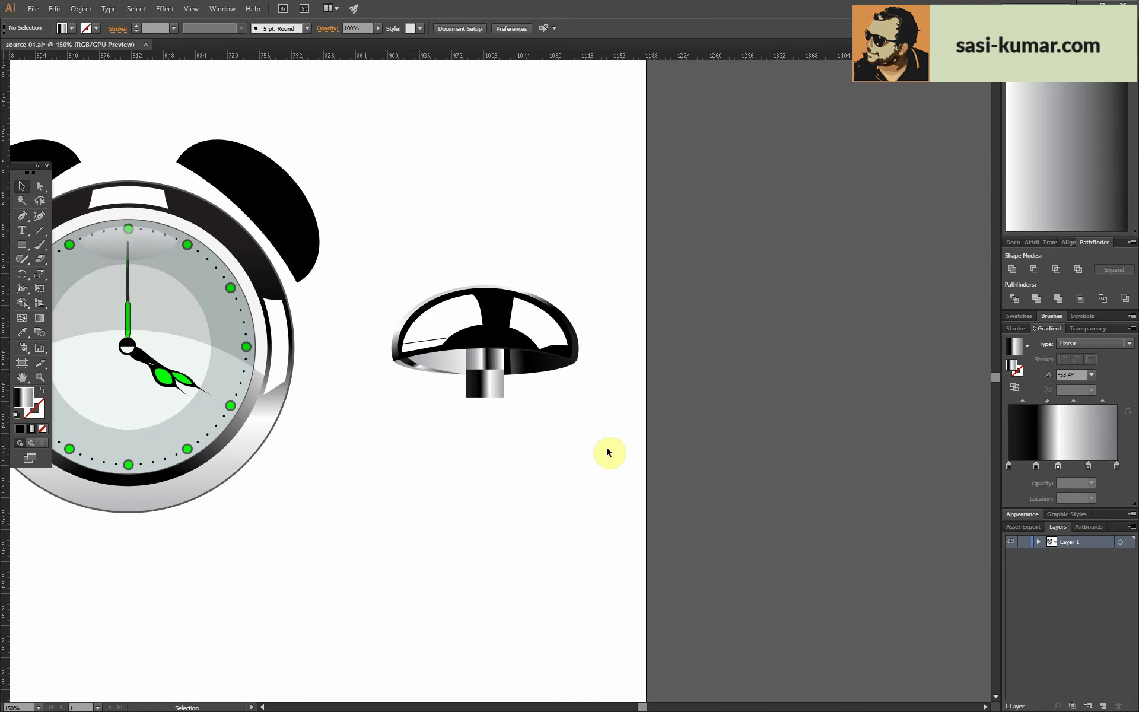
pyautogui.click(537, 365)
pyautogui.doubleClick(1009, 464)
pyautogui.click(574, 462)
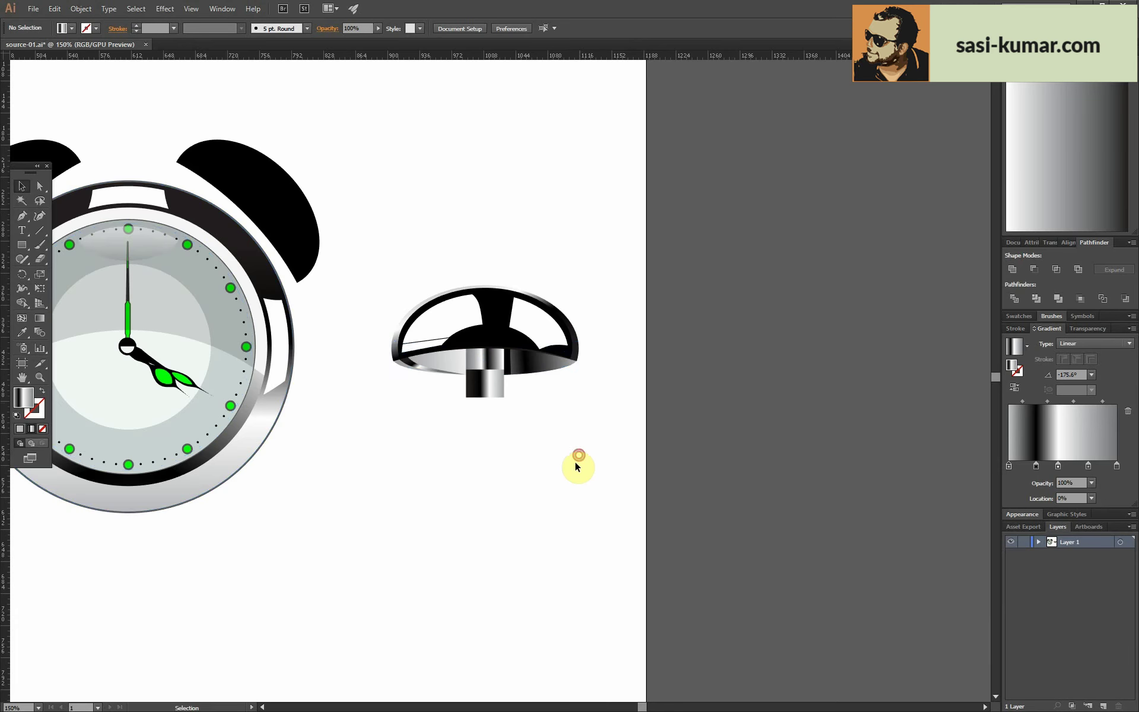
pyautogui.hotkey('ctrl', '+')
pyautogui.hotkey('ctrl', '+')
pyautogui.hotkey('ctrl', '+')
pyautogui.hotkey('ctrl', '+')
pyautogui.hotkey('ctrl', '+')
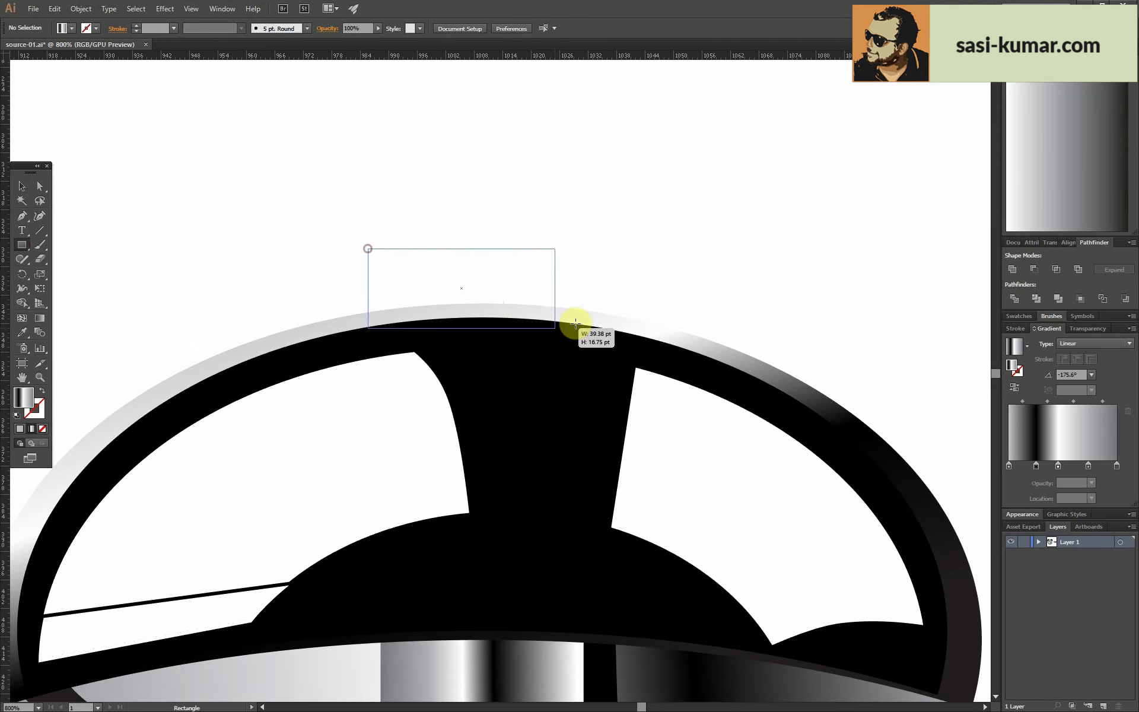
# - Draw a cap rectangle on the dome's rim and send it behind the dome
pyautogui.moveTo(575, 322); pyautogui.dragTo(618, 287)
pyautogui.press('v')
pyautogui.moveTo(525, 252); pyautogui.dragTo(526, 290)
pyautogui.rightClick(525, 291)
pyautogui.click(712, 487)
pyautogui.moveTo(596, 289); pyautogui.dragTo(603, 289)
# - Give the cap a flat dark #1c1c1c fill instead of the gradient
pyautogui.click(20, 428)
pyautogui.doubleClick(24, 396)
pyautogui.write('1c1c1c')
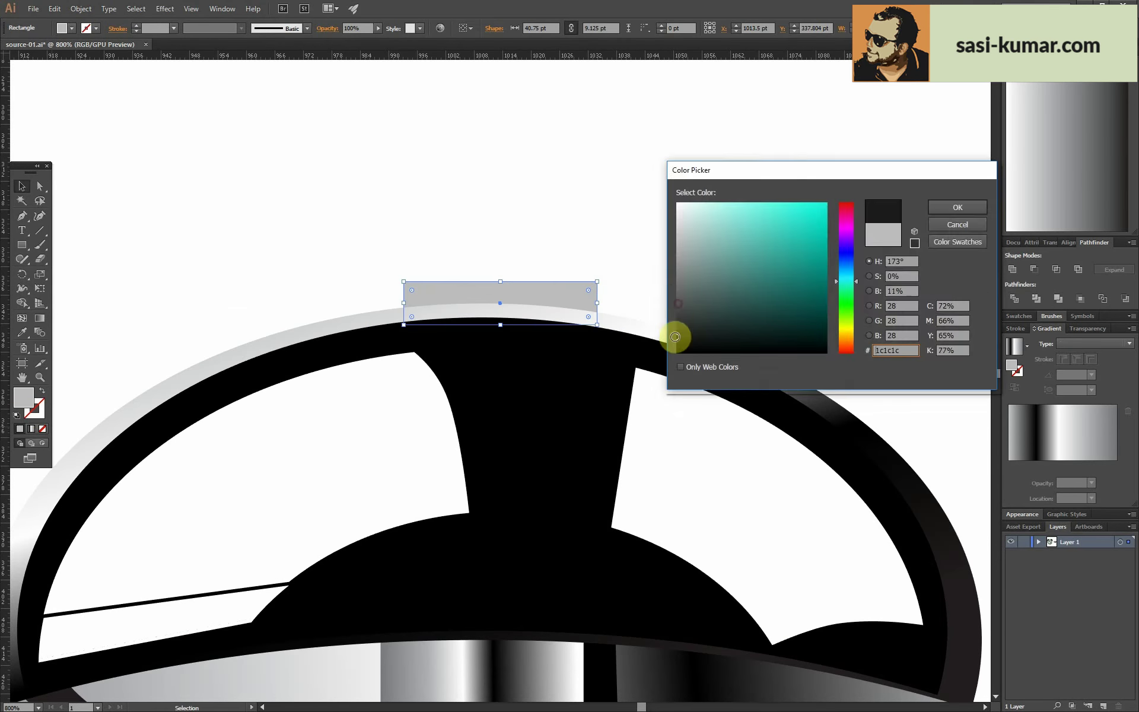
pyautogui.press('Return')
pyautogui.click(685, 240)
# - Add a thin upright bar centred on the cap, shortened slightly at the bottom
pyautogui.moveTo(472, 226); pyautogui.dragTo(472, 299)
pyautogui.press('v')
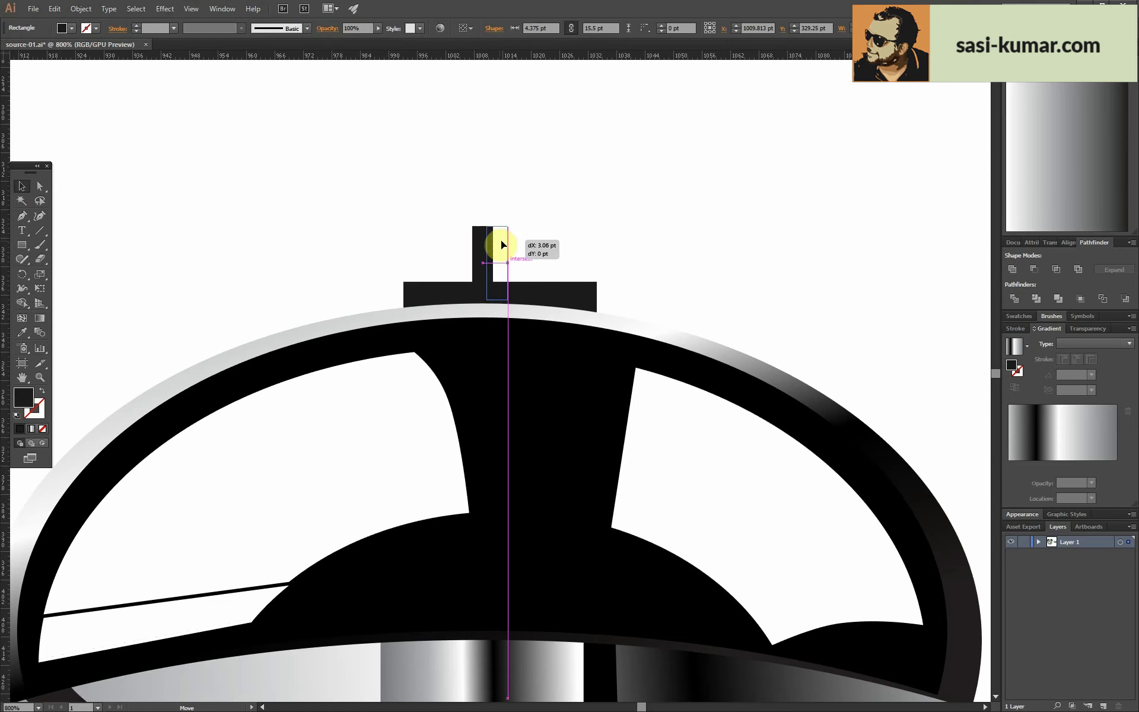
pyautogui.keyDown('shift'); pyautogui.click(504, 297); pyautogui.keyUp('shift')
pyautogui.click(508, 36)
pyautogui.hotkey('ctrl', '+')
pyautogui.hotkey('ctrl', '+')
pyautogui.hotkey('ctrl', '+')
pyautogui.scroll(5, 442, 175)
pyautogui.click(483, 282)
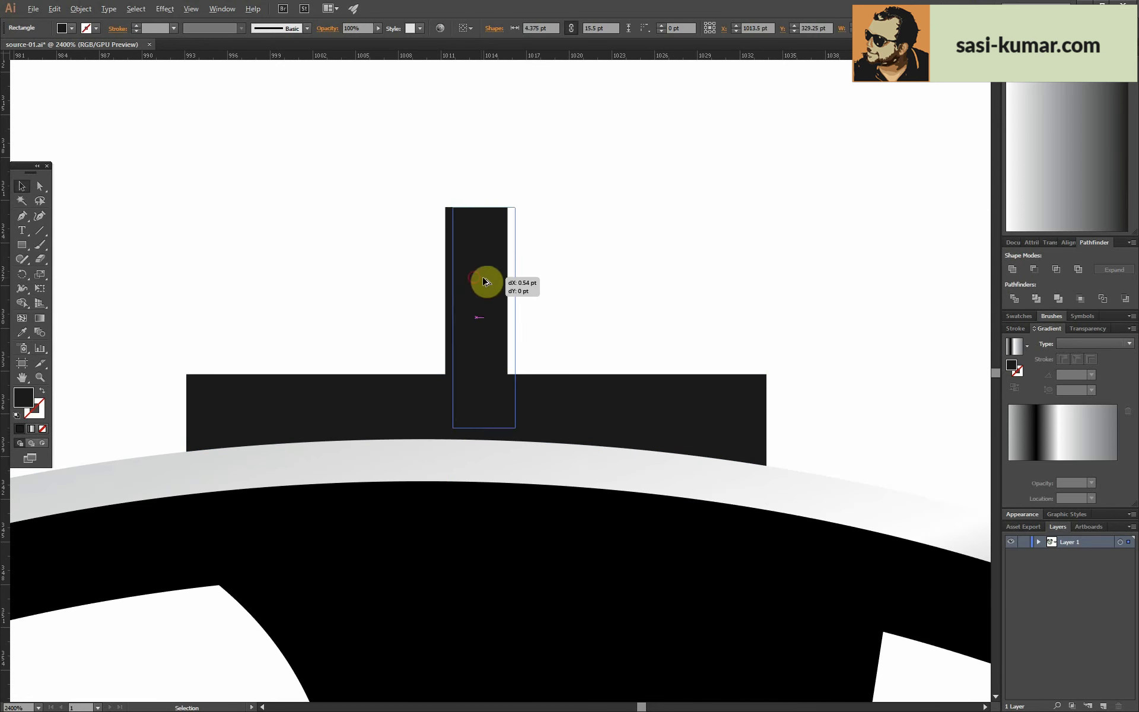
pyautogui.moveTo(483, 375); pyautogui.dragTo(484, 374)
# - Fill the bar white, group it with the cap, and send the group behind the dome
pyautogui.press('i')
pyautogui.click(590, 271)
pyautogui.press('v')
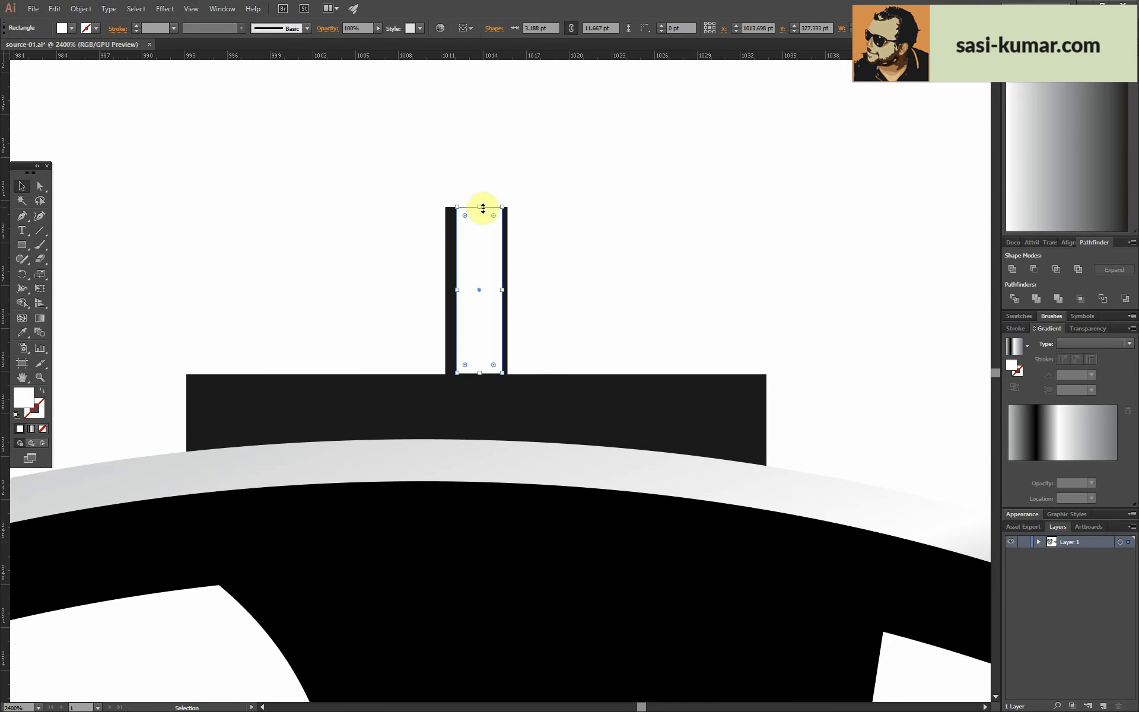
pyautogui.moveTo(476, 284); pyautogui.dragTo(475, 281)
pyautogui.moveTo(605, 267); pyautogui.dragTo(443, 402)
pyautogui.hotkey('ctrl', 'g')
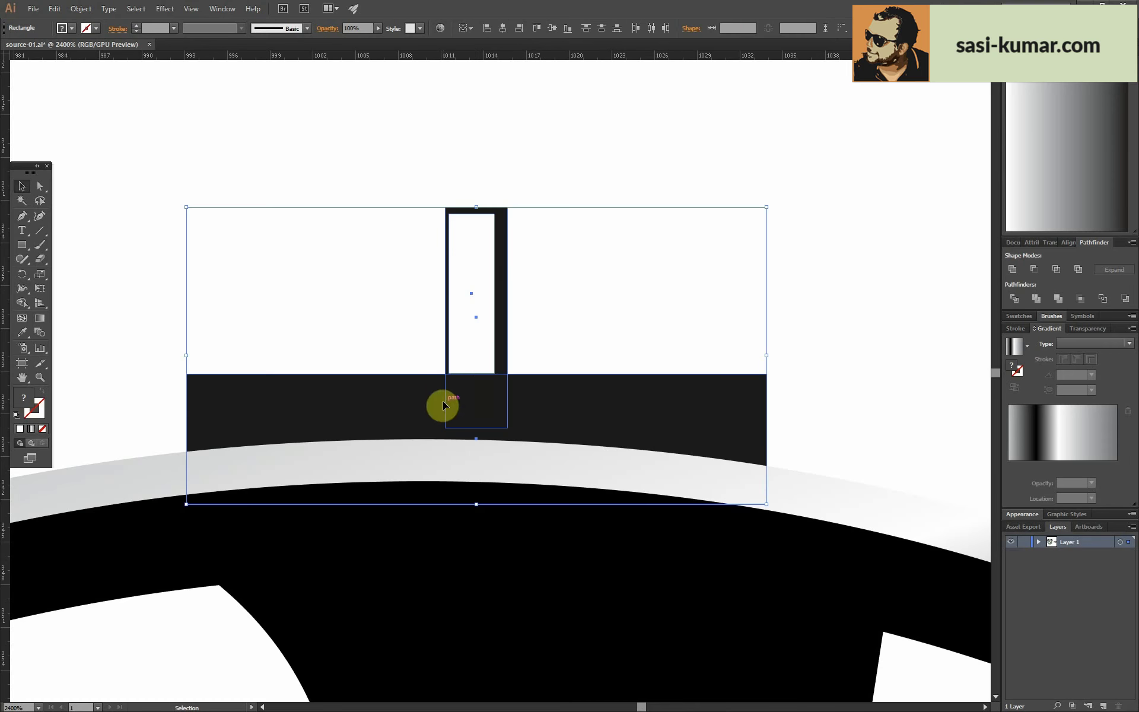
pyautogui.rightClick(461, 354)
pyautogui.click(617, 490)
pyautogui.hotkey('ctrl', '-')
pyautogui.hotkey('ctrl', '-')
pyautogui.hotkey('ctrl', '-')
pyautogui.hotkey('ctrl', '-')
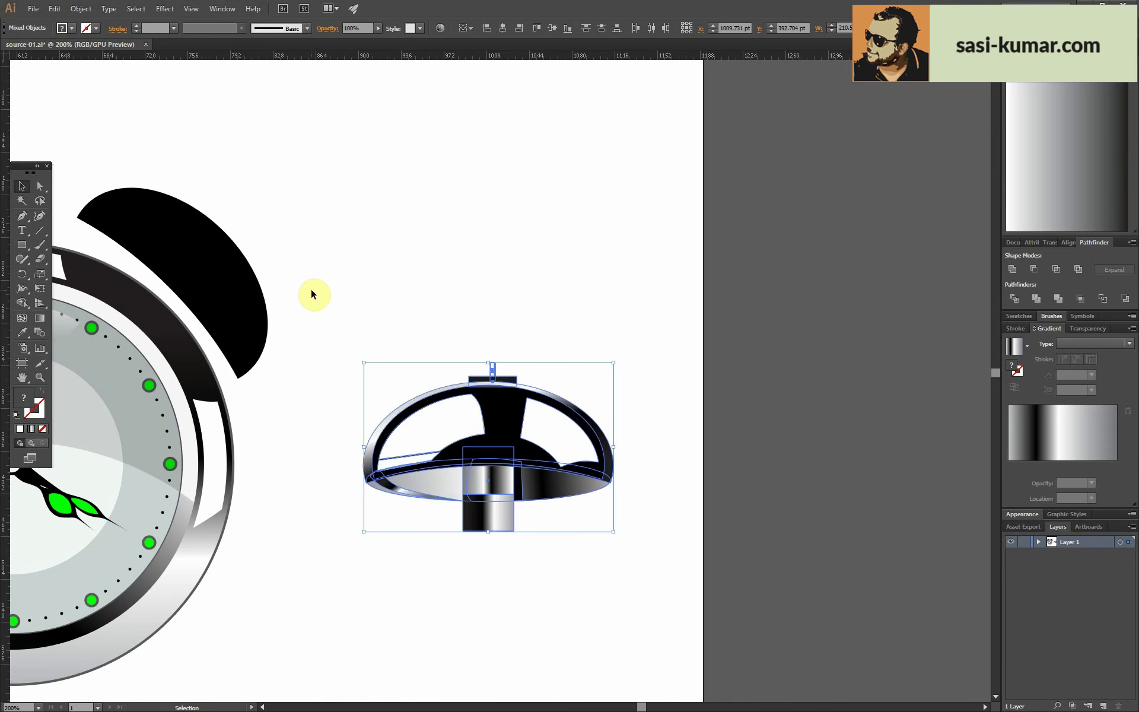
# - Rotate the bell group -45° and position it on the clock's upper right
pyautogui.click(474, 421)
pyautogui.press('r')
pyautogui.press('Return')
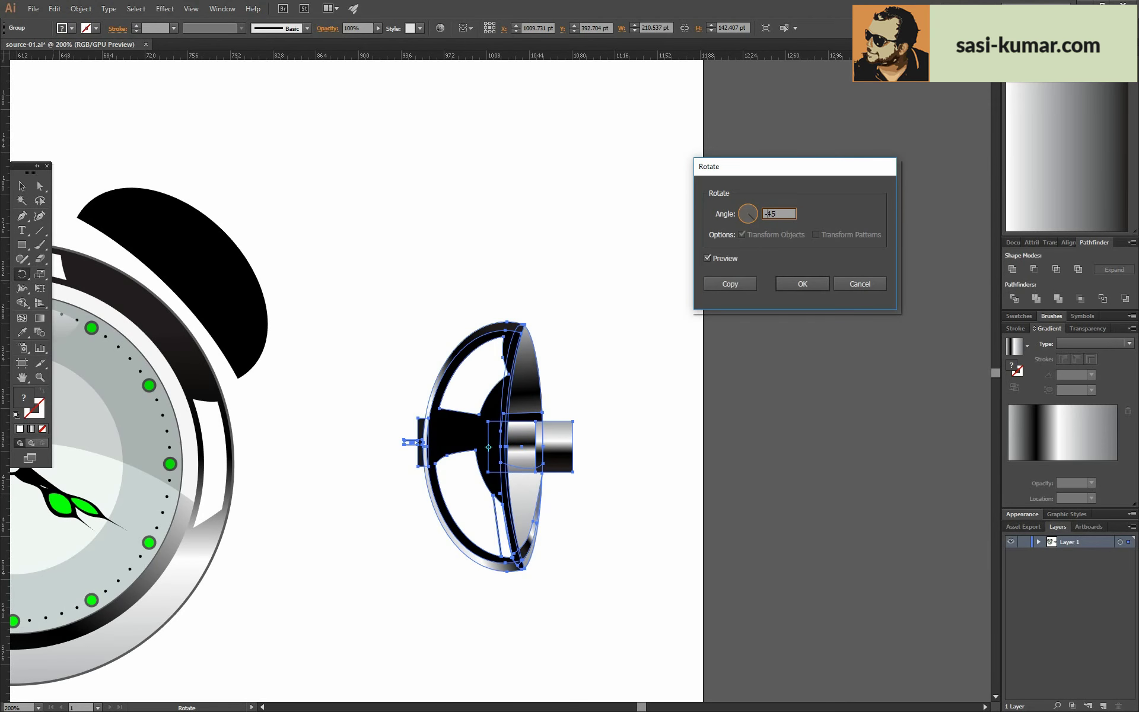
pyautogui.click(802, 283)
pyautogui.moveTo(665, 393); pyautogui.dragTo(372, 281)
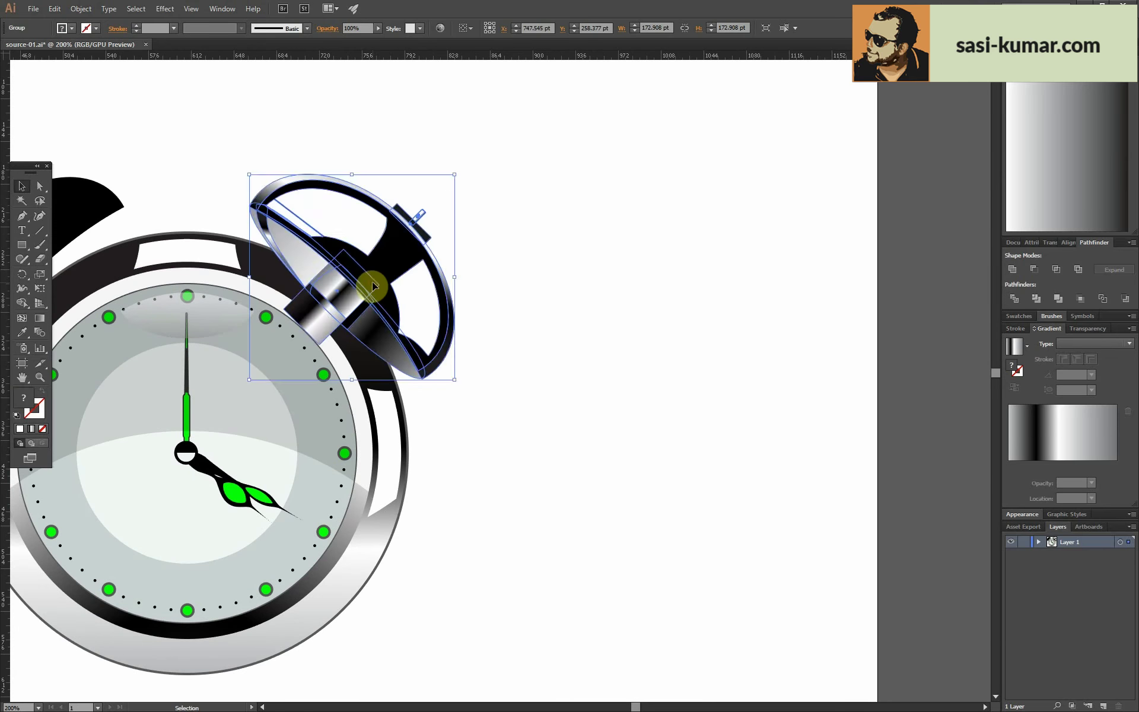
pyautogui.hscroll(-5, 714, 292)
pyautogui.scroll(1, 714, 292)
pyautogui.moveTo(580, 316); pyautogui.dragTo(581, 293)
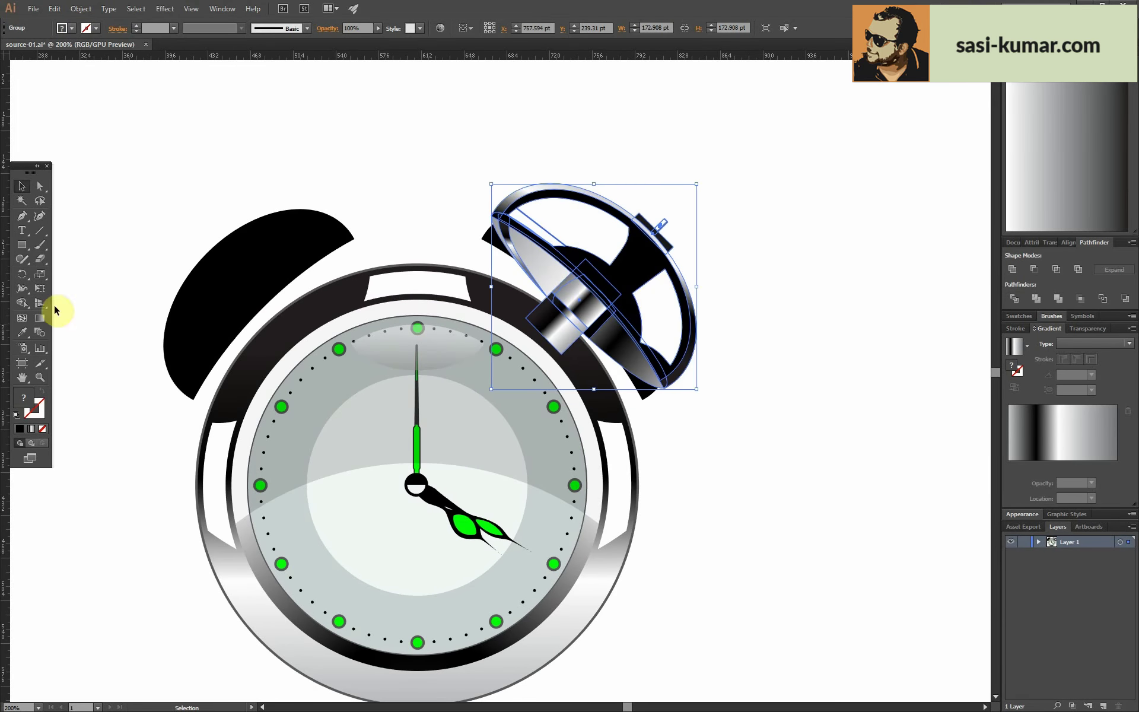
# - Make a mirrored copy of the bell and move it to the clock's upper left
pyautogui.doubleClick(22, 274)
pyautogui.click(659, 300)
pyautogui.click(22, 186)
pyautogui.moveTo(656, 212); pyautogui.dragTo(284, 221)
# - Bring both bells to the front of the clock artwork
pyautogui.press('Delete')
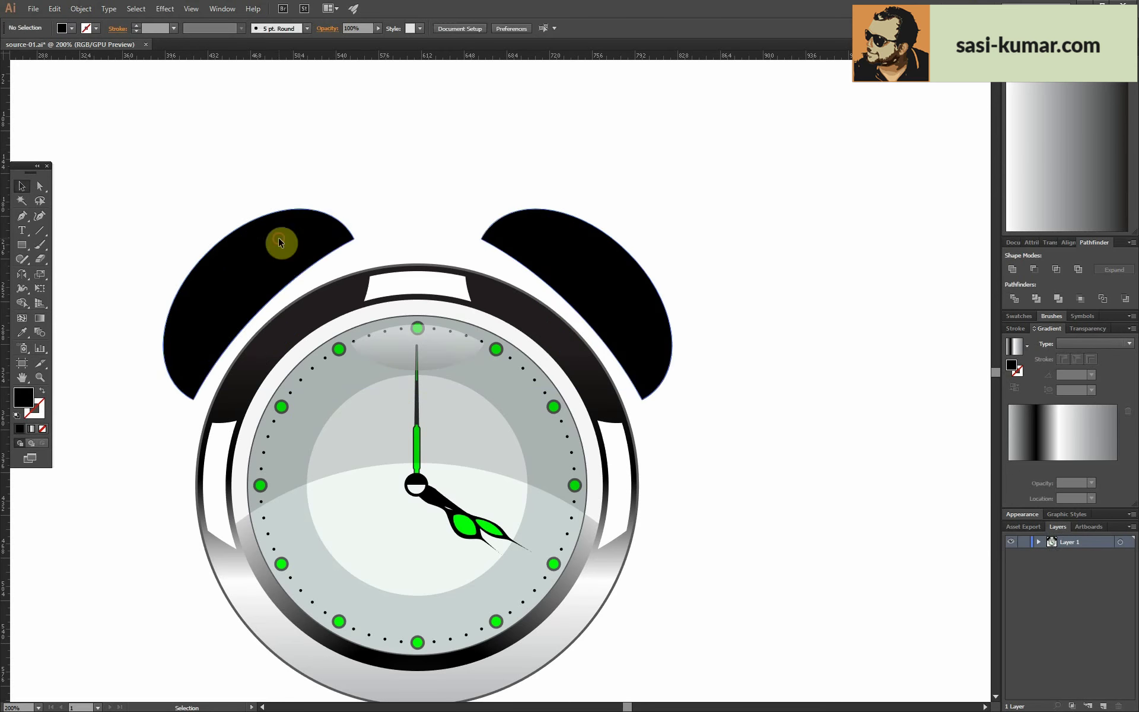
pyautogui.click(279, 243)
pyautogui.rightClick(300, 237)
pyautogui.click(433, 351)
pyautogui.click(434, 227)
pyautogui.hotkey('ctrl', '1')
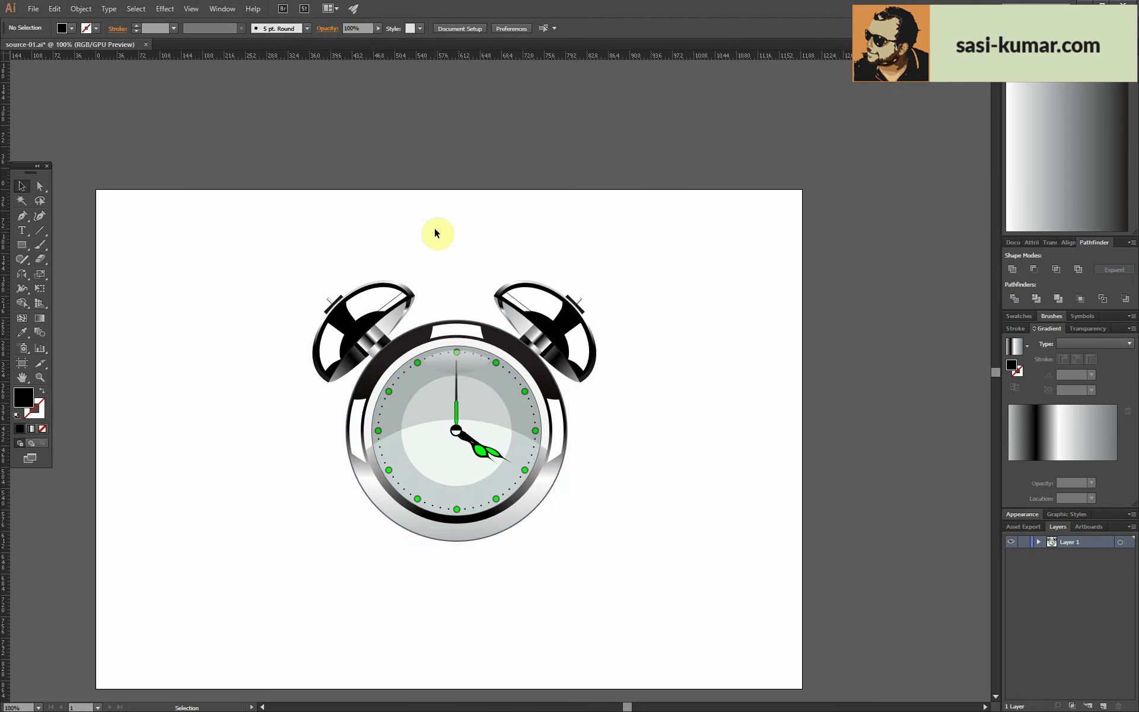
# - Adjust the RGB colour of the outer ring's left gradient stop
pyautogui.click(539, 368)
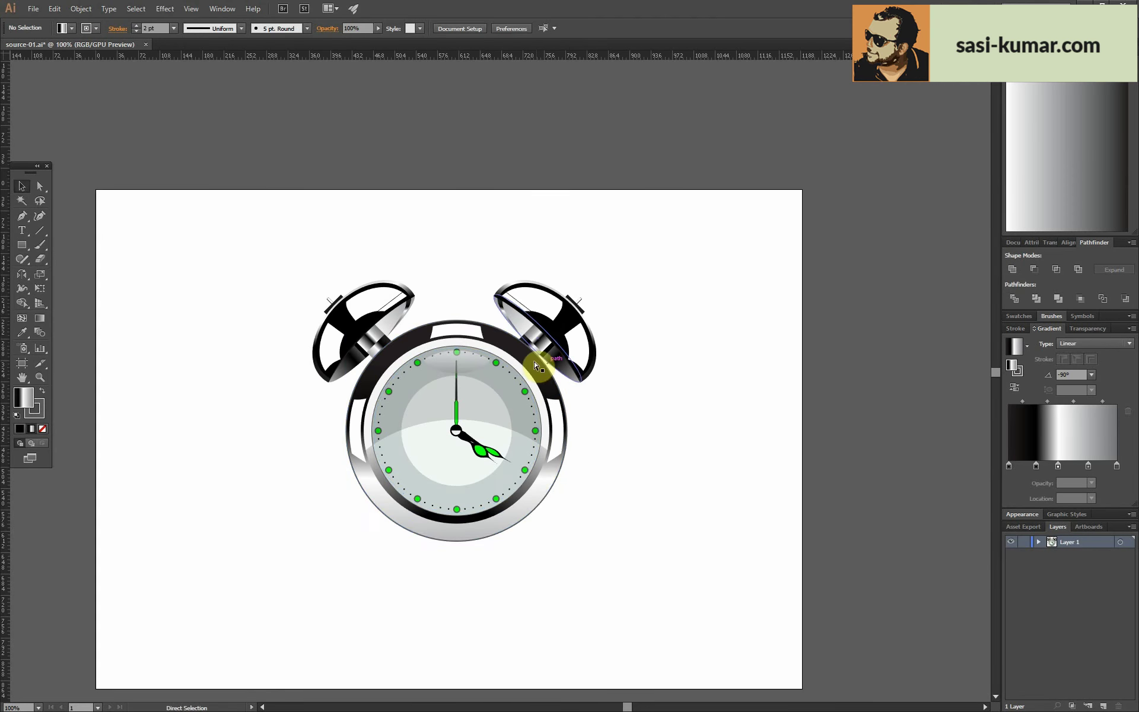
pyautogui.doubleClick(1009, 466)
pyautogui.click(1113, 479)
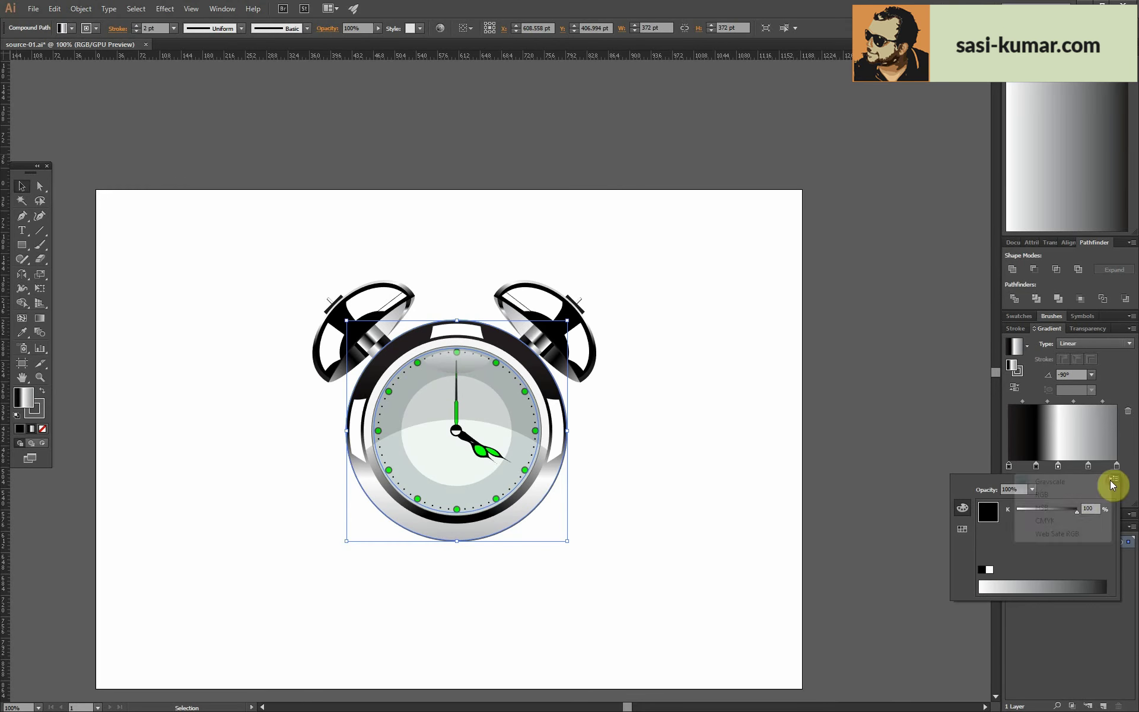
pyautogui.click(1115, 504)
pyautogui.click(427, 203)
pyautogui.click(528, 241)
pyautogui.hotkey('ctrl', '+')
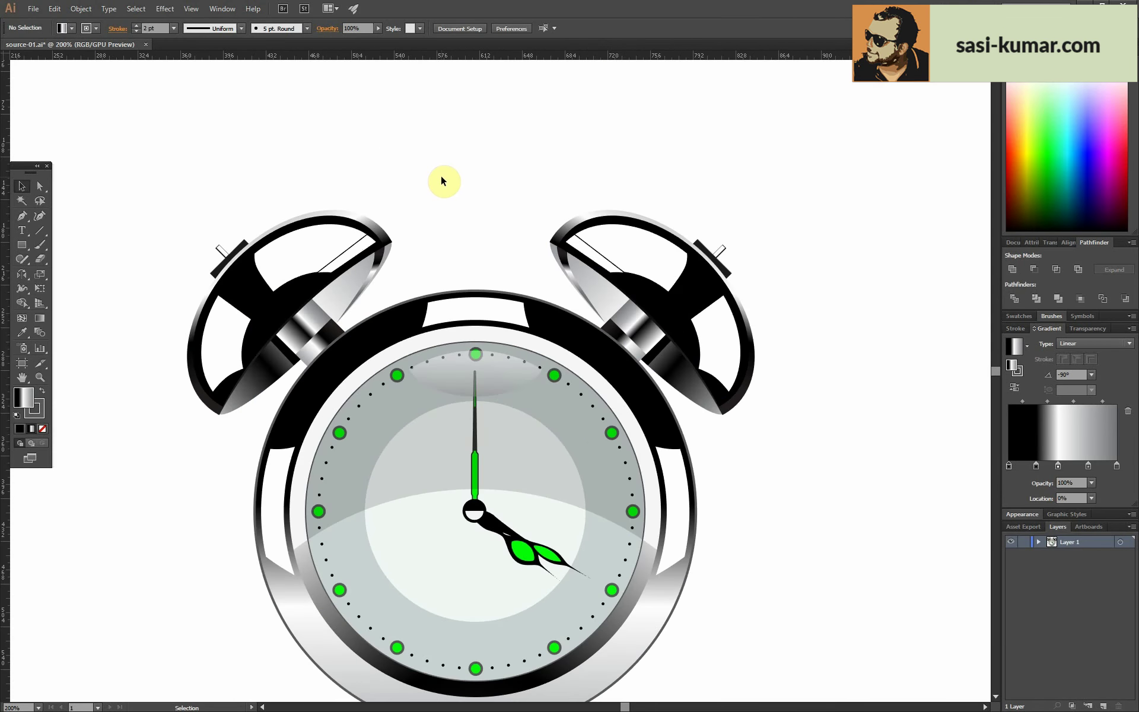
pyautogui.hotkey('ctrl', '-')
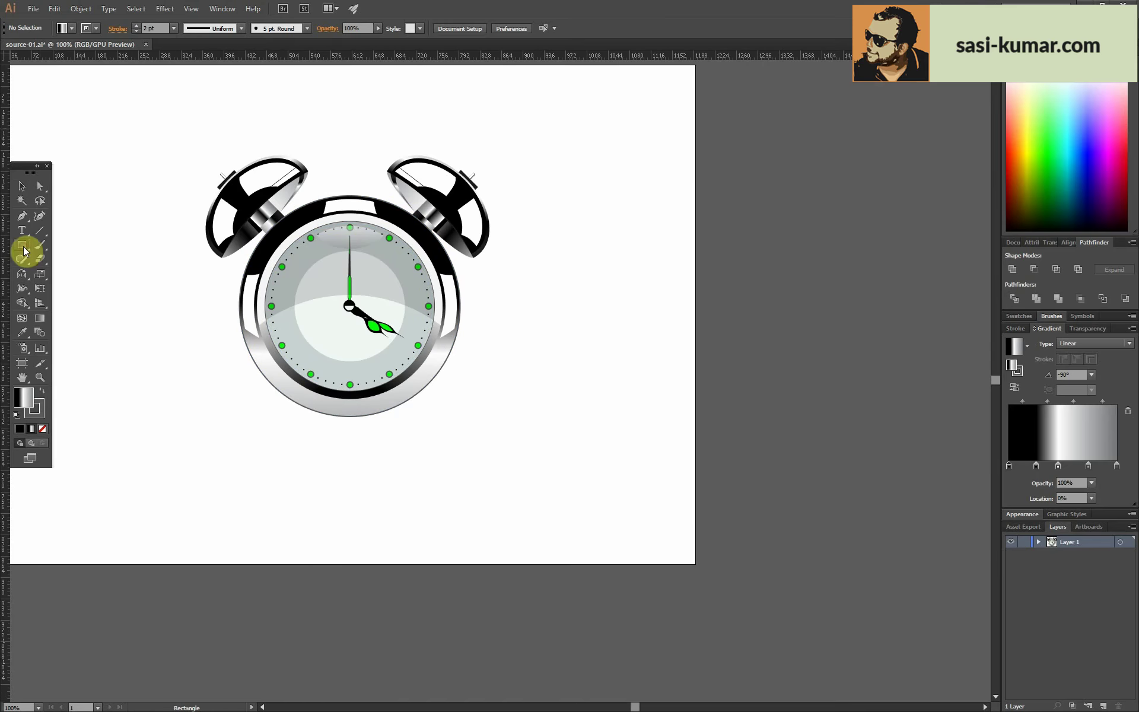
# - Draw a wide rounded gradient bar beside the clock, discarding a trial shape
pyautogui.moveTo(22, 244)
pyautogui.mouseDown()
pyautogui.moveTo(97, 287)
pyautogui.moveTo(75, 273)
pyautogui.mouseUp()
pyautogui.moveTo(510, 333); pyautogui.dragTo(629, 374)
pyautogui.hotkey('ctrl', 'z')
pyautogui.moveTo(22, 245); pyautogui.dragTo(95, 258)
pyautogui.moveTo(510, 311); pyautogui.dragTo(638, 342)
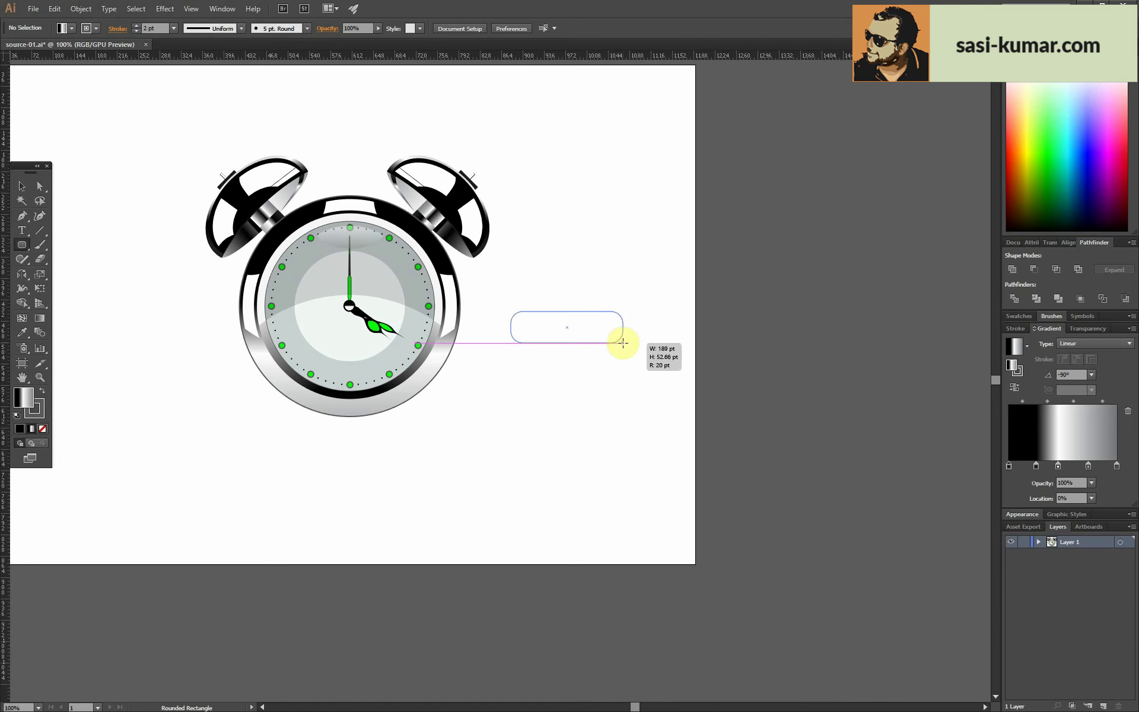
pyautogui.hotkey('ctrl', '+')
pyautogui.click(34, 408)
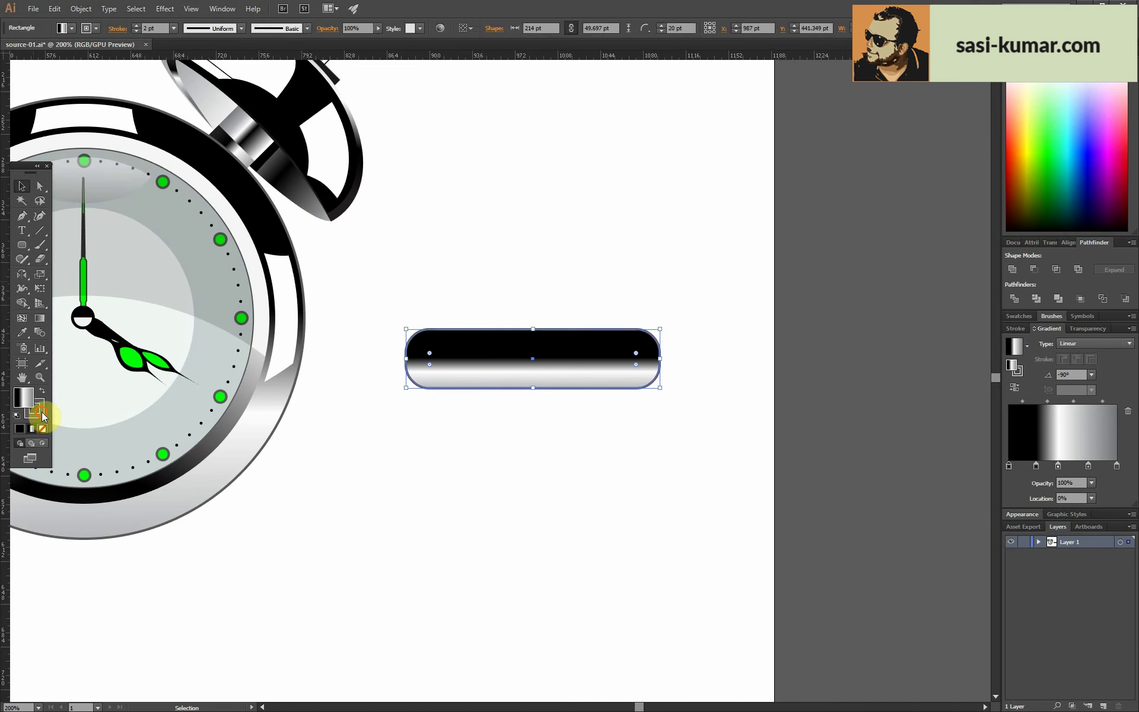
# - Place a copy of the bar above it and Expand the original bar
pyautogui.click(82, 9)
pyautogui.press('Escape')
pyautogui.moveTo(522, 356); pyautogui.dragTo(543, 267)
pyautogui.click(498, 333)
pyautogui.click(82, 8)
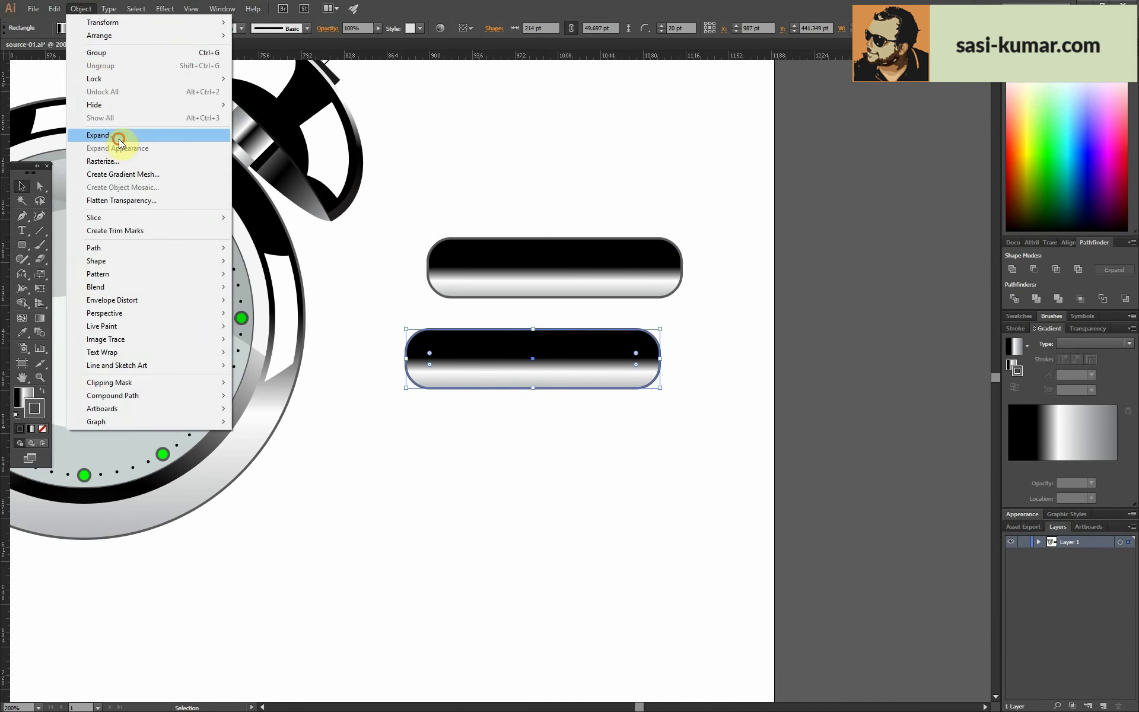
pyautogui.click(119, 135)
pyautogui.click(563, 427)
pyautogui.click(461, 350)
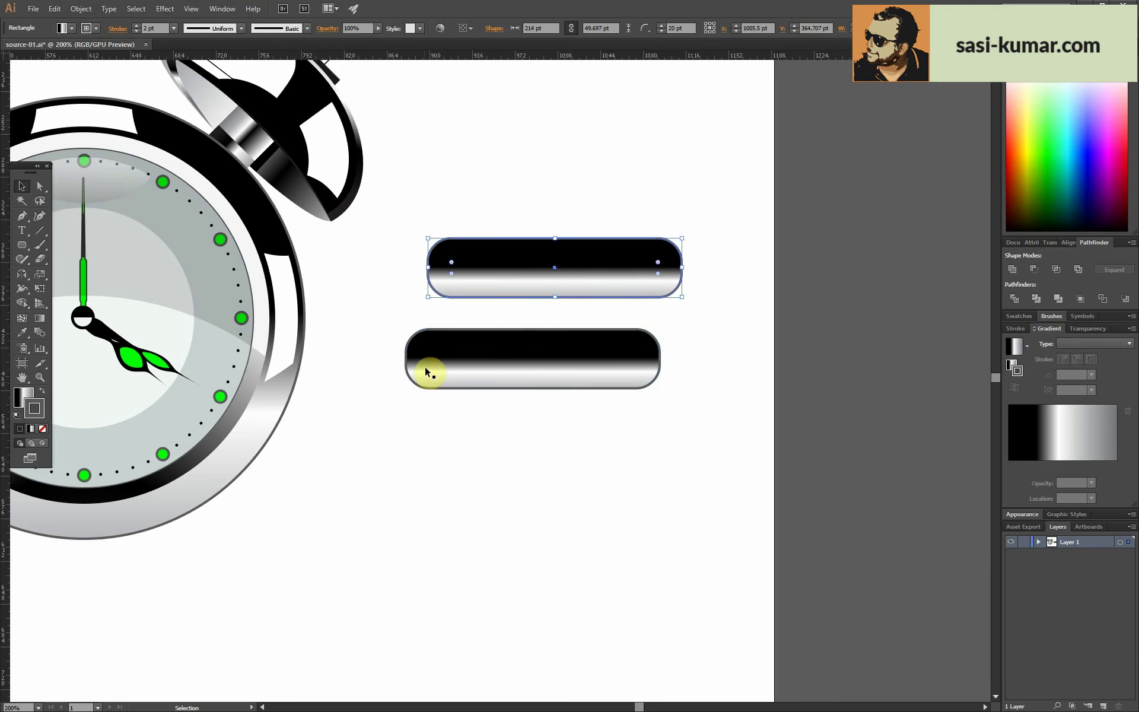
pyautogui.click(82, 9)
pyautogui.click(122, 133)
pyautogui.click(543, 427)
# - Turn the copy into a white, strokeless 40 pt strip along the bar's top
pyautogui.click(428, 255)
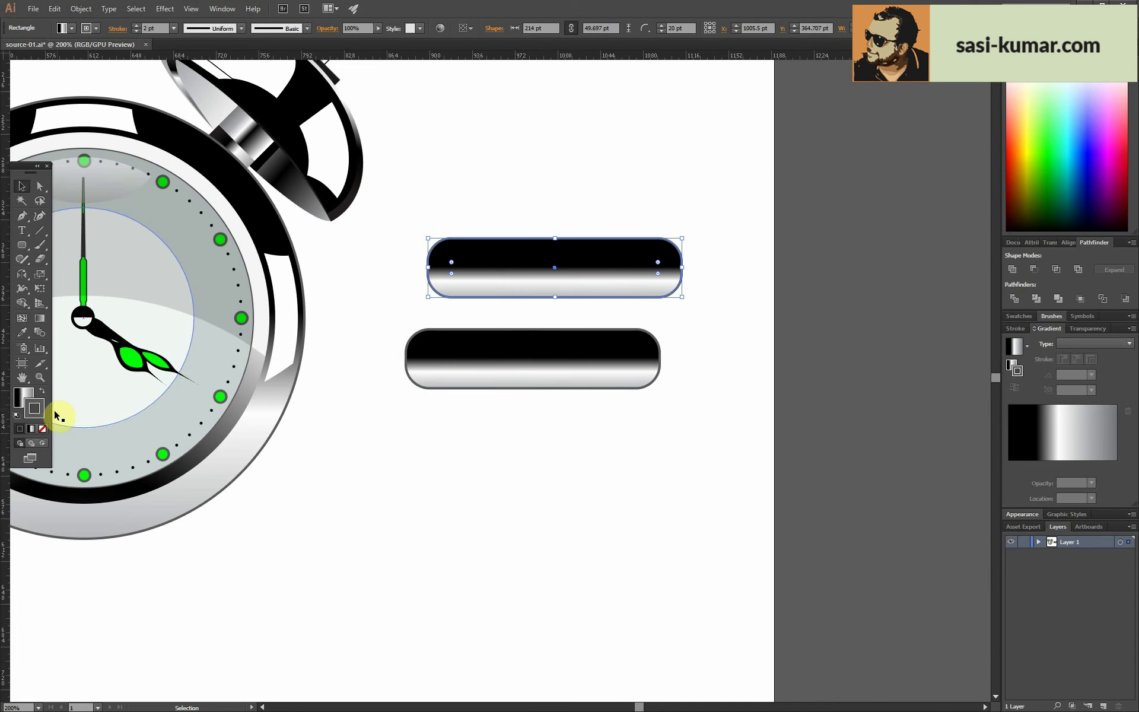
pyautogui.click(42, 428)
pyautogui.moveTo(563, 240); pyautogui.dragTo(539, 346)
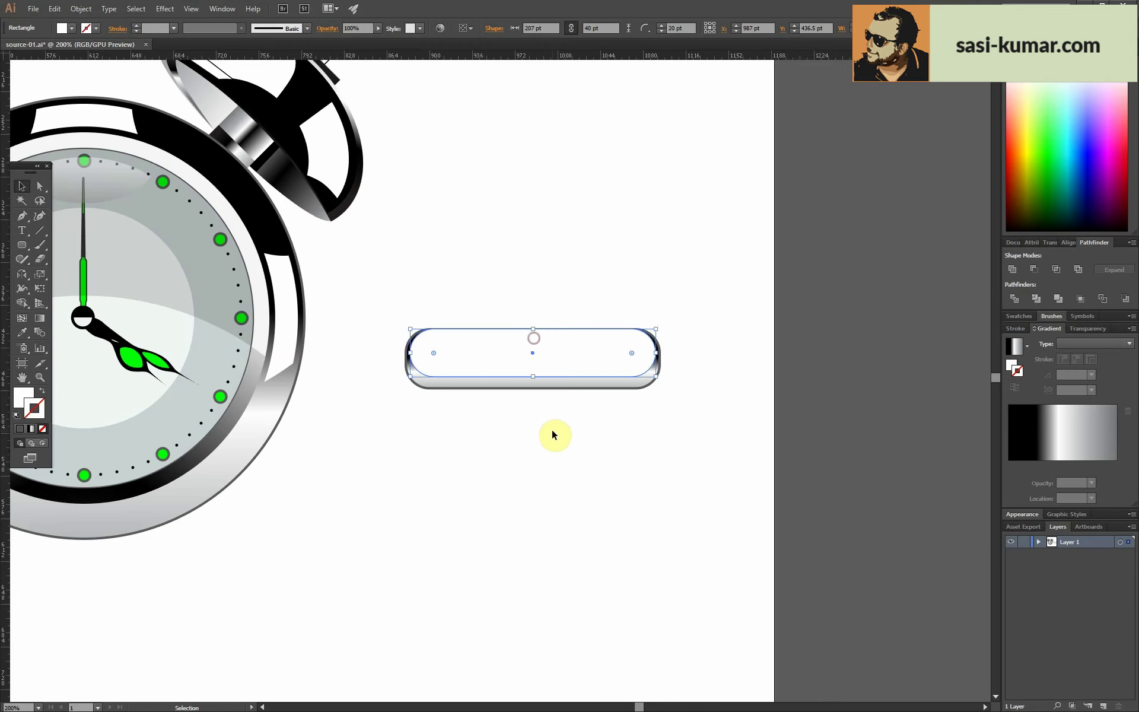
pyautogui.hotkey('ctrl', '+')
pyautogui.hotkey('ctrl', '+')
pyautogui.hotkey('ctrl', '+')
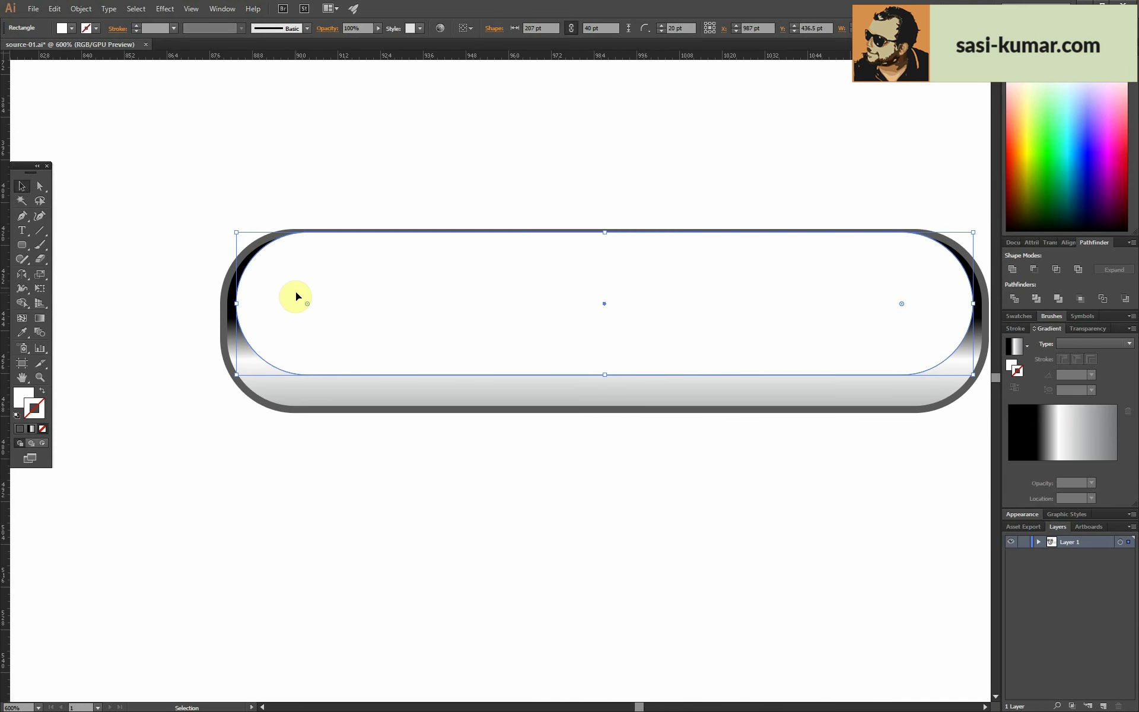
pyautogui.moveTo(386, 309)
pyautogui.mouseDown()
pyautogui.moveTo(383, 223)
pyautogui.moveTo(404, 357)
pyautogui.mouseUp()
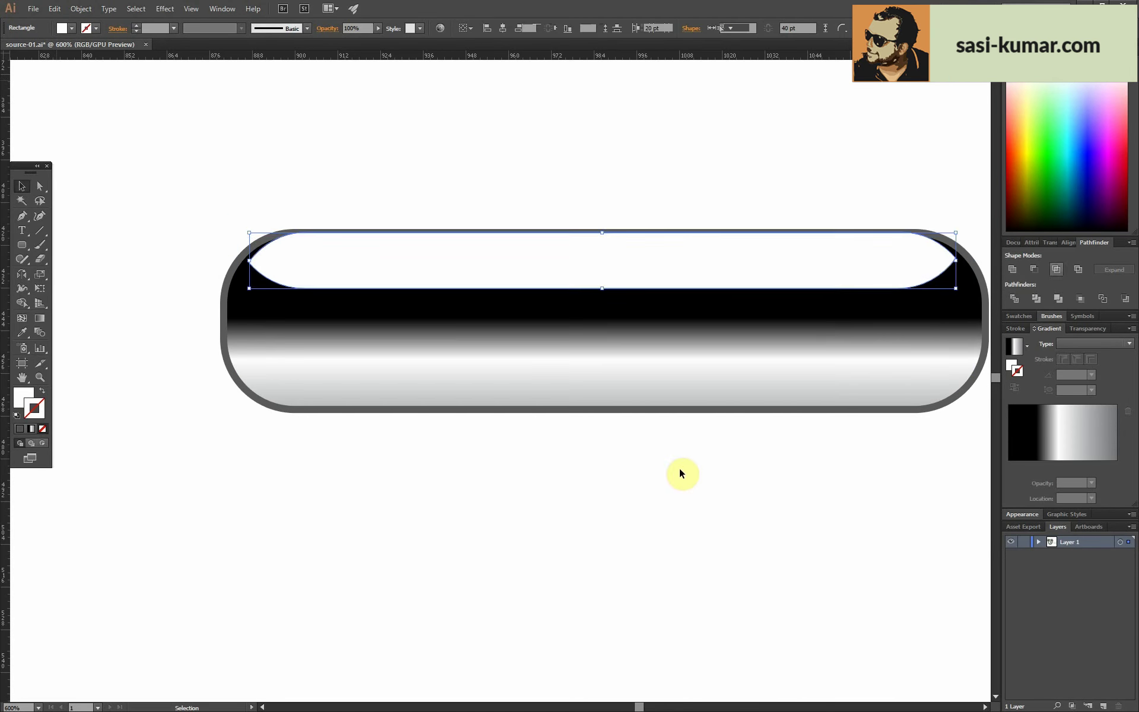
pyautogui.click(588, 206)
pyautogui.hotkey('ctrl', '0')
pyautogui.hotkey('ctrl', '+')
pyautogui.hotkey('ctrl', '+')
pyautogui.hotkey('ctrl', '+')
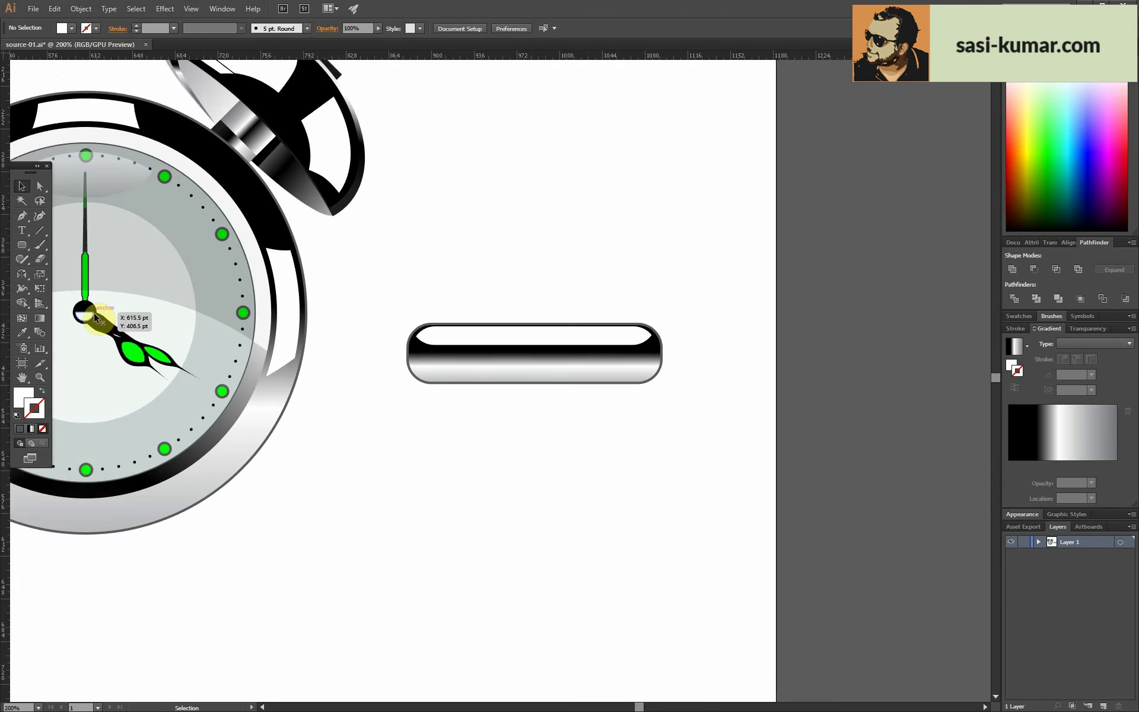
pyautogui.scroll(-1, 435, 227)
# - Draw a tall rounded stem below the bar with the bar's chrome gradient
pyautogui.moveTo(20, 252); pyautogui.dragTo(63, 254)
pyautogui.moveTo(451, 324); pyautogui.dragTo(513, 560)
pyautogui.press('i')
pyautogui.click(604, 286)
# - Shift the stem's gradient stop far left and centre the stem horizontally under the bar
pyautogui.press('g')
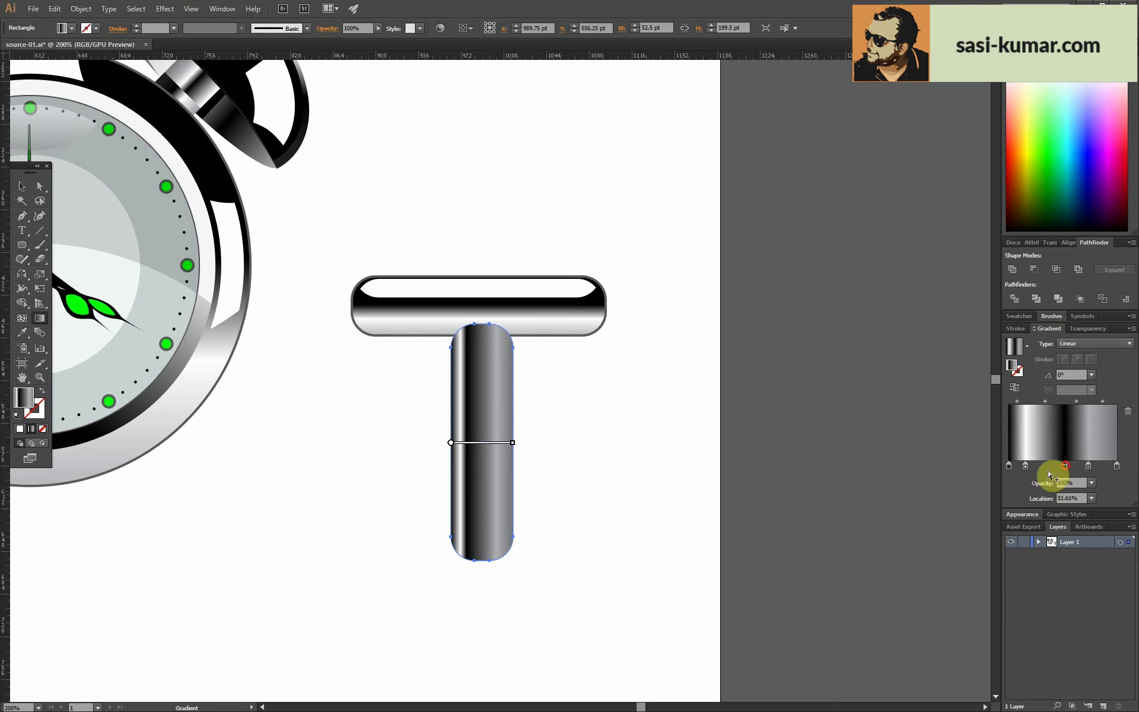
pyautogui.moveTo(1059, 466); pyautogui.dragTo(881, 466)
pyautogui.press('v')
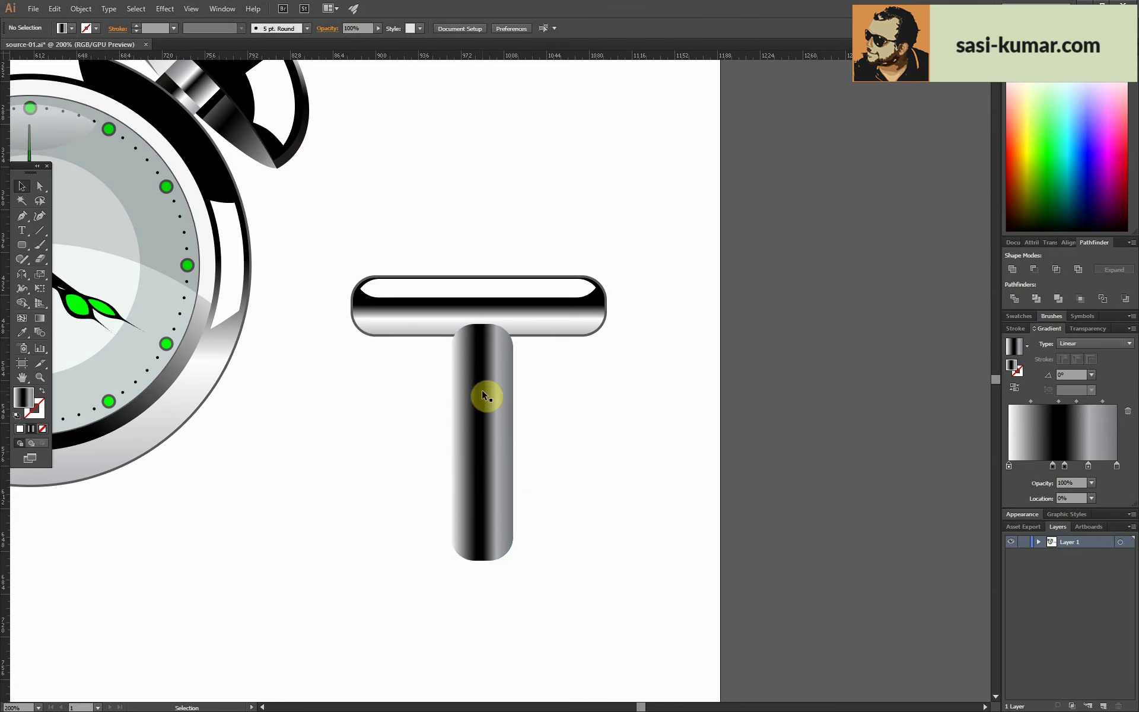
pyautogui.moveTo(482, 390); pyautogui.dragTo(473, 382)
pyautogui.rightClick(484, 419)
pyautogui.click(473, 402)
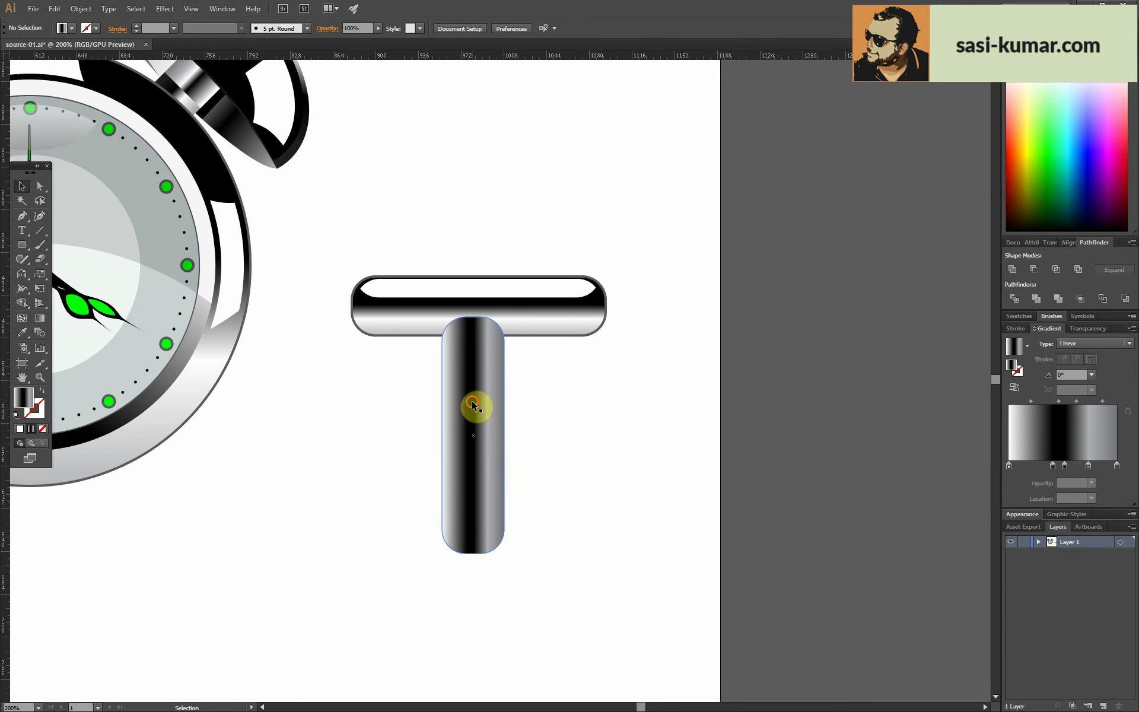
pyautogui.keyDown('shift'); pyautogui.click(559, 309); pyautogui.keyUp('shift')
pyautogui.click(519, 30)
pyautogui.click(575, 148)
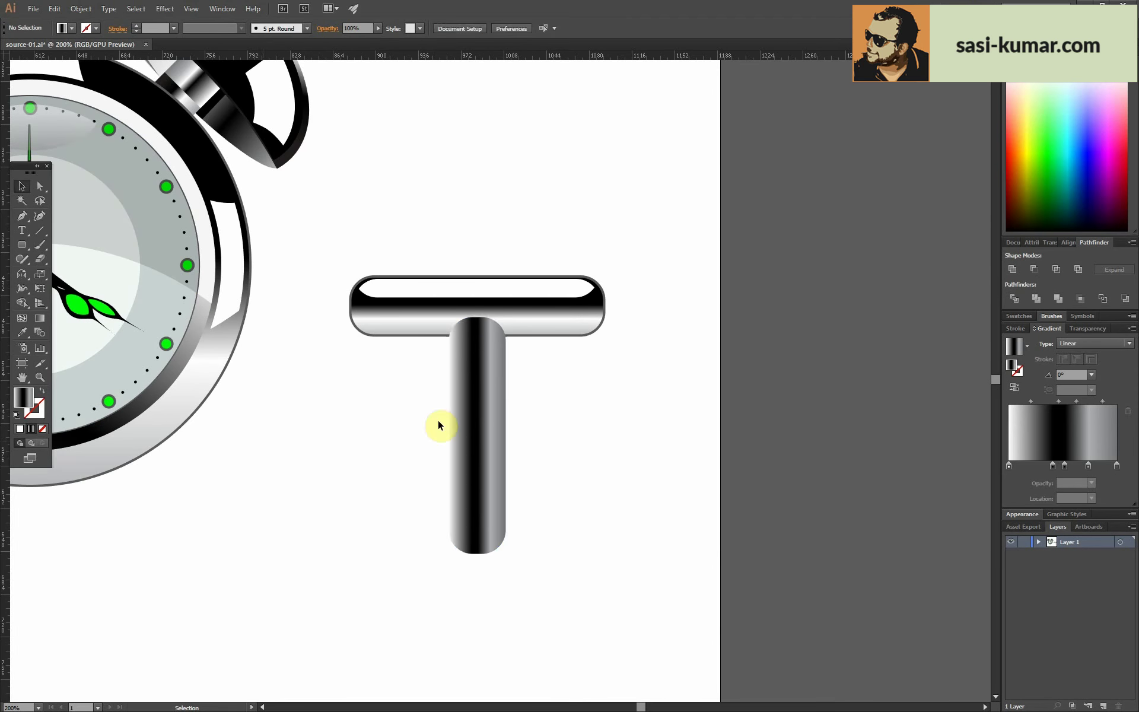
# - Expand the stem and give its outline a dark grey #232323 stroke
pyautogui.rightClick(456, 399)
pyautogui.click(468, 496)
pyautogui.doubleClick(35, 409)
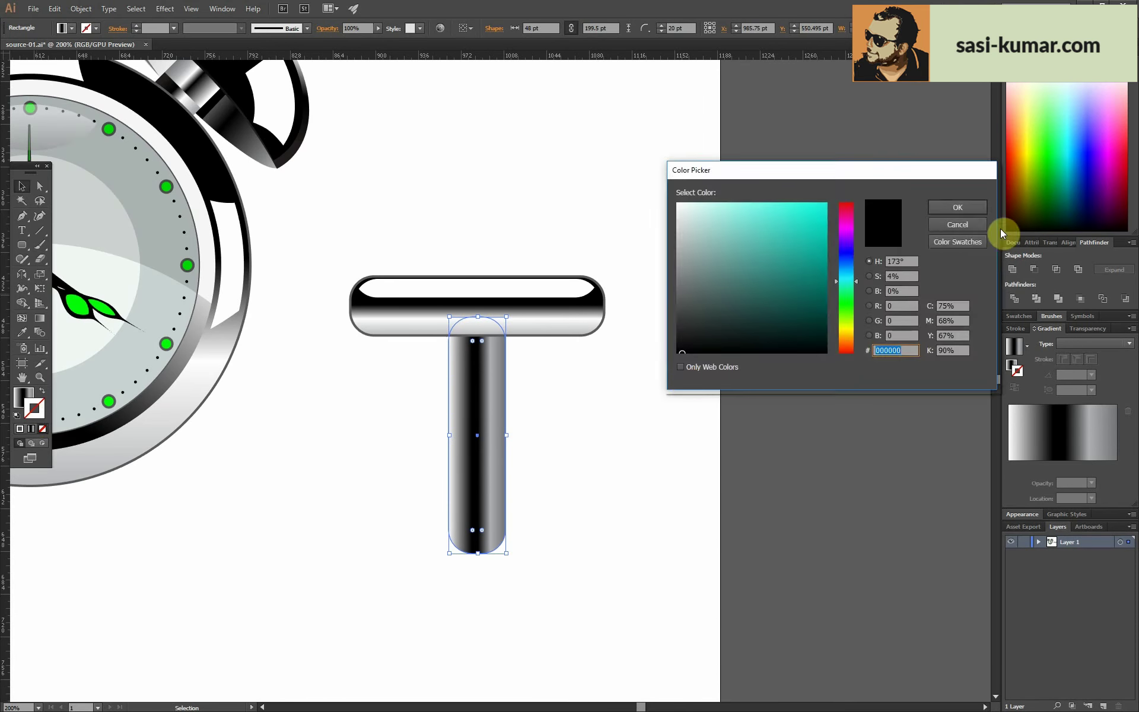
pyautogui.click(956, 208)
pyautogui.click(80, 8)
pyautogui.click(186, 134)
pyautogui.click(554, 427)
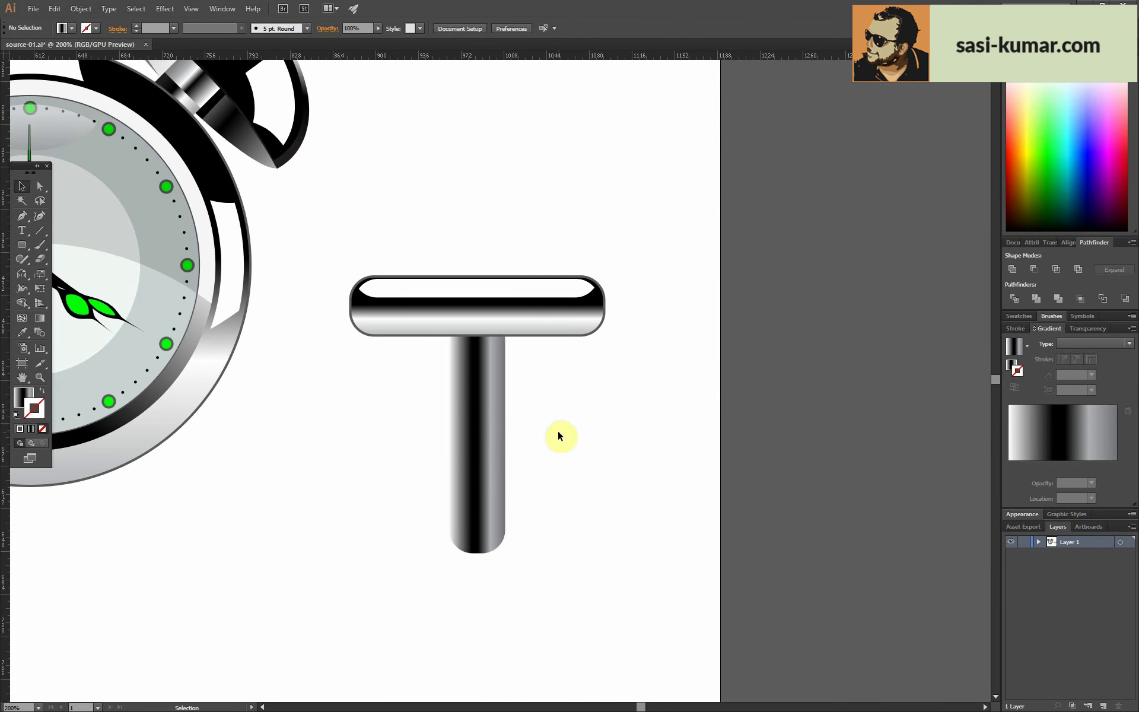
pyautogui.hotkey('ctrl', '+')
pyautogui.hotkey('ctrl', '+')
pyautogui.hotkey('ctrl', '+')
pyautogui.hotkey('ctrl', '+')
pyautogui.doubleClick(535, 306)
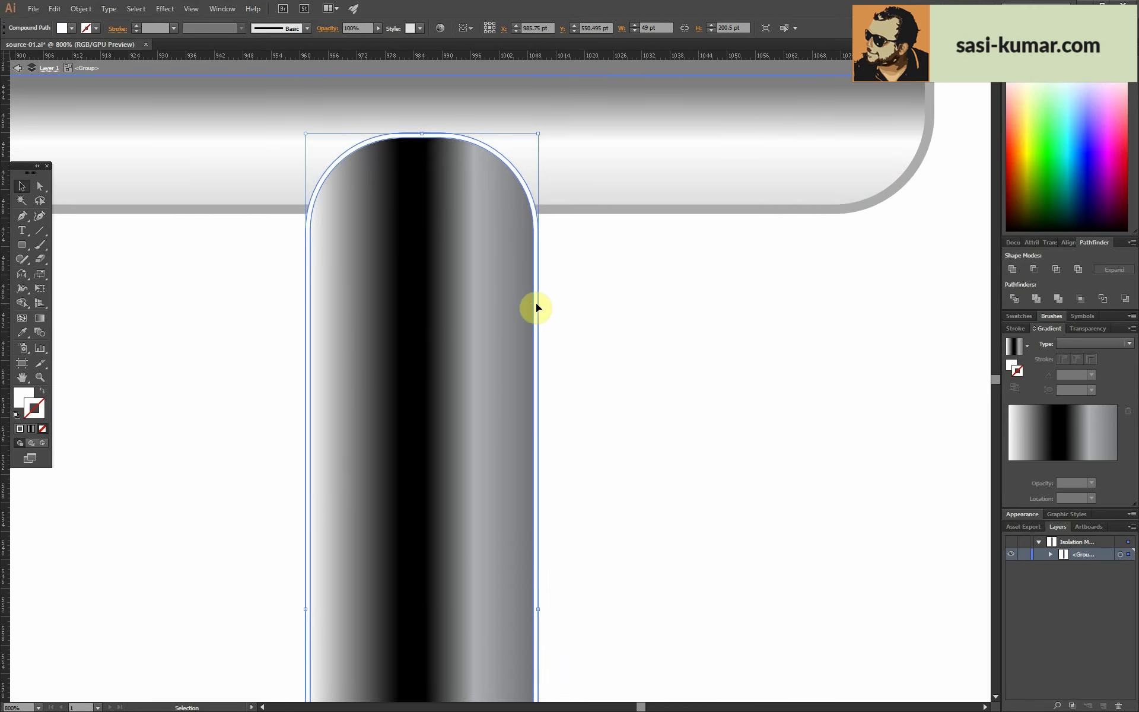
pyautogui.doubleClick(43, 409)
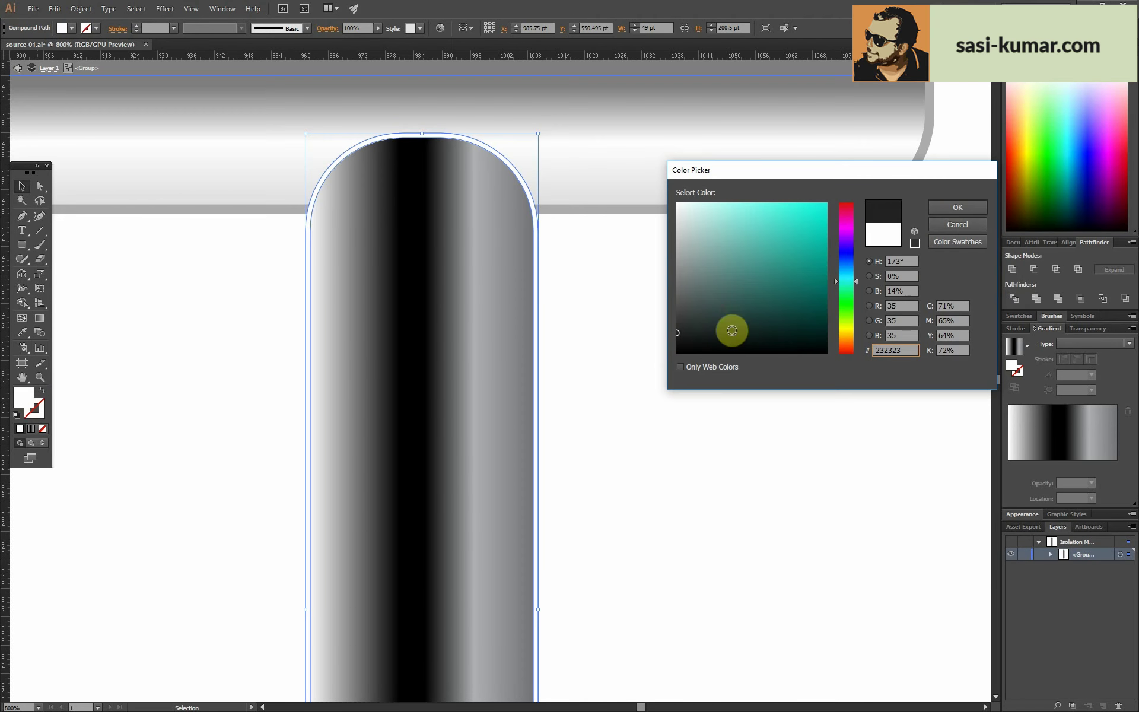
pyautogui.click(975, 212)
pyautogui.hotkey('ctrl', '-')
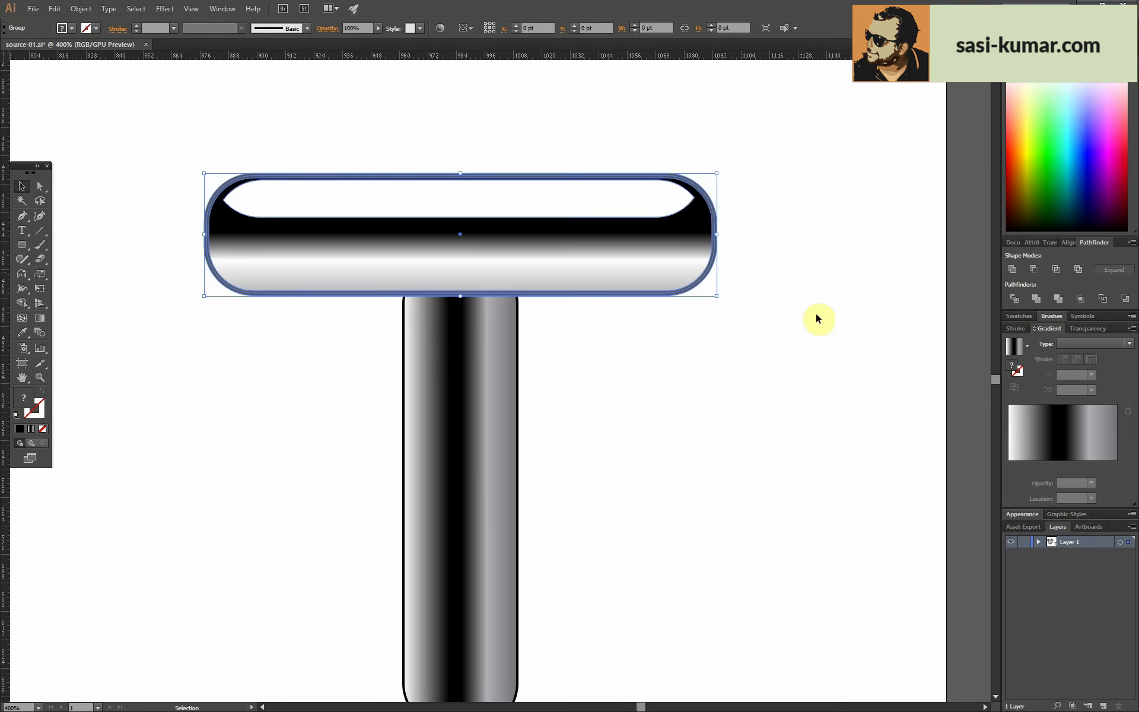
pyautogui.click(758, 366)
# - Darken the gradient on the top piece of the T's stem to form a shaded collar
pyautogui.hotkey('ctrl', '1')
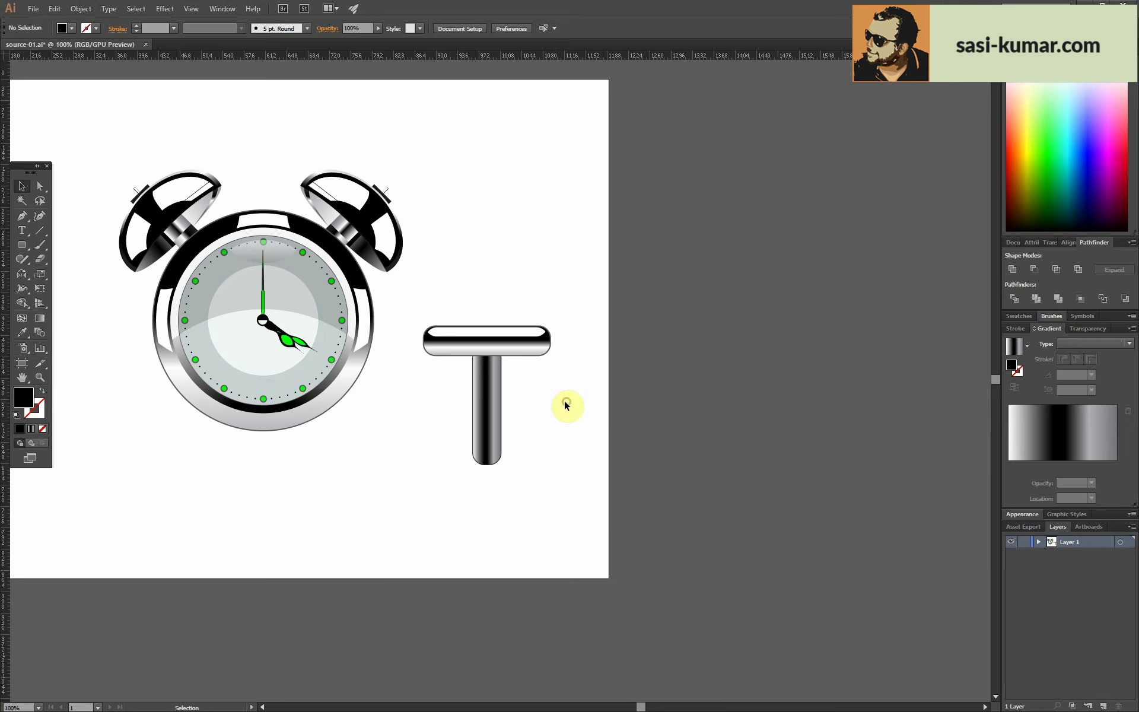
pyautogui.doubleClick(478, 411)
pyautogui.press('\\')
pyautogui.press('v')
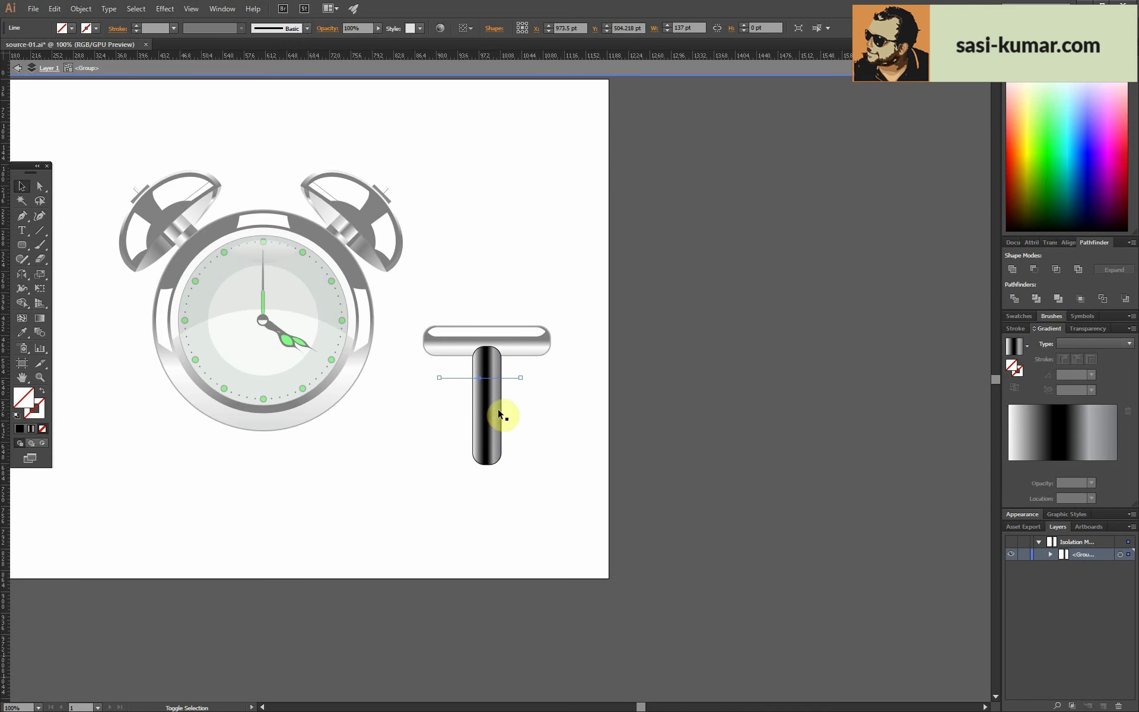
pyautogui.click(498, 415)
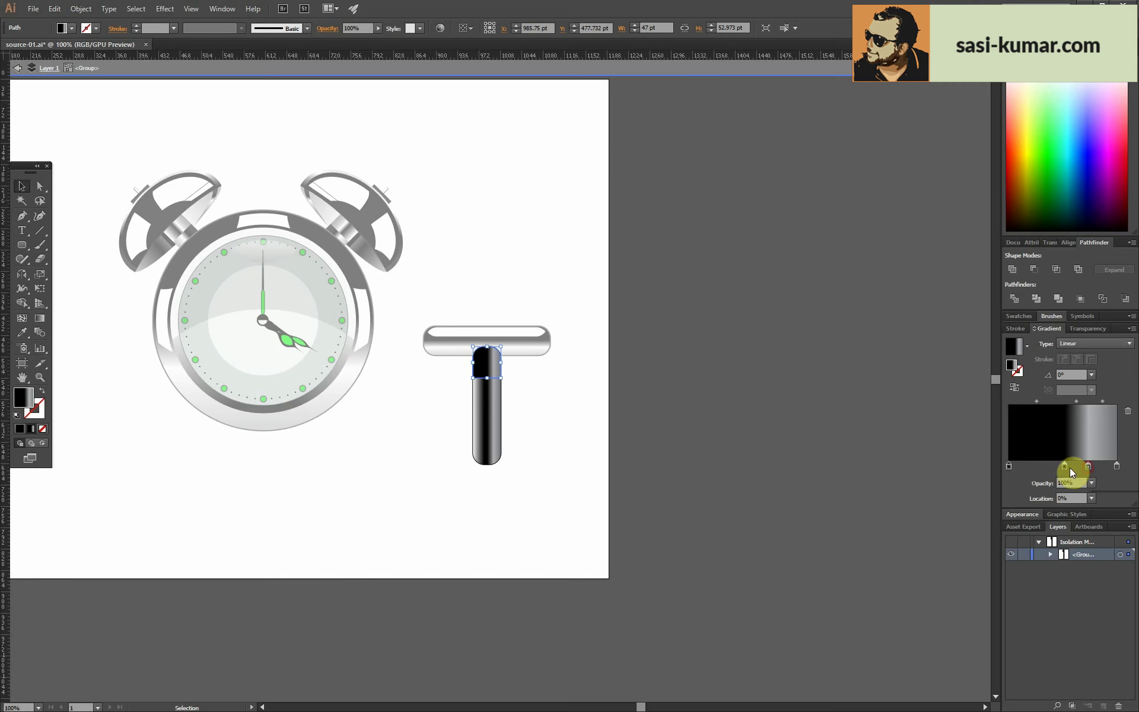
pyautogui.moveTo(1069, 468); pyautogui.dragTo(1080, 466)
pyautogui.doubleClick(697, 304)
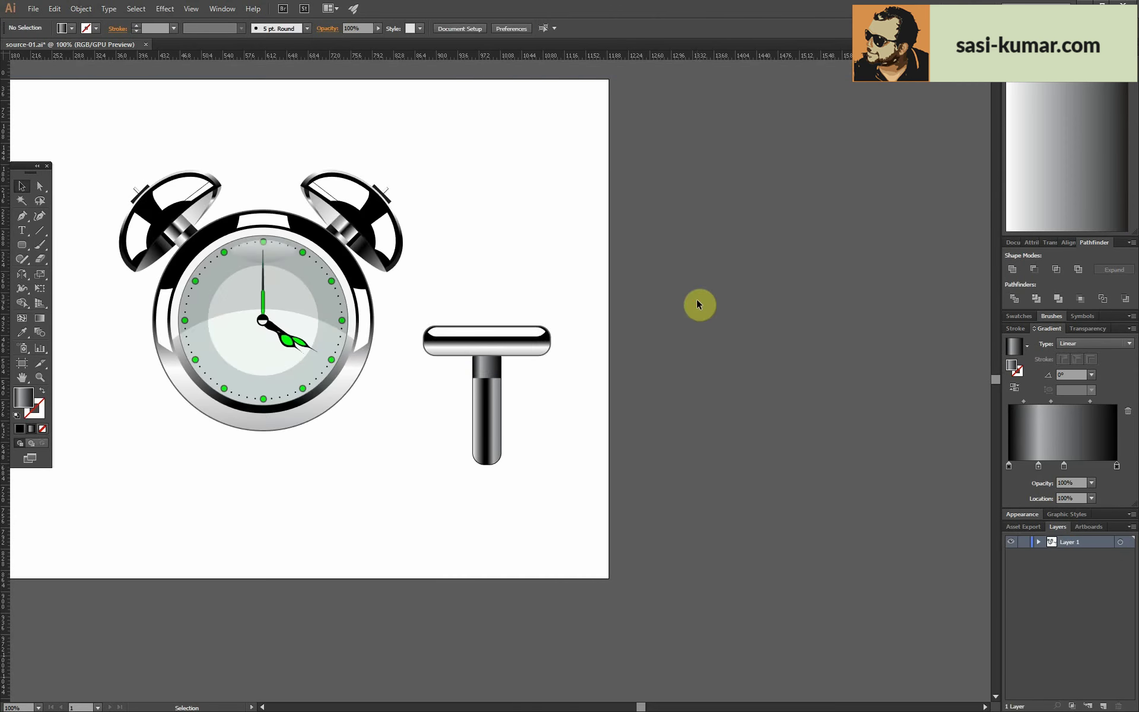
# - Shrink the chrome T to button size and set it atop the clock
pyautogui.hotkey('ctrl', '+')
pyautogui.click(623, 292)
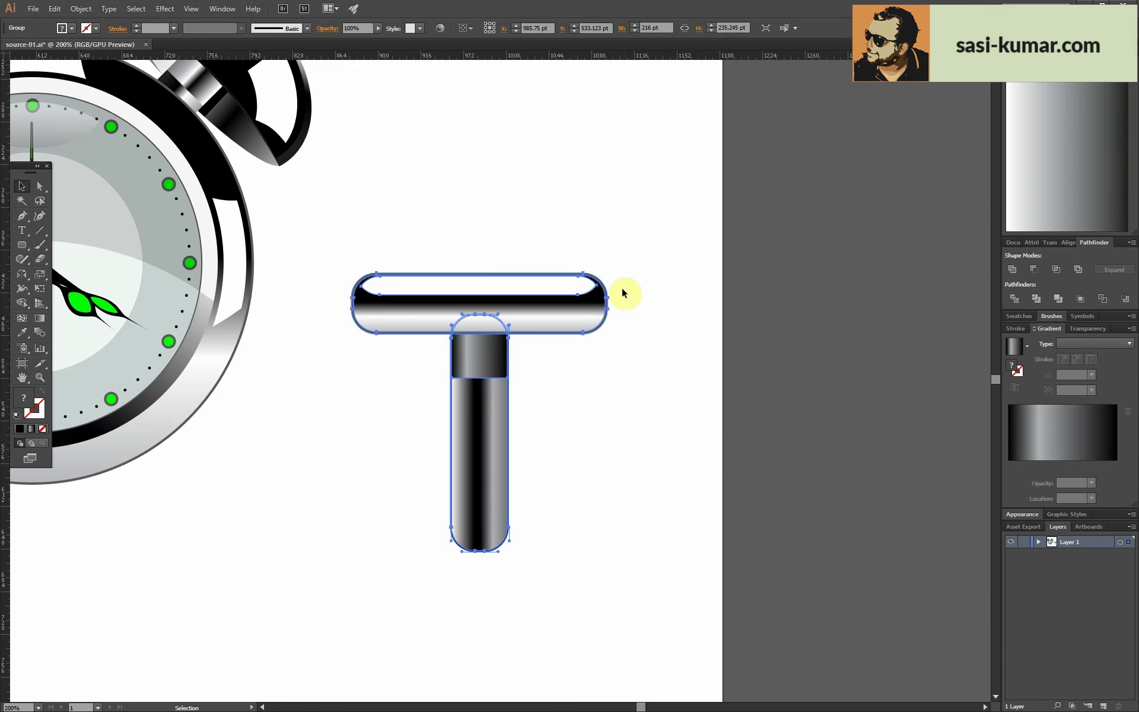
pyautogui.moveTo(611, 381)
pyautogui.mouseDown()
pyautogui.moveTo(731, 494)
pyautogui.moveTo(288, 112)
pyautogui.moveTo(331, 312)
pyautogui.moveTo(332, 248)
pyautogui.mouseUp()
pyautogui.rightClick(331, 312)
pyautogui.press('Escape')
pyautogui.click(40, 186)
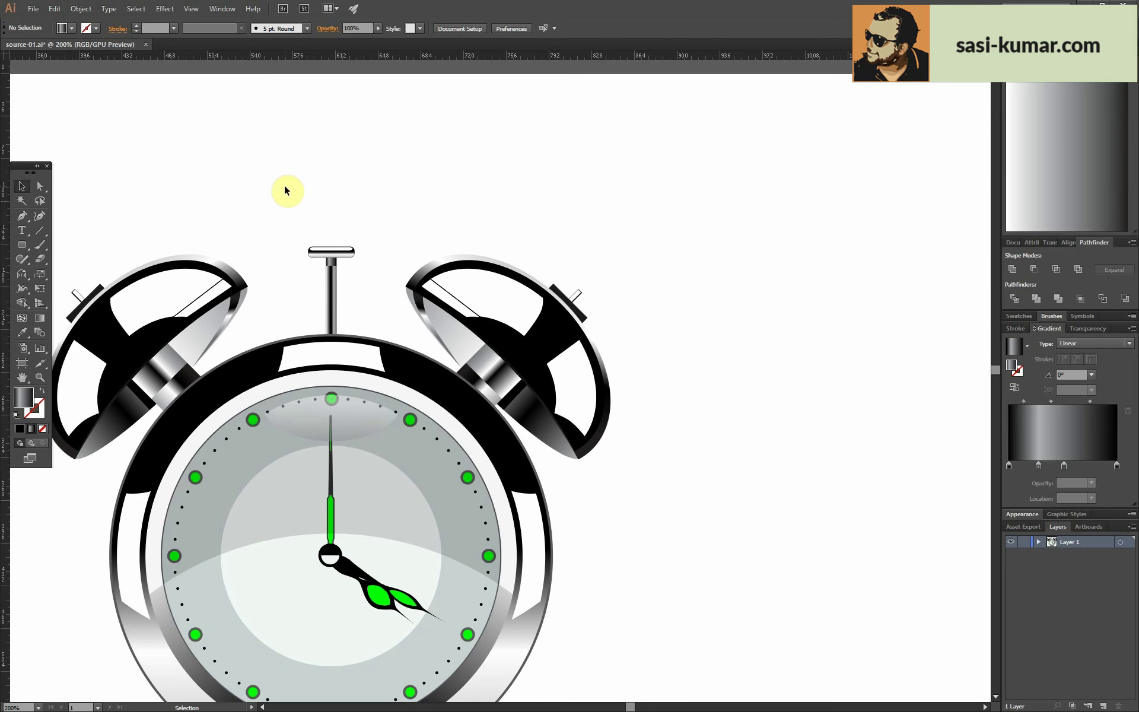
# - Drag the T button's top bar wider at its right end and centre it over the stem
pyautogui.hotkey('ctrl', '+')
pyautogui.hotkey('ctrl', '+')
pyautogui.hotkey('ctrl', '+')
pyautogui.click(293, 209)
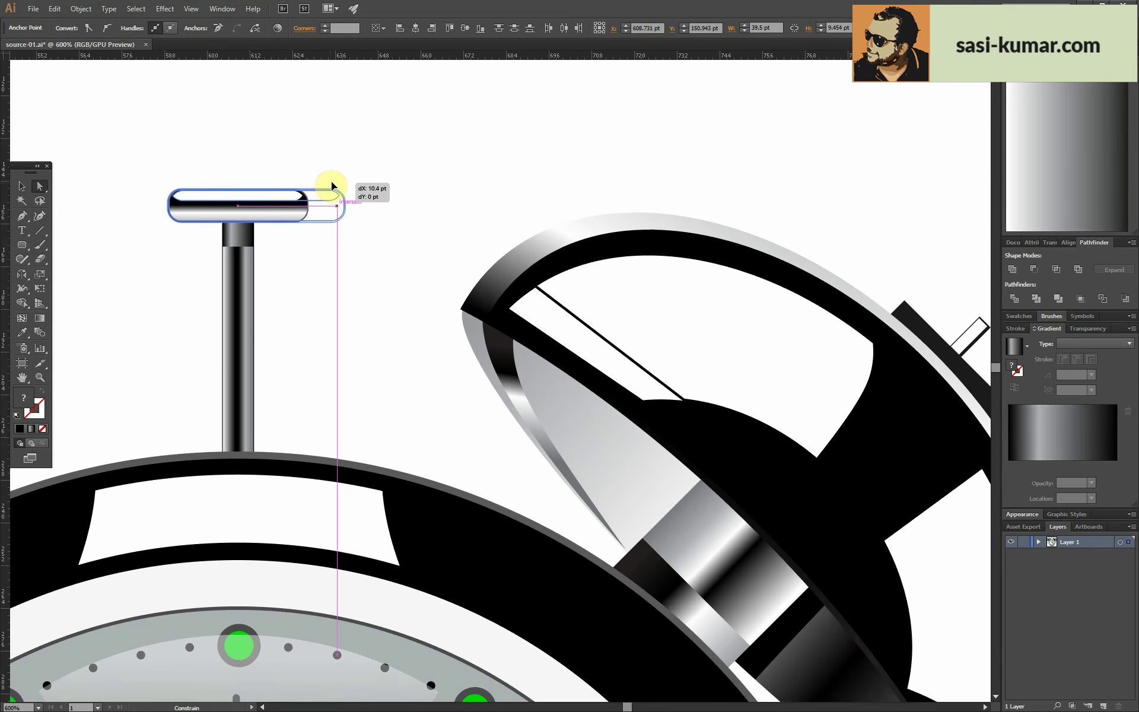
pyautogui.moveTo(331, 186); pyautogui.dragTo(297, 202)
pyautogui.click(22, 186)
pyautogui.doubleClick(327, 210)
pyautogui.doubleClick(390, 268)
pyautogui.doubleClick(291, 204)
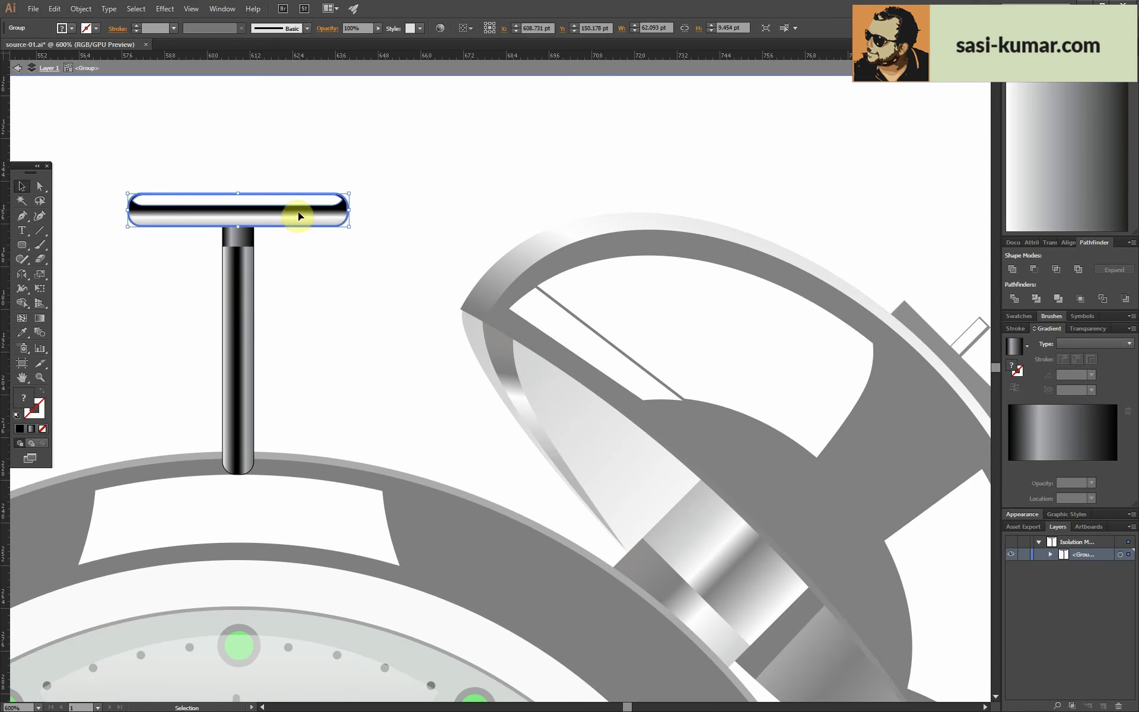
pyautogui.doubleClick(357, 326)
# - Zoom out to view the complete chrome alarm clock on the full artboard
pyautogui.hotkey('ctrl', '-')
pyautogui.hotkey('ctrl', '-')
pyautogui.hotkey('ctrl', '-')
pyautogui.hotkey('ctrl', 'a')
pyautogui.hotkey('ctrl', 'shift', 'a')
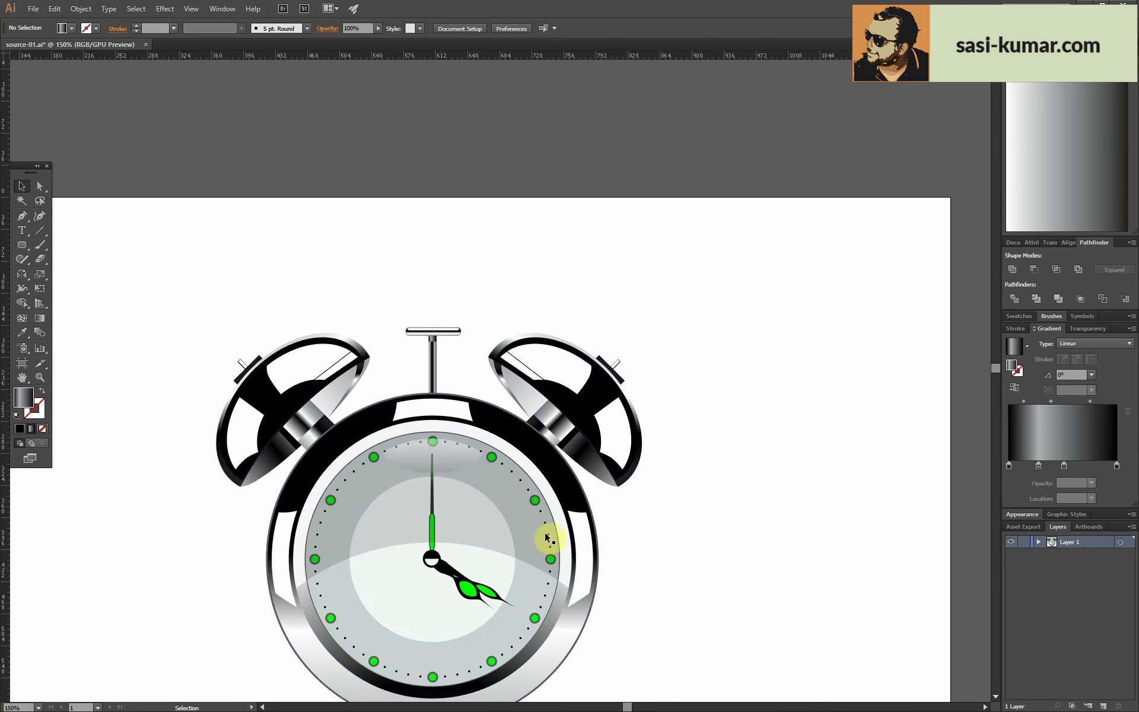
pyautogui.hotkey('ctrl', '-')
pyautogui.hotkey('ctrl', '=')
pyautogui.hotkey('ctrl', '-')
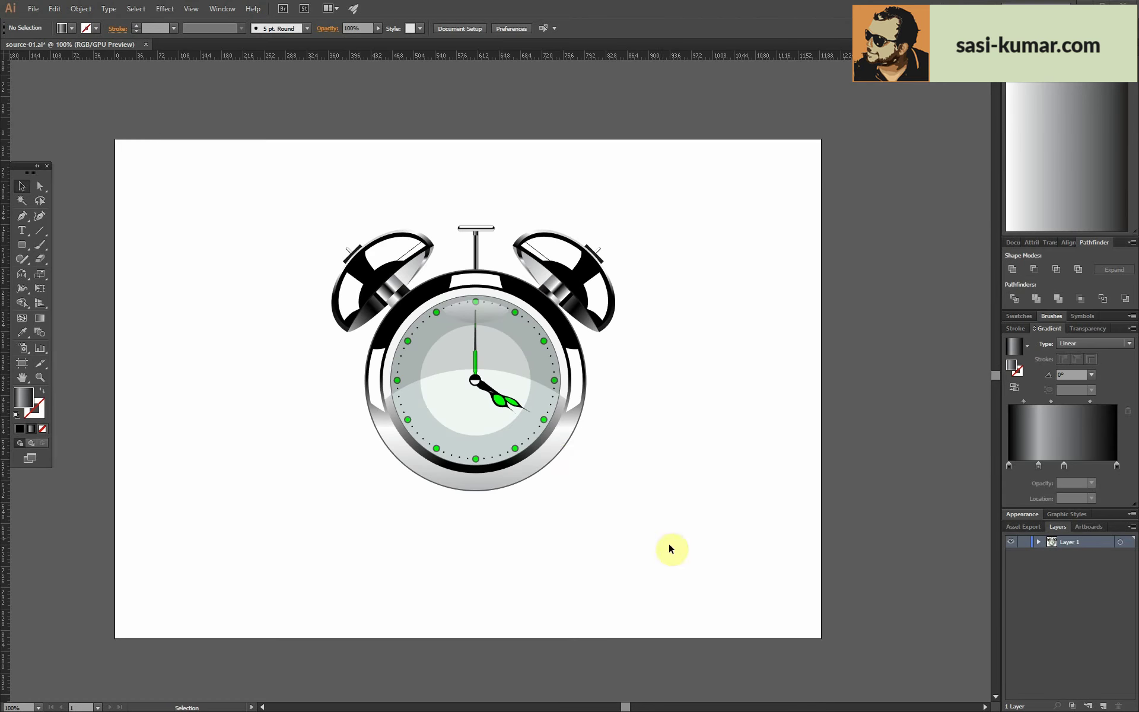
# - Move the clock lower on the artboard to make room for its leg
pyautogui.moveTo(416, 335); pyautogui.dragTo(420, 391)
pyautogui.click(577, 382)
pyautogui.hotkey('ctrl', '+')
pyautogui.hotkey('ctrl', '+')
pyautogui.hotkey('ctrl', '+')
pyautogui.hotkey('ctrl', '+')
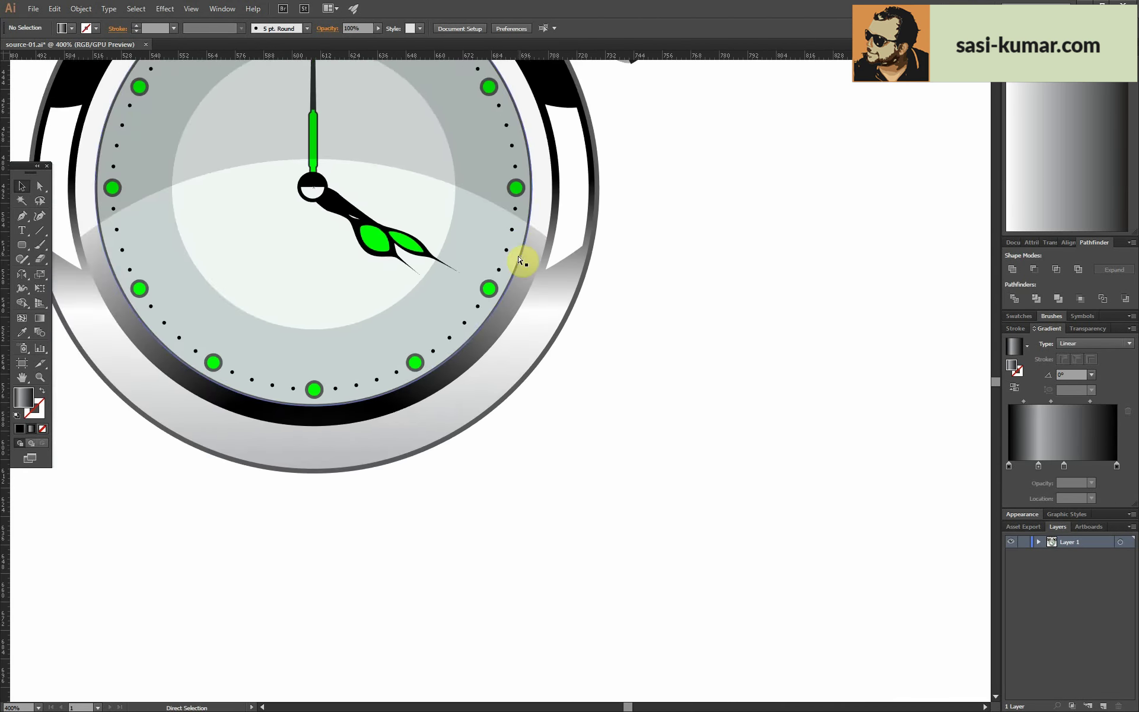
pyautogui.moveTo(529, 427)
pyautogui.mouseDown()
pyautogui.moveTo(586, 313)
pyautogui.moveTo(562, 304)
pyautogui.mouseUp()
# - Draw a curved spoon-shaped foot below the clock's right side and adjust its anchors
pyautogui.click(26, 219)
pyautogui.moveTo(548, 524); pyautogui.dragTo(585, 549)
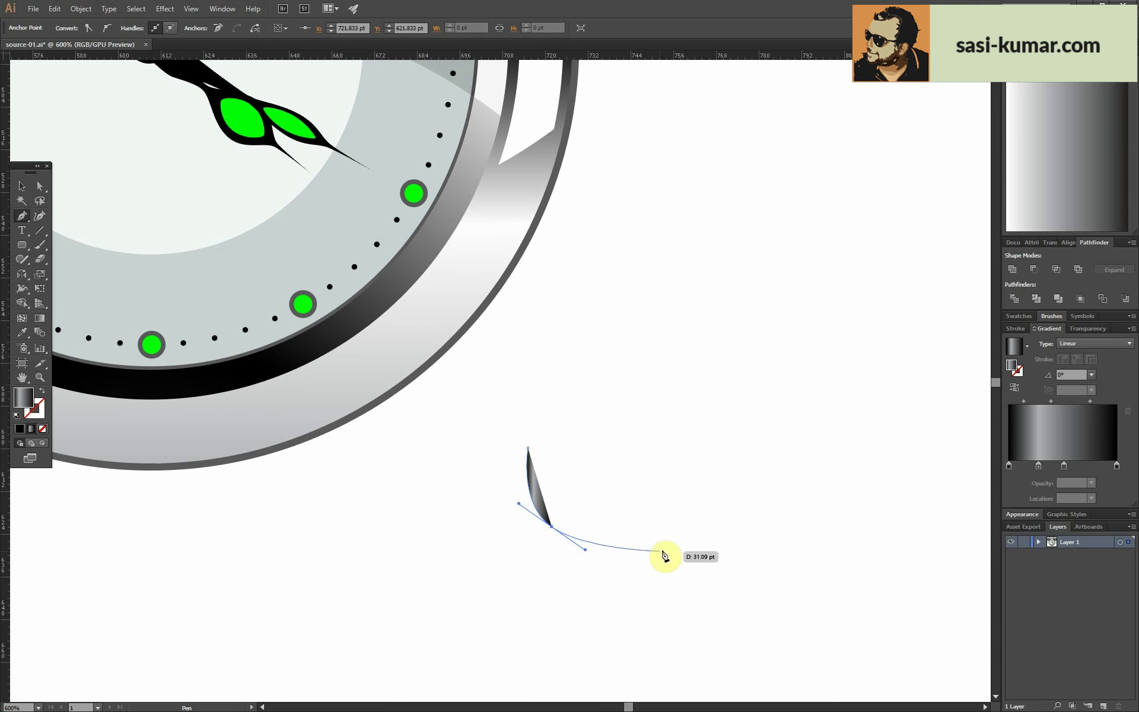
pyautogui.moveTo(673, 540); pyautogui.dragTo(671, 516)
pyautogui.press('a')
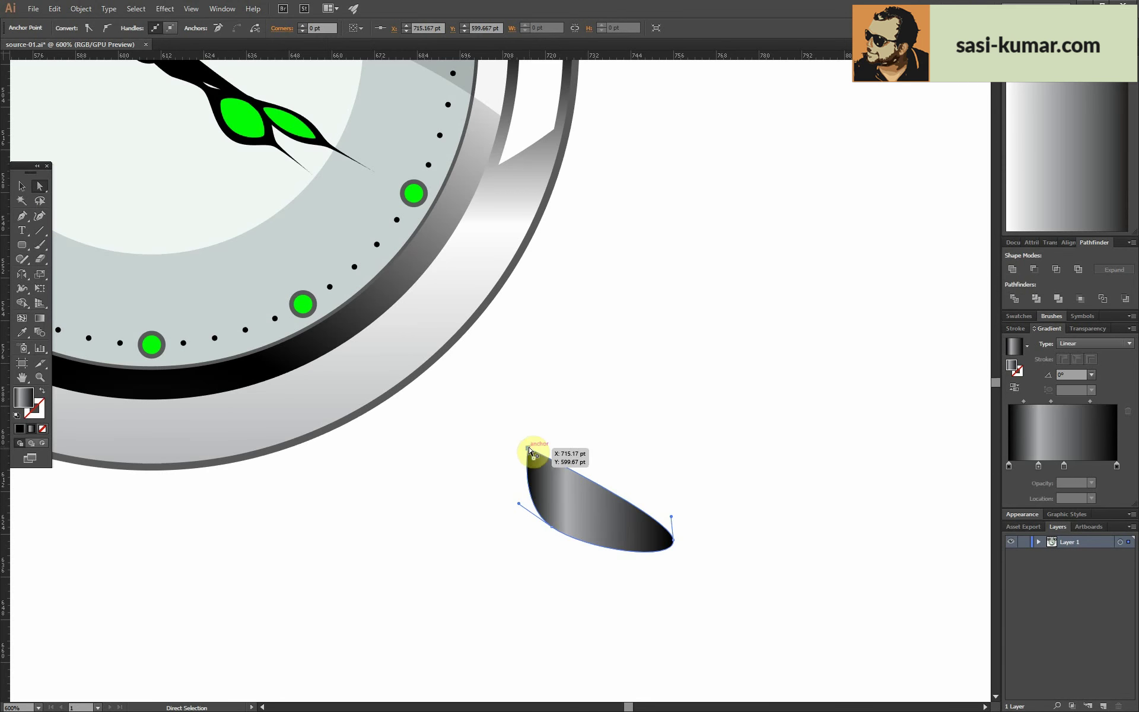
pyautogui.moveTo(530, 451); pyautogui.dragTo(544, 448)
pyautogui.click(674, 545)
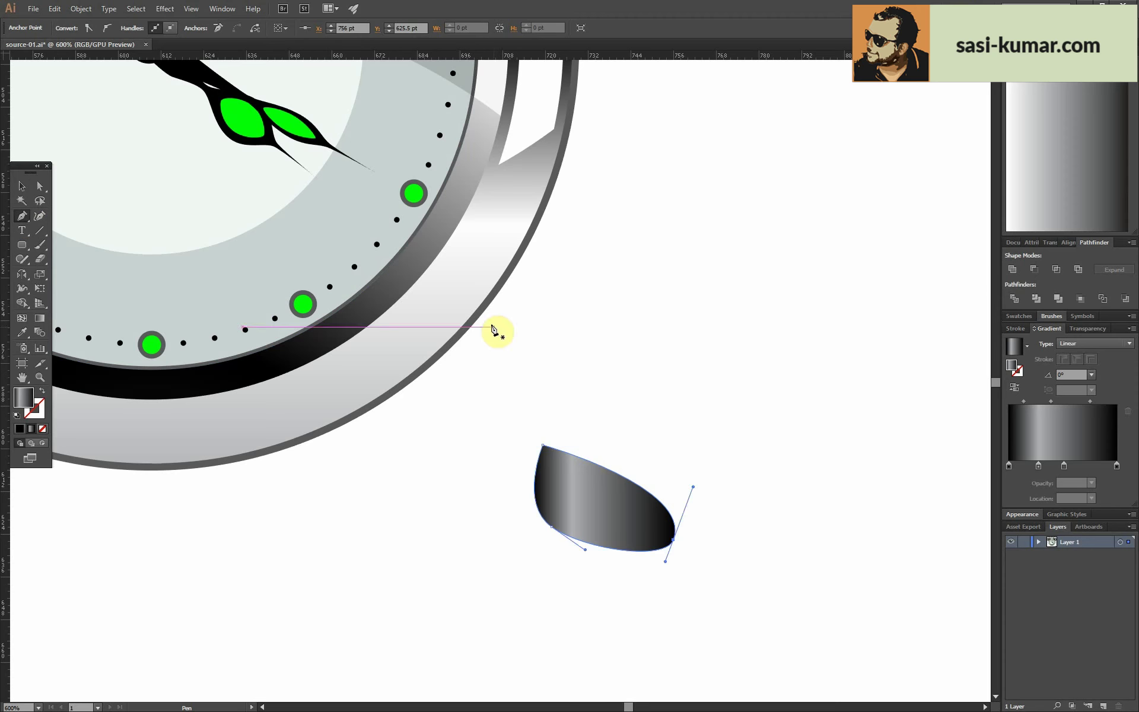
# - Draw a tapered leg stem, give it a dark gradient, and merge it with the foot
pyautogui.click(459, 311)
pyautogui.click(575, 456)
pyautogui.click(546, 470)
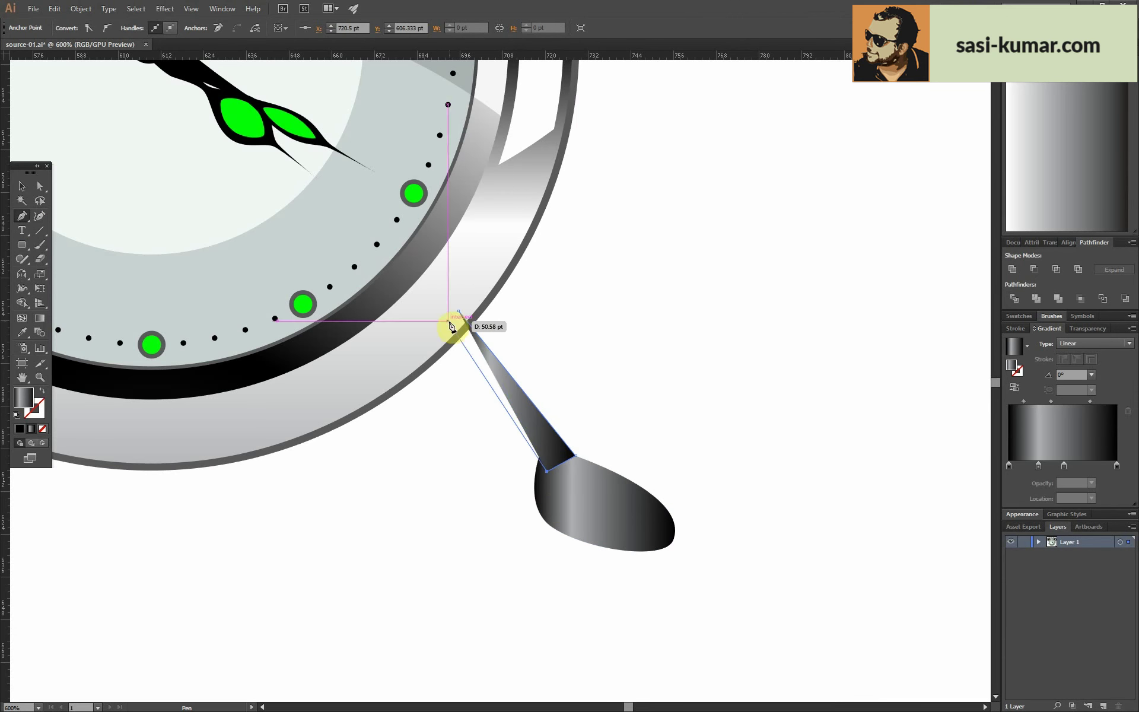
pyautogui.moveTo(466, 552)
pyautogui.mouseDown()
pyautogui.moveTo(593, 386)
pyautogui.moveTo(562, 480)
pyautogui.mouseUp()
pyautogui.click(1014, 299)
# - Redraw the leg's gradient at a steeper angle along the stem
pyautogui.press('g')
pyautogui.moveTo(586, 399)
pyautogui.mouseDown()
pyautogui.moveTo(496, 499)
pyautogui.moveTo(516, 471)
pyautogui.mouseUp()
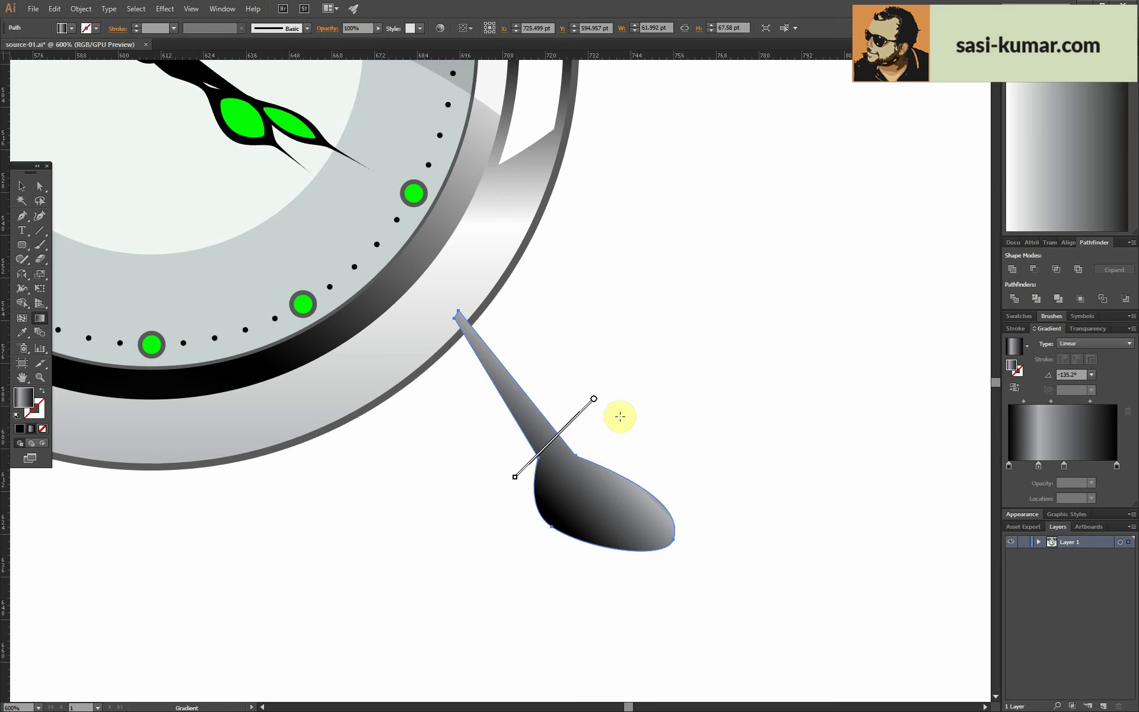
pyautogui.moveTo(579, 393); pyautogui.dragTo(552, 420)
pyautogui.press('v')
pyautogui.hotkey('ctrl', 'shift', 'a')
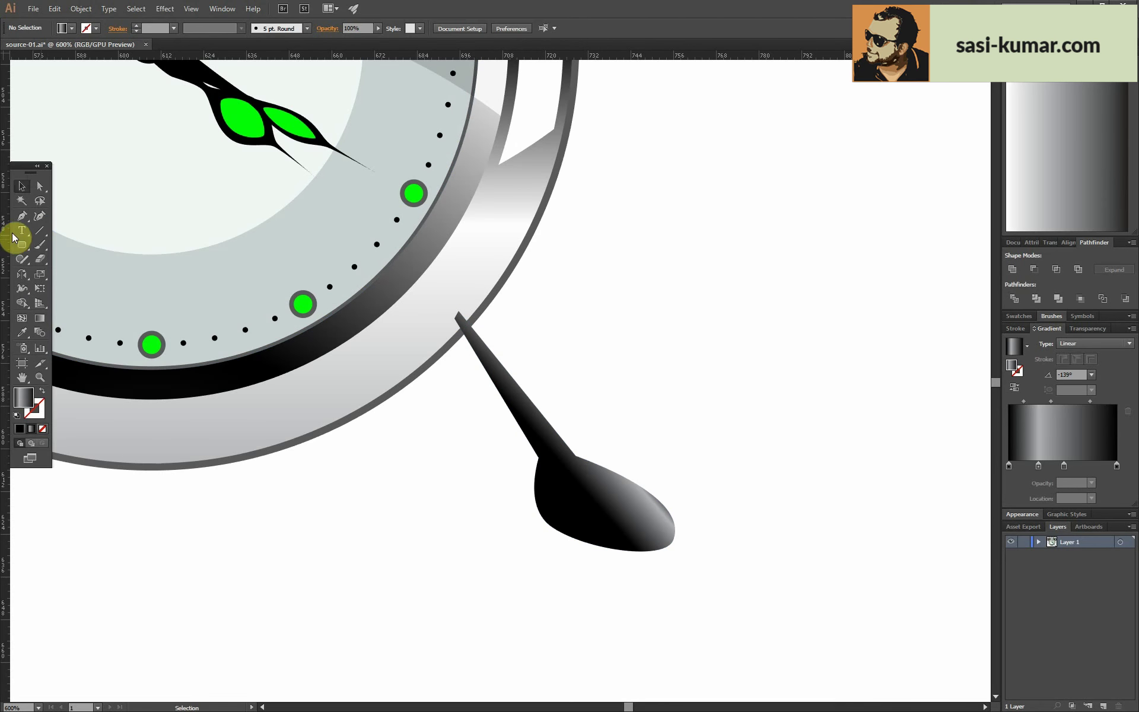
# - Draw a four-point side face beside the leg with a chrome gradient and no outline
pyautogui.click(558, 518)
pyautogui.click(568, 458)
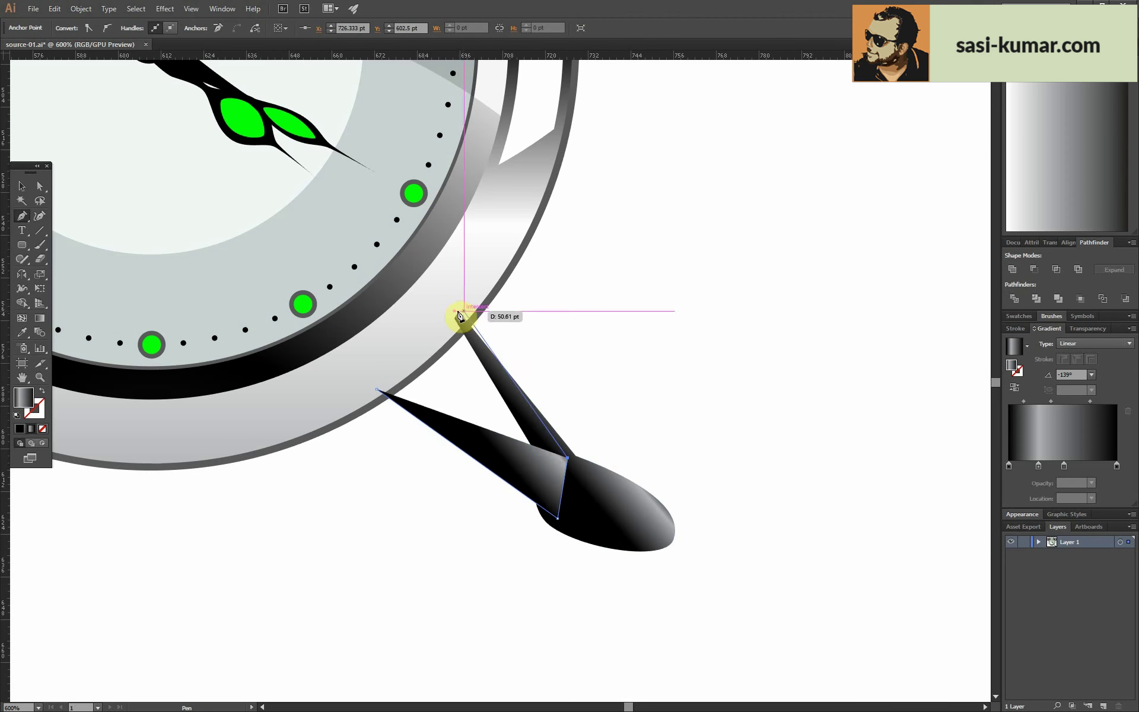
pyautogui.click(467, 321)
pyautogui.click(376, 388)
pyautogui.press('a')
pyautogui.press('v')
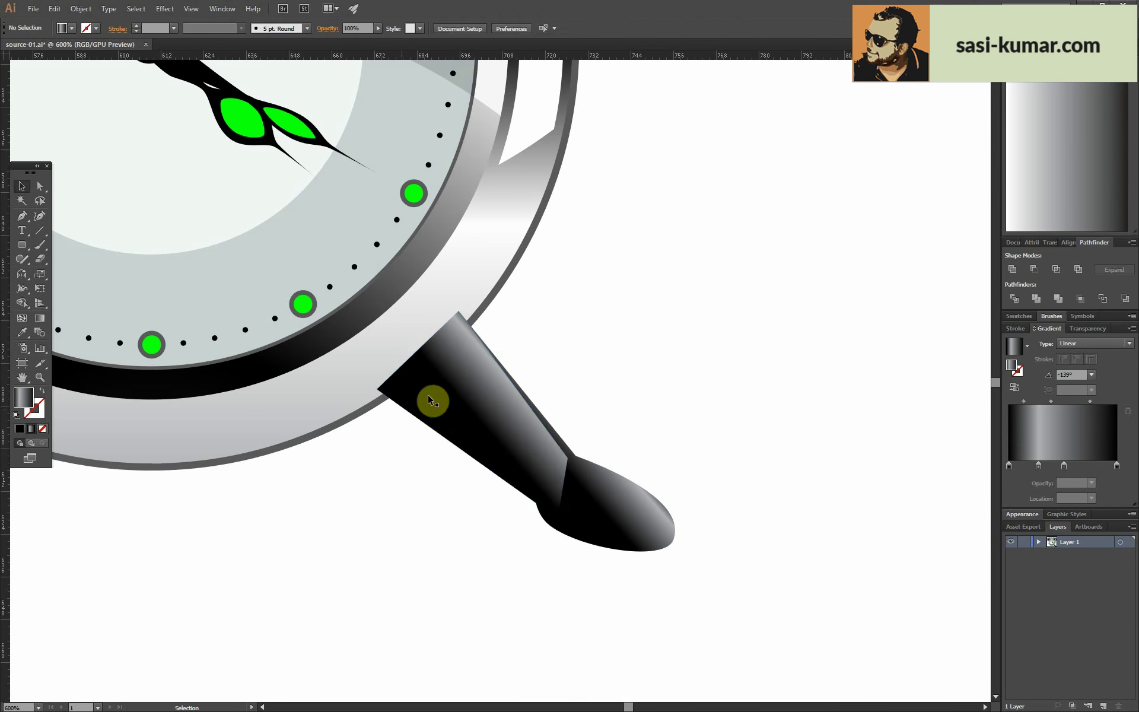
pyautogui.press('i')
pyautogui.click(362, 380)
# - Send the chrome side face backward behind the dark stem
pyautogui.click(43, 429)
pyautogui.rightClick(446, 415)
pyautogui.click(599, 628)
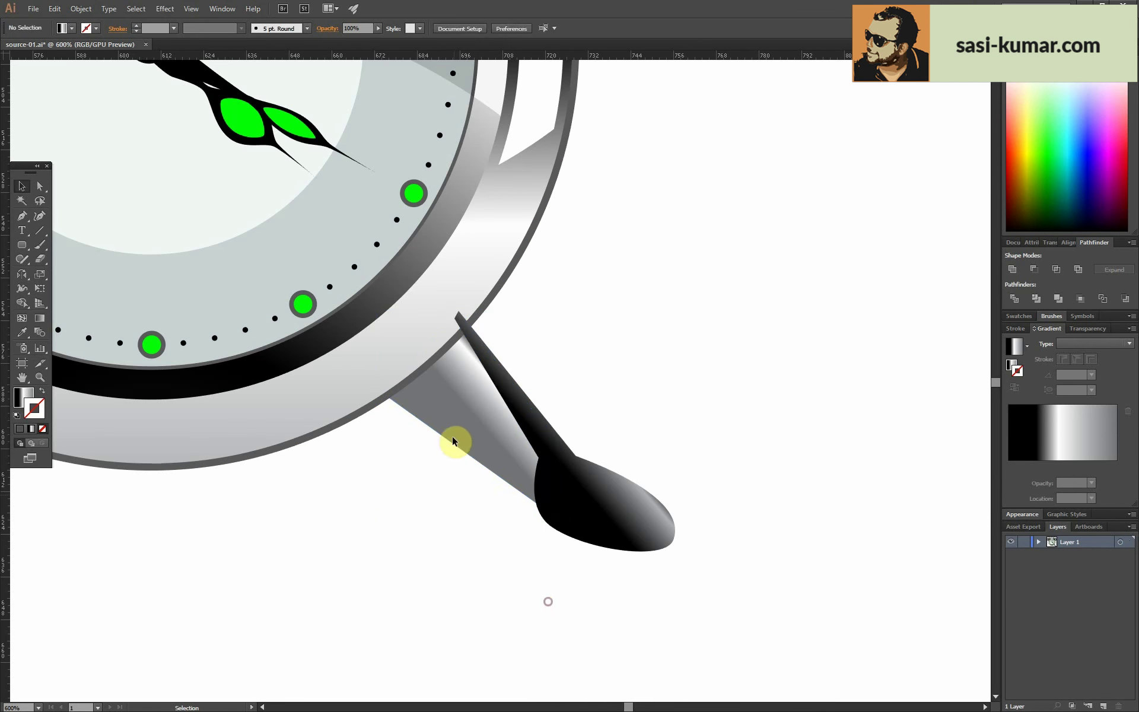
pyautogui.keyDown('shift'); pyautogui.click(552, 468); pyautogui.keyUp('shift')
pyautogui.rightClick(545, 478)
pyautogui.click(703, 612)
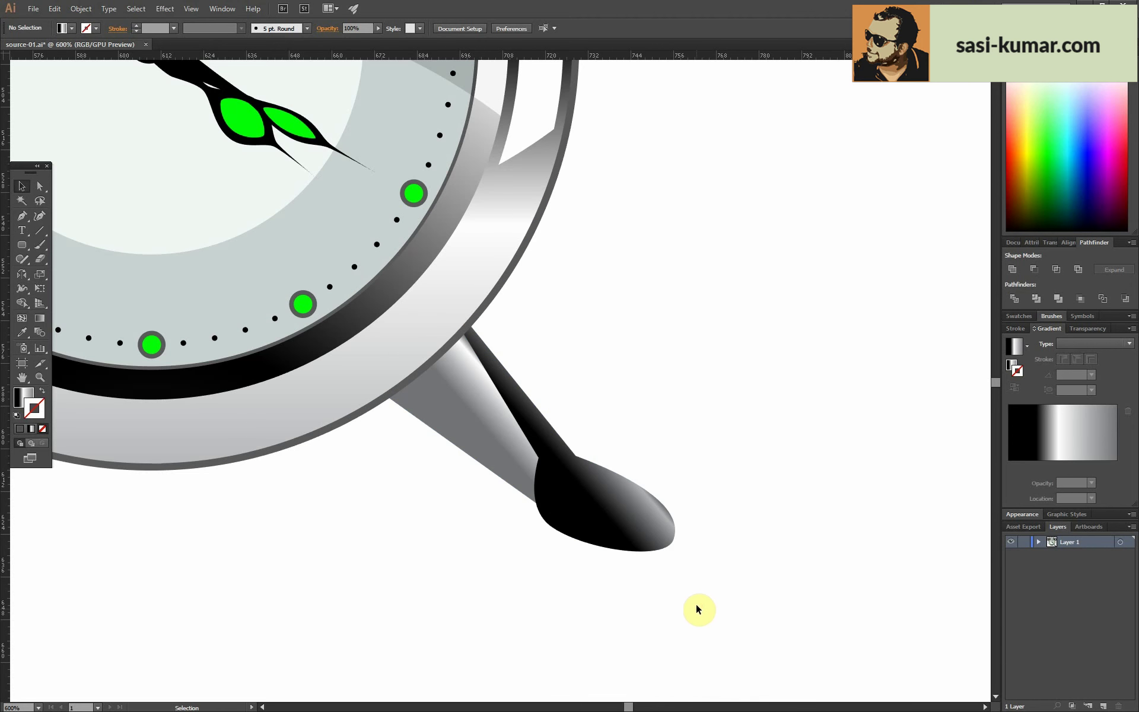
pyautogui.hotkey('ctrl', '+')
pyautogui.hotkey('ctrl', '+')
# - Draw a white highlight over the foot's tip and fit its anchor to the edge
pyautogui.press('p')
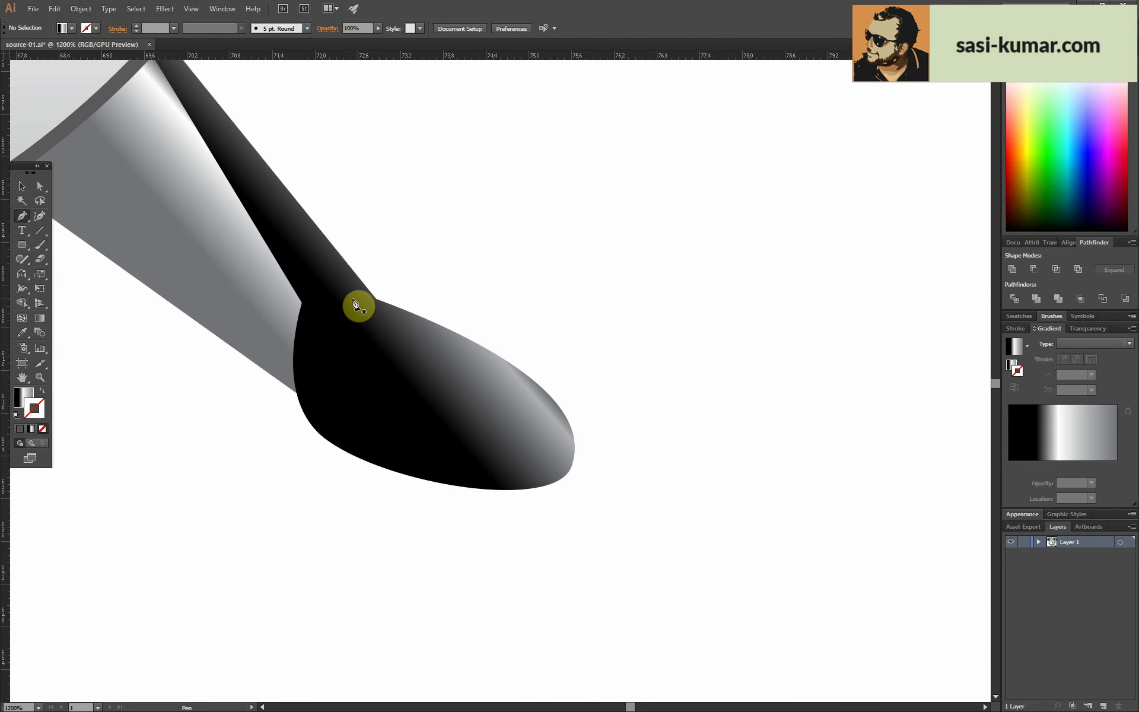
pyautogui.moveTo(355, 304); pyautogui.dragTo(419, 371)
pyautogui.moveTo(554, 460); pyautogui.dragTo(563, 436)
pyautogui.moveTo(519, 373); pyautogui.dragTo(461, 343)
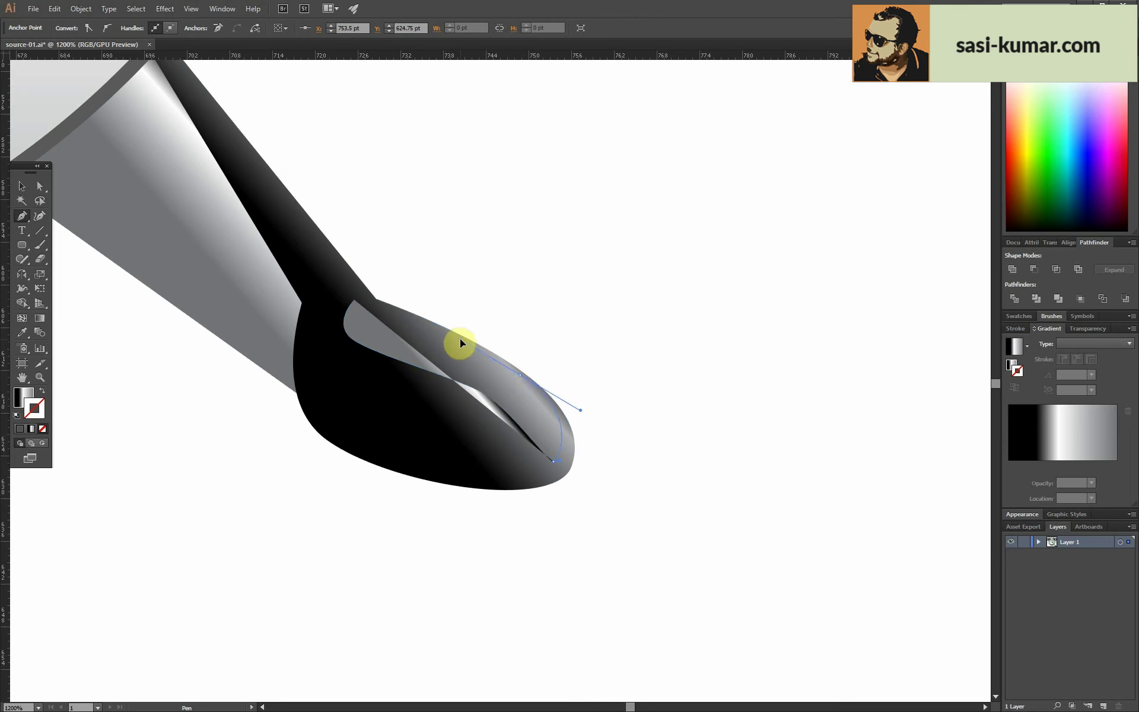
pyautogui.press('a')
pyautogui.click(520, 375)
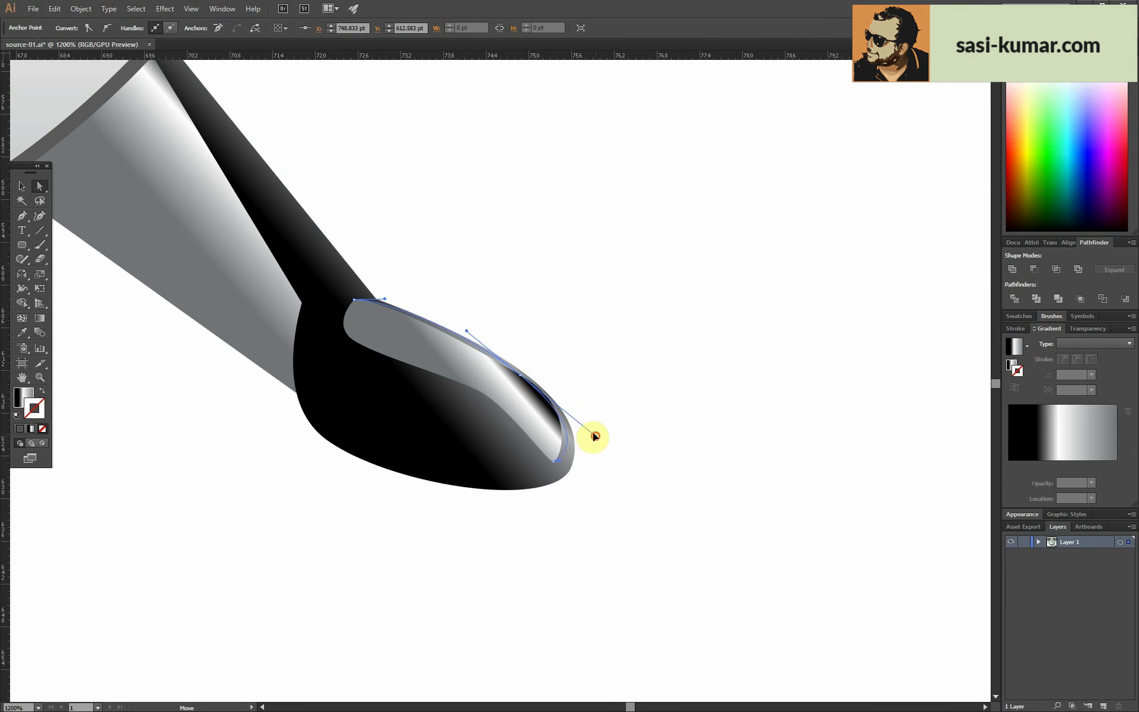
pyautogui.moveTo(519, 373); pyautogui.dragTo(528, 380)
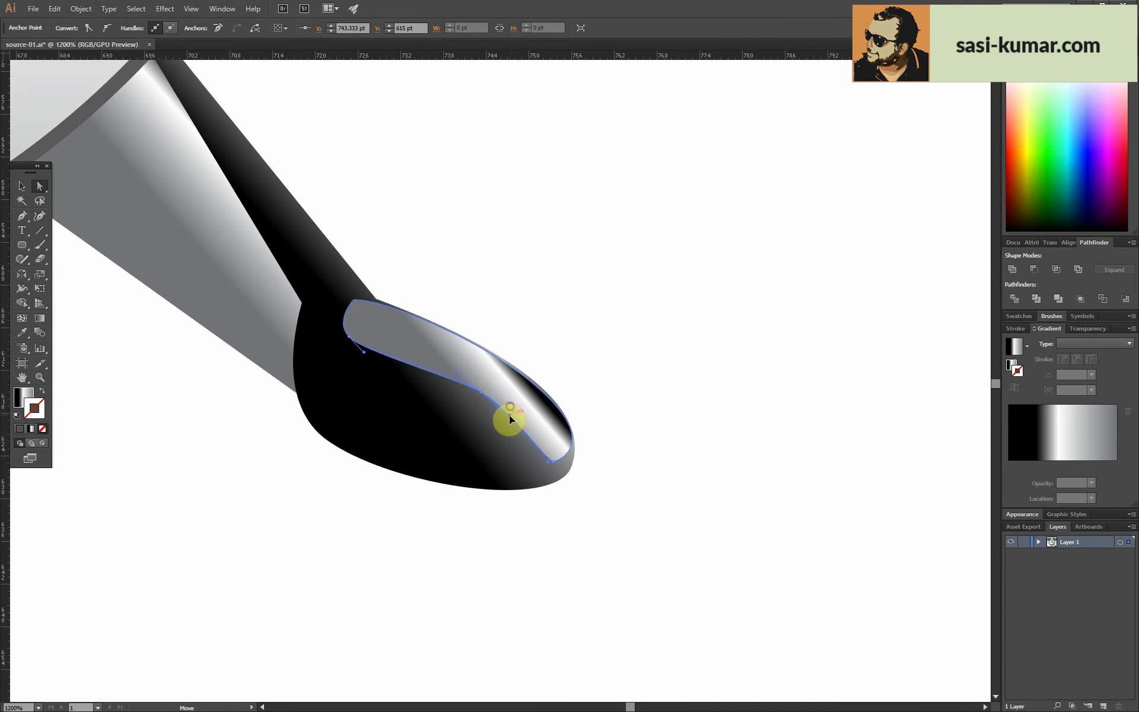
pyautogui.press('v')
pyautogui.click(537, 234)
# - Draw a thin white rim highlight along the foot's lower edge
pyautogui.hotkey('ctrl', '+')
pyautogui.hotkey('ctrl', '+')
pyautogui.hotkey('ctrl', '+')
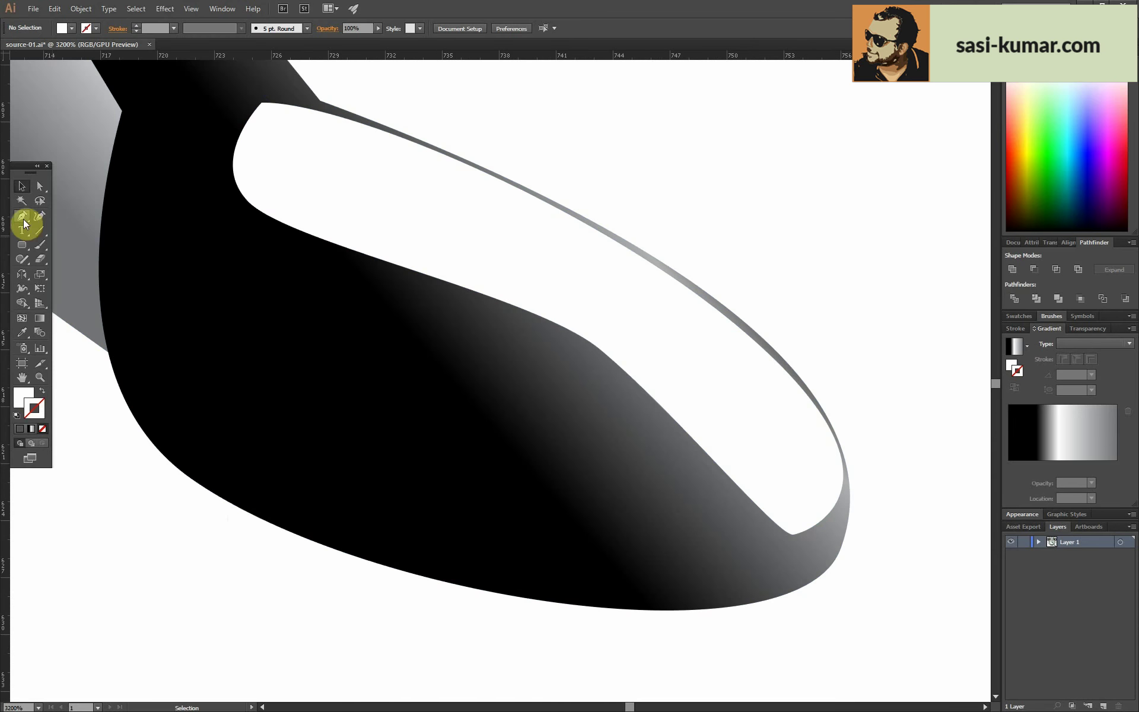
pyautogui.click(111, 295)
pyautogui.click(163, 429)
pyautogui.moveTo(391, 556); pyautogui.dragTo(445, 571)
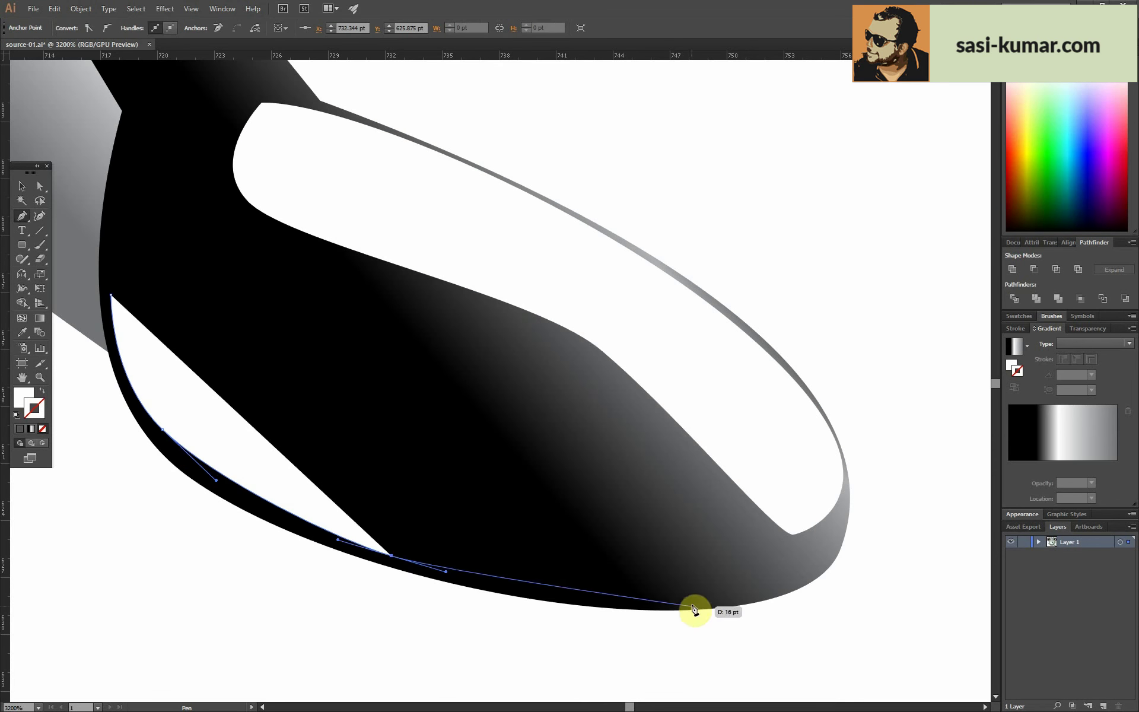
pyautogui.moveTo(652, 599)
pyautogui.mouseDown()
pyautogui.moveTo(703, 597)
pyautogui.moveTo(645, 589)
pyautogui.mouseUp()
pyautogui.moveTo(398, 543); pyautogui.dragTo(303, 510)
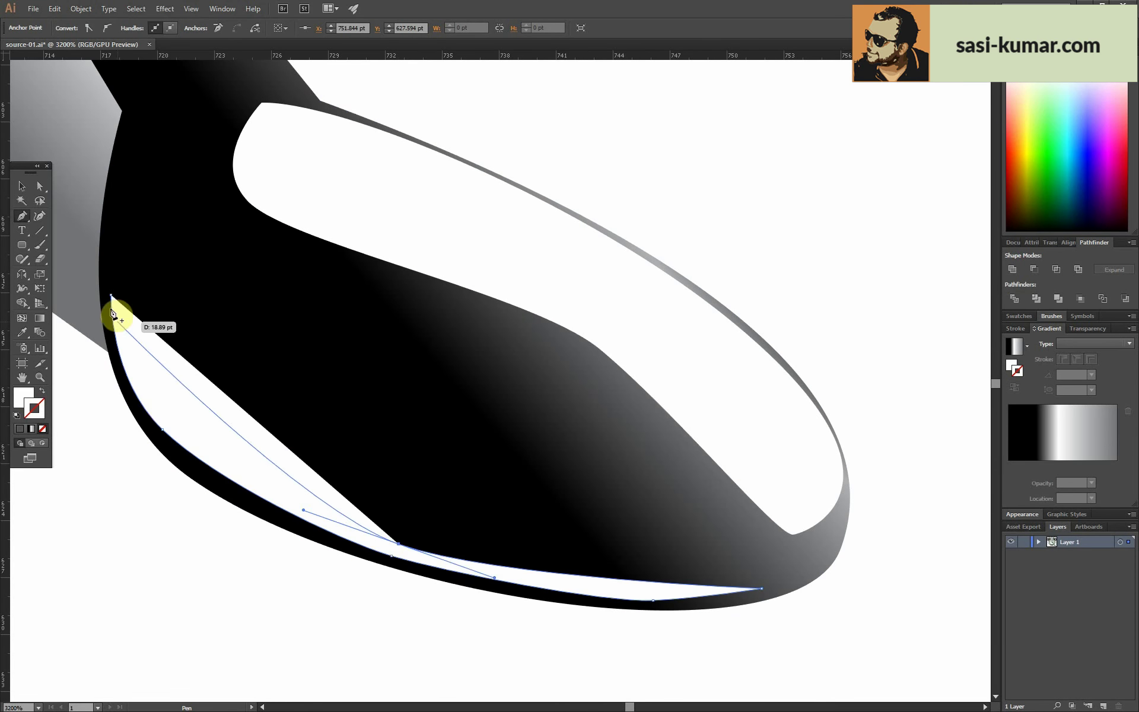
pyautogui.moveTo(112, 296); pyautogui.dragTo(100, 163)
# - Simplify the rim highlight path and thin its lower edge by moving anchors
pyautogui.click(54, 9)
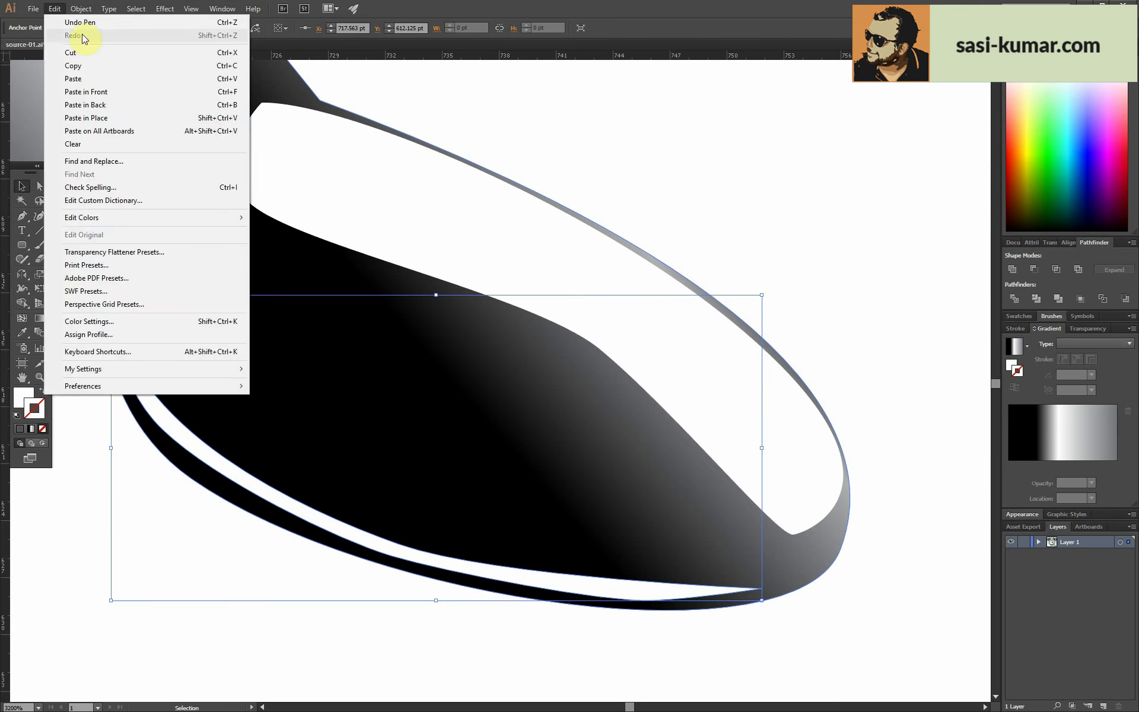
pyautogui.click(301, 310)
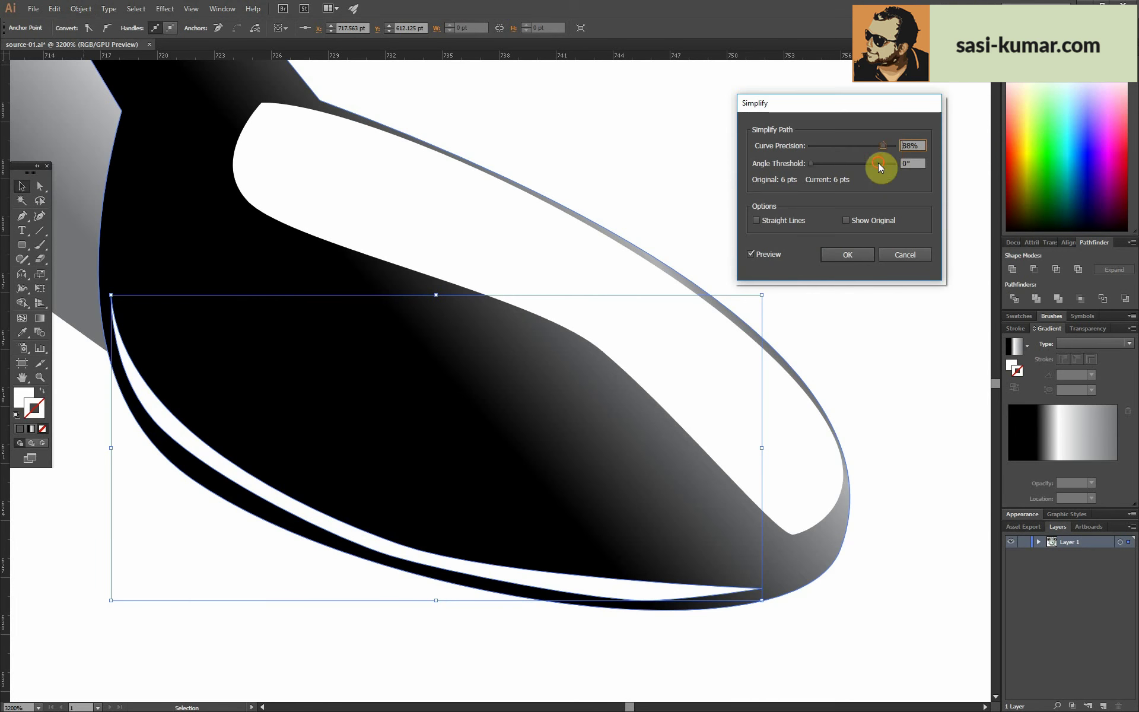
pyautogui.click(854, 255)
pyautogui.press('a')
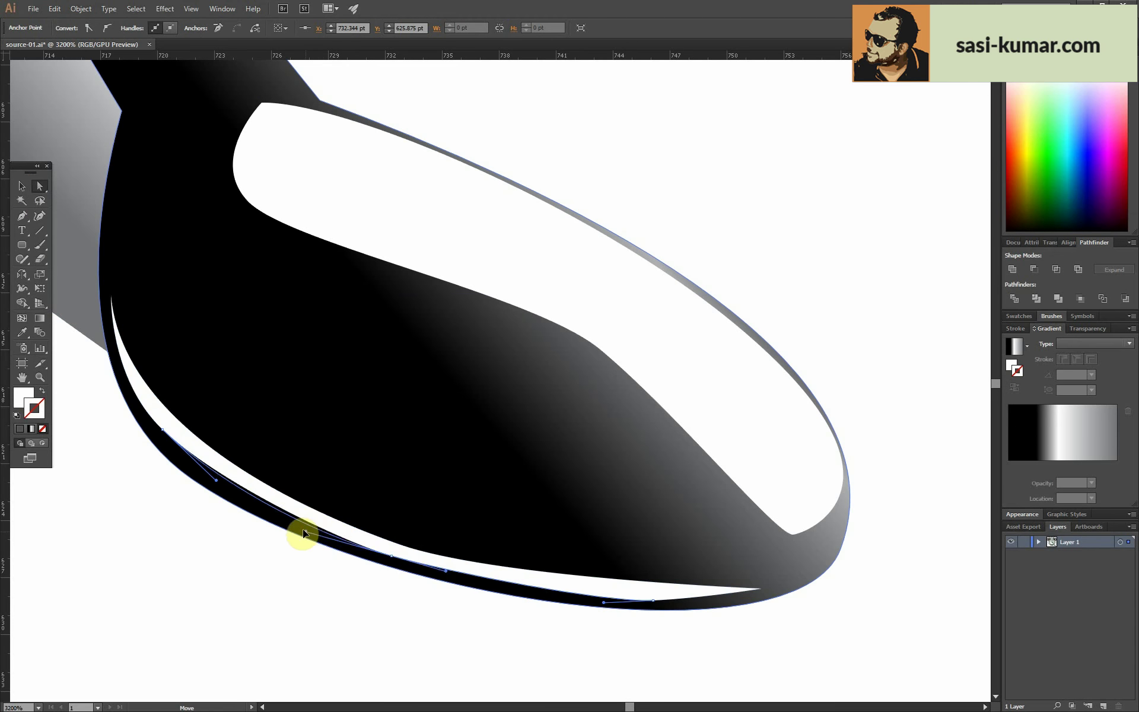
pyautogui.moveTo(331, 565); pyautogui.dragTo(458, 575)
pyautogui.click(603, 603)
pyautogui.click(483, 625)
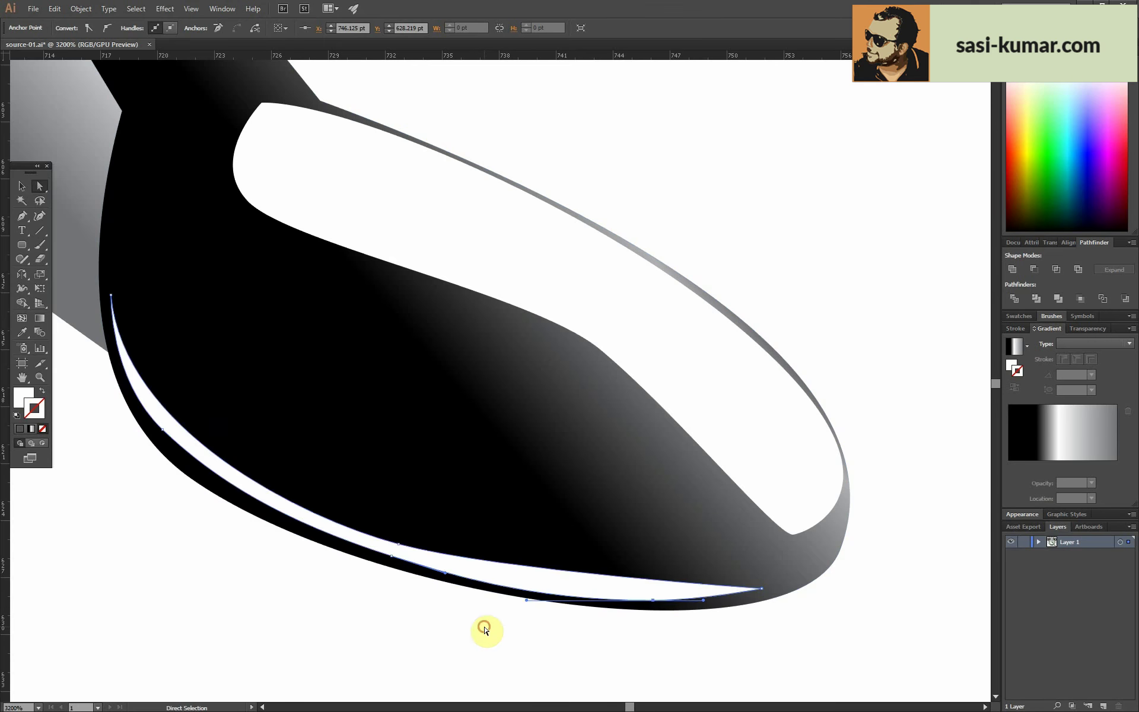
pyautogui.hotkey('ctrl', '-')
pyautogui.hotkey('ctrl', '-')
pyautogui.hotkey('ctrl', '-')
pyautogui.hotkey('ctrl', '-')
pyautogui.hotkey('ctrl', '-')
pyautogui.hotkey('ctrl', '-')
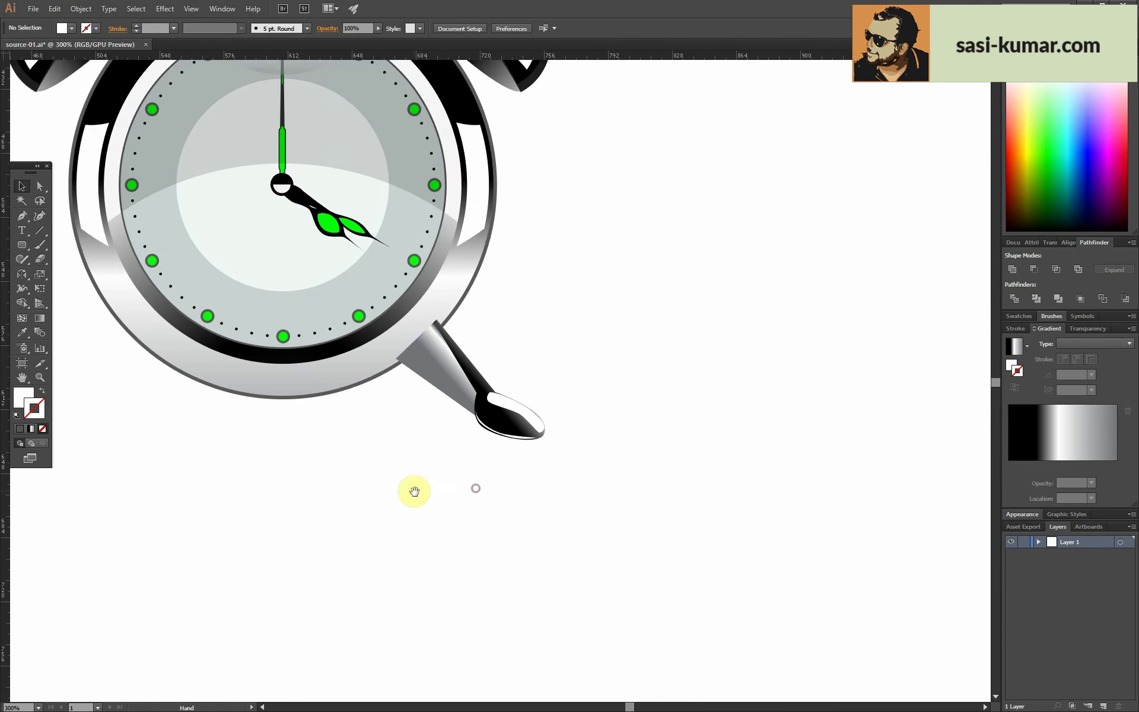
# - Reflect a vertical copy of the leg and place it under the clock's left side
pyautogui.moveTo(412, 488); pyautogui.dragTo(540, 512)
pyautogui.rightClick(579, 400)
pyautogui.click(160, 469)
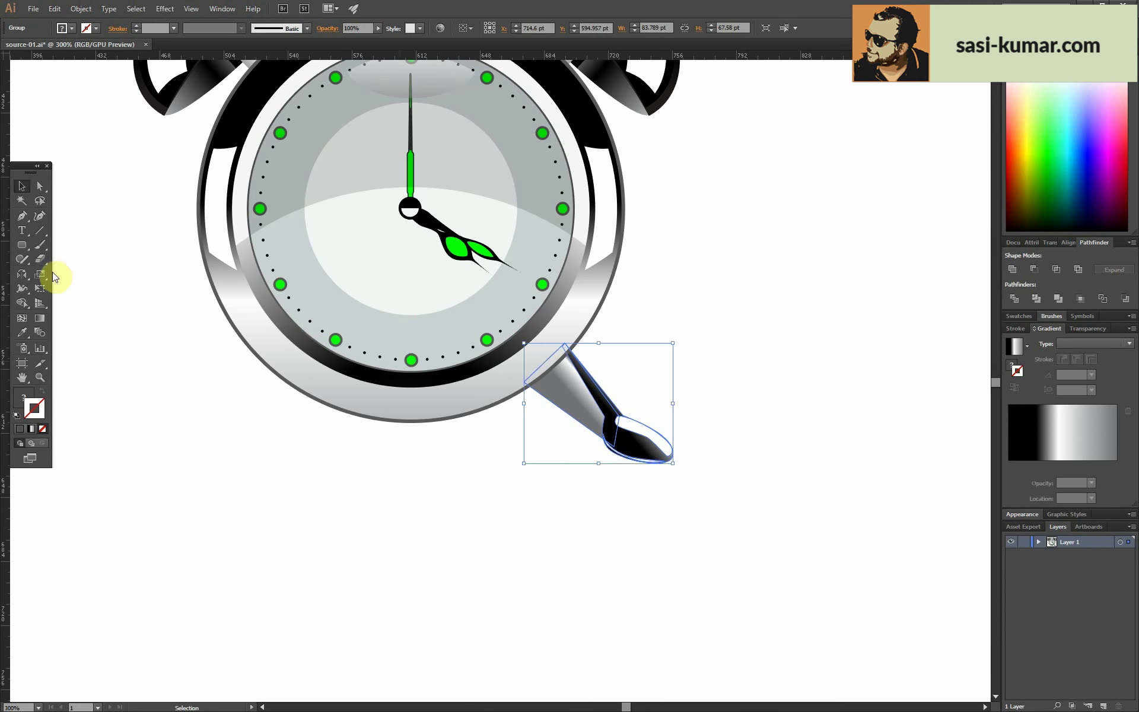
pyautogui.doubleClick(22, 277)
pyautogui.click(657, 301)
pyautogui.moveTo(570, 427); pyautogui.dragTo(225, 427)
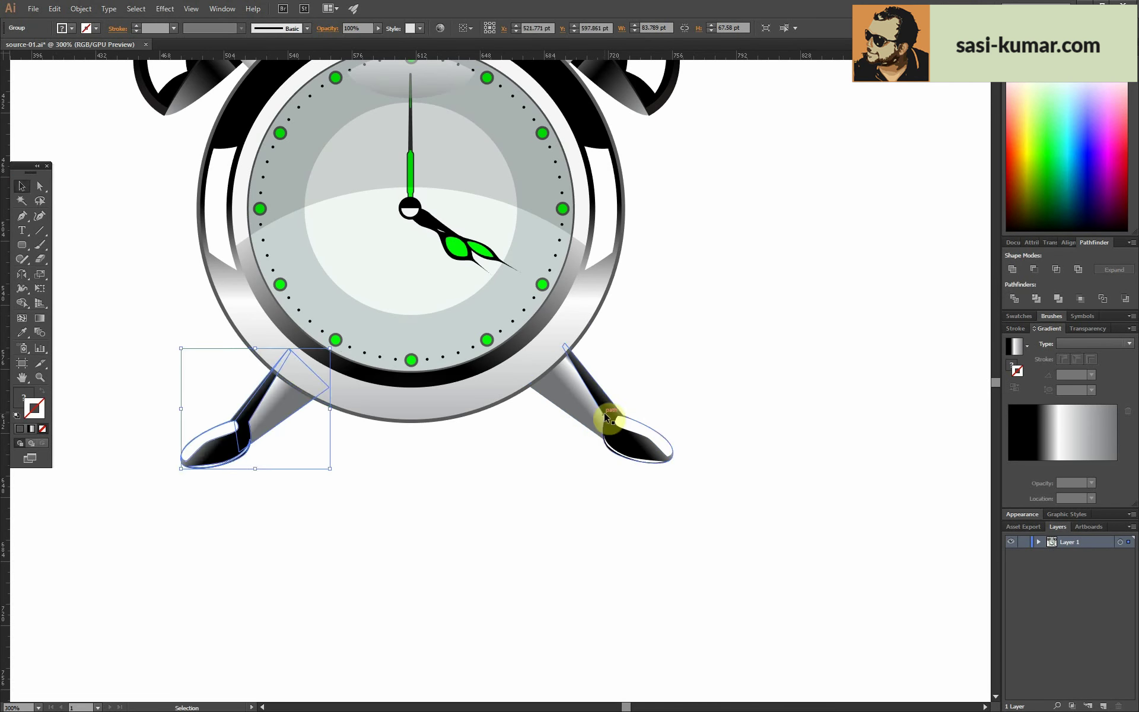
pyautogui.keyDown('shift'); pyautogui.click(610, 415); pyautogui.keyUp('shift')
pyautogui.click(722, 350)
# - Nudge the whole clock slightly right on the artboard
pyautogui.hotkey('ctrl', '0')
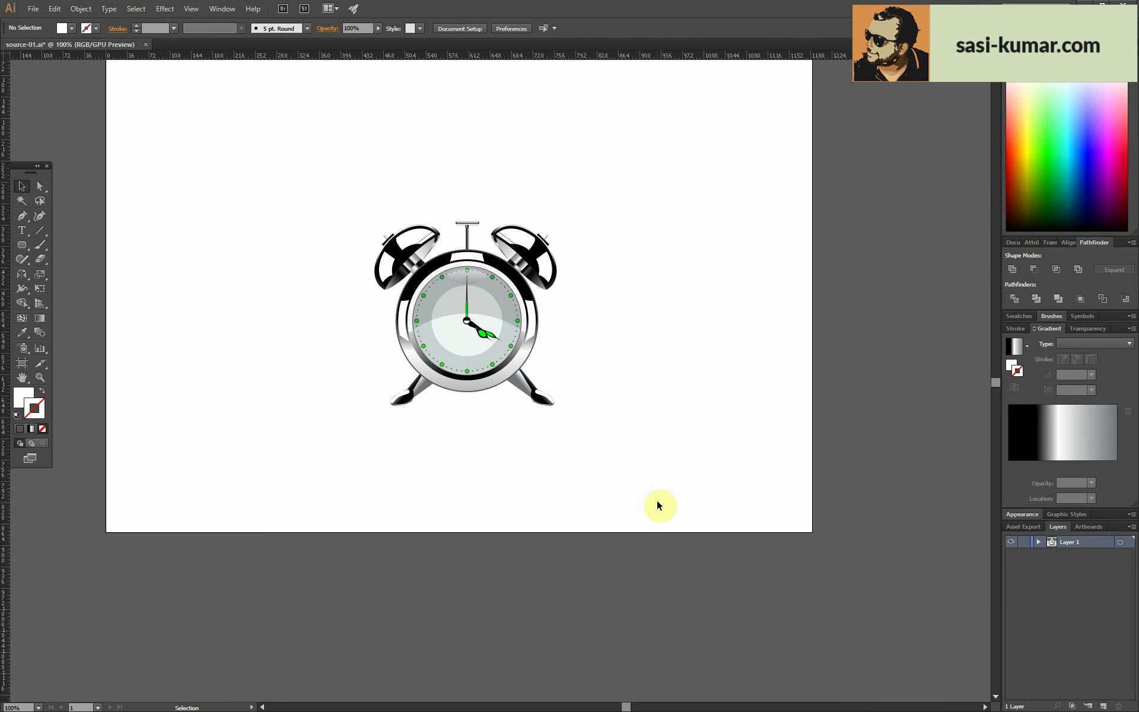
pyautogui.click(467, 323)
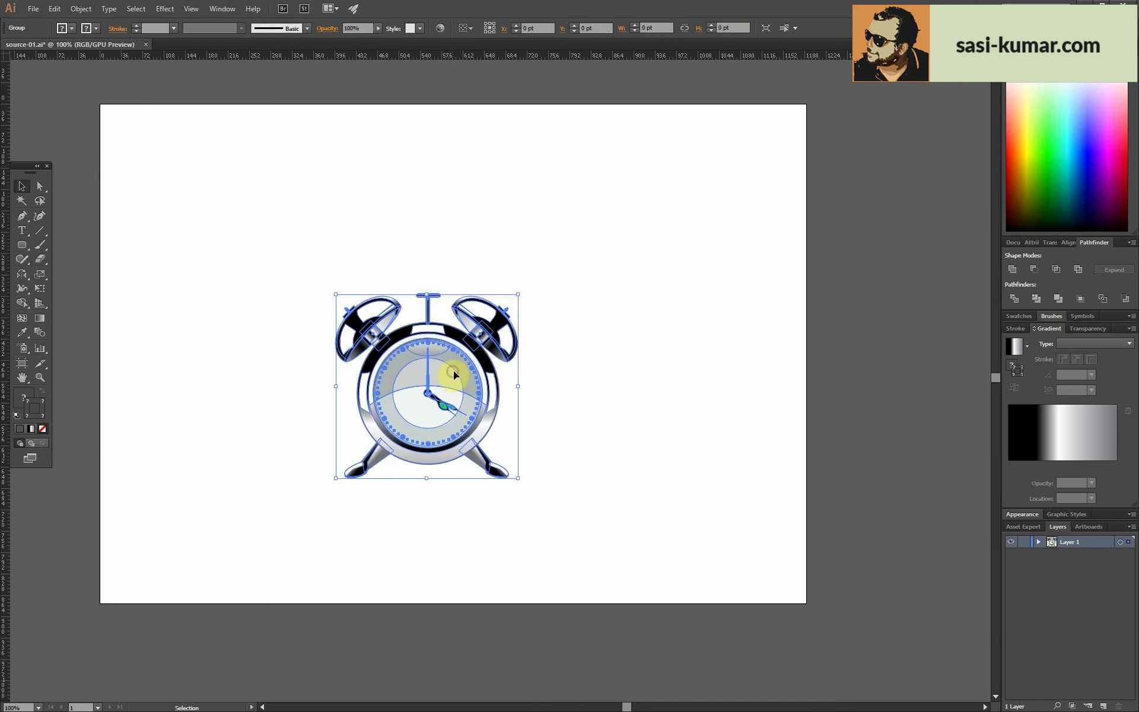
pyautogui.moveTo(453, 373); pyautogui.dragTo(470, 374)
pyautogui.click(595, 368)
pyautogui.hotkey('ctrl', '-')
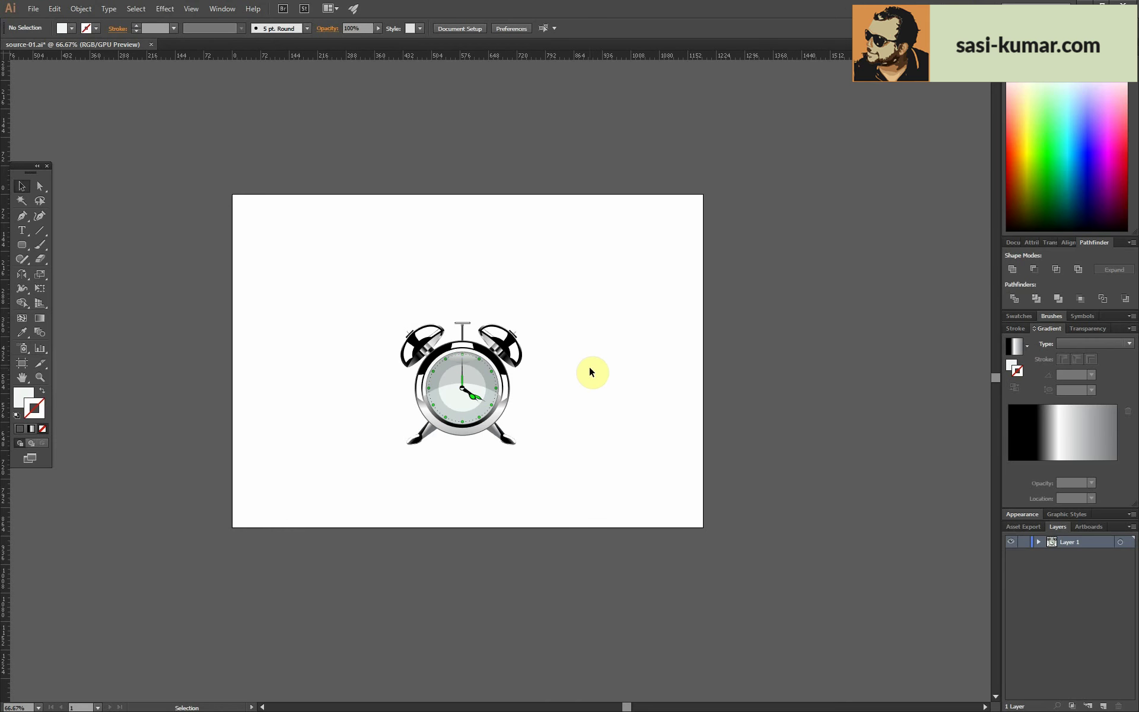
# - Draw an artboard-sized rectangle with a linear gradient running bottom to top
pyautogui.moveTo(22, 244); pyautogui.dragTo(46, 248)
pyautogui.moveTo(232, 195)
pyautogui.mouseDown()
pyautogui.moveTo(552, 433)
pyautogui.moveTo(703, 527)
pyautogui.mouseUp()
pyautogui.click(38, 438)
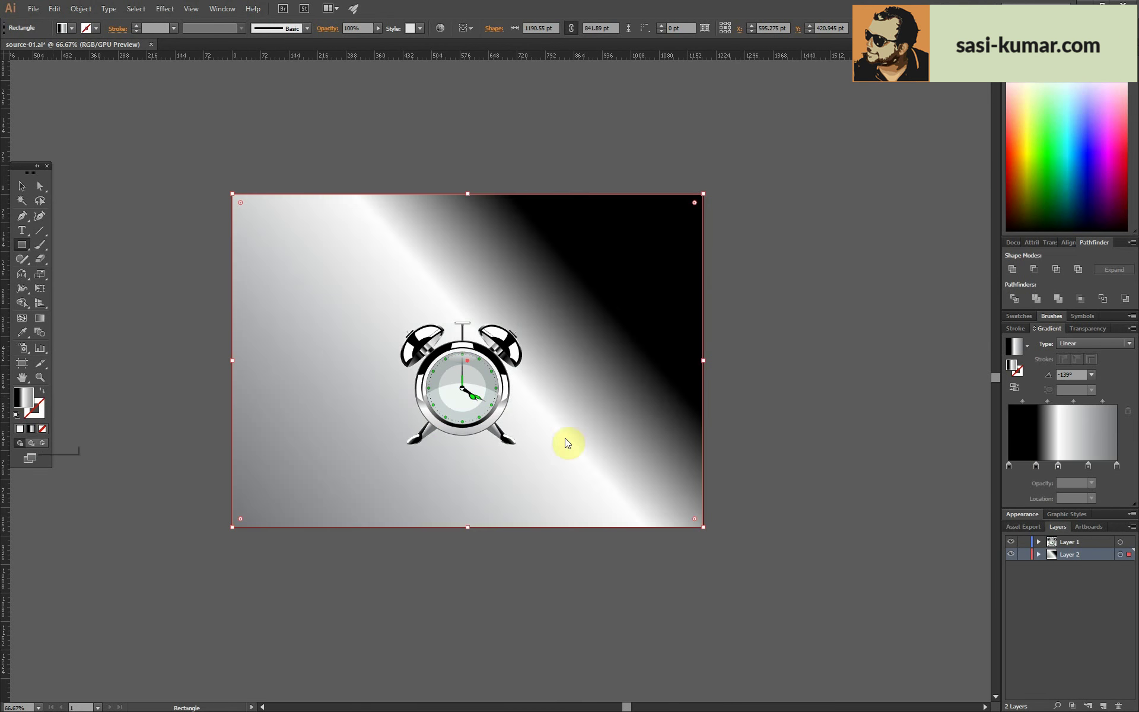
pyautogui.click(38, 319)
pyautogui.moveTo(518, 530); pyautogui.dragTo(394, 116)
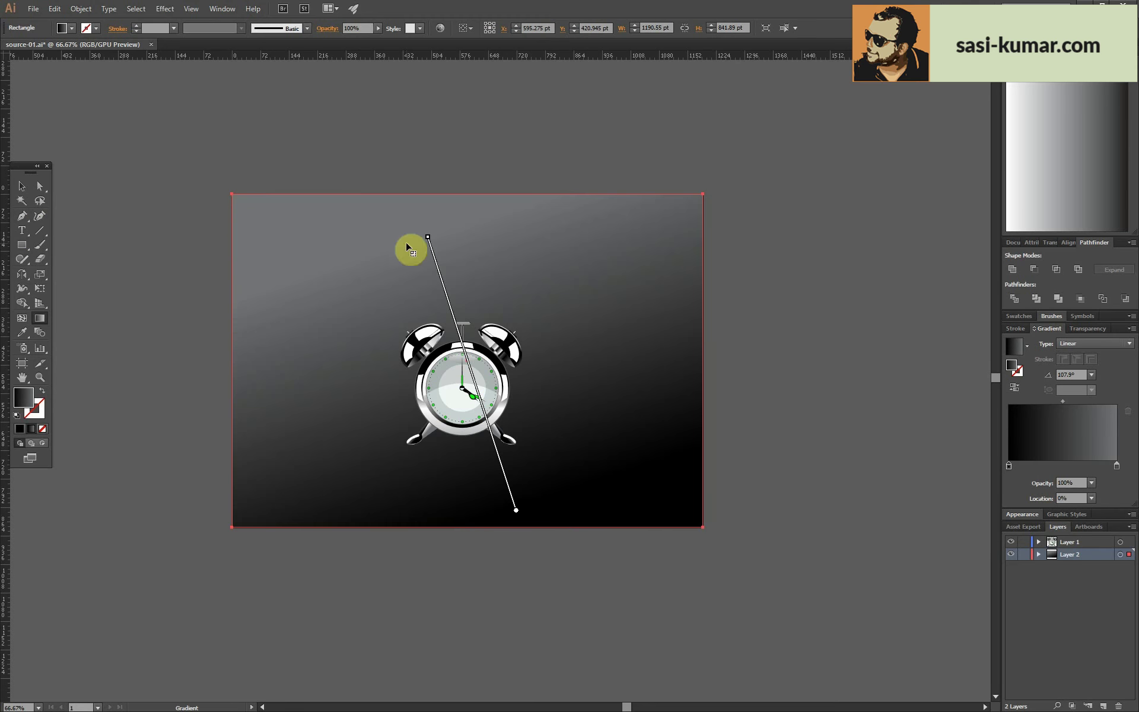
pyautogui.press('v')
# - Set the background gradient stops to blue and pale cyan, then enlarge the clock
pyautogui.doubleClick(1008, 465)
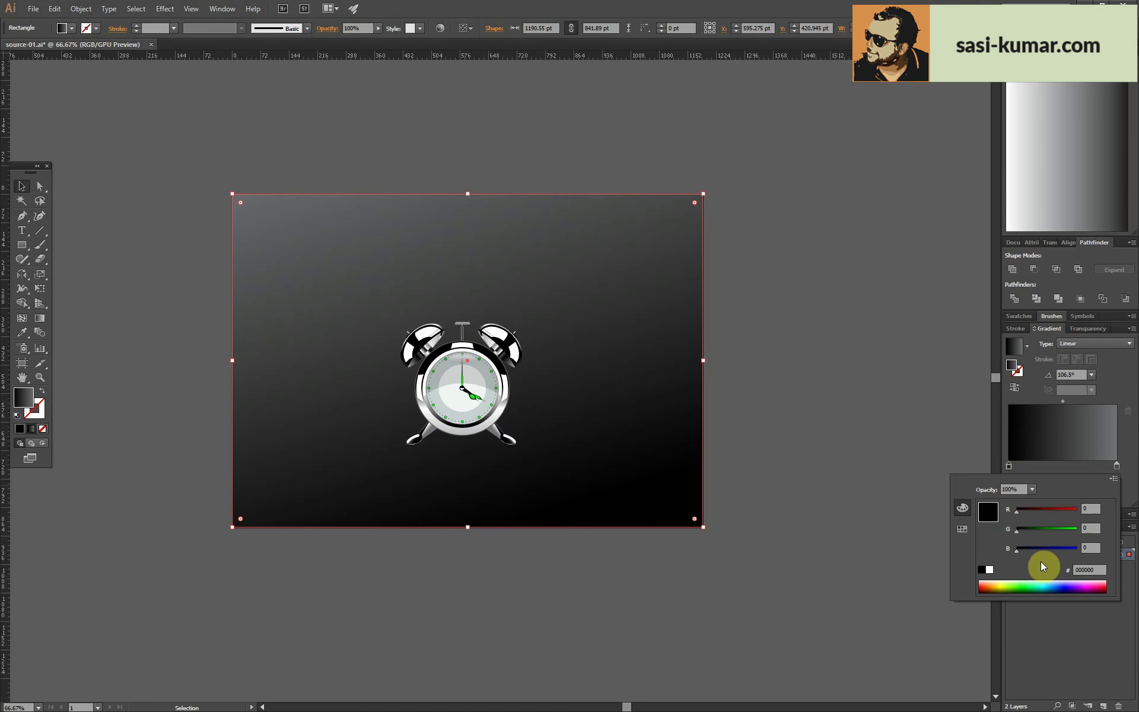
pyautogui.moveTo(1022, 585); pyautogui.dragTo(1023, 582)
pyautogui.doubleClick(1116, 465)
pyautogui.click(1073, 529)
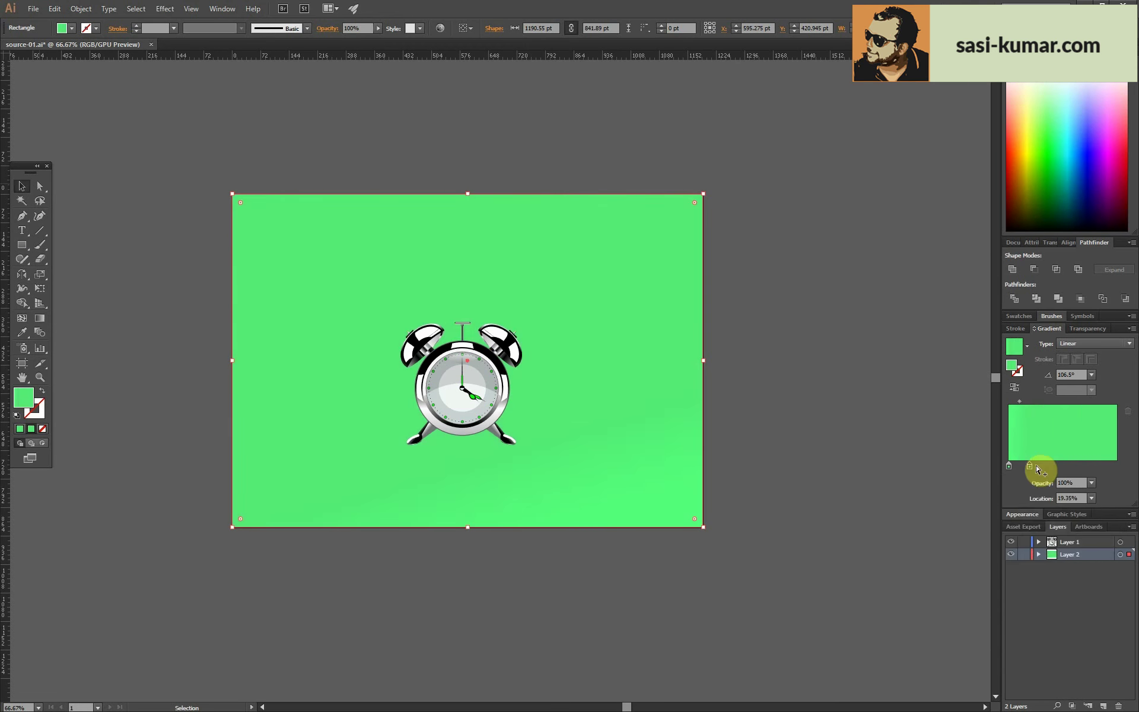
pyautogui.click(1044, 548)
pyautogui.click(1067, 510)
pyautogui.doubleClick(1008, 465)
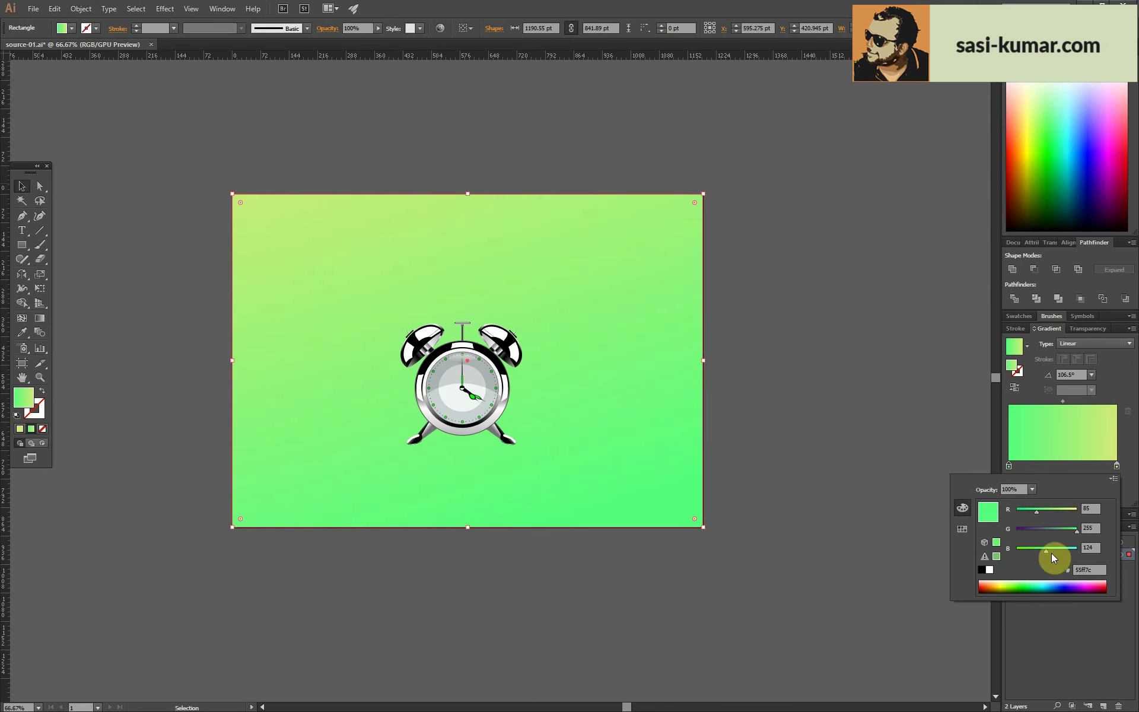
pyautogui.moveTo(1052, 548)
pyautogui.mouseDown()
pyautogui.moveTo(1073, 547)
pyautogui.moveTo(1060, 528)
pyautogui.mouseUp()
pyautogui.click(1116, 467)
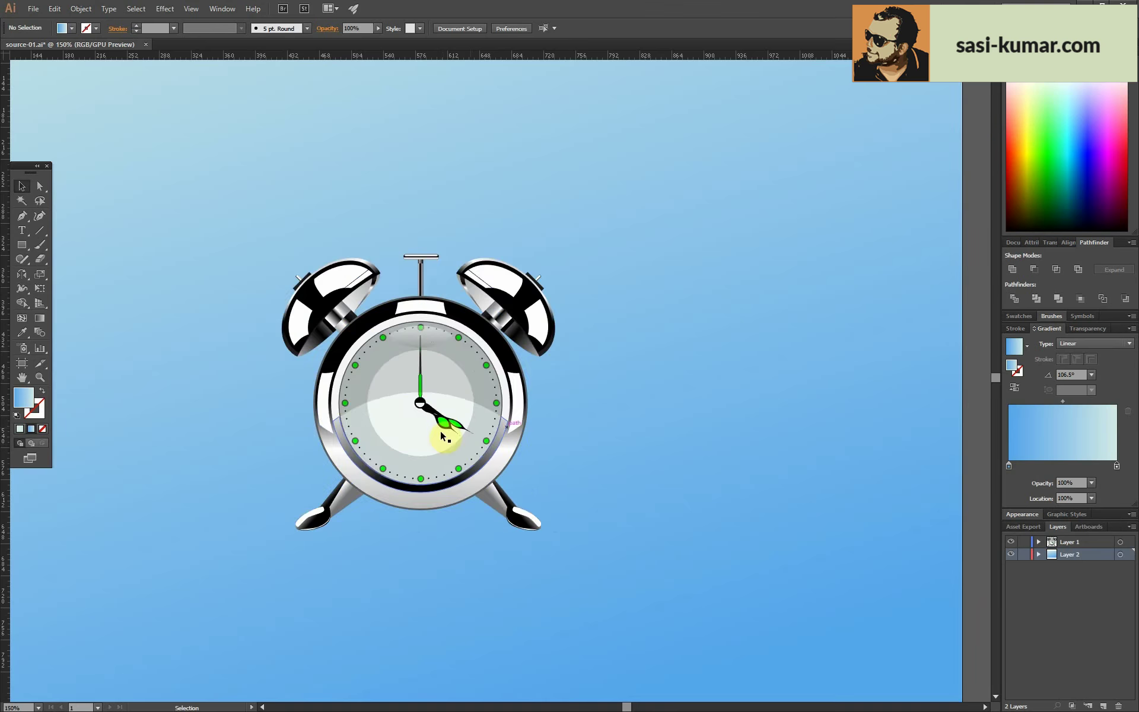
pyautogui.click(461, 386)
pyautogui.moveTo(523, 445)
pyautogui.mouseDown()
pyautogui.moveTo(586, 492)
pyautogui.moveTo(572, 483)
pyautogui.mouseUp()
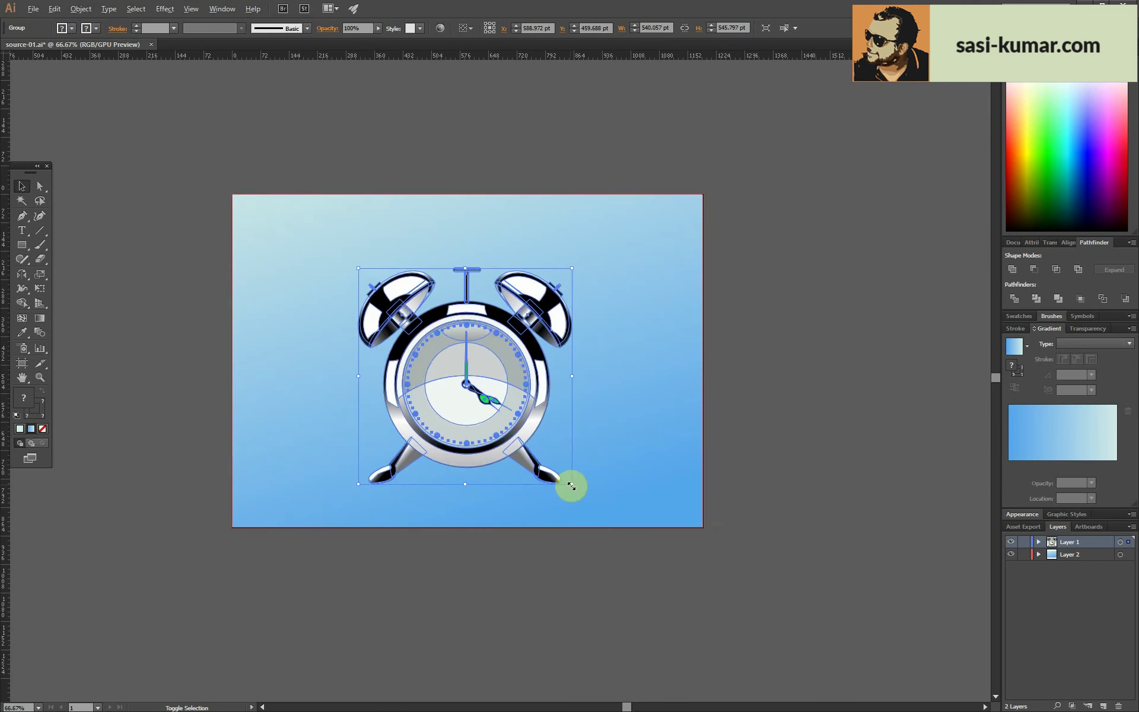
# - In Recolor Artwork, shift the clock's white and grey colours toward pale cyan and mint tints
pyautogui.click(440, 28)
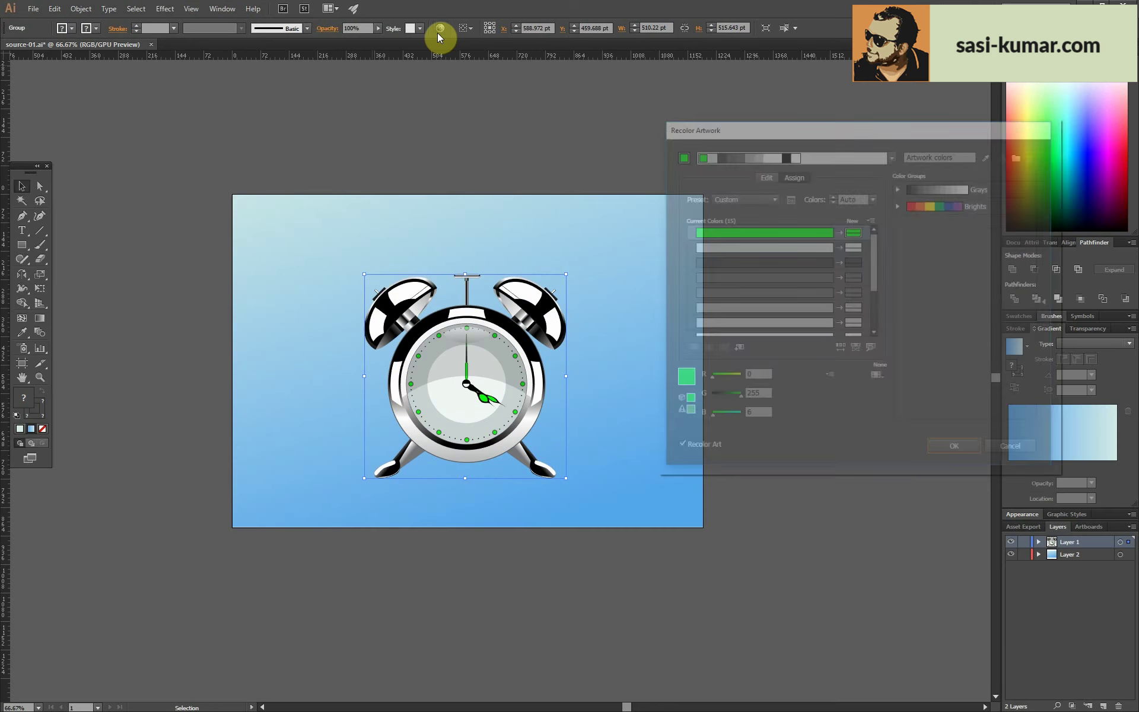
pyautogui.click(875, 288)
pyautogui.click(685, 381)
pyautogui.moveTo(728, 386); pyautogui.dragTo(731, 384)
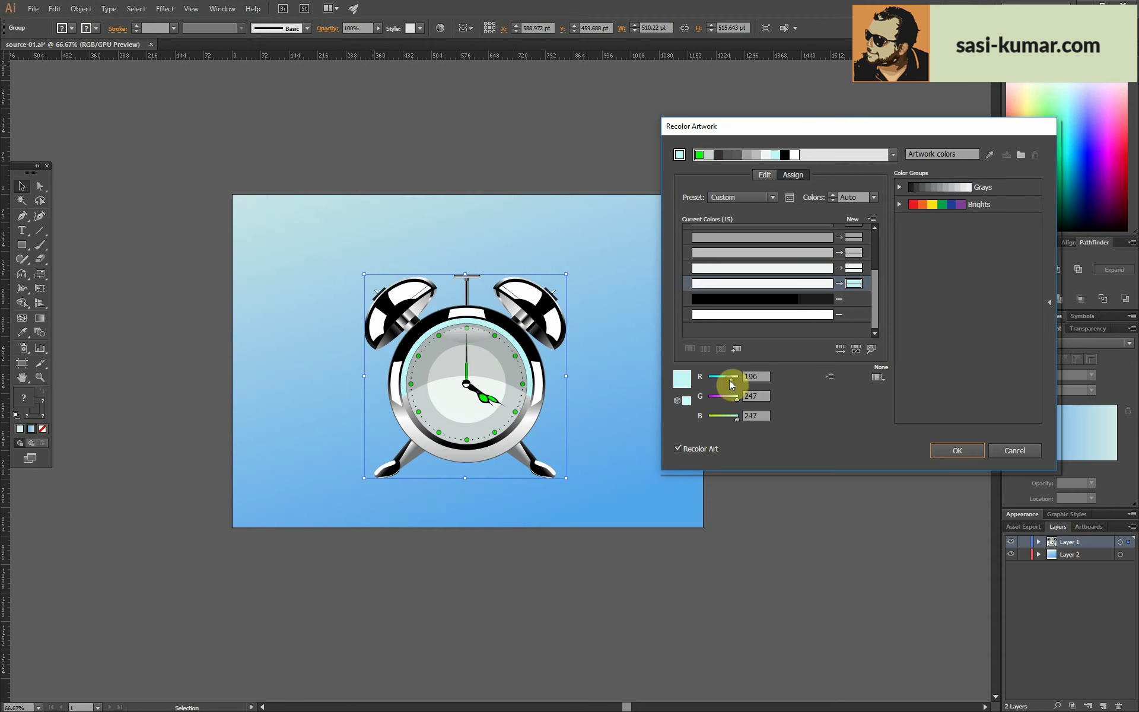
pyautogui.click(772, 268)
pyautogui.click(771, 252)
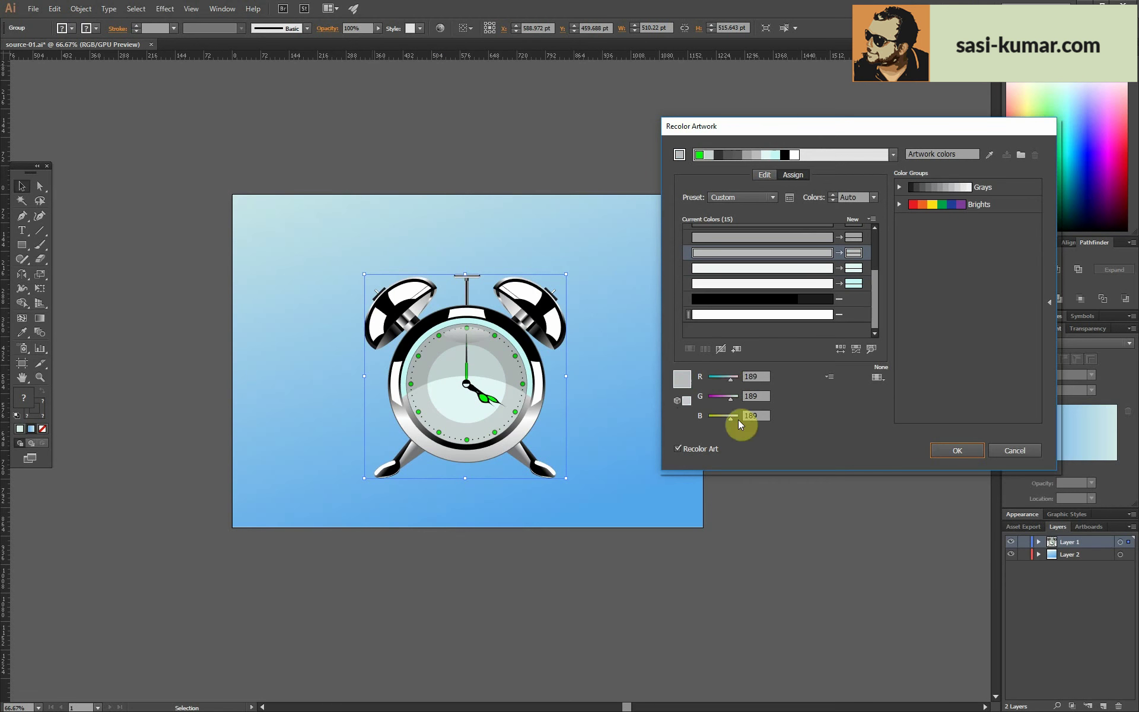
pyautogui.moveTo(730, 380); pyautogui.dragTo(731, 380)
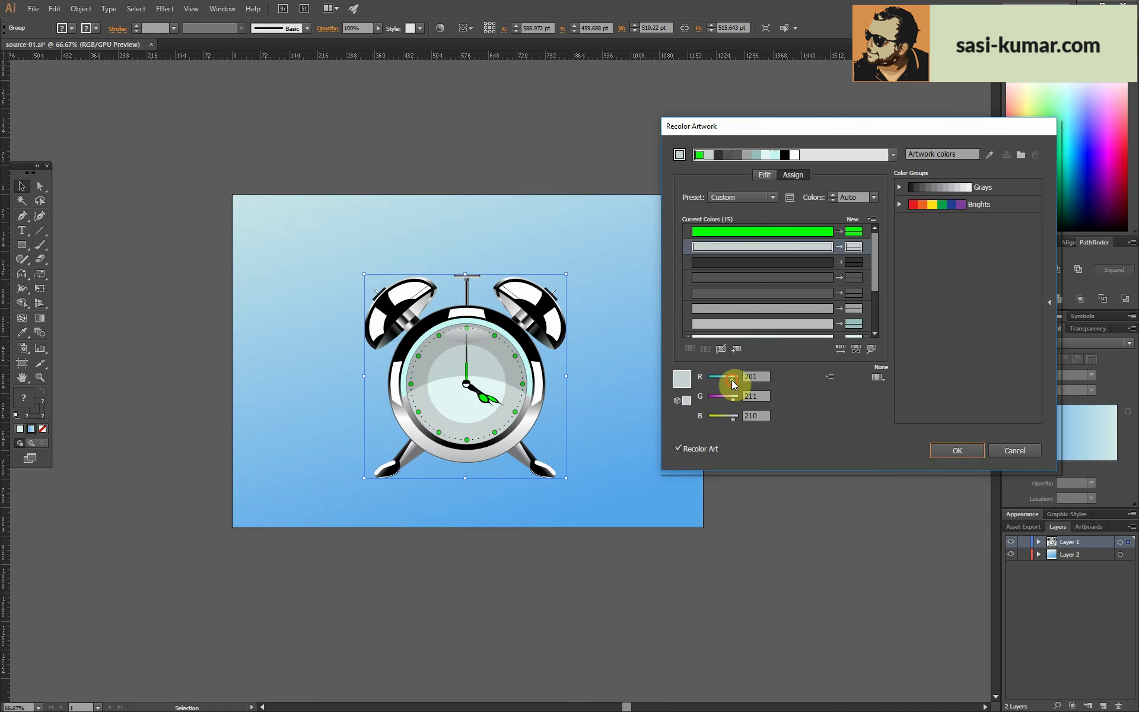
pyautogui.scroll(-5, 800, 317)
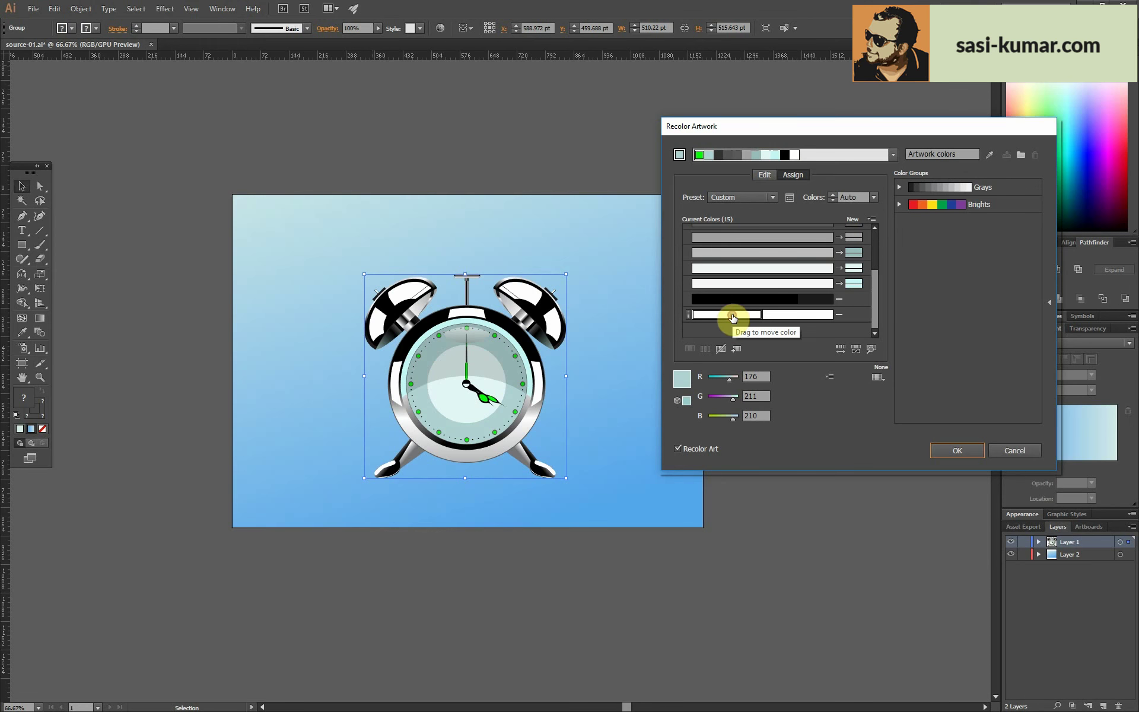
pyautogui.click(795, 157)
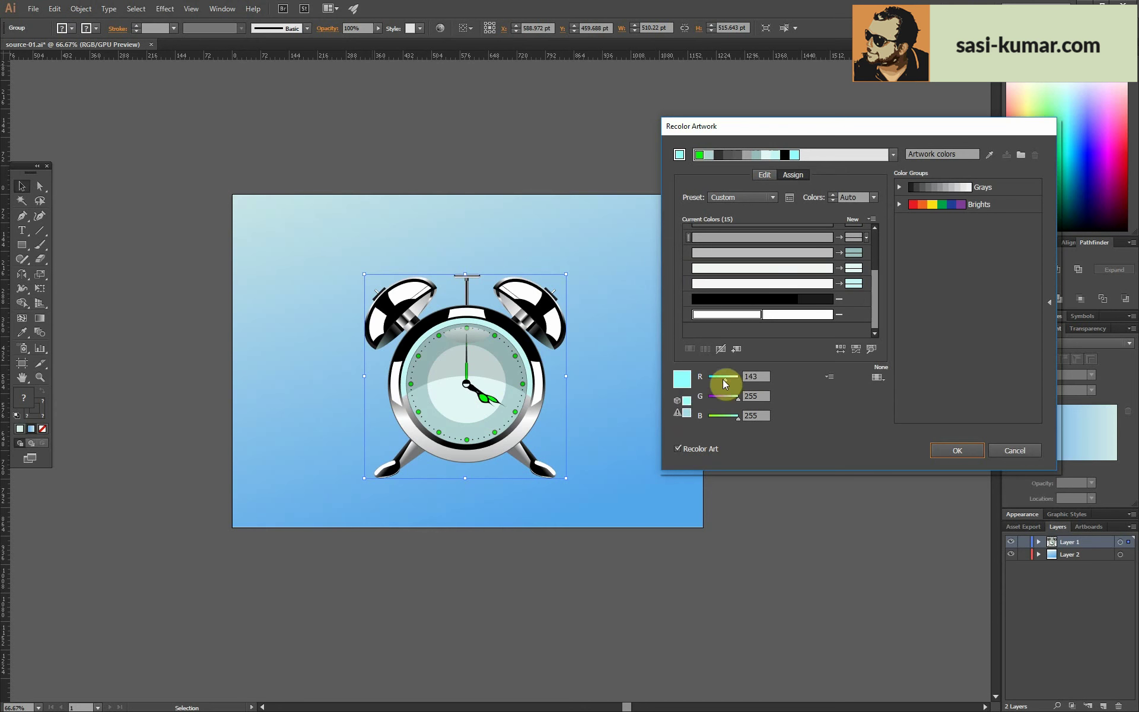
pyautogui.click(801, 237)
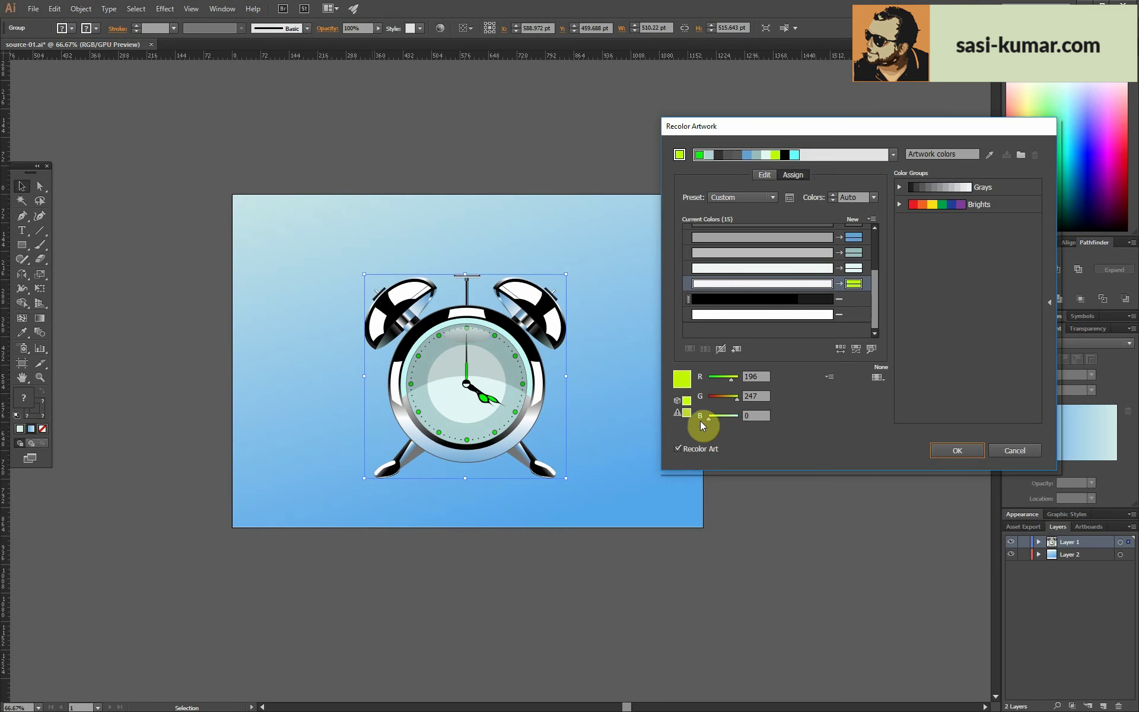
pyautogui.moveTo(725, 383); pyautogui.dragTo(733, 406)
pyautogui.click(957, 450)
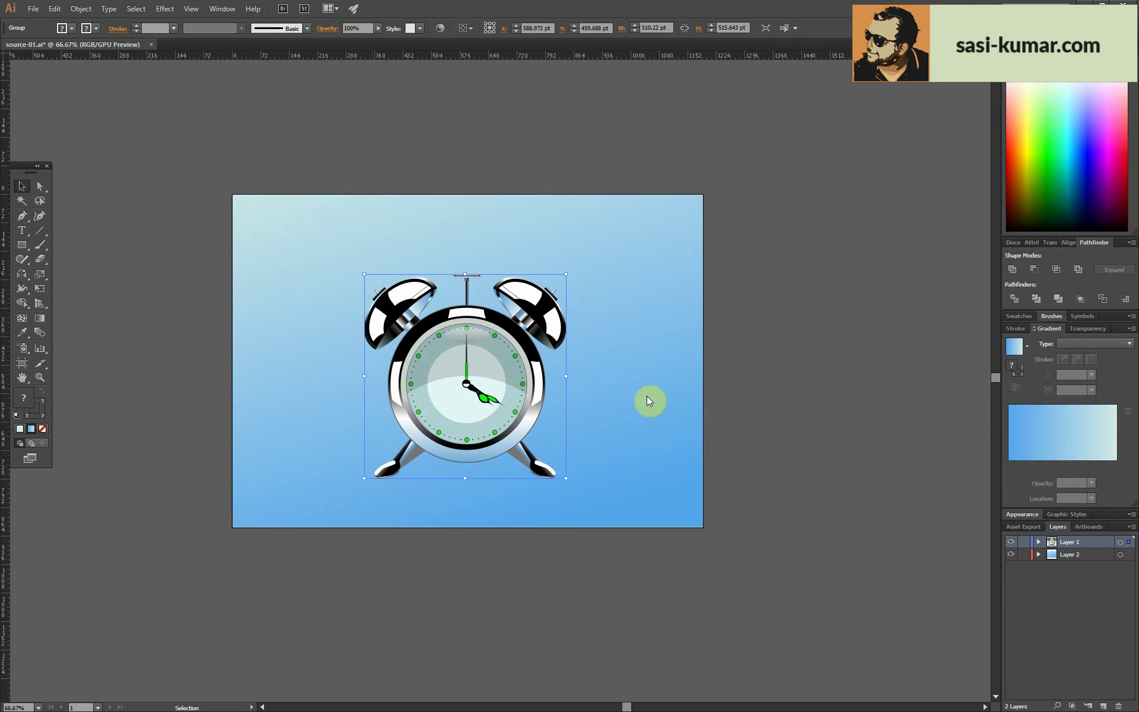
# - Give the bell's inner white shape a light cyan fill
pyautogui.hotkey('ctrl', '+')
pyautogui.hotkey('ctrl', '+')
pyautogui.click(255, 204)
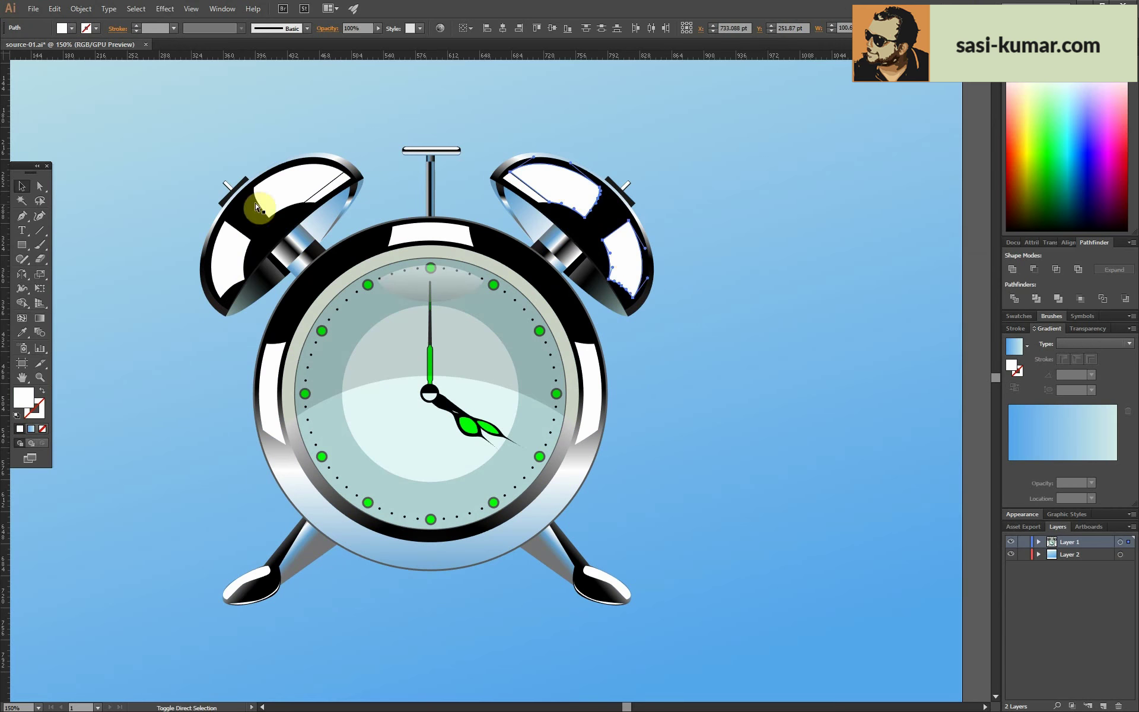
pyautogui.doubleClick(23, 398)
pyautogui.press('Return')
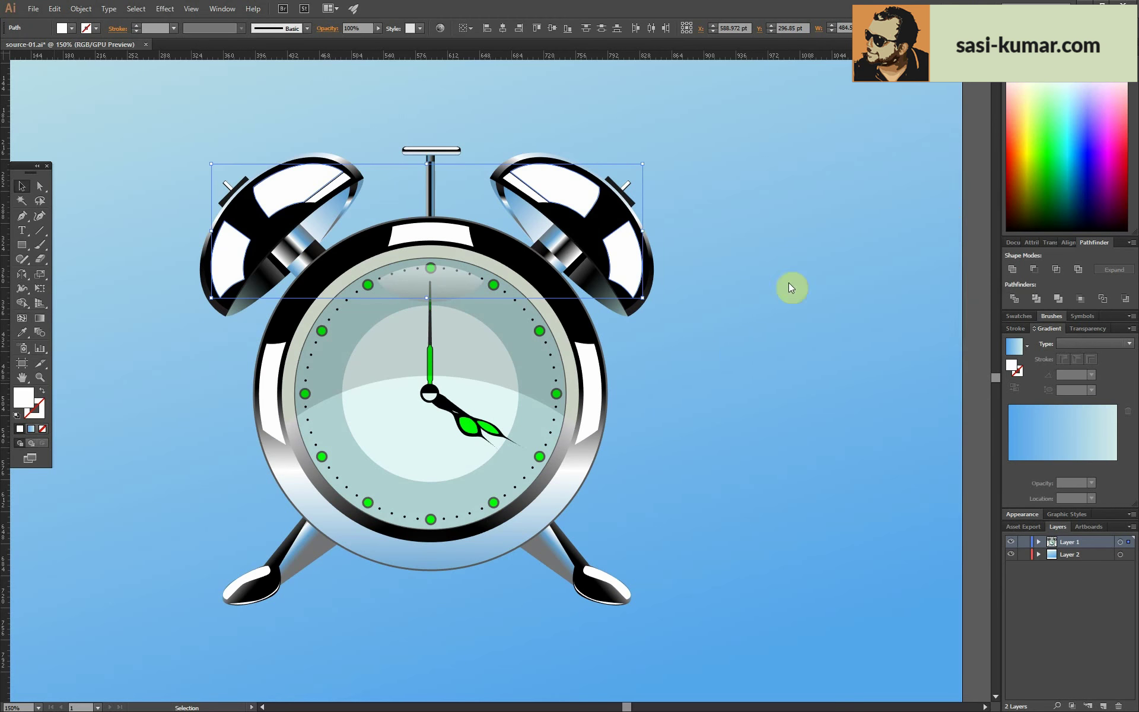
# - Fill the white highlights on the clock body with light cyan
pyautogui.click(724, 349)
pyautogui.click(458, 237)
pyautogui.doubleClick(18, 405)
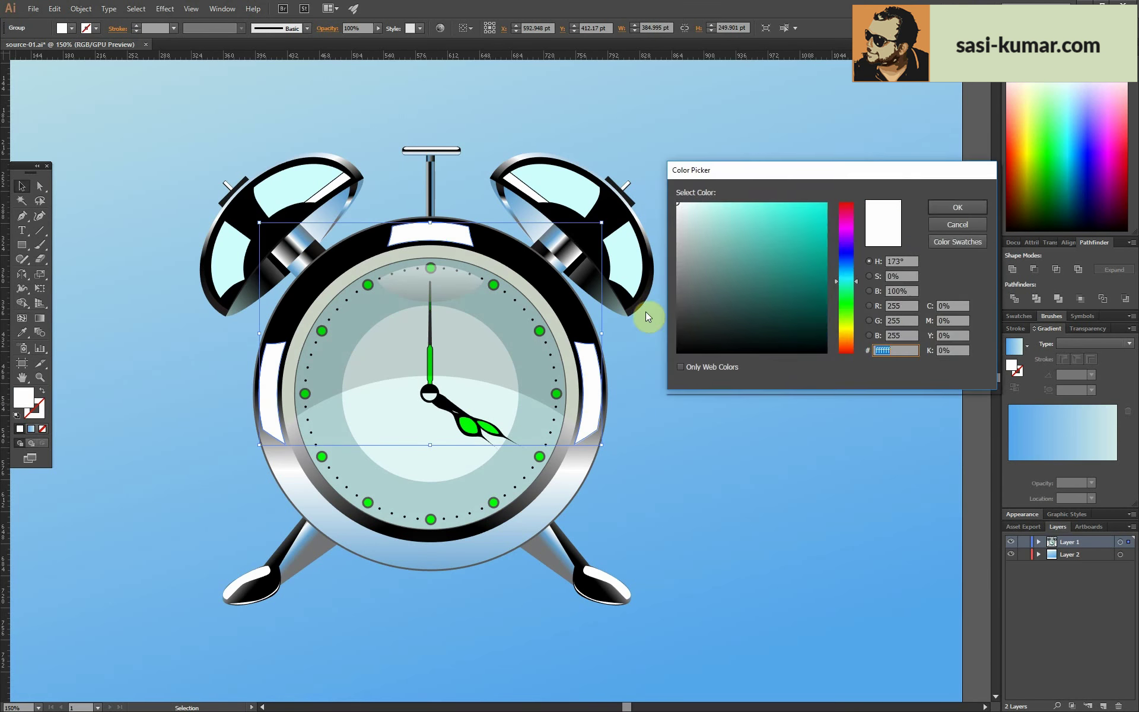
pyautogui.click(730, 203)
pyautogui.click(956, 208)
# - Check the right bell and background at 100% zoom, then clear the selection
pyautogui.keyDown('ctrl'); pyautogui.click(619, 243); pyautogui.keyUp('ctrl')
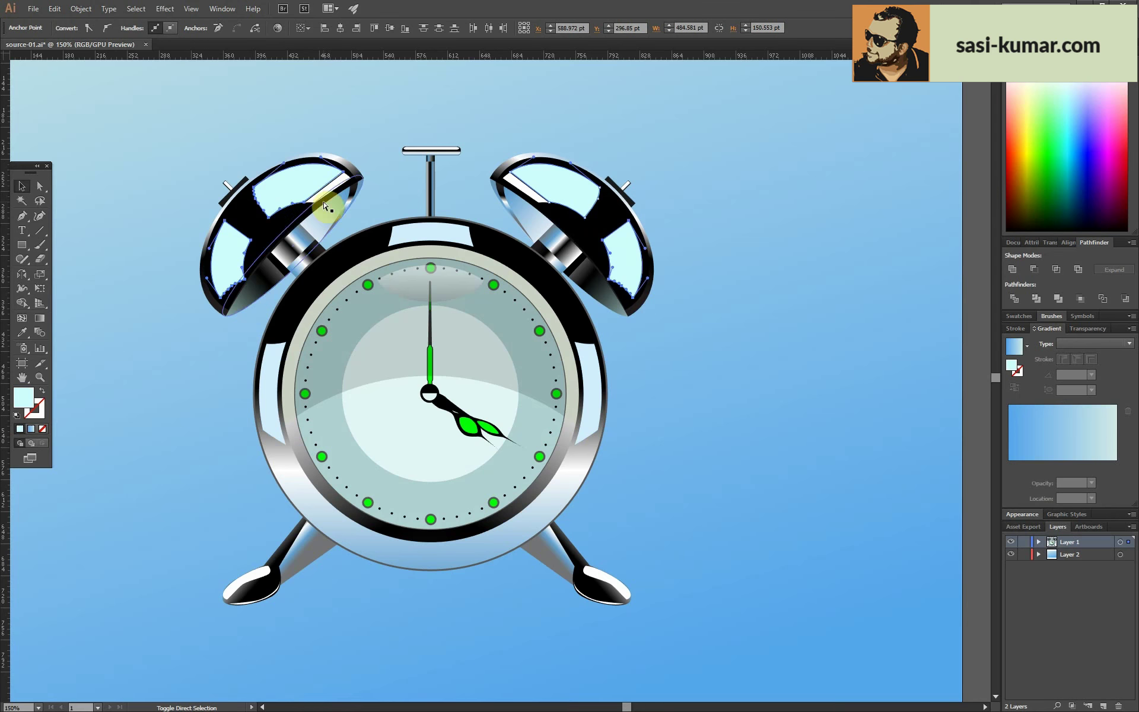
pyautogui.click(141, 322)
pyautogui.hotkey('ctrl', '-')
pyautogui.hotkey('ctrl', '-')
pyautogui.hotkey('ctrl', '-')
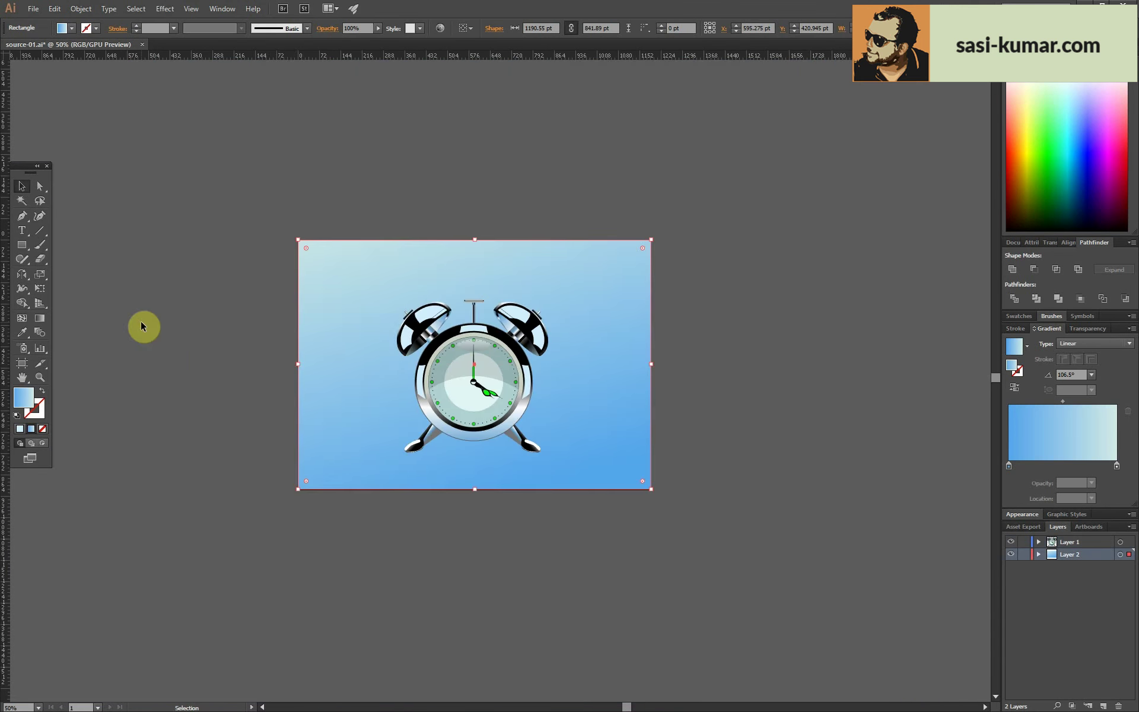
pyautogui.hotkey('ctrl', '1')
pyautogui.keyDown('ctrl'); pyautogui.click(594, 437); pyautogui.keyUp('ctrl')
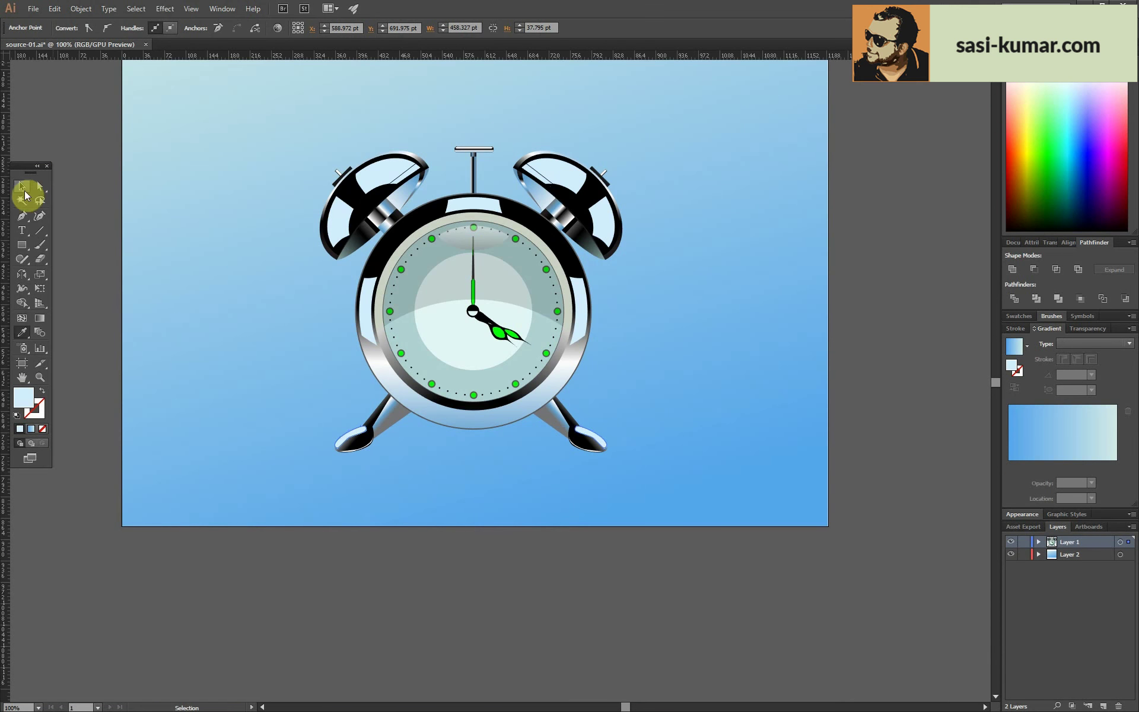
pyautogui.click(104, 296)
# - Draw a flat ellipse under the clock's feet and send it behind them
pyautogui.hotkey('ctrl', '-')
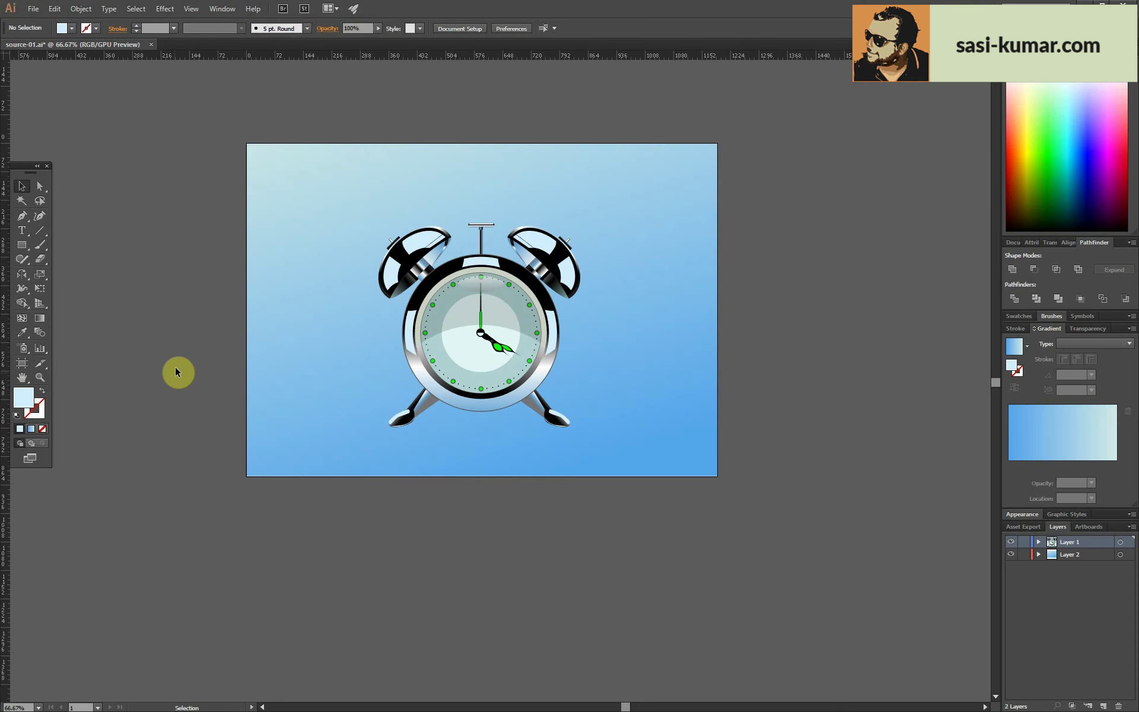
pyautogui.moveTo(22, 244); pyautogui.dragTo(71, 269)
pyautogui.moveTo(590, 433); pyautogui.dragTo(580, 434)
pyautogui.press('v')
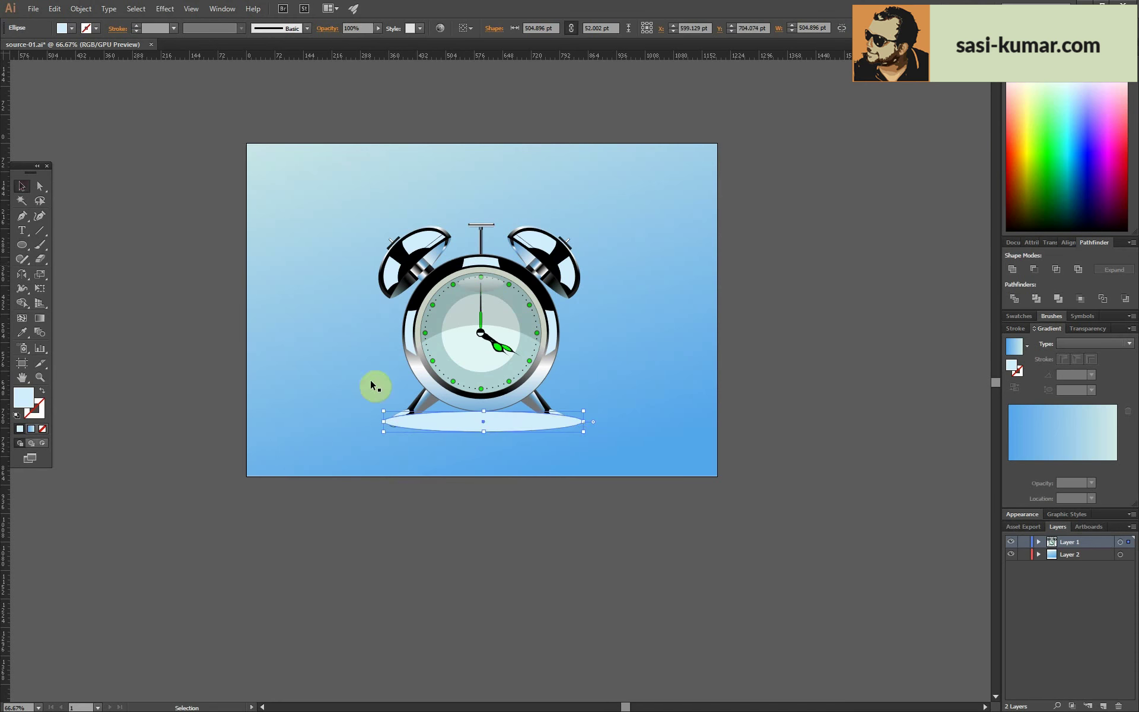
pyautogui.rightClick(508, 425)
pyautogui.click(661, 633)
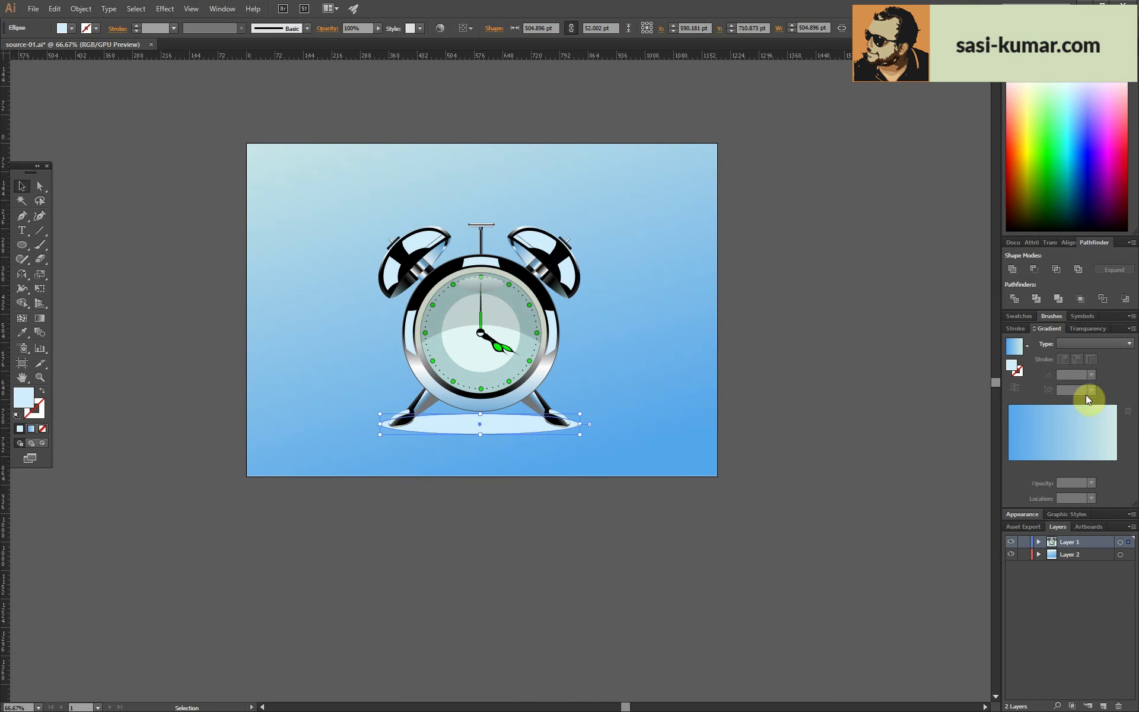
# - Fill the ellipse with a radial gradient from black to 0% opacity black
pyautogui.click(31, 429)
pyautogui.press('g')
pyautogui.click(1112, 368)
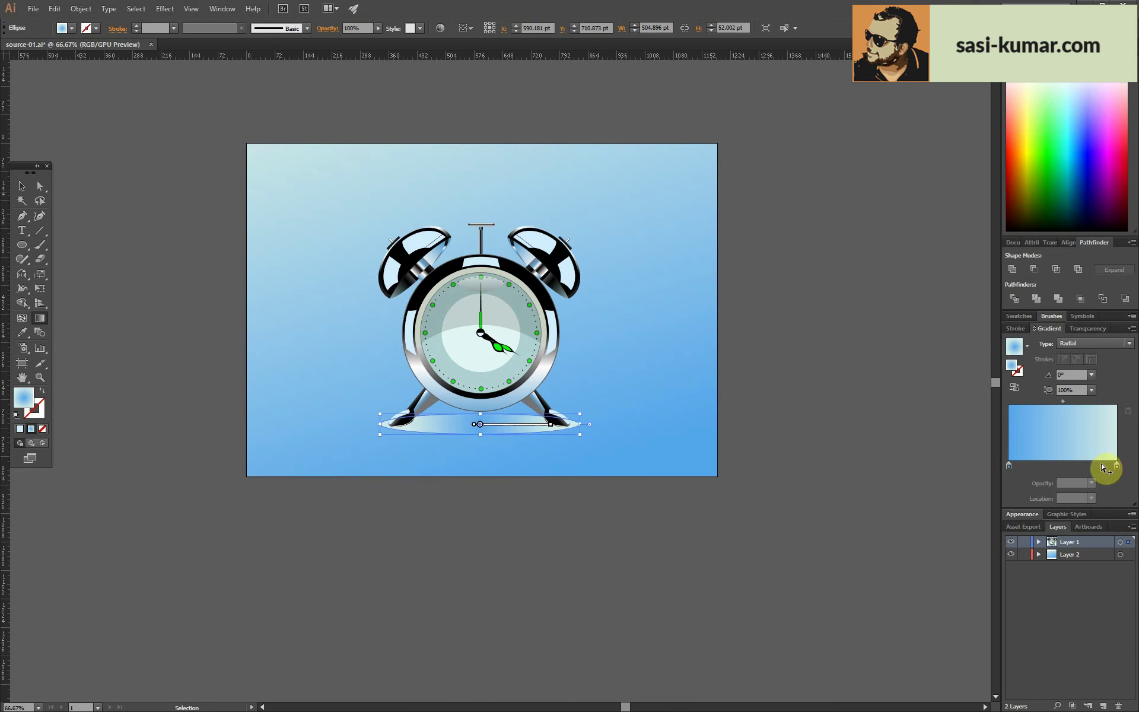
pyautogui.doubleClick(1008, 465)
pyautogui.click(979, 573)
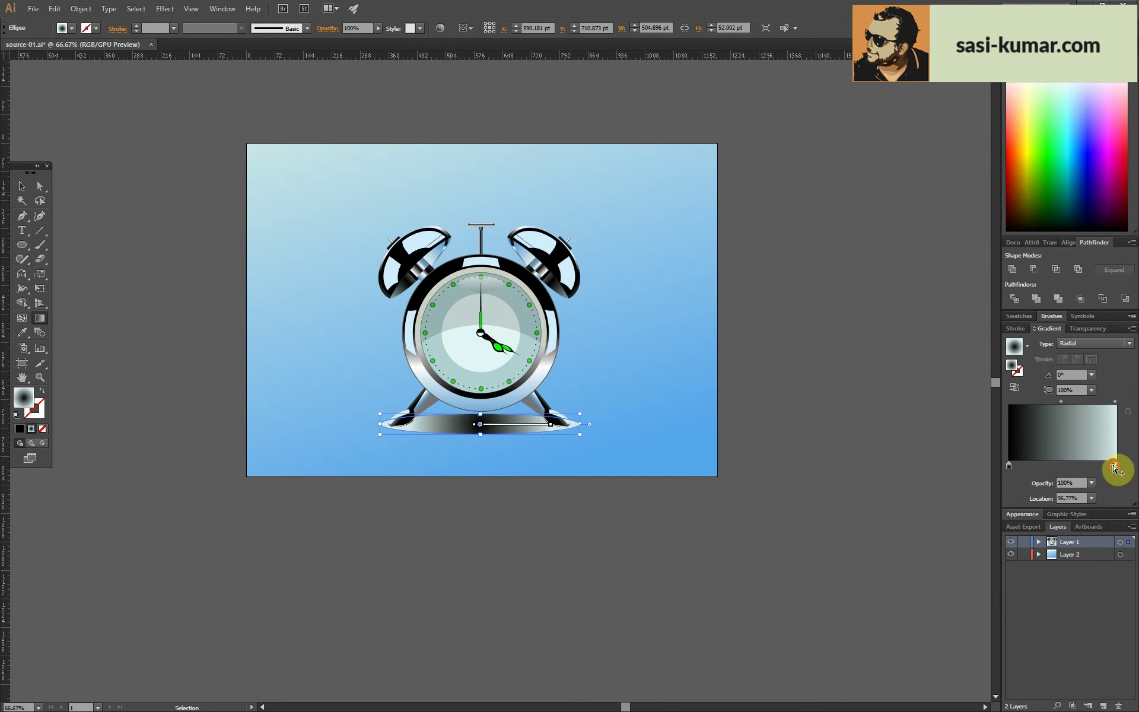
pyautogui.moveTo(1113, 468); pyautogui.dragTo(1122, 468)
pyautogui.doubleClick(1117, 467)
pyautogui.click(980, 571)
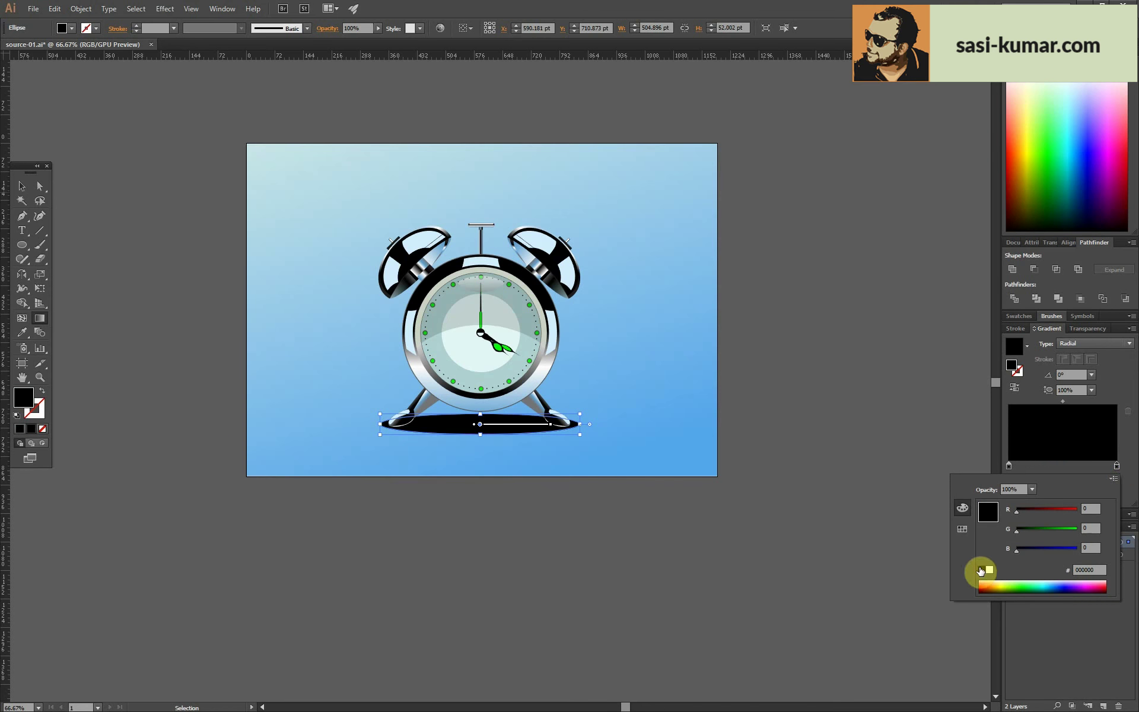
pyautogui.click(1091, 483)
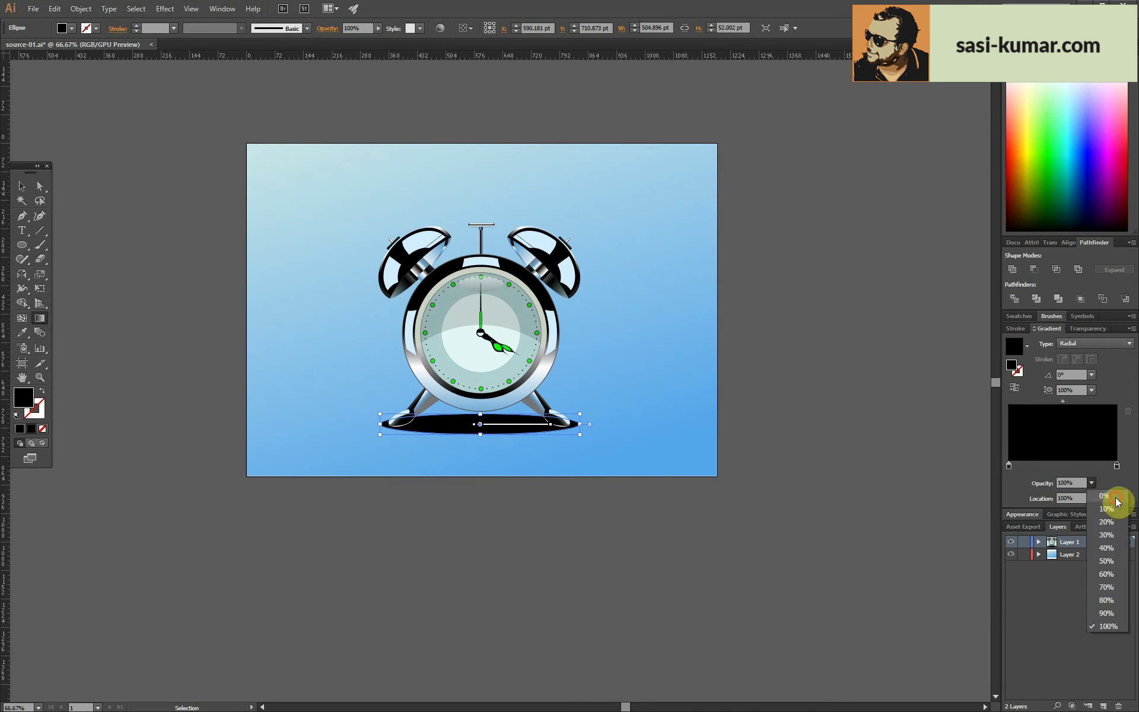
# - Stretch the radial fade across the ellipse and set its opacity to 25%
pyautogui.press('g')
pyautogui.click(22, 185)
pyautogui.moveTo(468, 420); pyautogui.dragTo(631, 421)
pyautogui.click(157, 346)
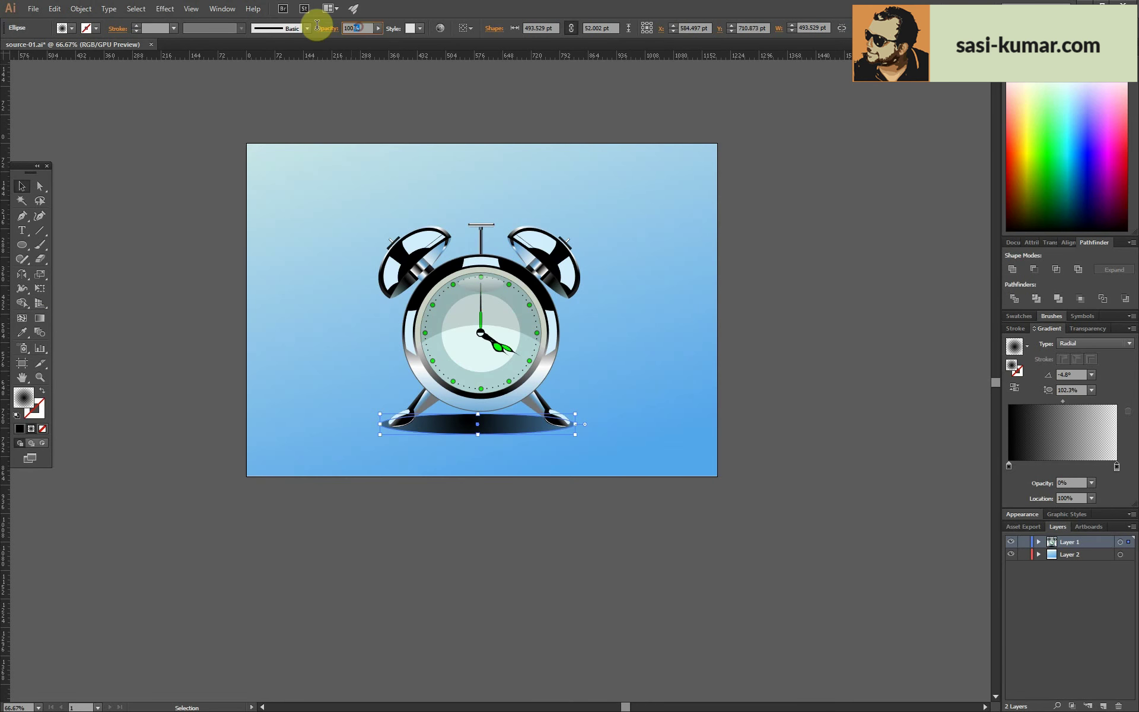
pyautogui.write('25')
pyautogui.press('Return')
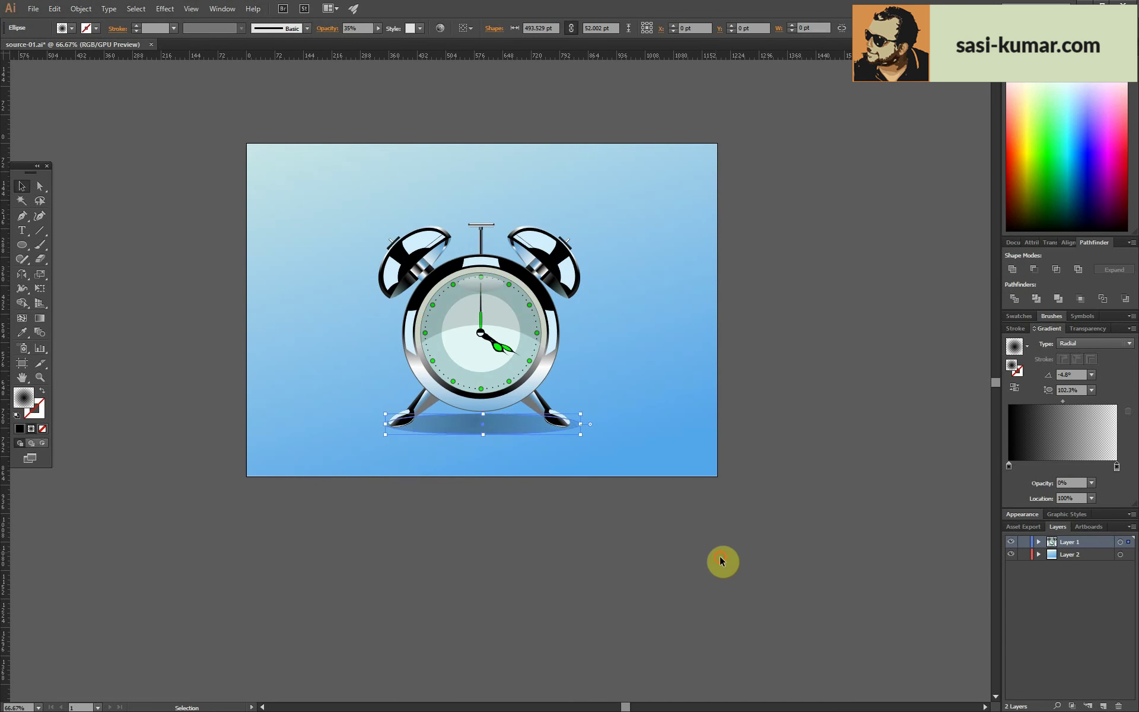
# - Shrink the background rectangle to cover the artboard's lower half as a floor band
pyautogui.moveTo(721, 557); pyautogui.dragTo(338, 101)
pyautogui.click(564, 285)
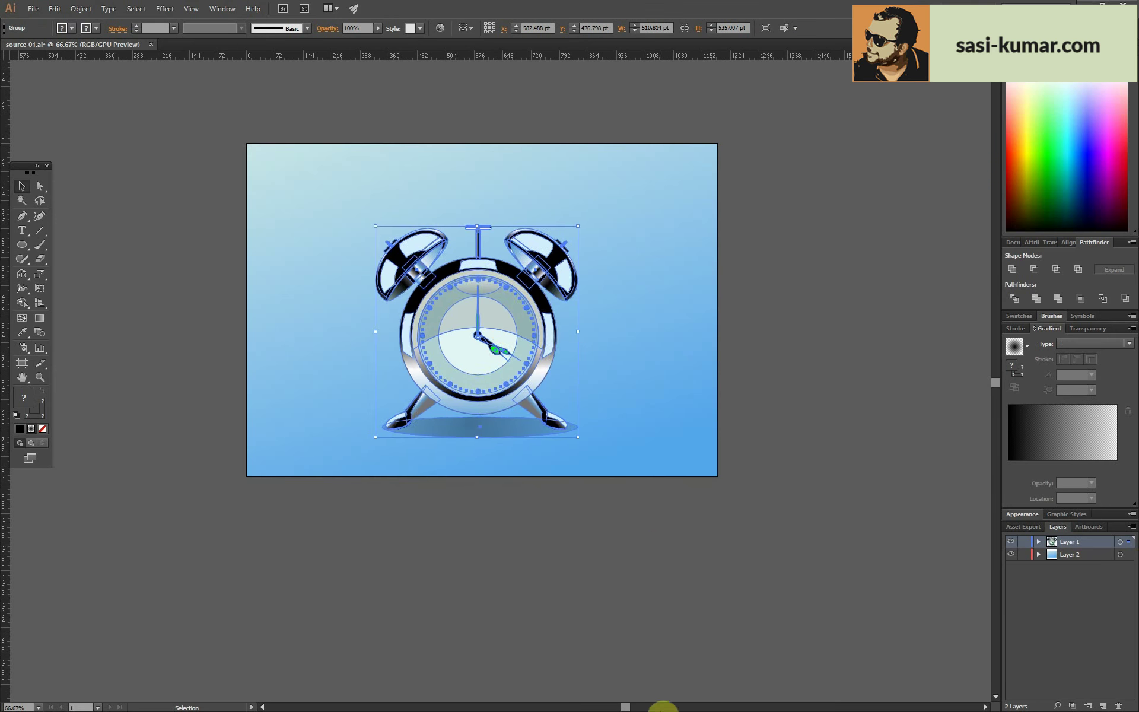
pyautogui.click(722, 629)
pyautogui.click(480, 212)
pyautogui.moveTo(482, 143); pyautogui.dragTo(482, 341)
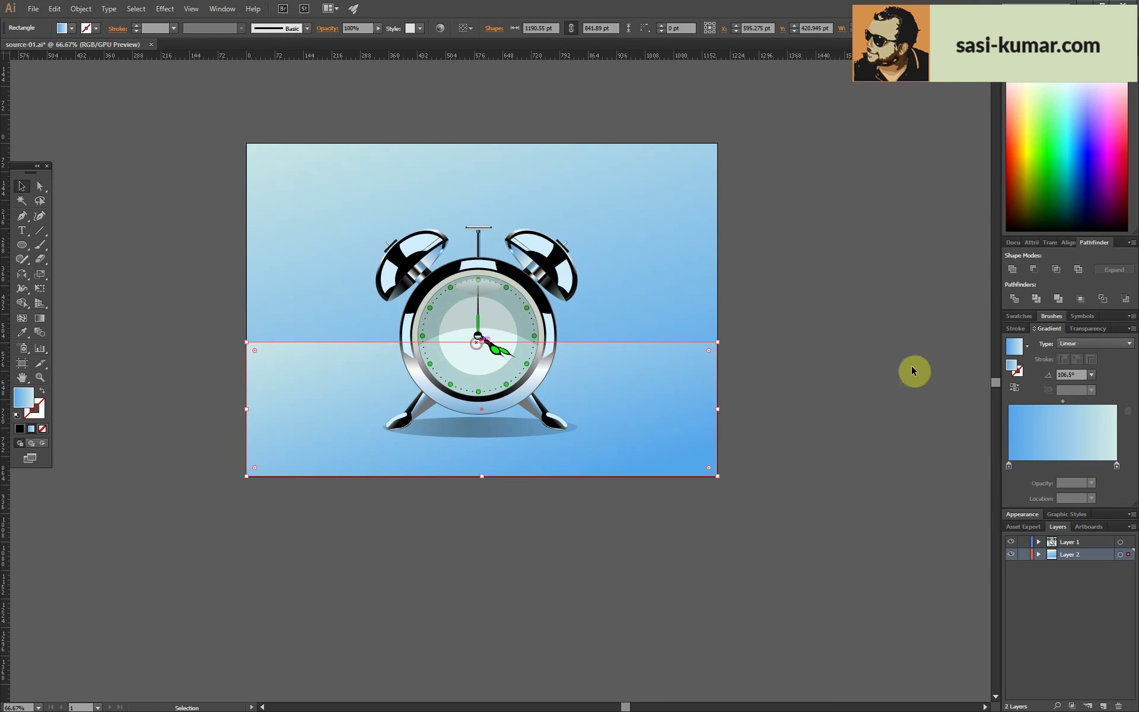
# - Give the floor band a gradient running from top to bottom
pyautogui.press('g')
pyautogui.moveTo(473, 237)
pyautogui.mouseDown()
pyautogui.moveTo(509, 501)
pyautogui.moveTo(445, 204)
pyautogui.mouseUp()
pyautogui.moveTo(521, 456); pyautogui.dragTo(396, 307)
pyautogui.moveTo(377, 89); pyautogui.dragTo(407, 402)
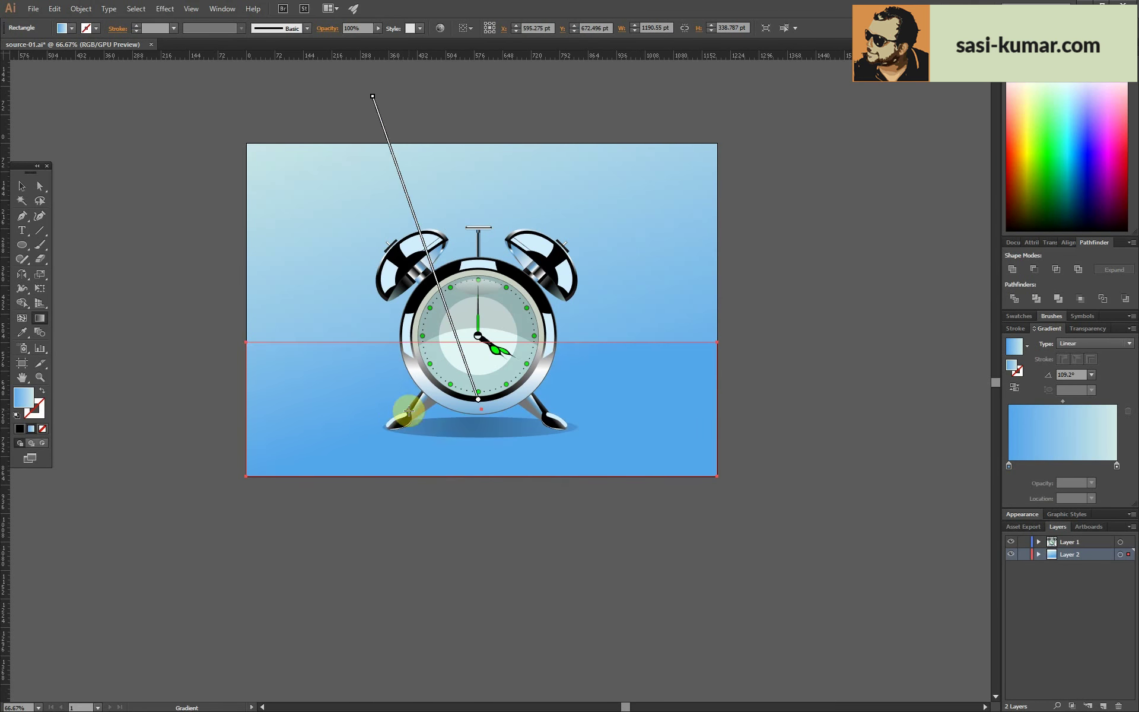
pyautogui.moveTo(478, 285); pyautogui.dragTo(473, 427)
pyautogui.moveTo(478, 288); pyautogui.dragTo(457, 300)
pyautogui.click(21, 186)
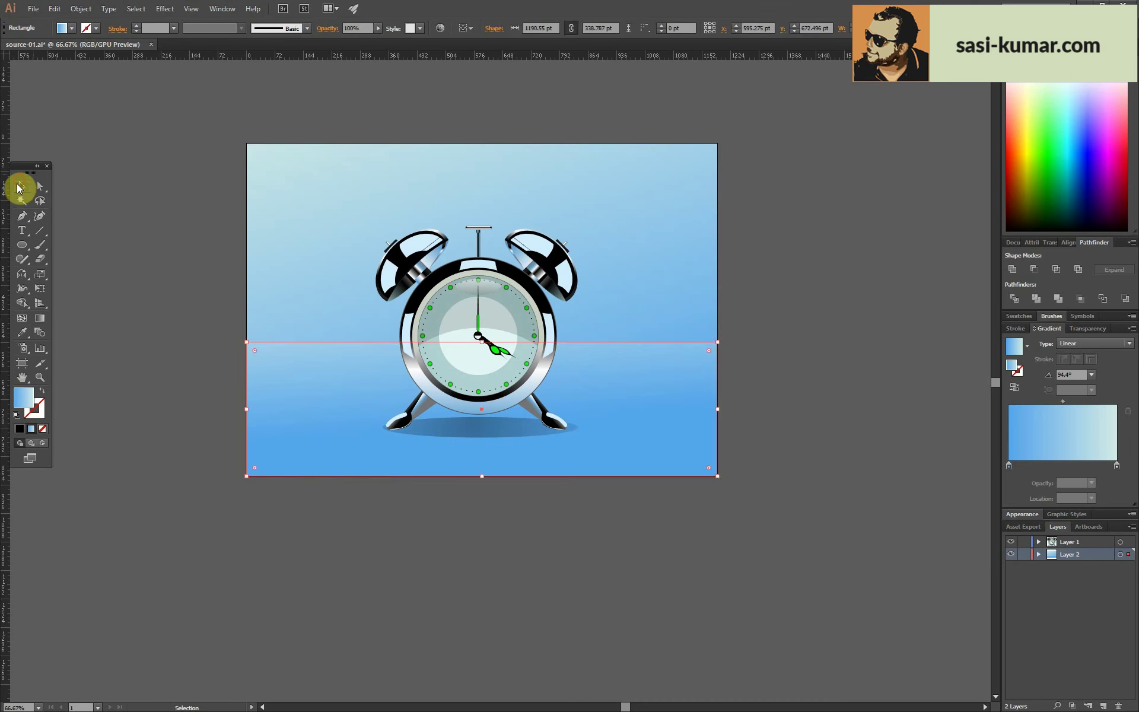
# - Deselect the floor band and view the artboard at 100%
pyautogui.click(117, 220)
pyautogui.click(480, 338)
pyautogui.click(879, 488)
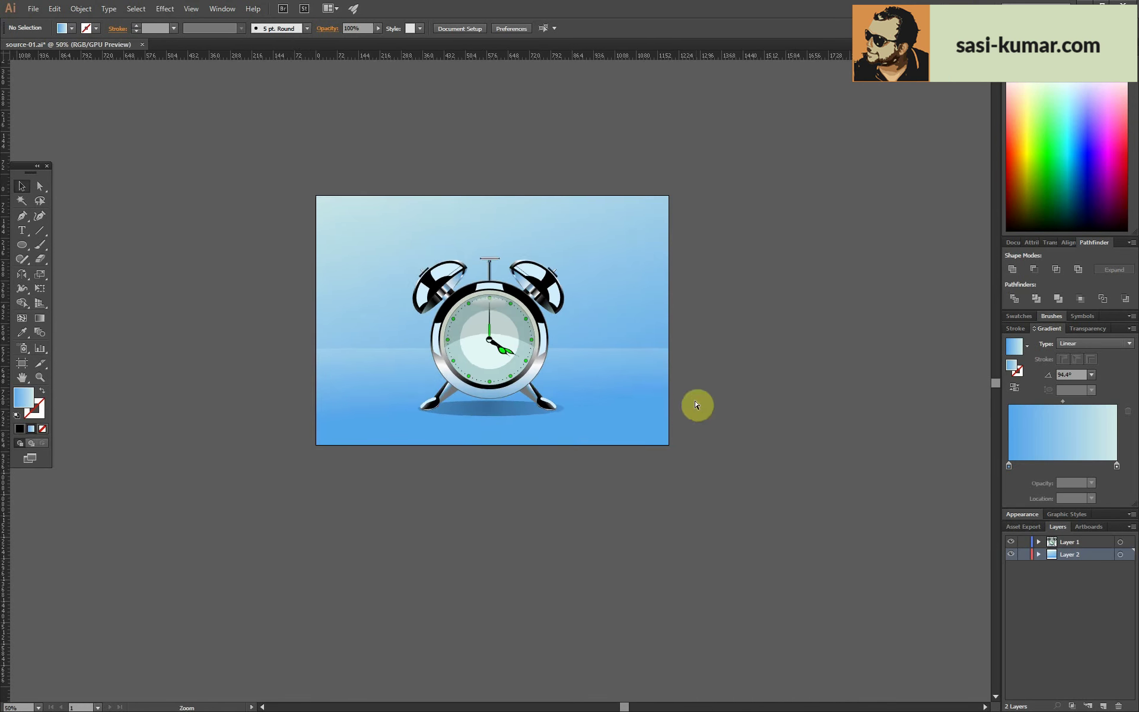
pyautogui.hotkey('ctrl', '1')
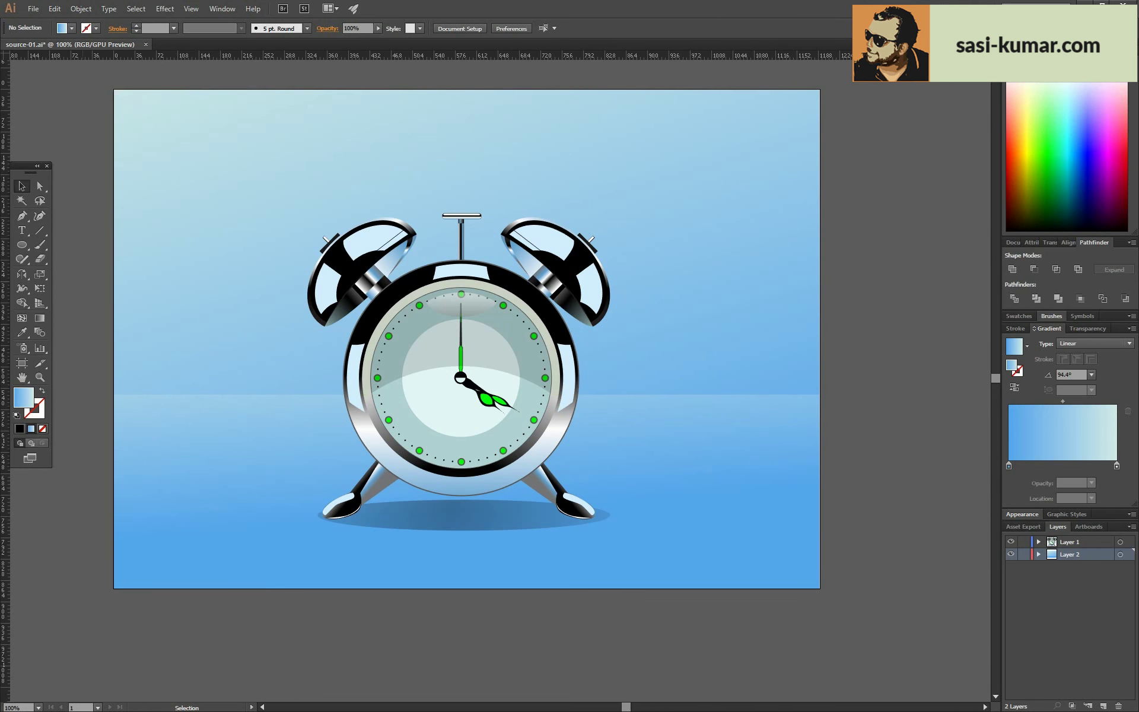
pyautogui.click(22, 231)
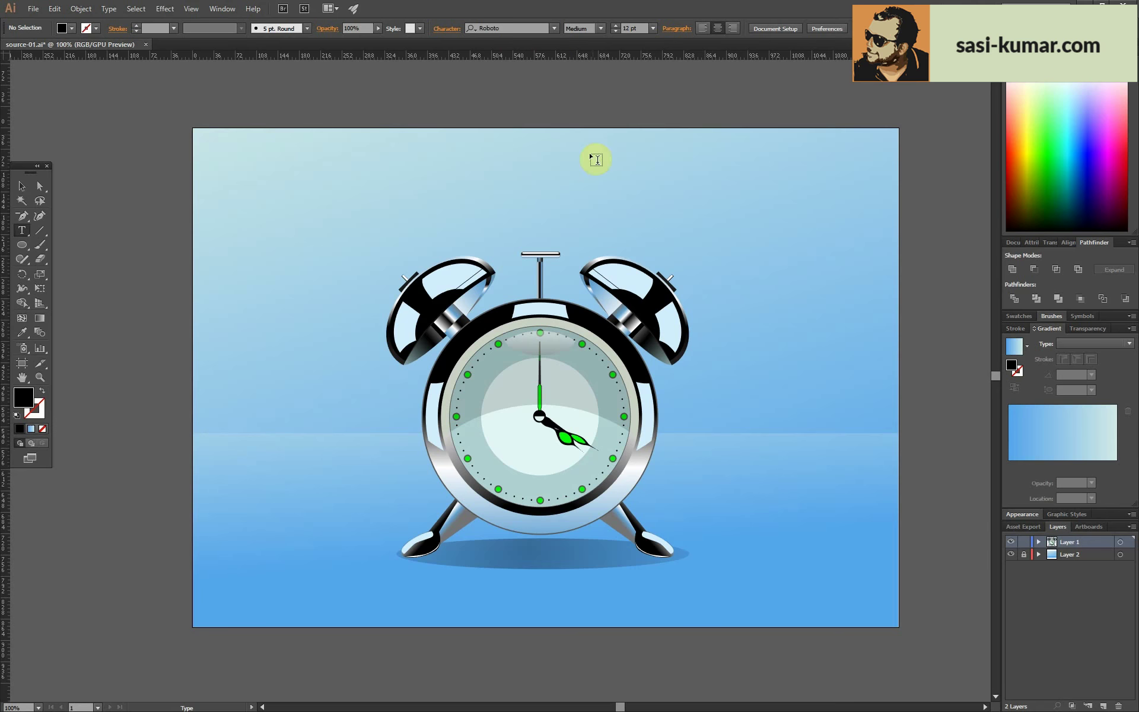
# - Position the 12 numeral at the top of the clock face and shrink it slightly
pyautogui.click(324, 201)
pyautogui.write('12')
pyautogui.click(19, 188)
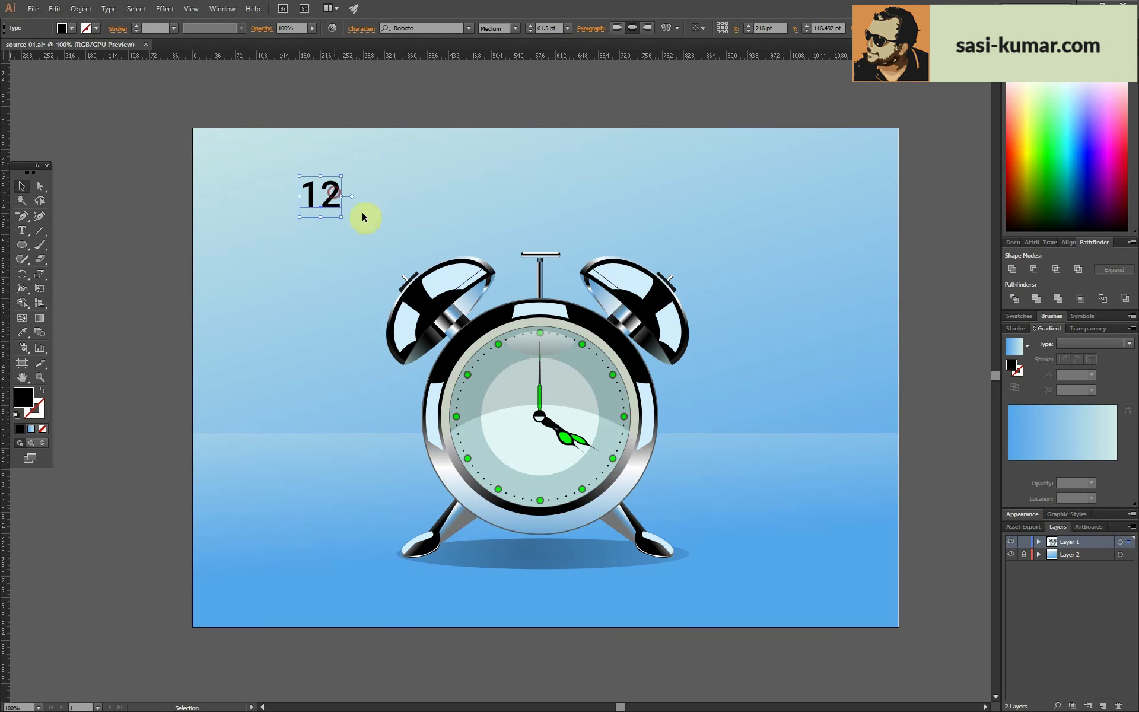
pyautogui.moveTo(556, 350); pyautogui.dragTo(556, 352)
pyautogui.hotkey('ctrl', '=')
pyautogui.press('+')
pyautogui.hotkey('ctrl', '=')
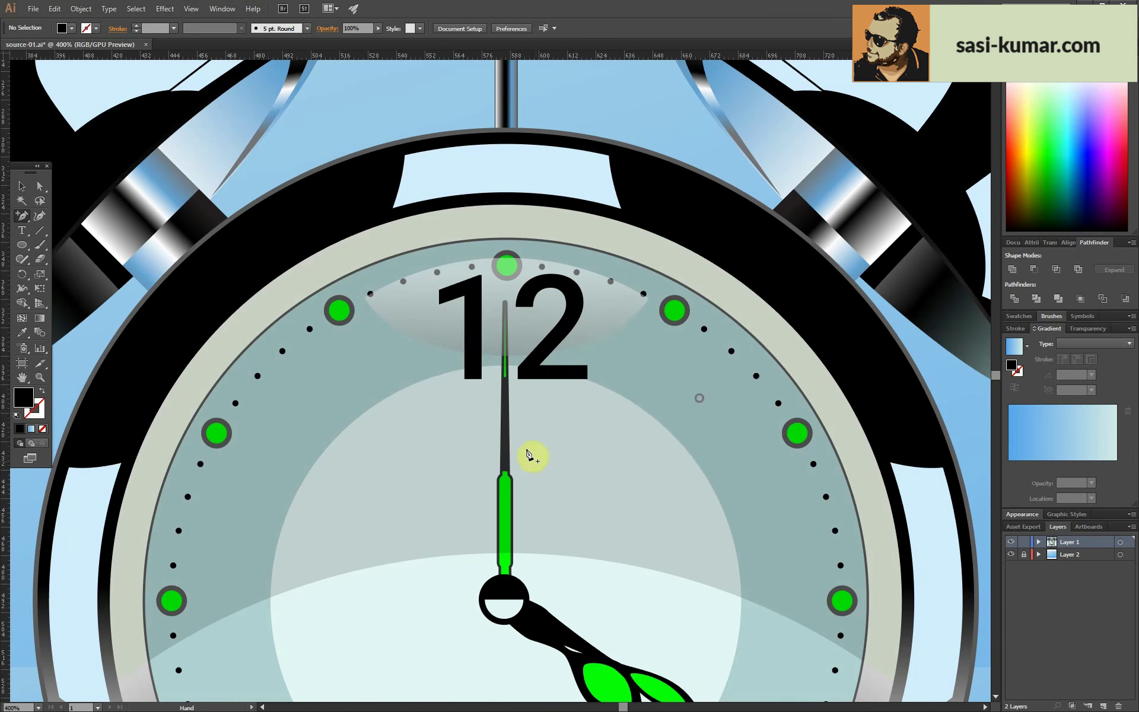
pyautogui.click(576, 430)
pyautogui.press('Return')
pyautogui.press('v')
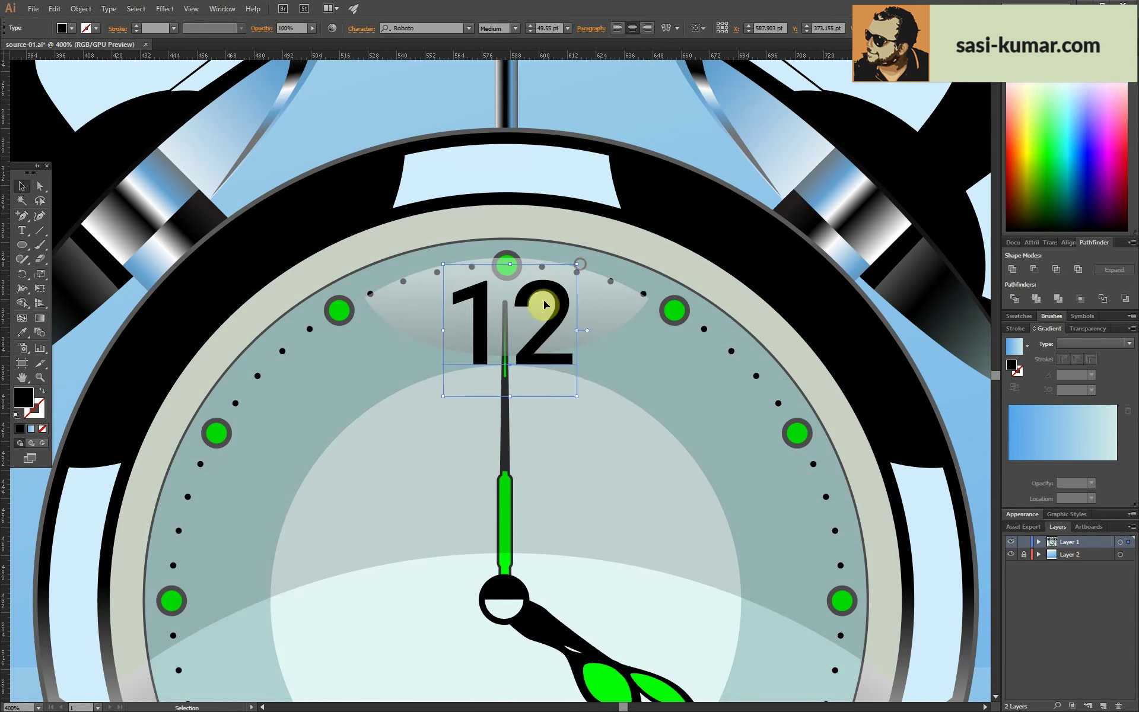
pyautogui.click(549, 291)
pyautogui.moveTo(571, 259); pyautogui.dragTo(564, 267)
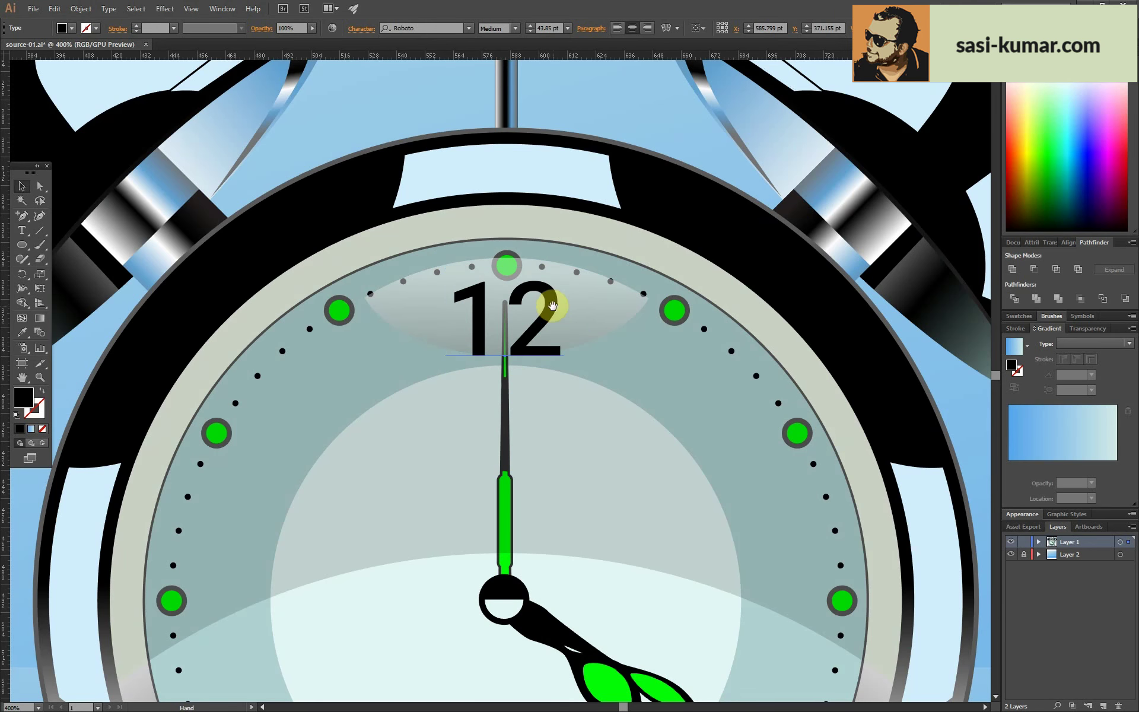
# - Copy the 12 to the 3 and 6 o'clock positions and retype them as 3 and 6
pyautogui.scroll(-3, 546, 310)
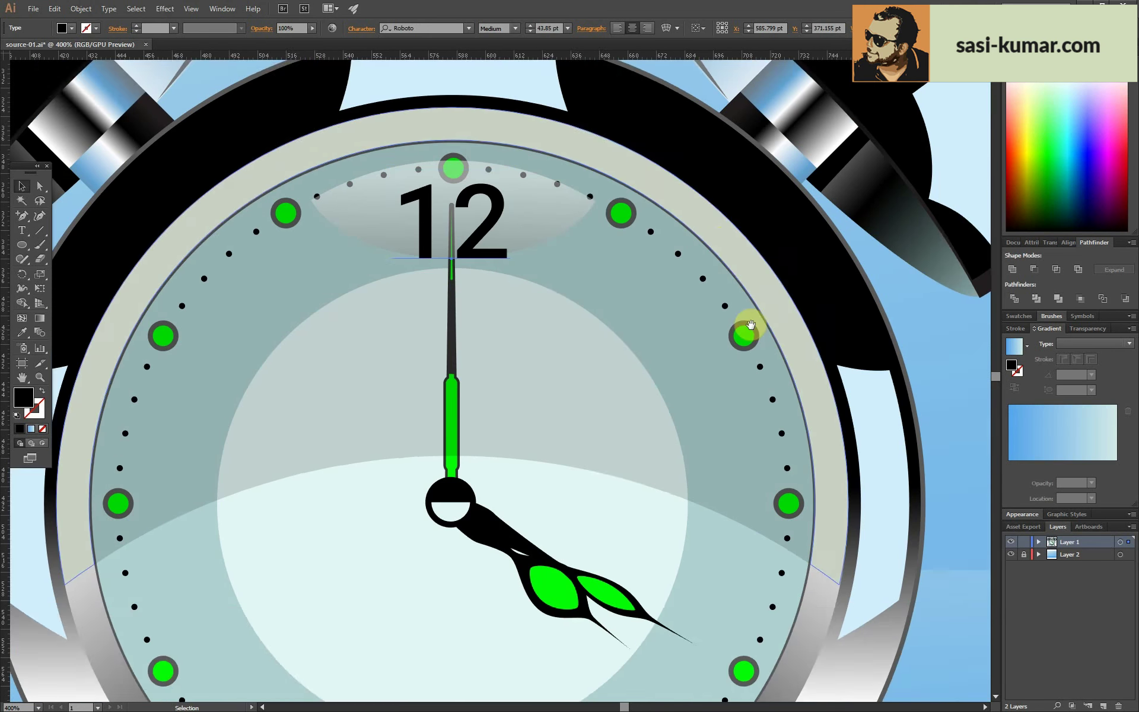
pyautogui.scroll(-1, 502, 339)
pyautogui.scroll(-3, 542, 402)
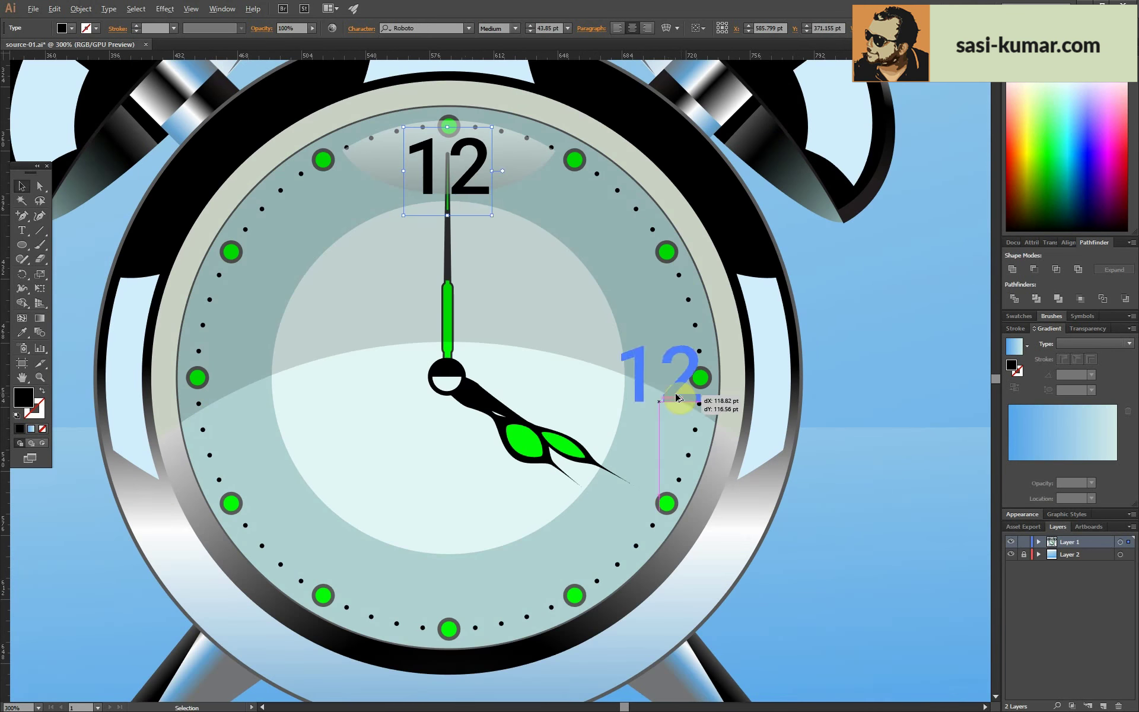
pyautogui.moveTo(677, 398); pyautogui.dragTo(666, 397)
pyautogui.moveTo(448, 178); pyautogui.dragTo(457, 615)
pyautogui.doubleClick(670, 386)
pyautogui.write('3')
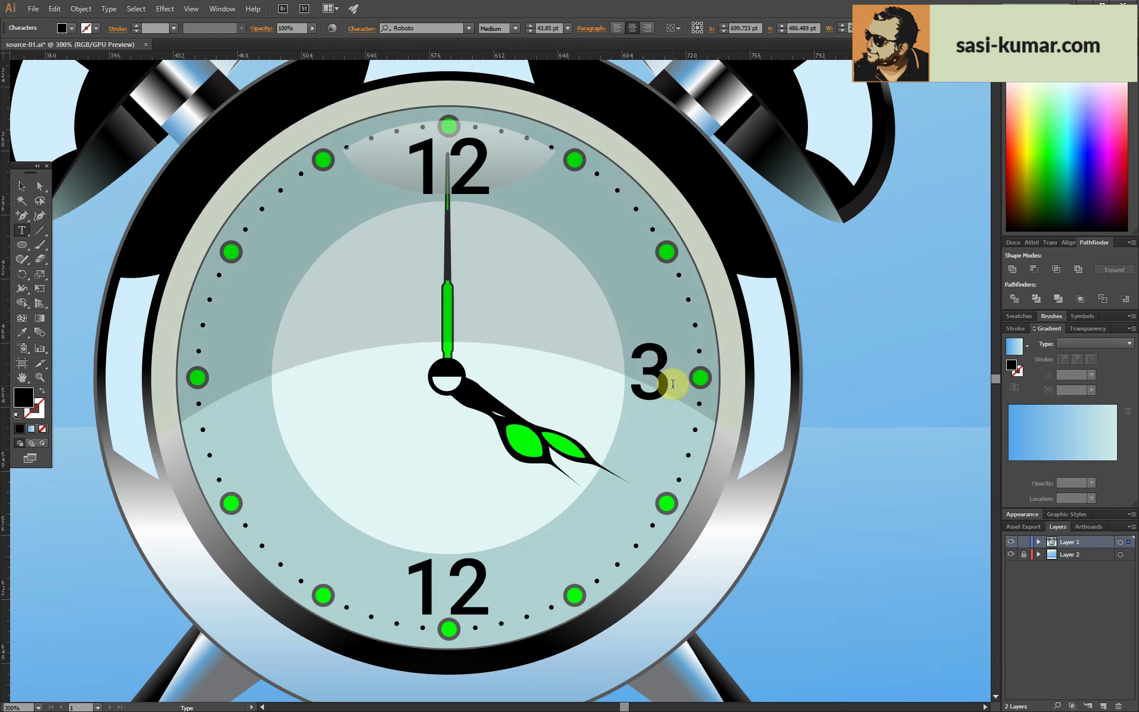
pyautogui.doubleClick(433, 588)
pyautogui.write('6')
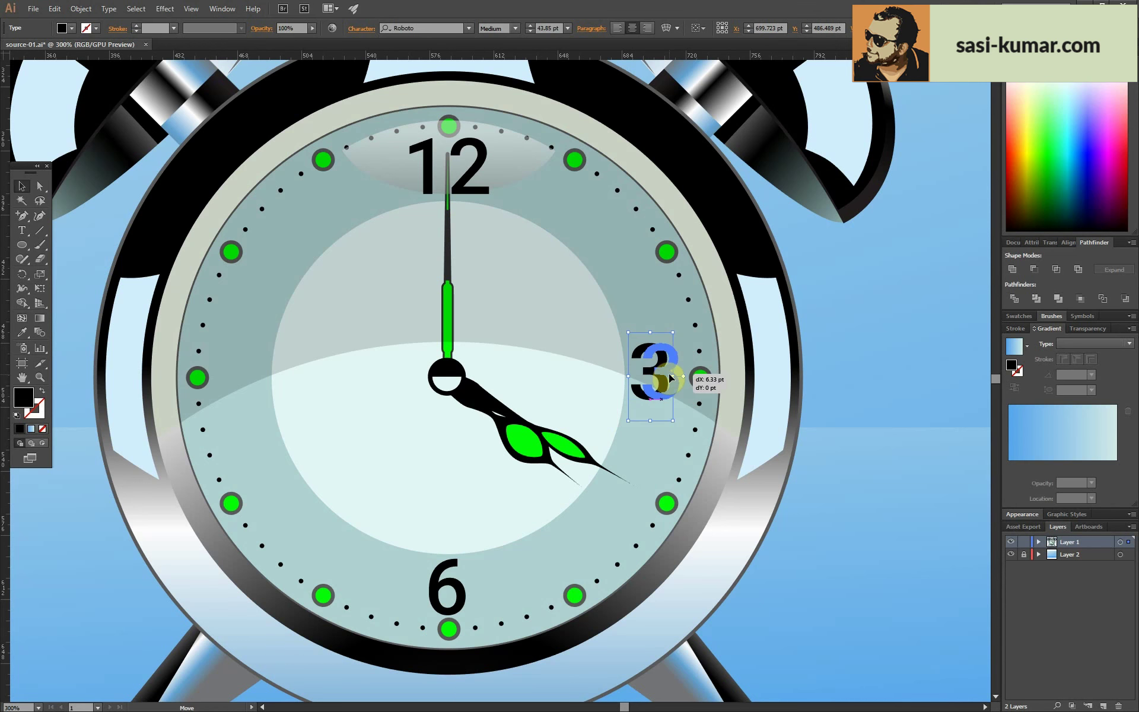
# - Copy the 3 to the 9 o'clock position and retype it as 9
pyautogui.moveTo(671, 377); pyautogui.dragTo(233, 377)
pyautogui.click(579, 69)
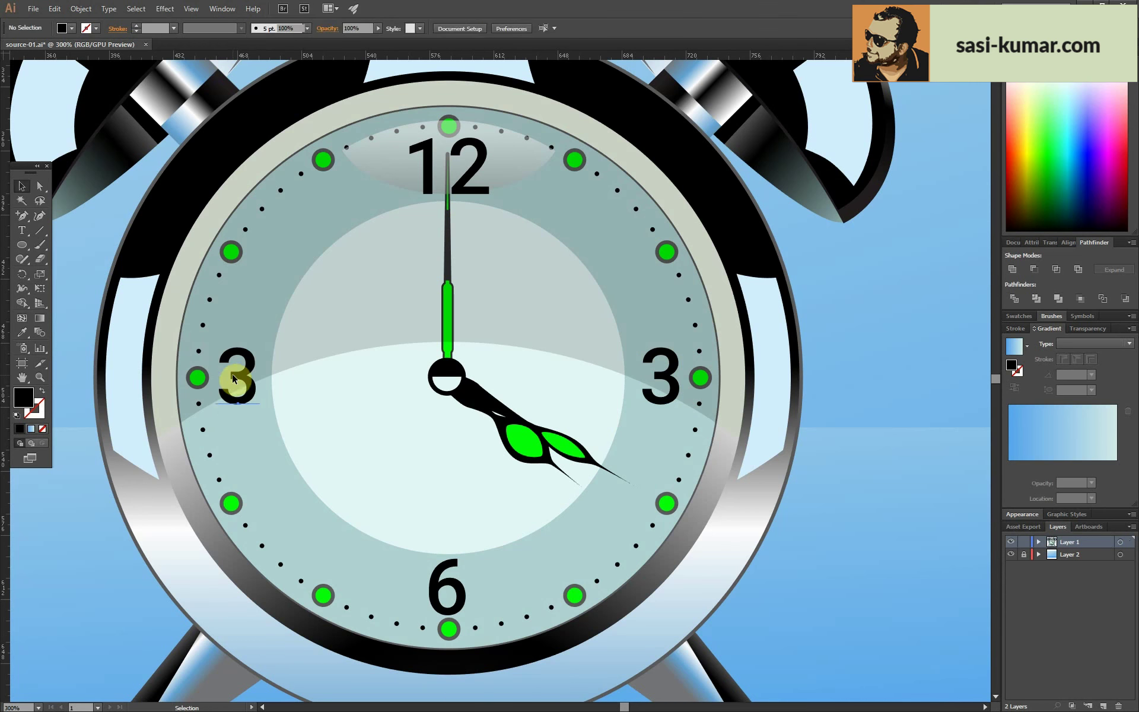
pyautogui.doubleClick(234, 377)
pyautogui.write('9')
pyautogui.click(21, 187)
# - Set the 12, 3, 6 and 9 numerals to 42 pt
pyautogui.click(447, 588)
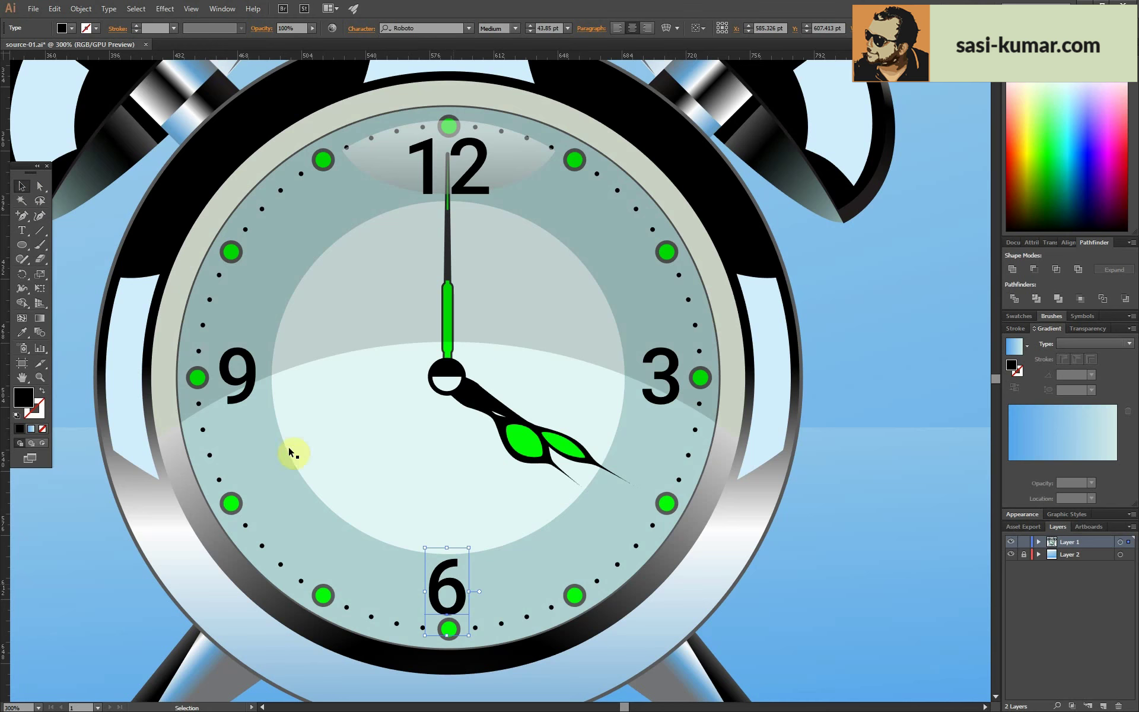
pyautogui.keyDown('shift'); pyautogui.click(237, 379); pyautogui.keyUp('shift')
pyautogui.keyDown('shift'); pyautogui.click(475, 175); pyautogui.keyUp('shift')
pyautogui.keyDown('shift'); pyautogui.click(671, 392); pyautogui.keyUp('shift')
pyautogui.write('42')
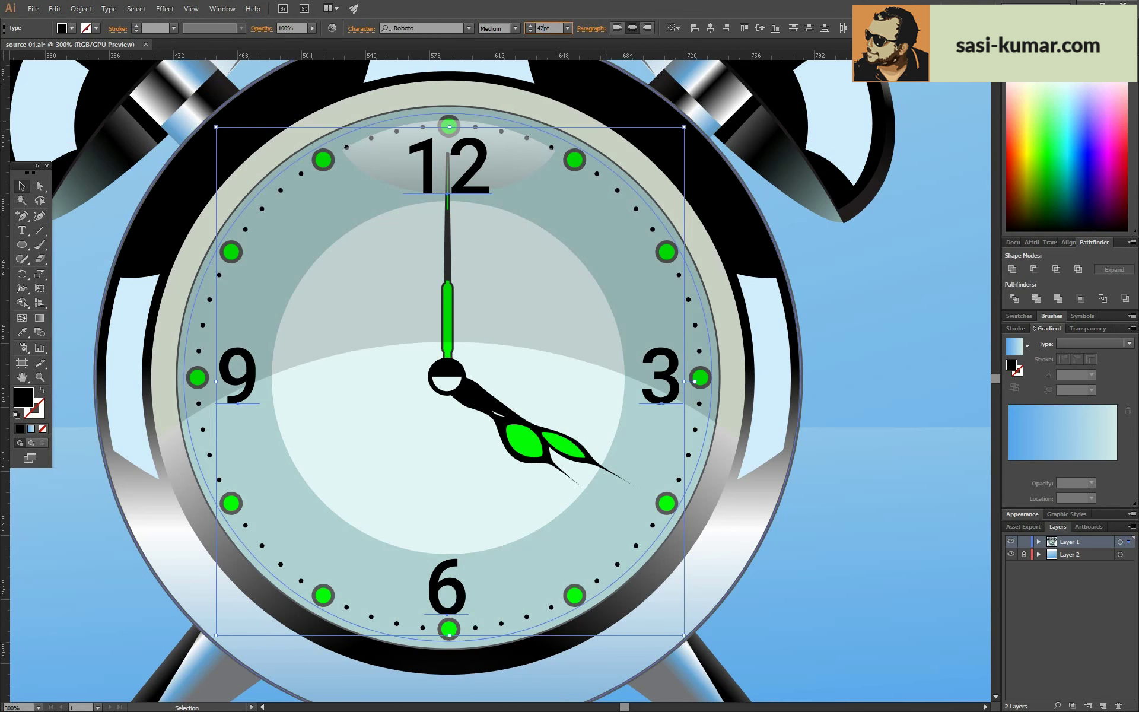
pyautogui.press('Return')
pyautogui.click(666, 401)
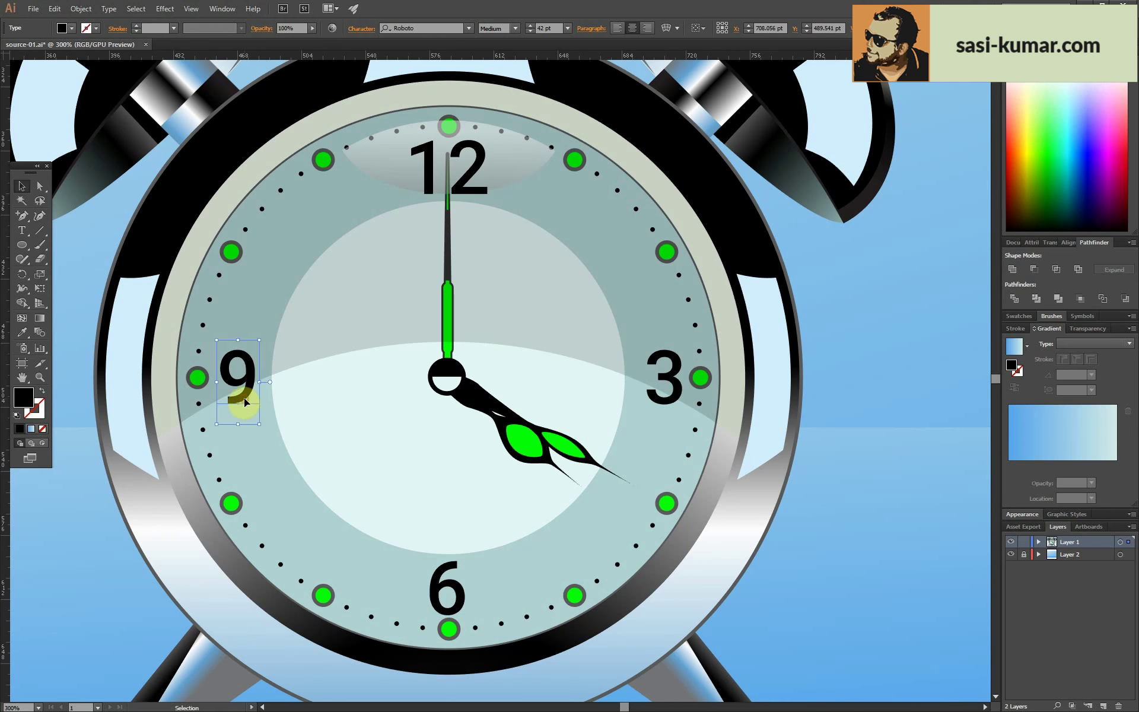
pyautogui.click(461, 596)
pyautogui.click(815, 561)
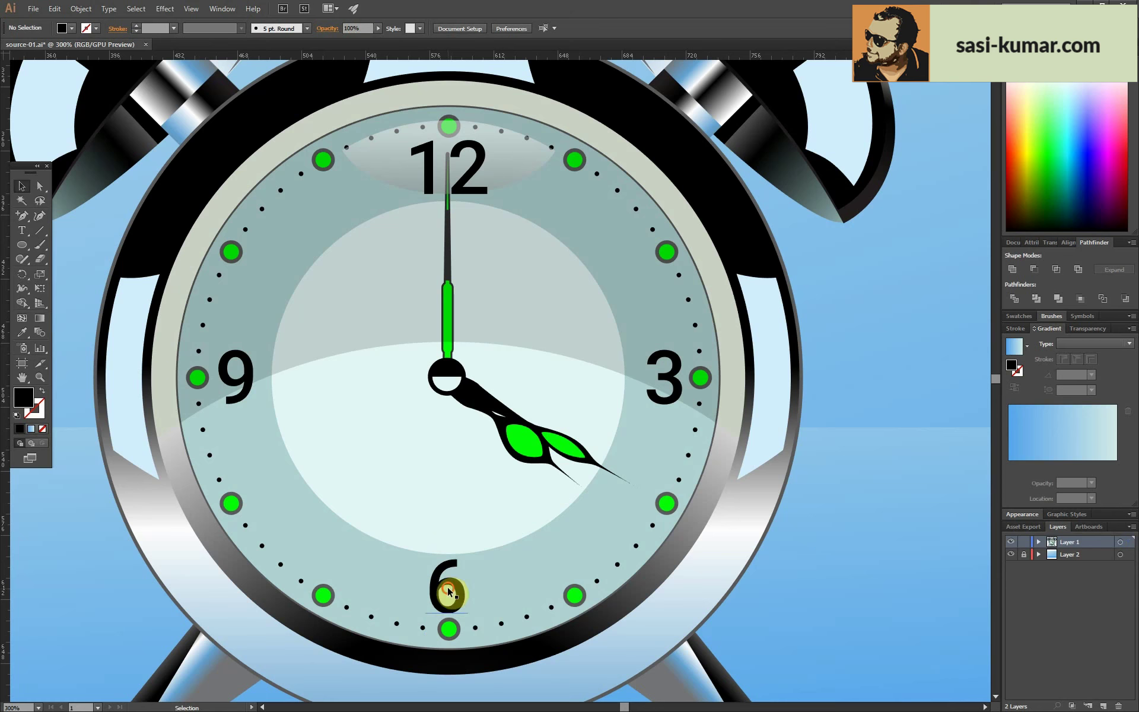
# - Place numeral copies for 1, 2, 4, 5, 7 and 8 around the dial
pyautogui.moveTo(483, 198)
pyautogui.mouseDown()
pyautogui.moveTo(546, 223)
pyautogui.moveTo(564, 325)
pyautogui.mouseUp()
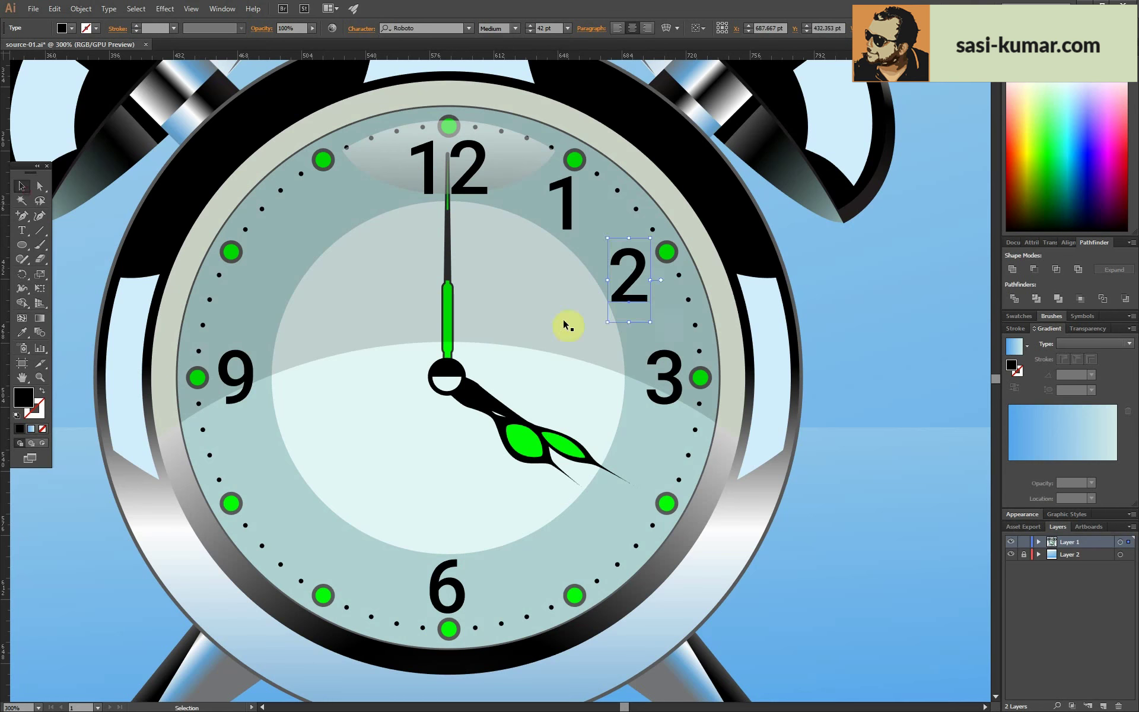
pyautogui.moveTo(664, 380)
pyautogui.mouseDown()
pyautogui.moveTo(635, 469)
pyautogui.moveTo(560, 543)
pyautogui.moveTo(347, 549)
pyautogui.mouseUp()
pyautogui.write('45')
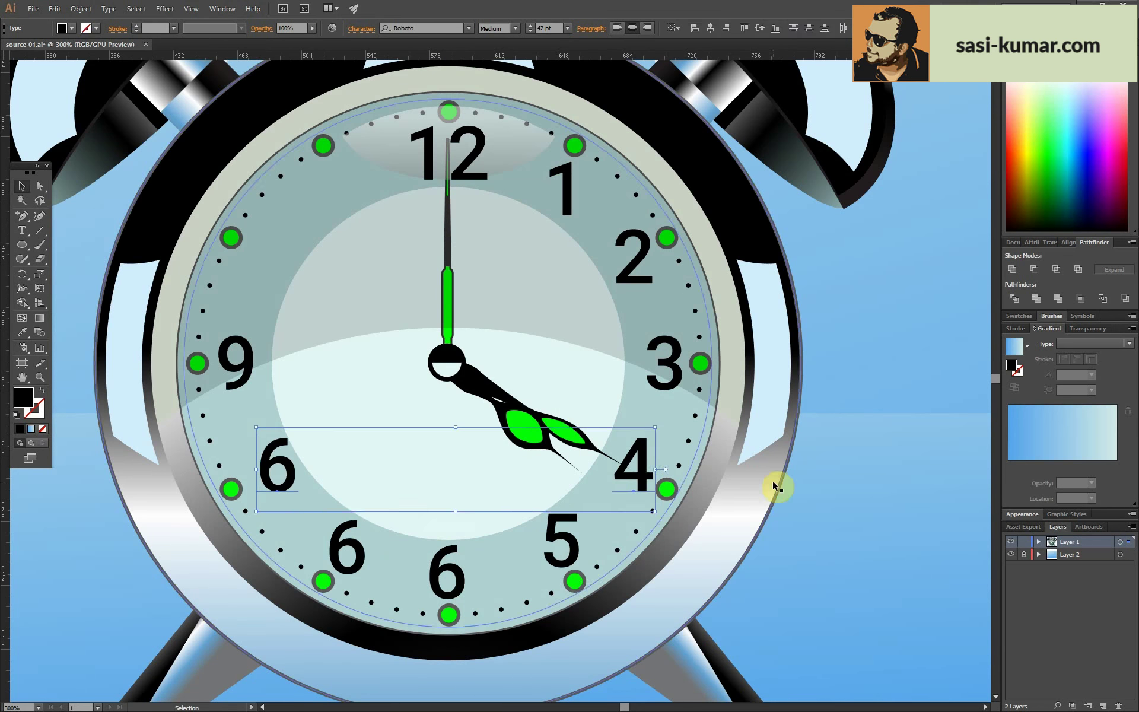
pyautogui.write('87')
pyautogui.hotkey('ctrl', '+')
pyautogui.hotkey('ctrl', '+')
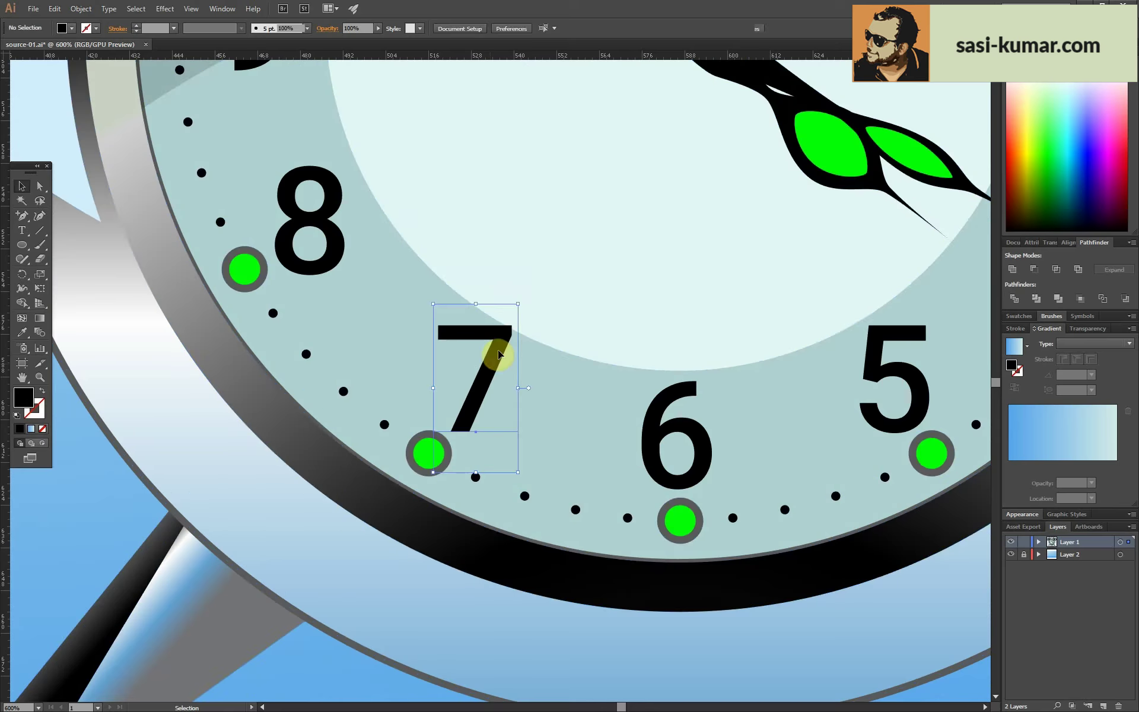
pyautogui.scroll(5, 498, 355)
pyautogui.hotkey('ctrl', '-')
# - Add the 11 and 10 numerals to complete the dial
pyautogui.write('11')
pyautogui.moveTo(453, 249); pyautogui.dragTo(386, 324)
pyautogui.write('10')
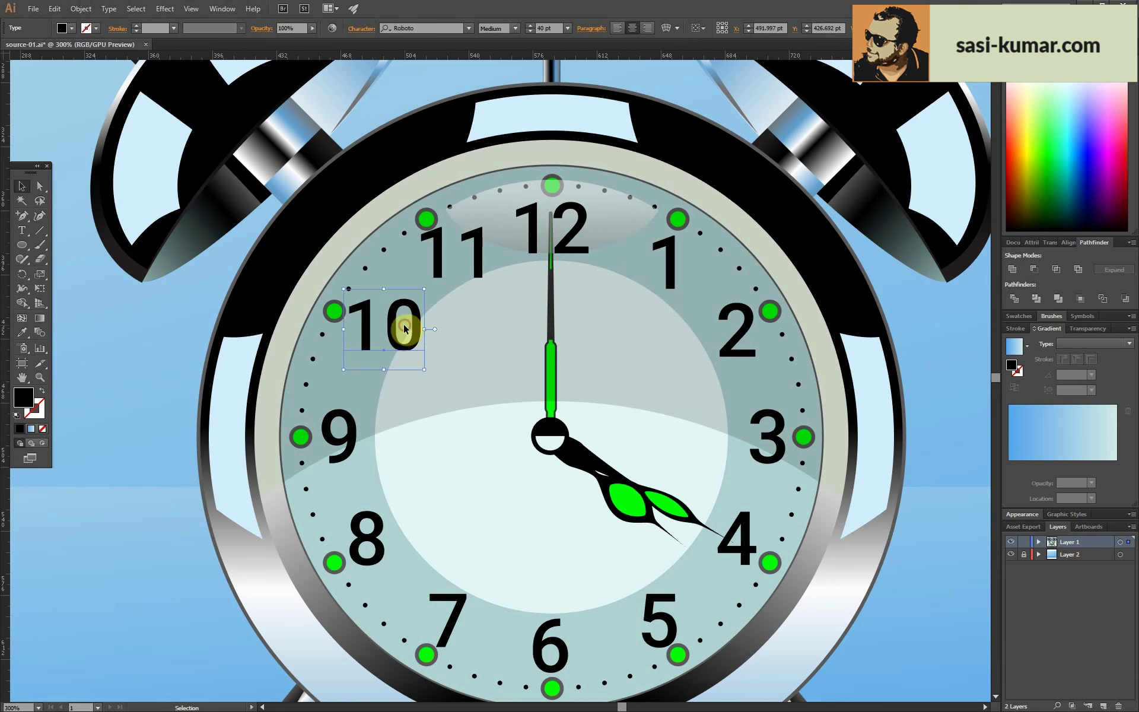
pyautogui.click(454, 252)
pyautogui.hotkey('ctrl', '-')
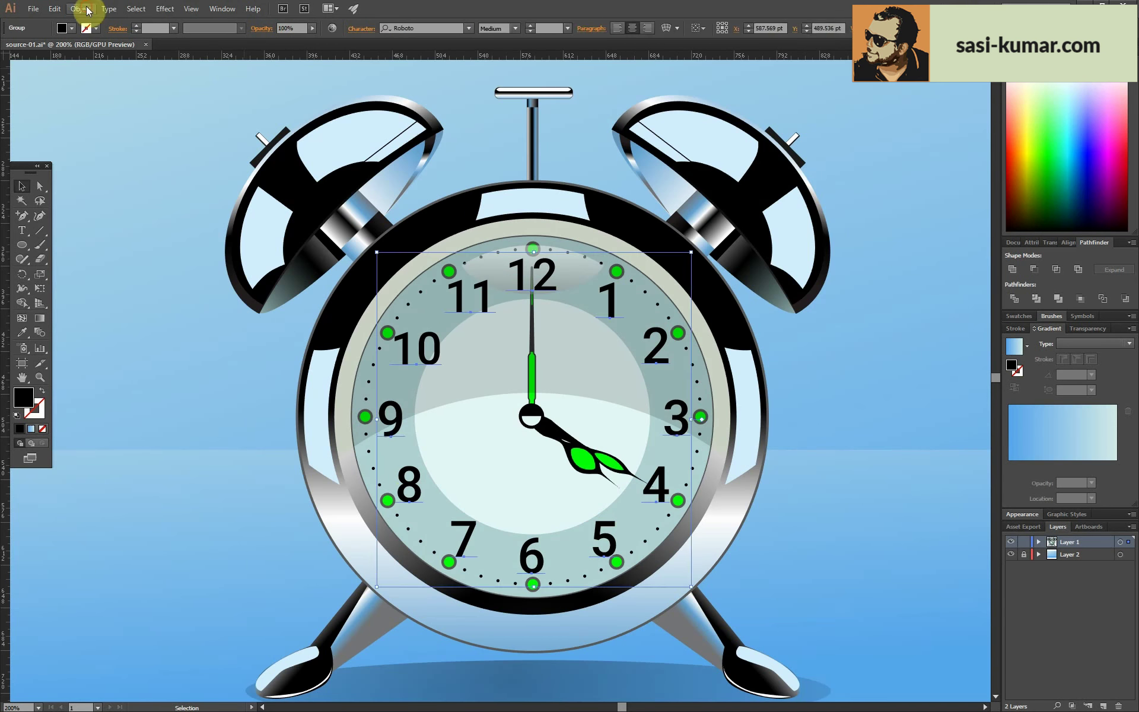
# - Nudge the 10 numeral down and left into place within the numerals group
pyautogui.doubleClick(647, 407)
pyautogui.hotkey('ctrl', '+')
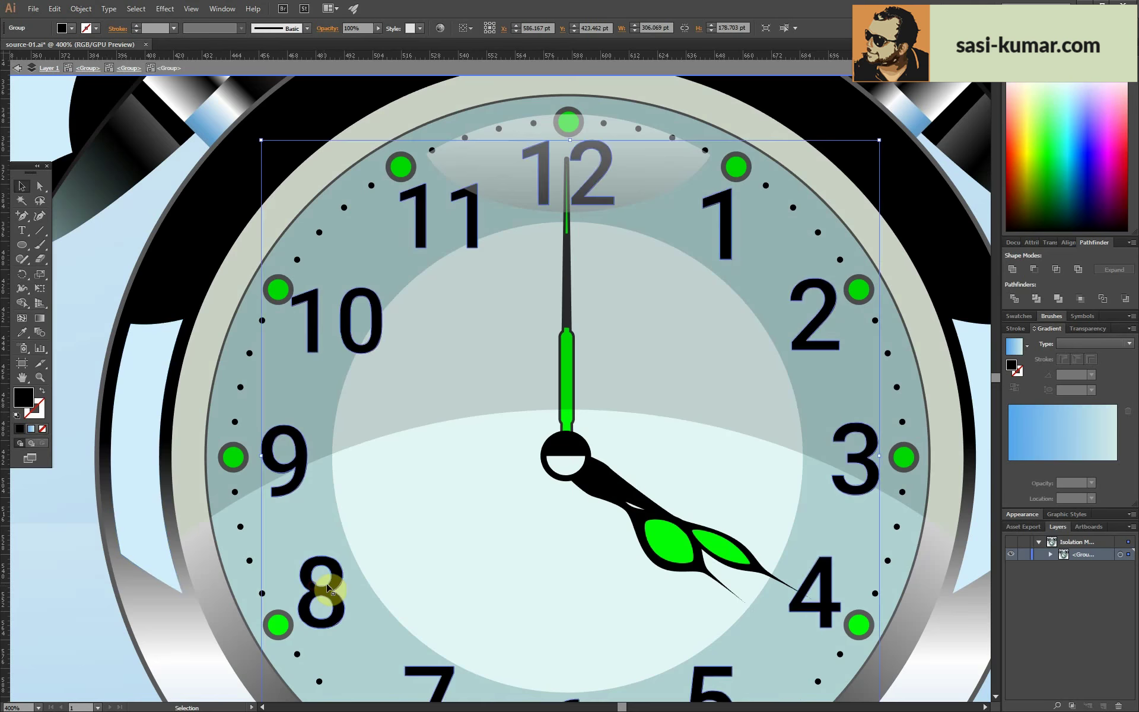
pyautogui.doubleClick(325, 585)
pyautogui.moveTo(351, 323); pyautogui.dragTo(332, 339)
pyautogui.press('Escape')
pyautogui.hotkey('ctrl', '1')
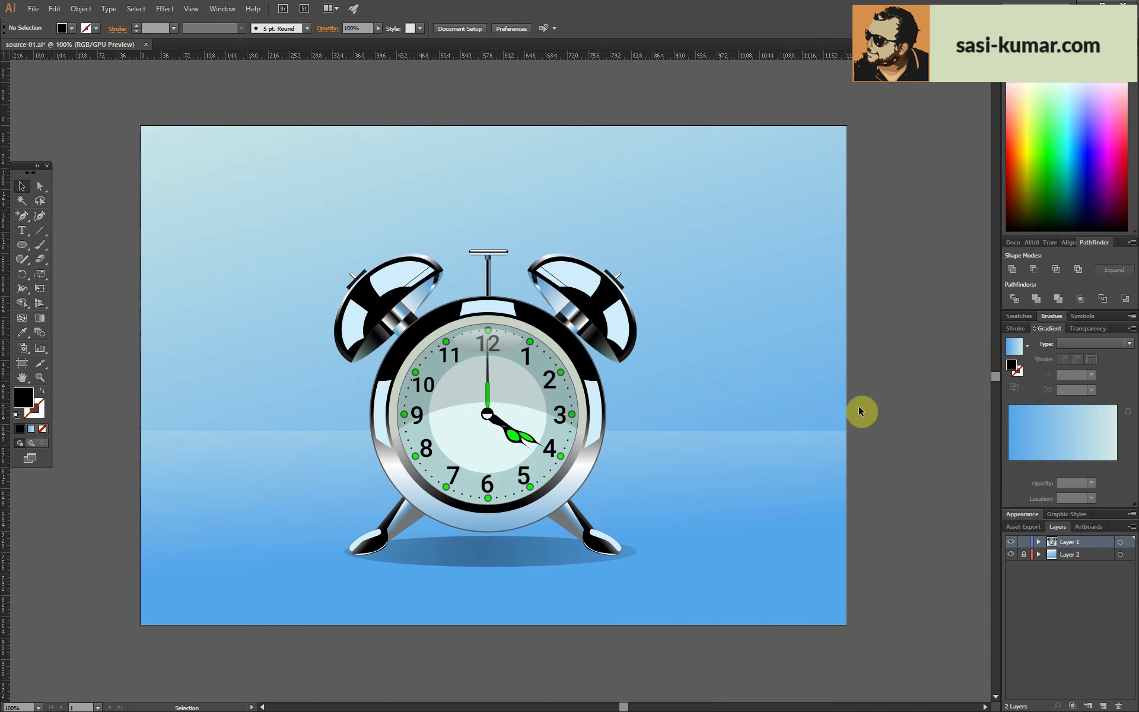
# - Drill into the hands group down to the hour hand's centre circle and hand paths
pyautogui.hotkey('ctrl', '+')
pyautogui.hotkey('ctrl', '+')
pyautogui.hotkey('ctrl', '+')
pyautogui.click(436, 282)
pyautogui.doubleClick(437, 284)
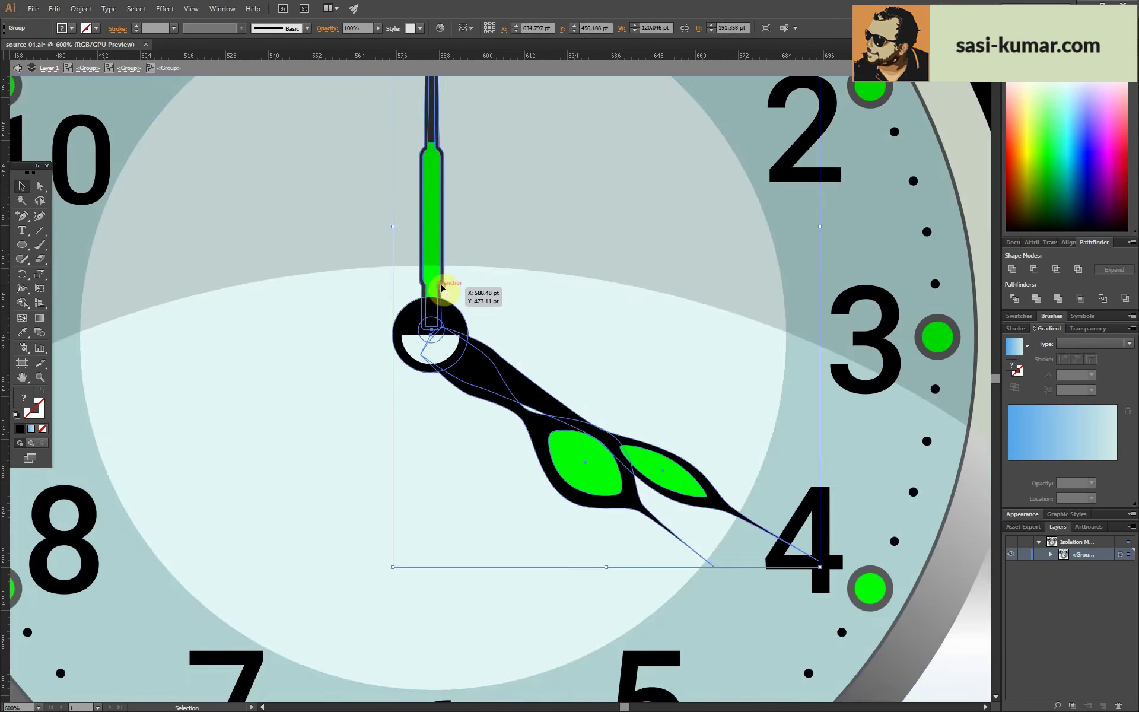
pyautogui.press('Escape')
pyautogui.doubleClick(533, 420)
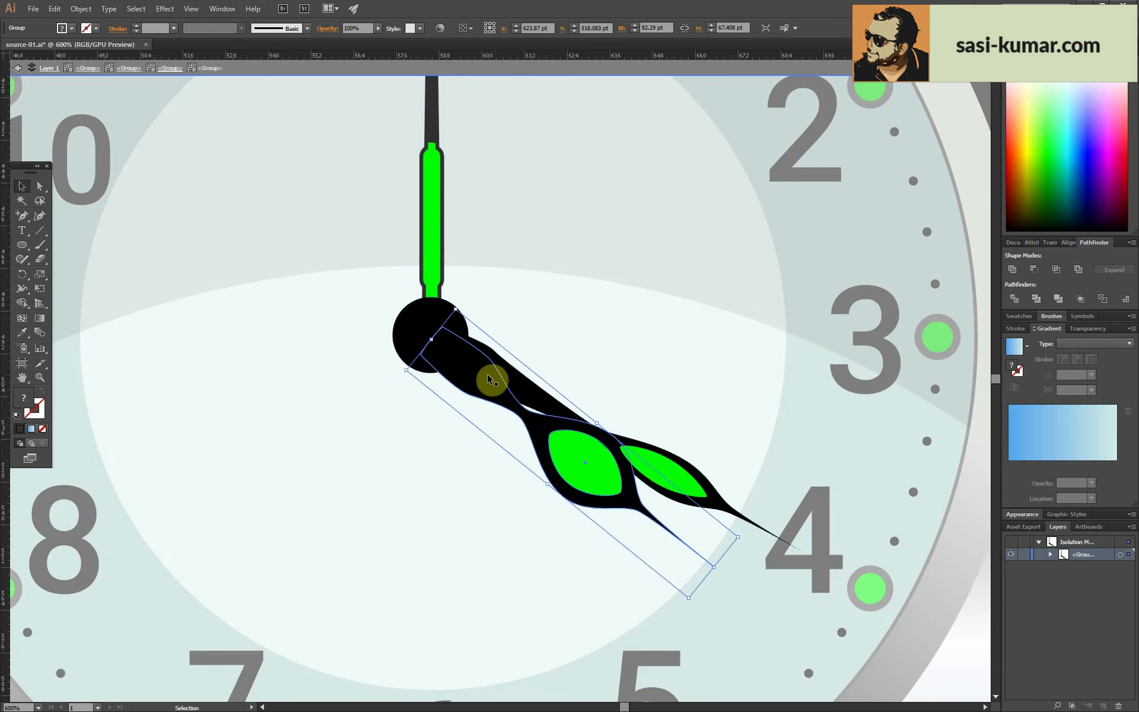
pyautogui.doubleClick(437, 336)
pyautogui.doubleClick(437, 339)
pyautogui.click(437, 338)
pyautogui.hotkey('ctrl', '+')
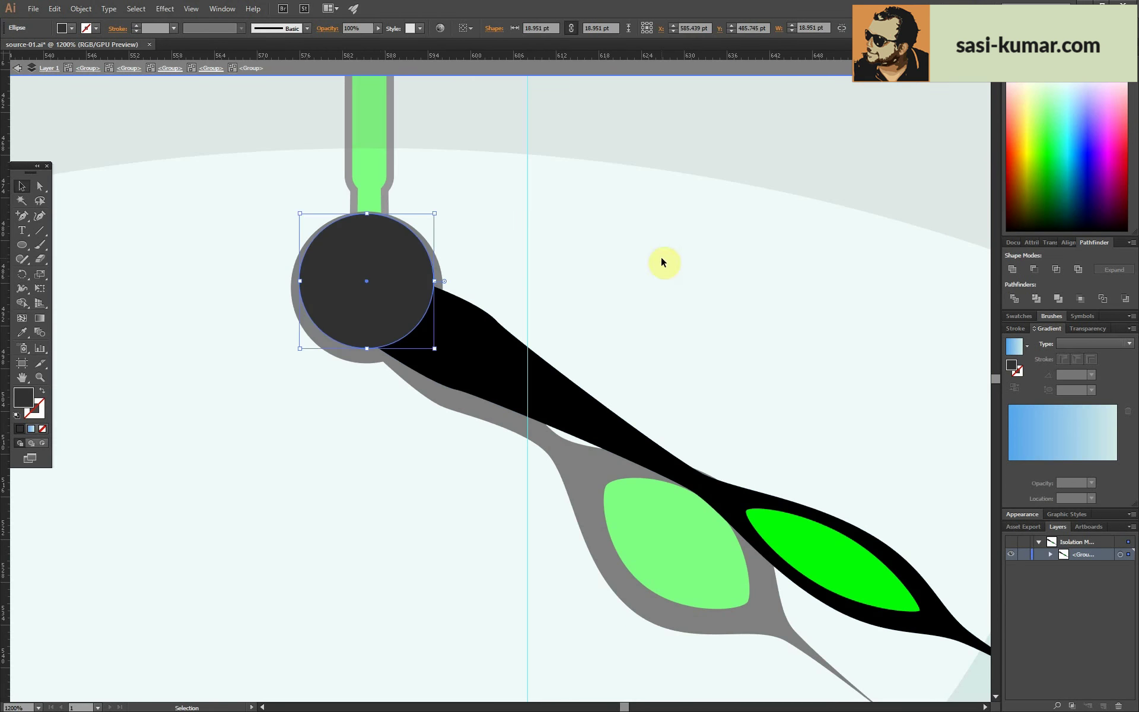
pyautogui.hotkey('ctrl', '+')
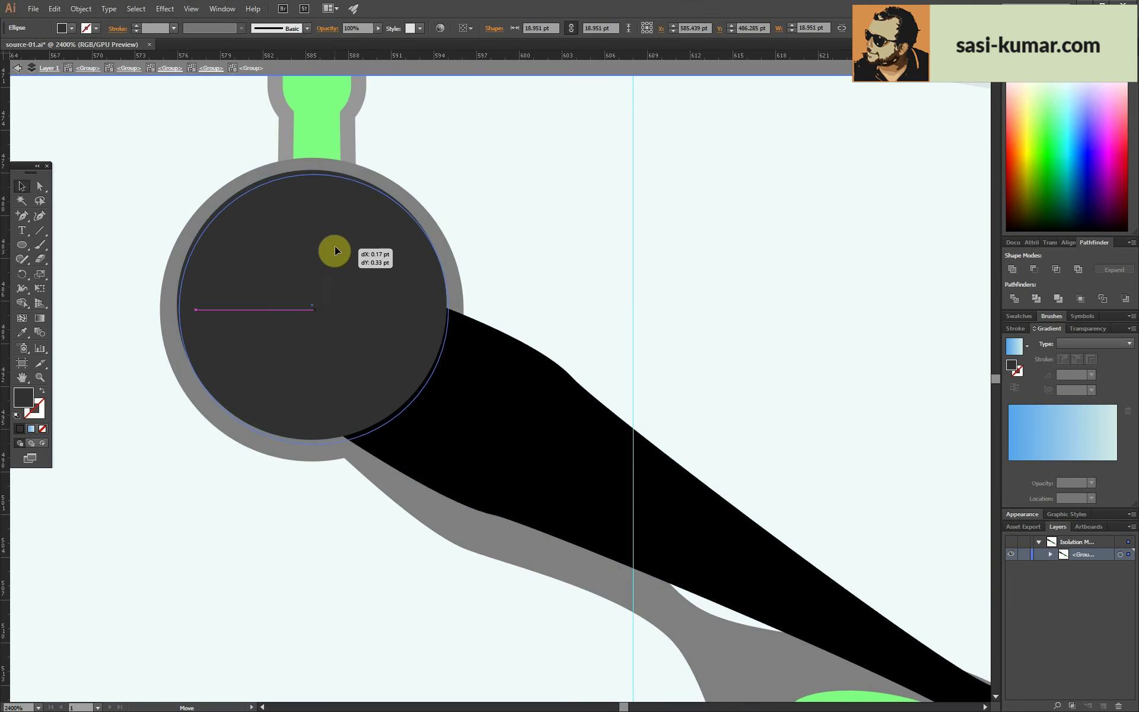
pyautogui.doubleClick(335, 246)
# - Unite the centre circle and hour hand into one shape filled black
pyautogui.hotkey('ctrl', 'a')
pyautogui.click(1012, 269)
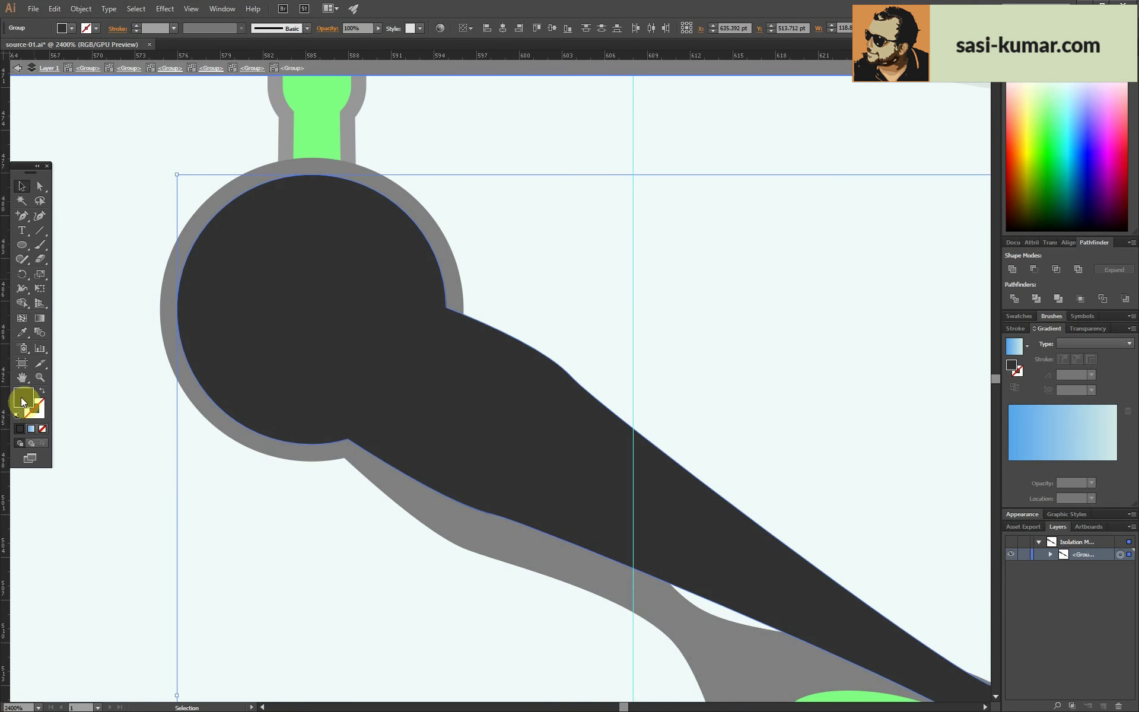
pyautogui.doubleClick(23, 398)
pyautogui.click(681, 361)
pyautogui.press('Return')
# - Confirm the merged hour hand's black fill and return to the full clock at 100%
pyautogui.doubleClick(422, 517)
pyautogui.click(422, 519)
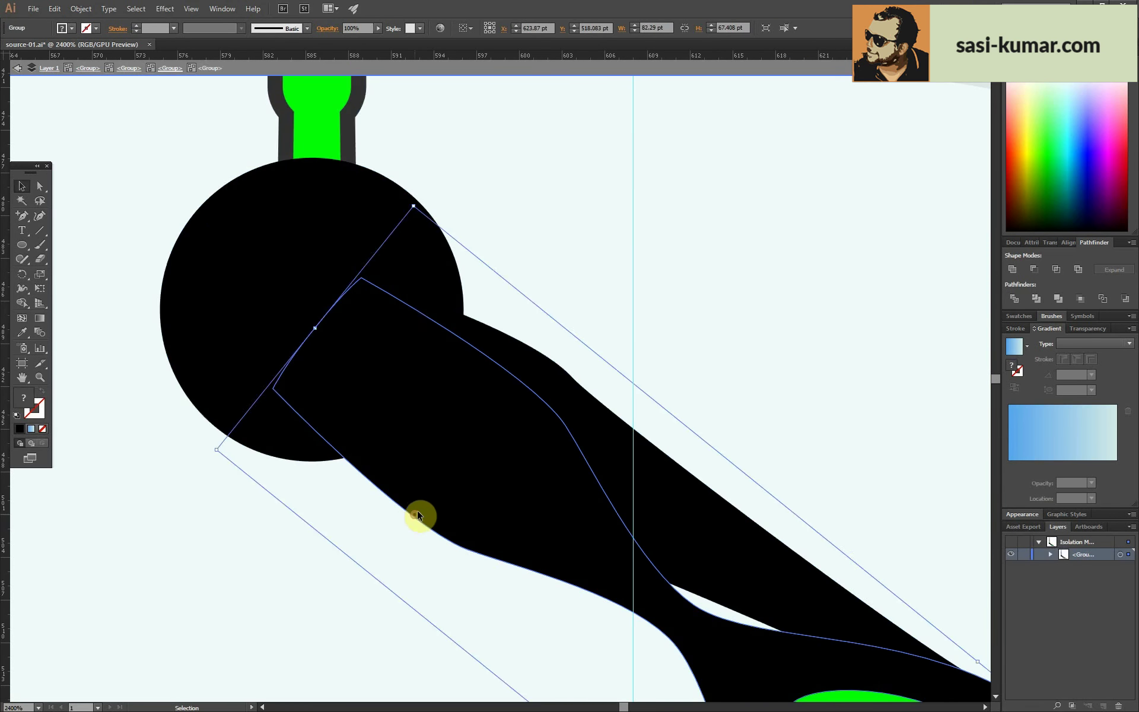
pyautogui.doubleClick(420, 514)
pyautogui.doubleClick(23, 398)
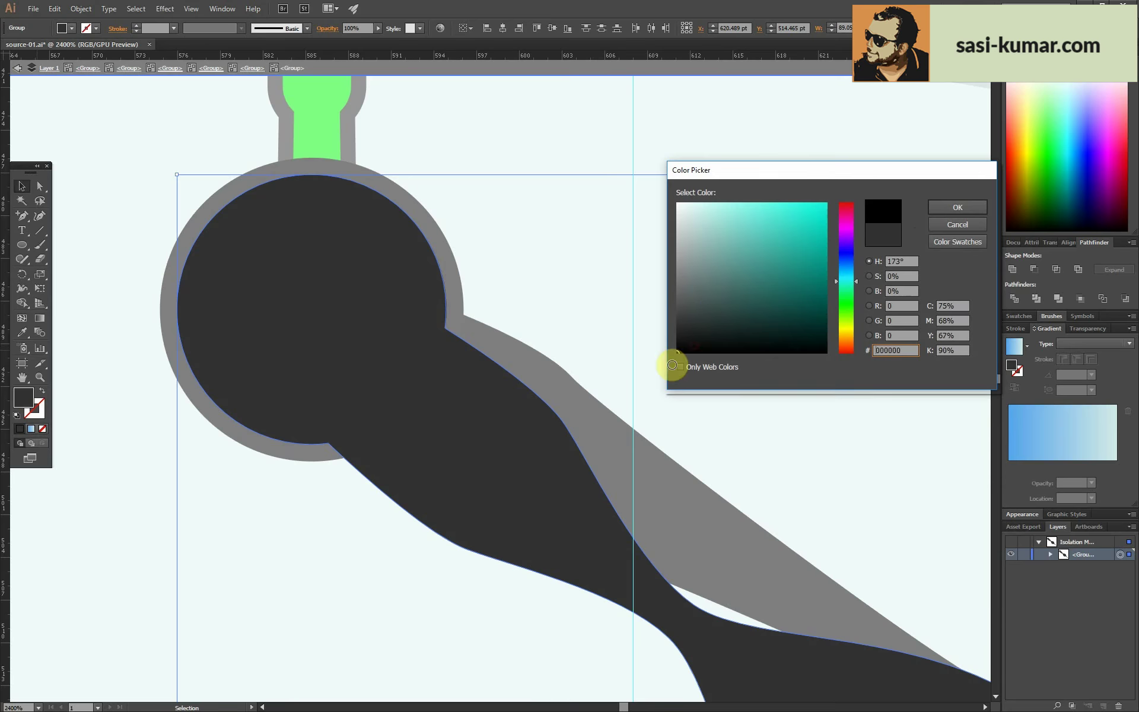
pyautogui.click(960, 212)
pyautogui.doubleClick(728, 322)
pyautogui.hotkey('ctrl', '1')
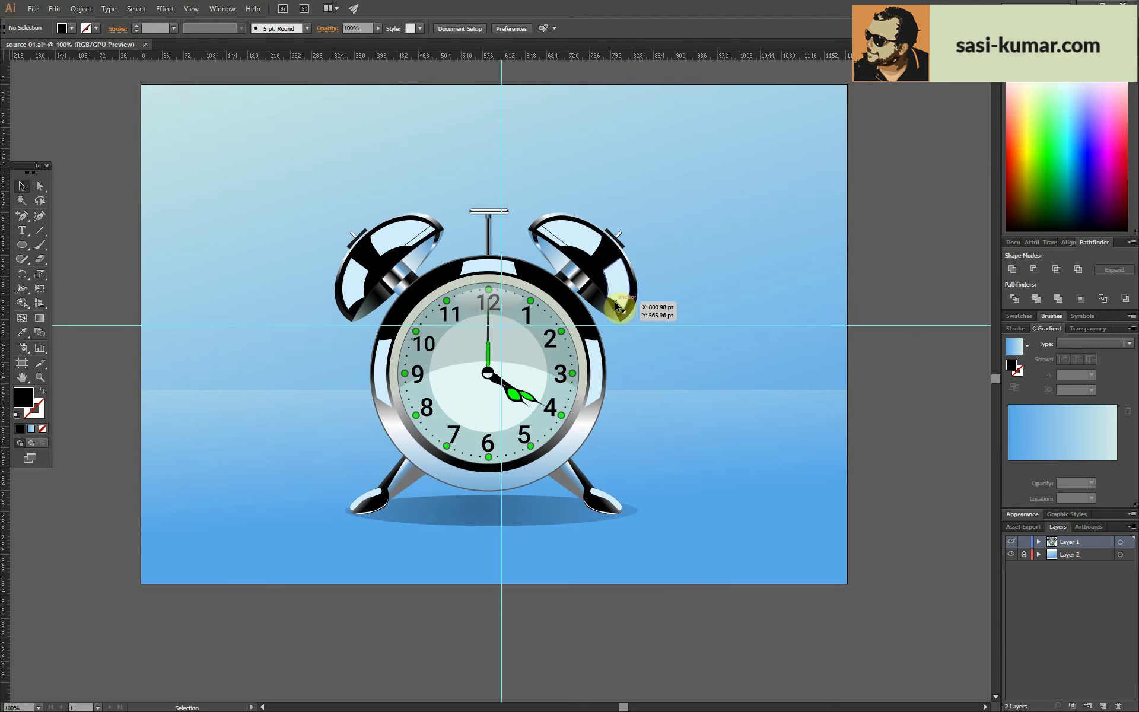
# - Isolate the shine ellipse behind the 12 and paste a copy in front of it
pyautogui.click(481, 305)
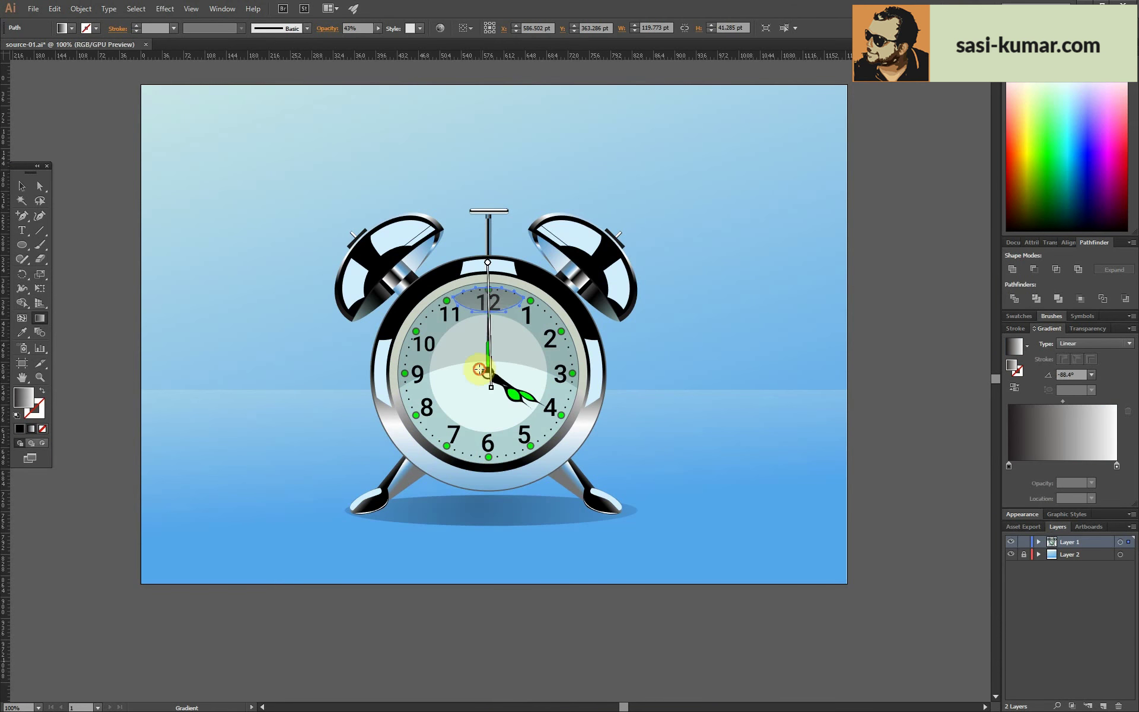
pyautogui.hotkey('ctrl', '+')
pyautogui.hotkey('ctrl', '+')
pyautogui.hotkey('ctrl', '+')
pyautogui.hotkey('ctrl', '+')
pyautogui.hotkey('ctrl', '+')
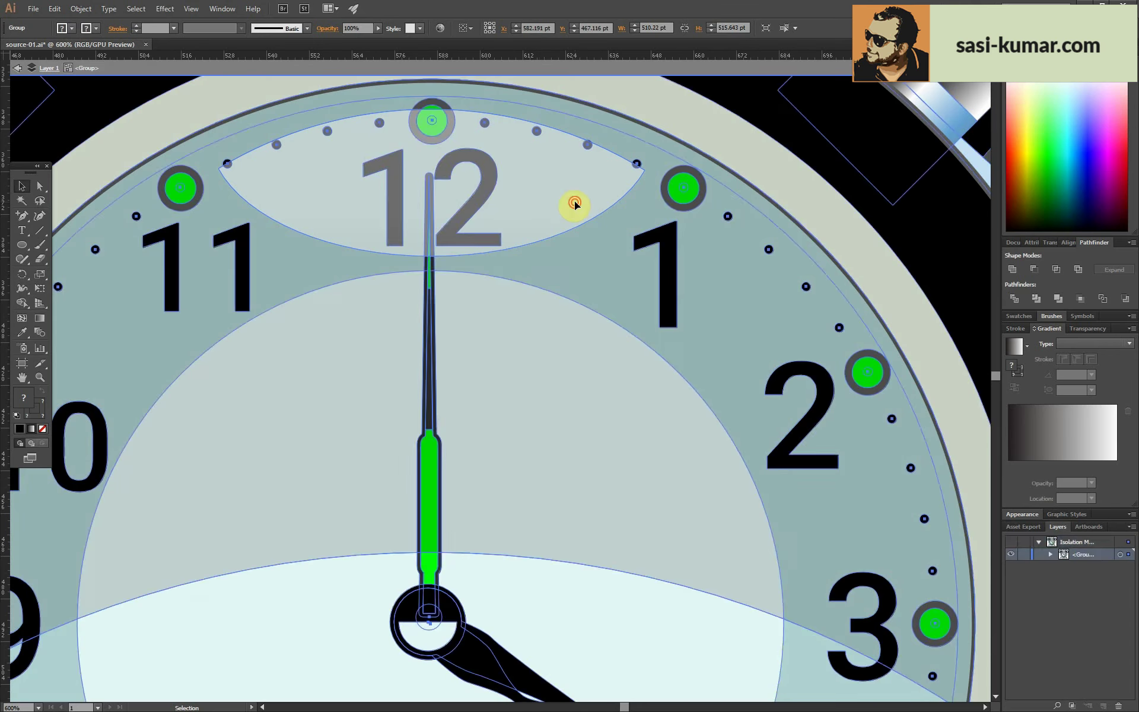
pyautogui.doubleClick(551, 195)
pyautogui.hotkey('ctrl', 'c')
pyautogui.hotkey('ctrl', 'f')
# - Arch the copy's top anchor, widen its handles, shrink it into a small flat oval, then exit isolation
pyautogui.moveTo(432, 257); pyautogui.dragTo(432, 118)
pyautogui.click(40, 186)
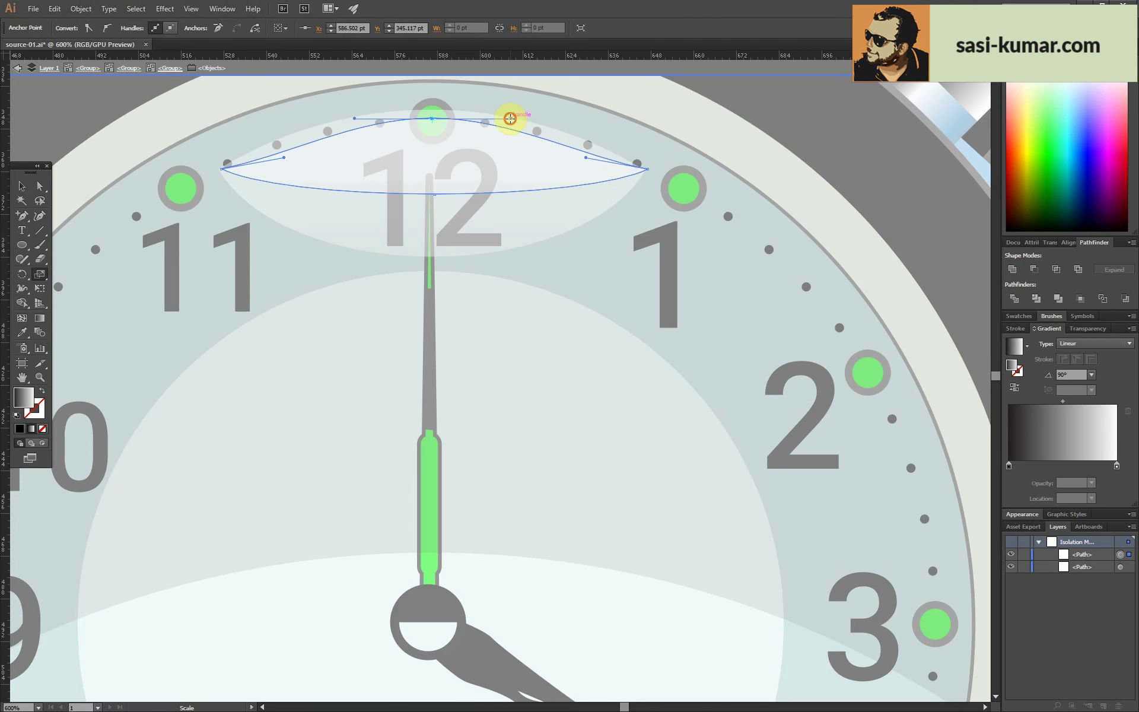
pyautogui.press('s')
pyautogui.moveTo(511, 118); pyautogui.dragTo(539, 122)
pyautogui.click(16, 187)
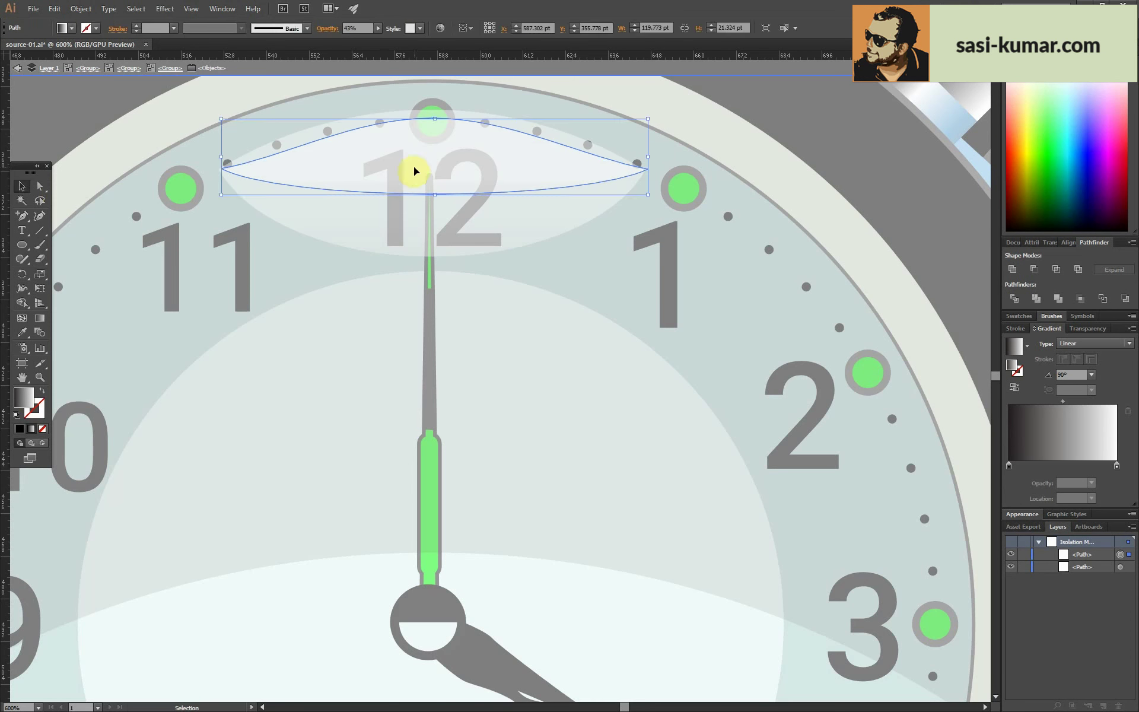
pyautogui.moveTo(648, 191)
pyautogui.mouseDown()
pyautogui.moveTo(445, 122)
pyautogui.moveTo(489, 129)
pyautogui.mouseUp()
pyautogui.click(92, 115)
pyautogui.press('Escape')
pyautogui.hotkey('ctrl', '1')
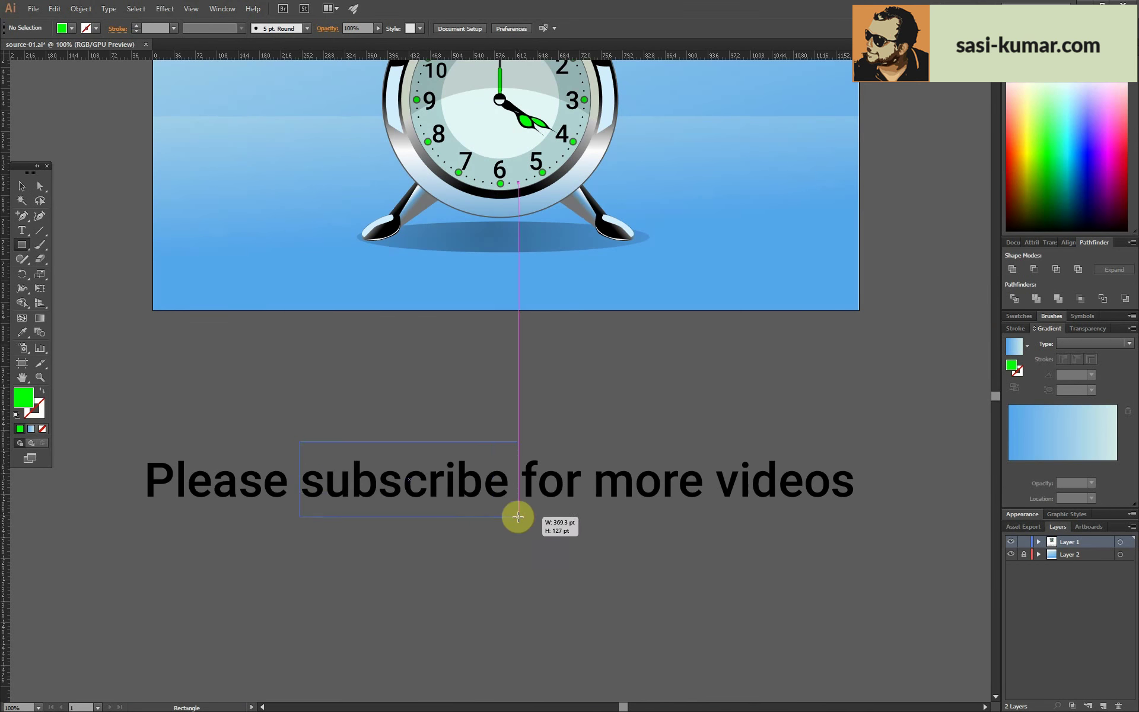
# - Draw a green rectangle over 'subscribe' and send it behind the text
pyautogui.moveTo(517, 517); pyautogui.dragTo(518, 517)
pyautogui.click(22, 186)
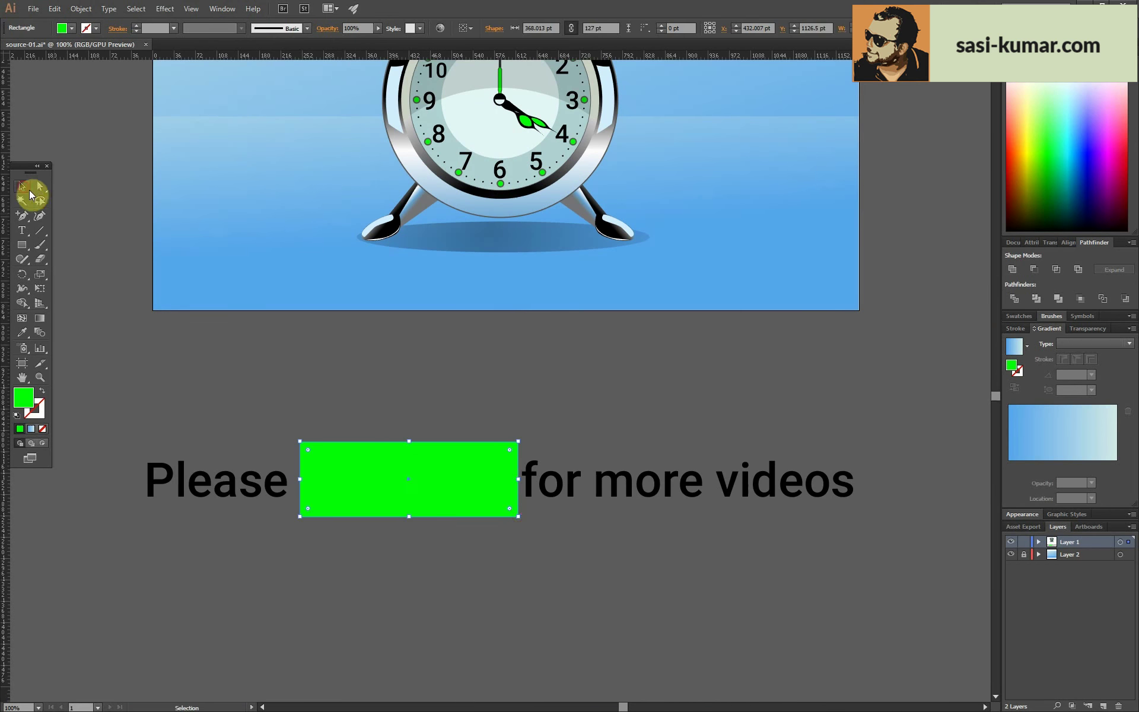
pyautogui.rightClick(417, 471)
pyautogui.click(585, 679)
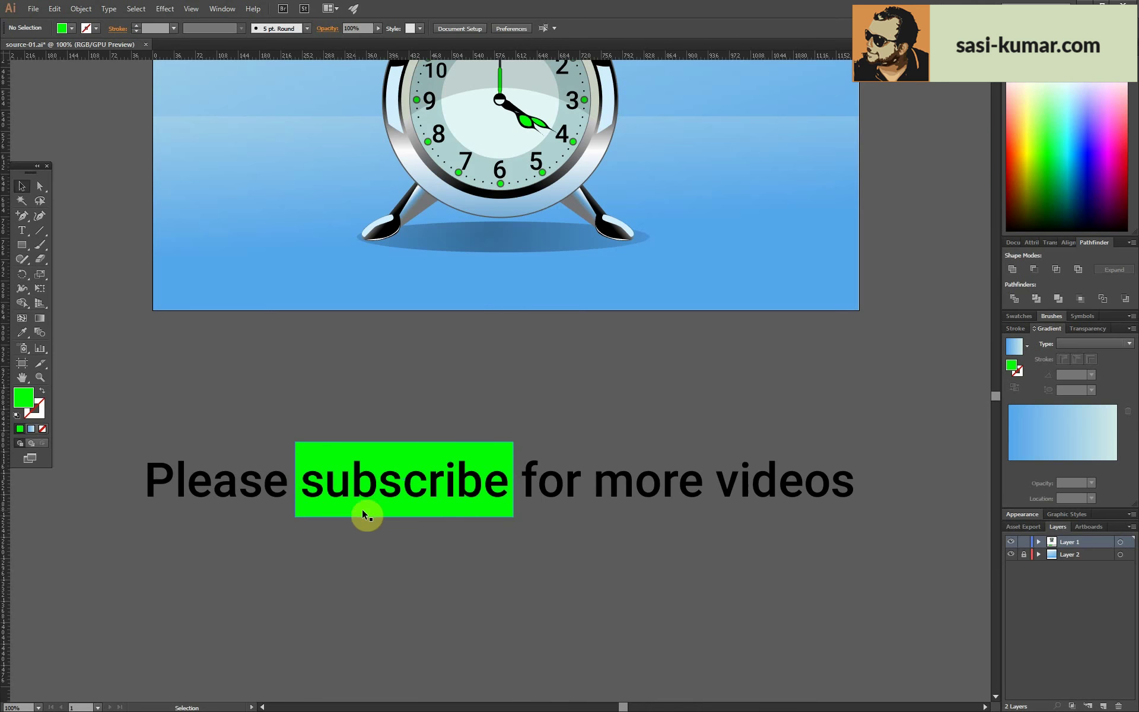